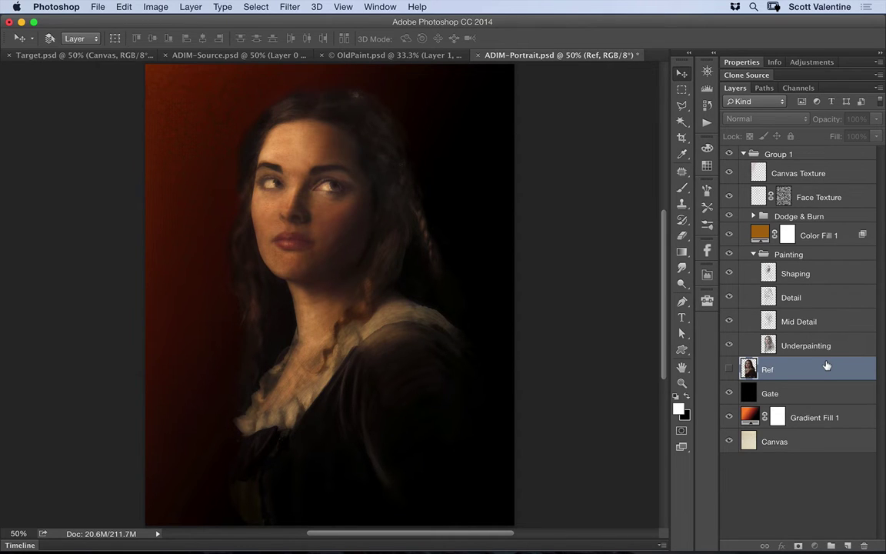
- Hide all Group 1 layers along with the Ref, Gate and Gradient Fill 1 layers, keeping only the Canvas layer visible
drag(729, 154, 729, 370)
click(728, 370)
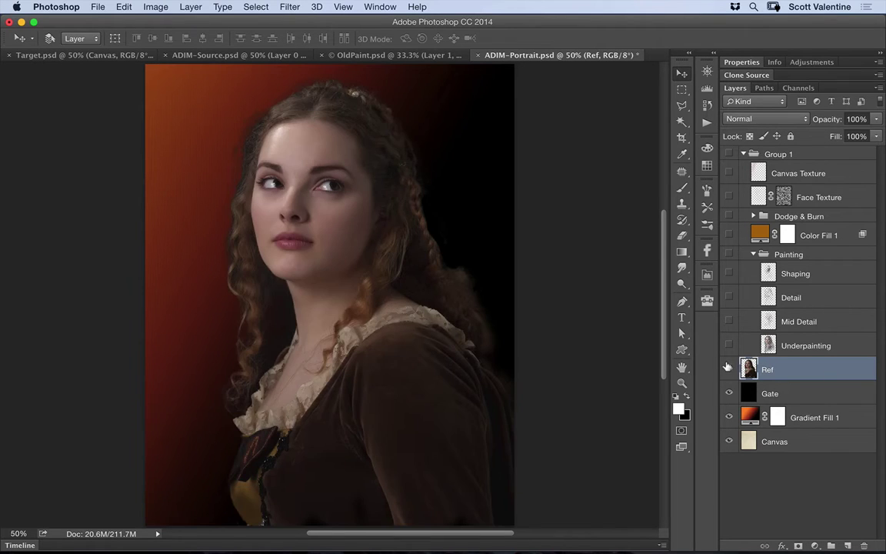
click(729, 393)
click(729, 417)
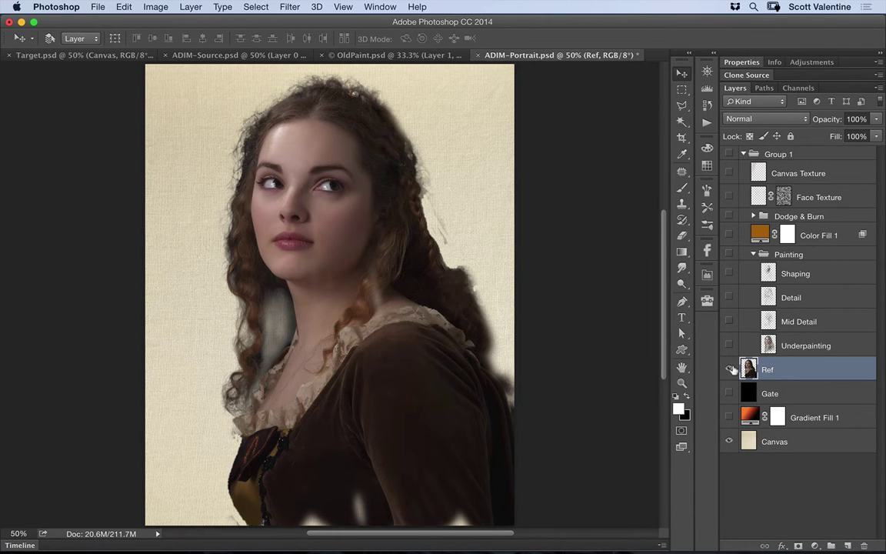
key(super+comma)
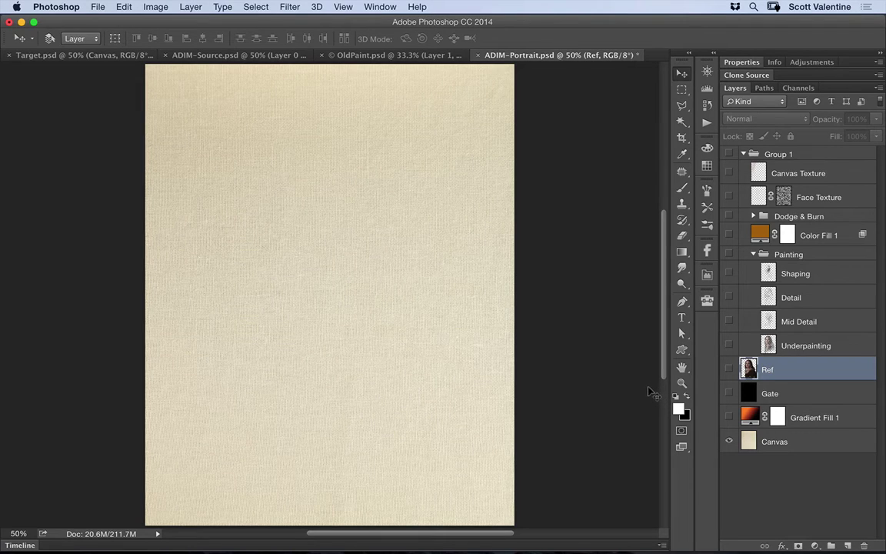
- Show the Ref portrait layer and the Gradient Fill 1 layer over the canvas
click(729, 369)
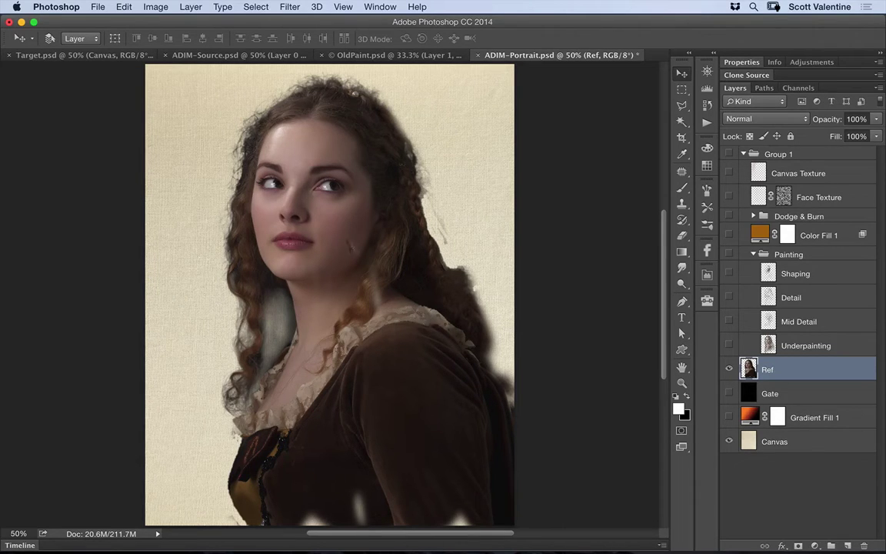
click(729, 416)
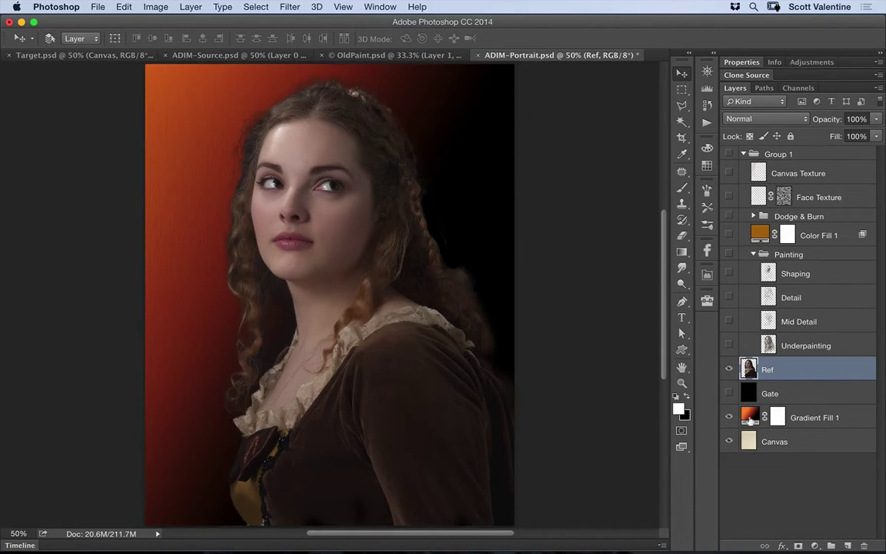
click(192, 7)
mouse_move(294, 119)
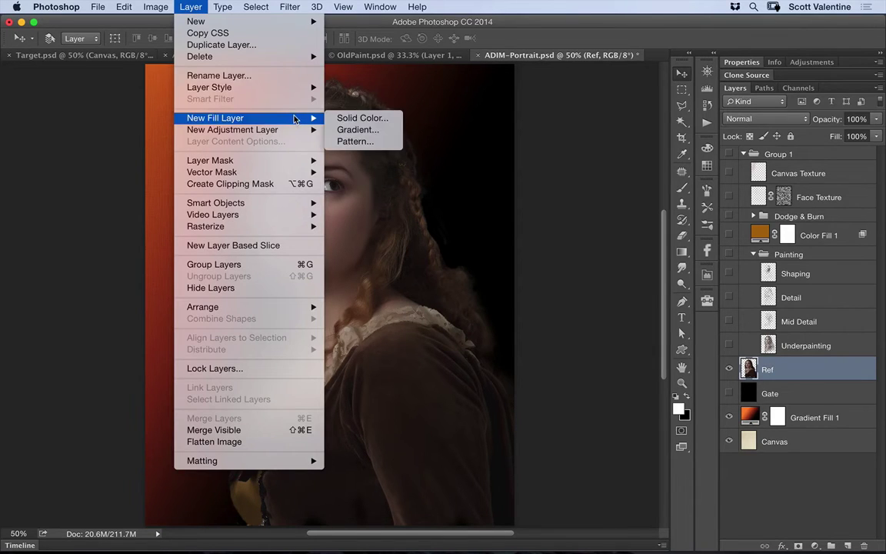
click(384, 133)
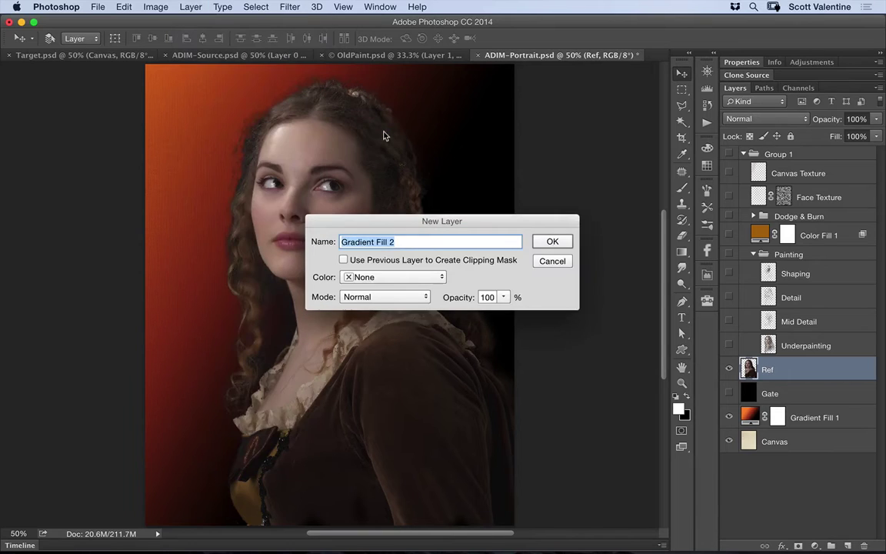
click(547, 242)
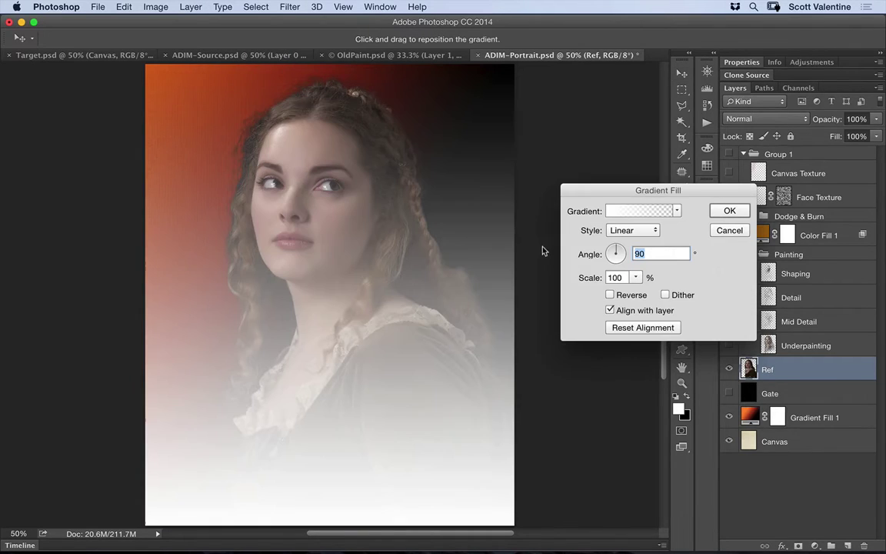
click(637, 212)
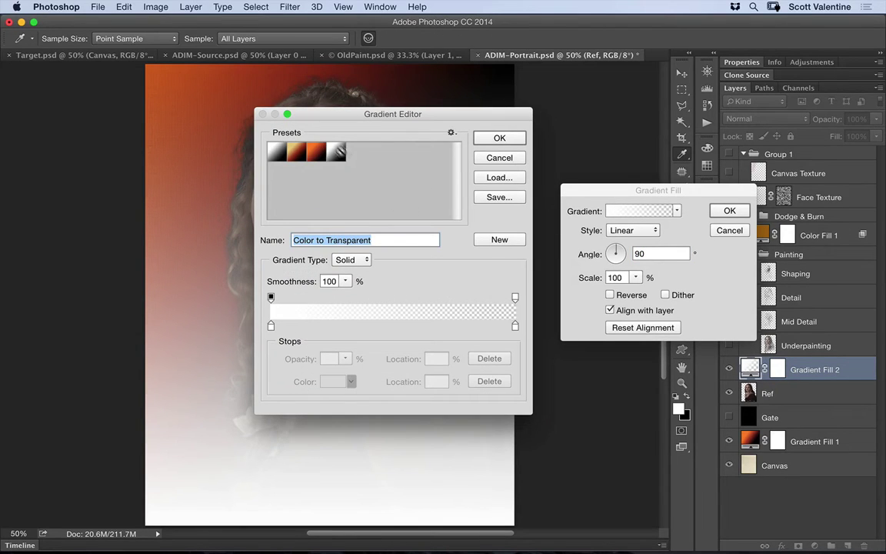
click(314, 149)
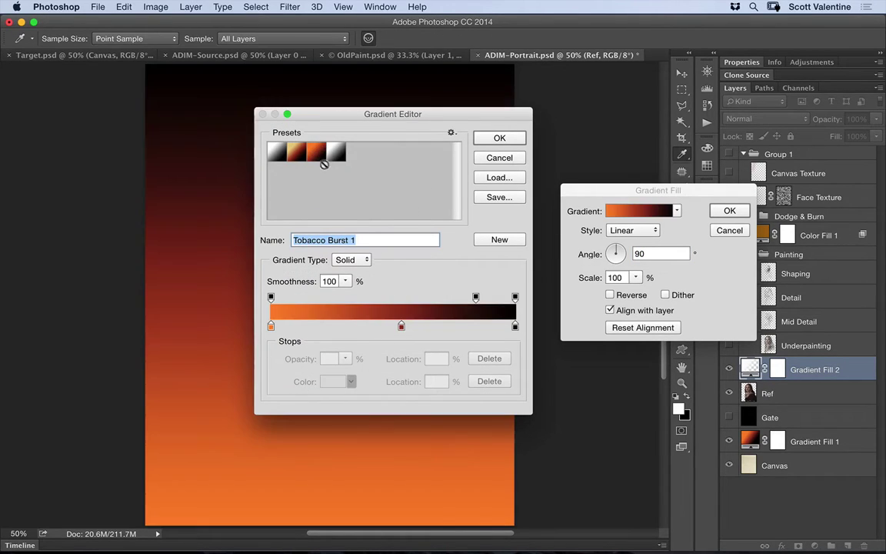
click(502, 157)
click(730, 230)
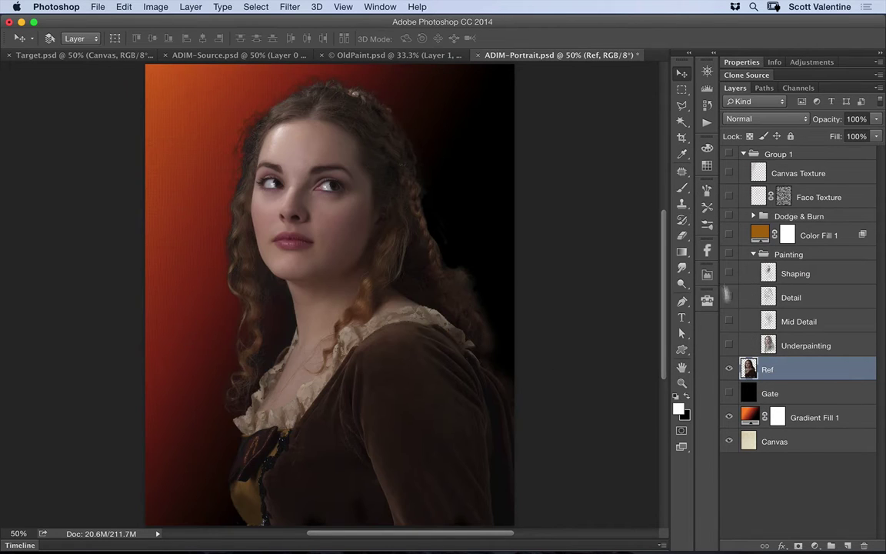
- Show the Gate layer and raise its fill to about 39% to darken the background gradient
click(745, 390)
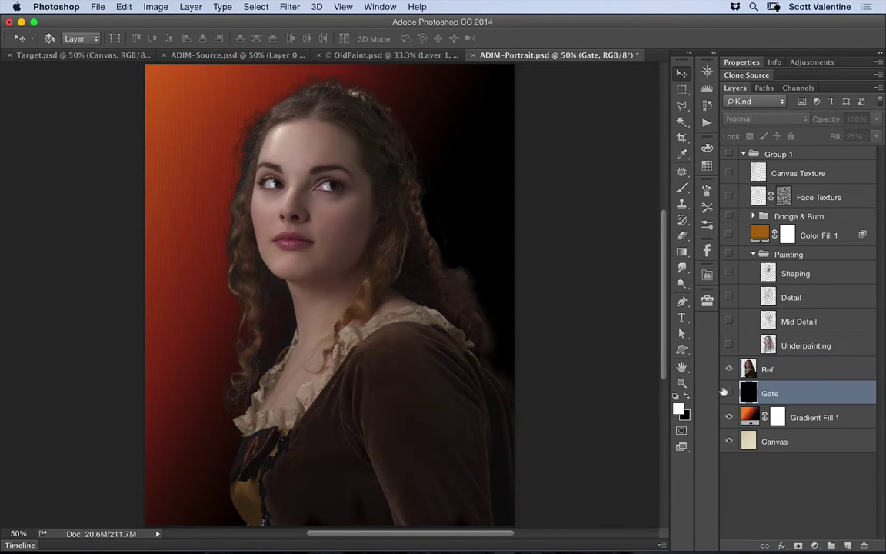
click(729, 392)
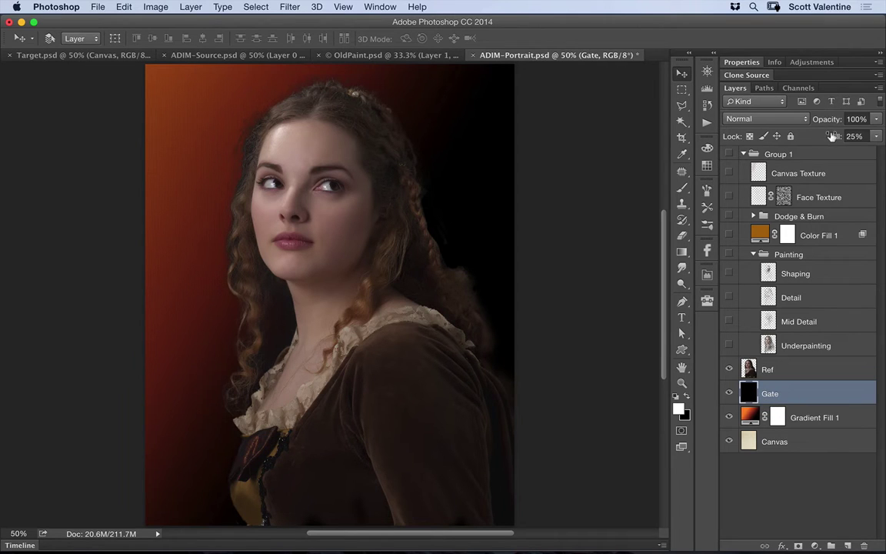
mouse_move(833, 136)
mouse_down()
mouse_move(844, 136)
mouse_move(824, 136)
mouse_move(835, 137)
mouse_up()
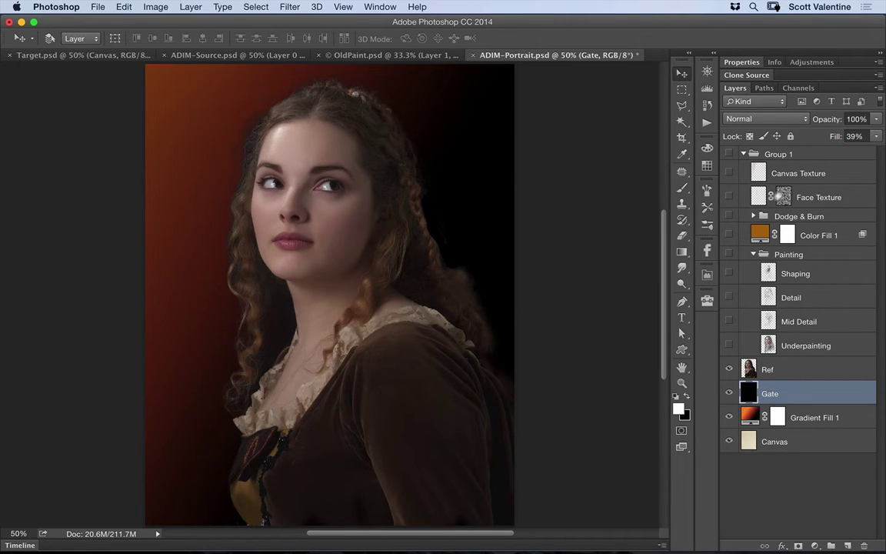
drag(834, 136, 834, 134)
- Show the Underpainting layer in the Painting group and hide the Ref layer beneath it
click(749, 409)
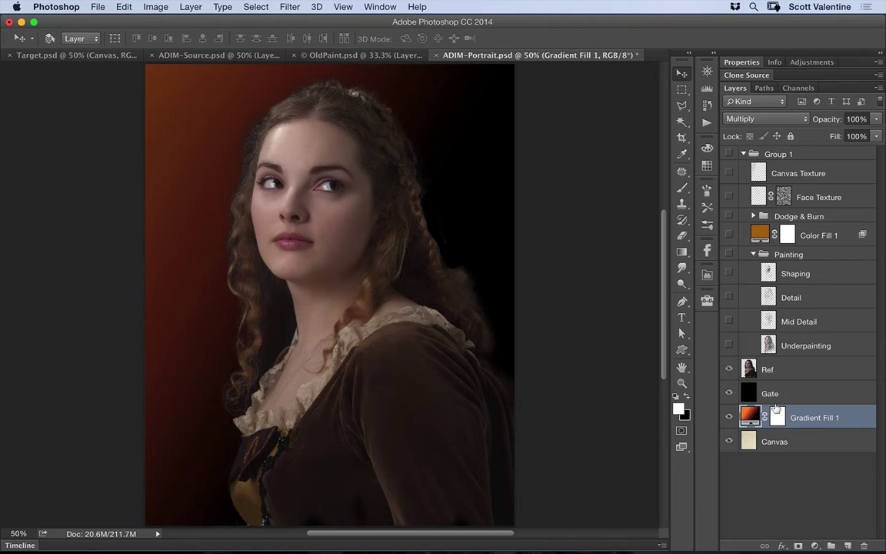
click(749, 369)
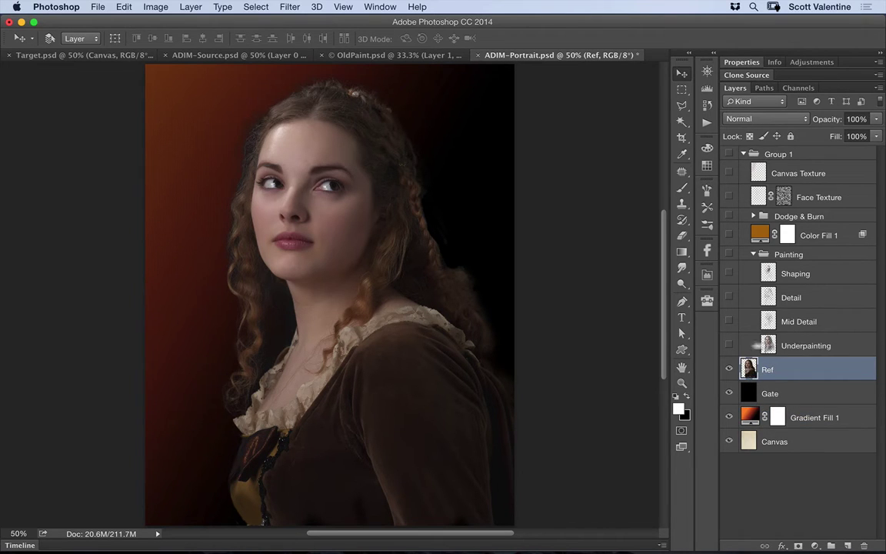
click(727, 344)
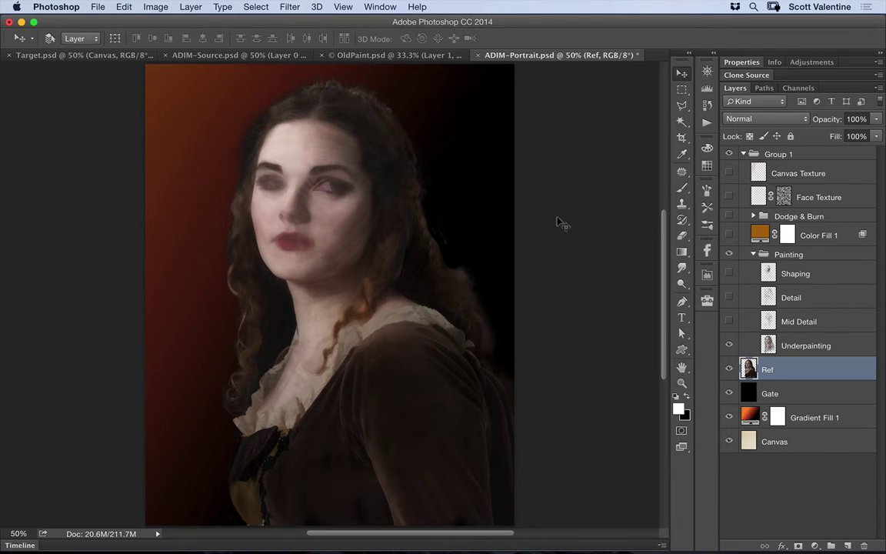
click(728, 370)
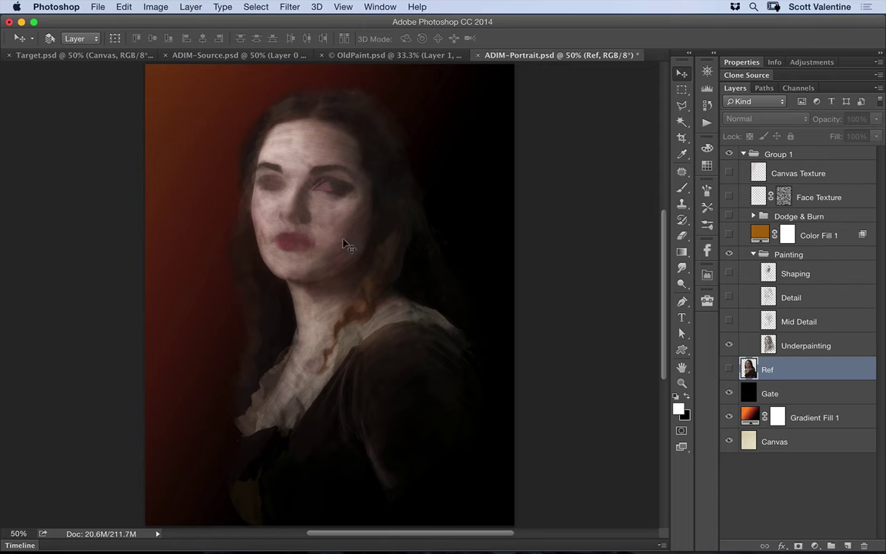
- Show the Mid Detail layer and inspect its brushwork around the lips, nose and eyes at 200%
click(727, 321)
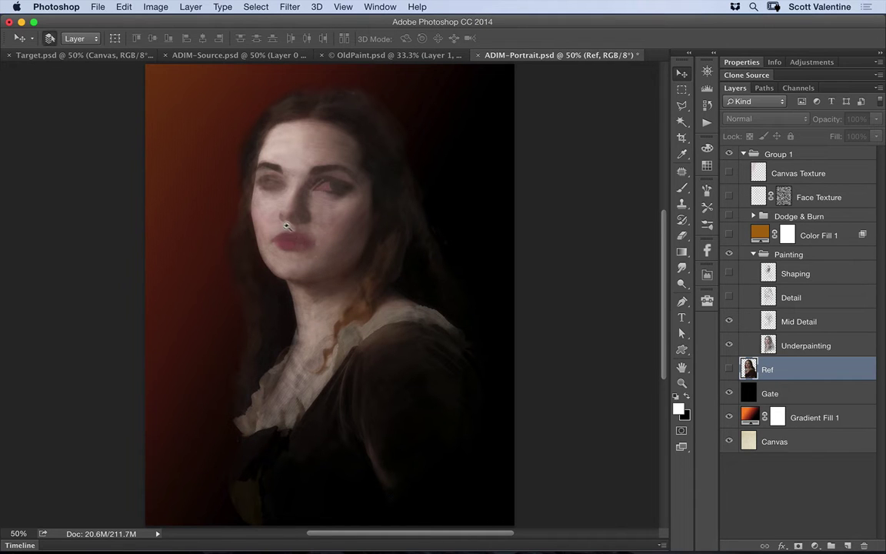
scroll(313, 249, up, 2)
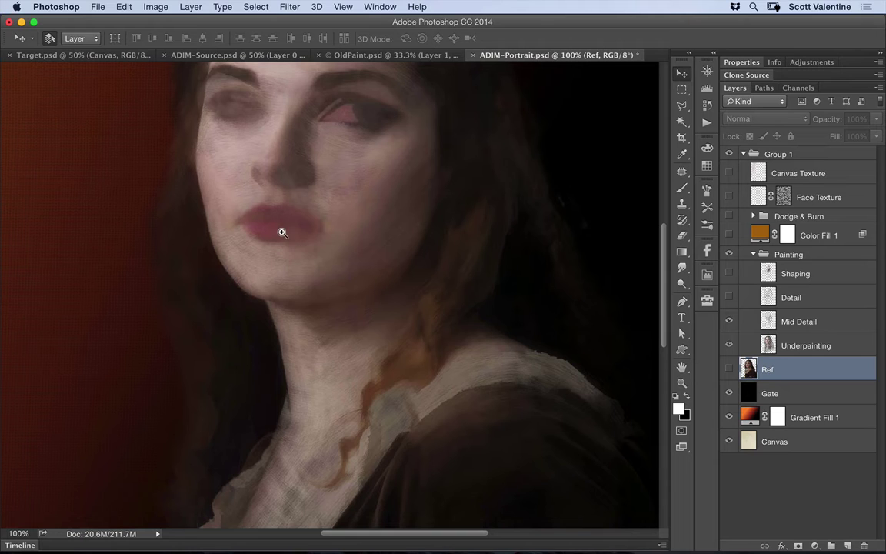
scroll(281, 232, up, 1)
drag(311, 235, 434, 279)
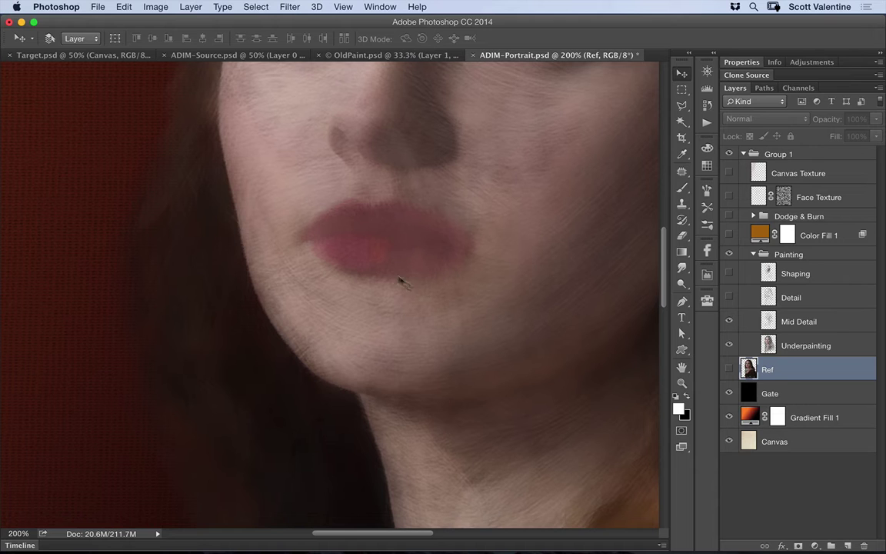
drag(557, 164, 510, 319)
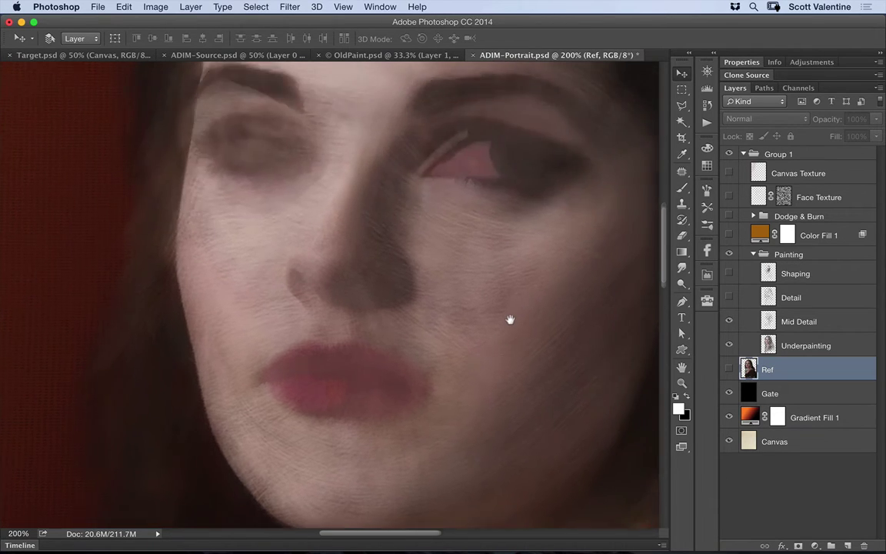
- Show the Detail layer and inspect its strokes on the eyes, forehead and hairline
click(727, 296)
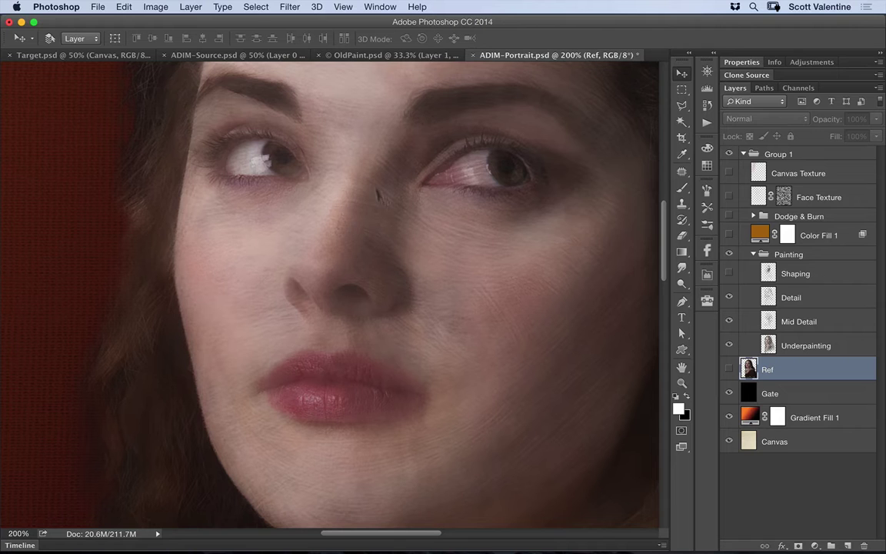
drag(381, 174, 390, 343)
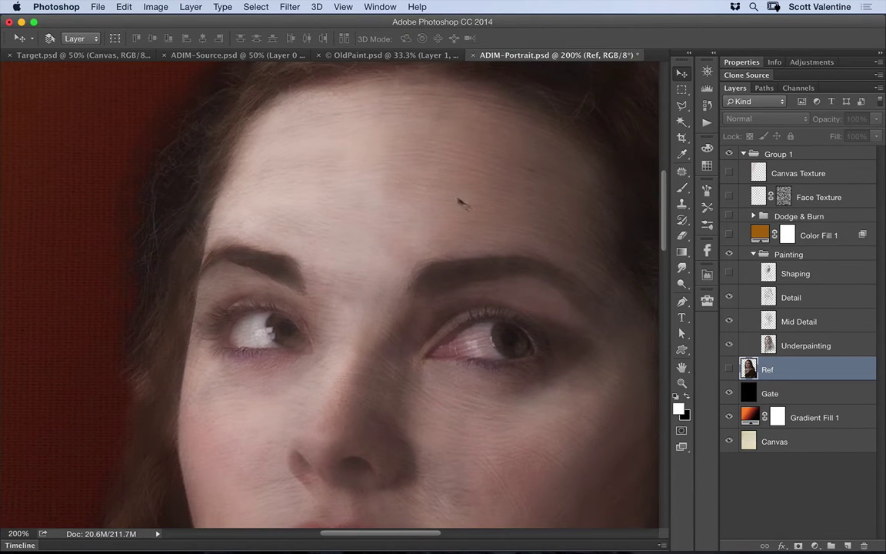
drag(442, 161, 444, 277)
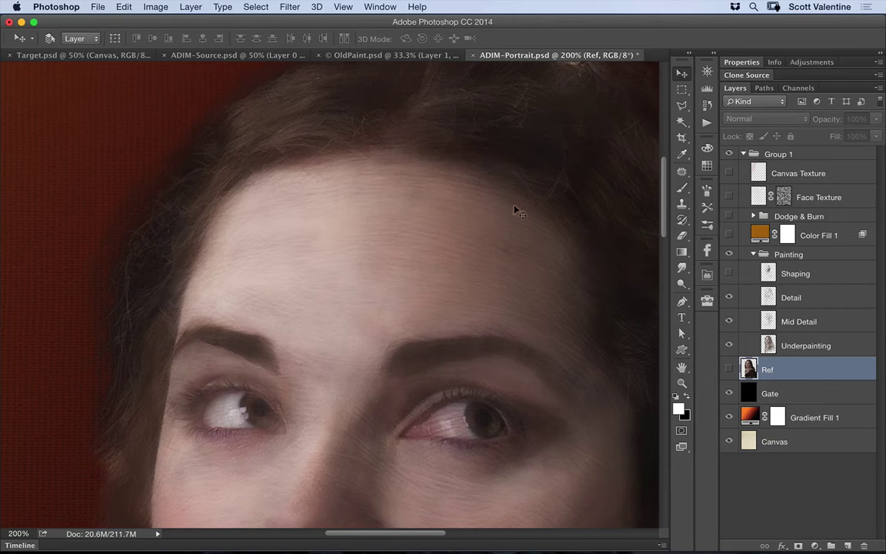
drag(483, 316, 470, 147)
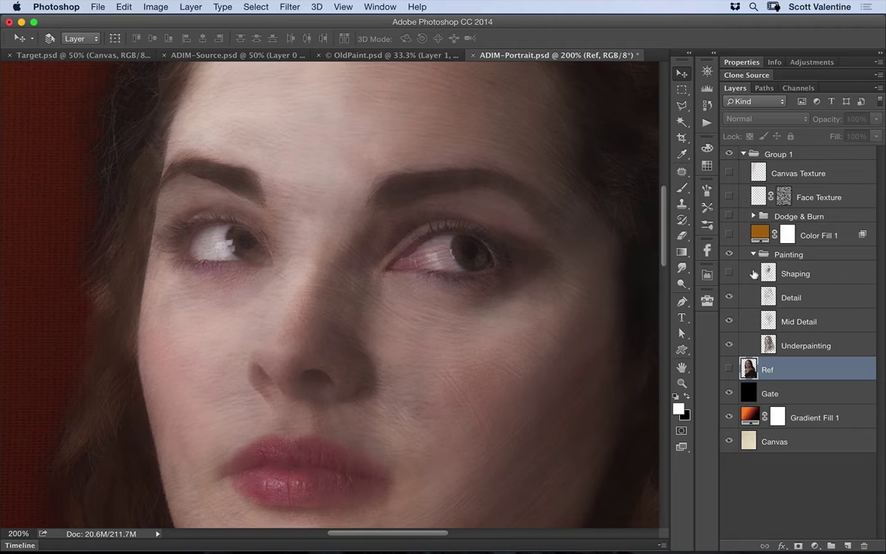
- Show the Shaping layer and compare the portrait at 100% with and without it, leaving it visible
key(super+minus)
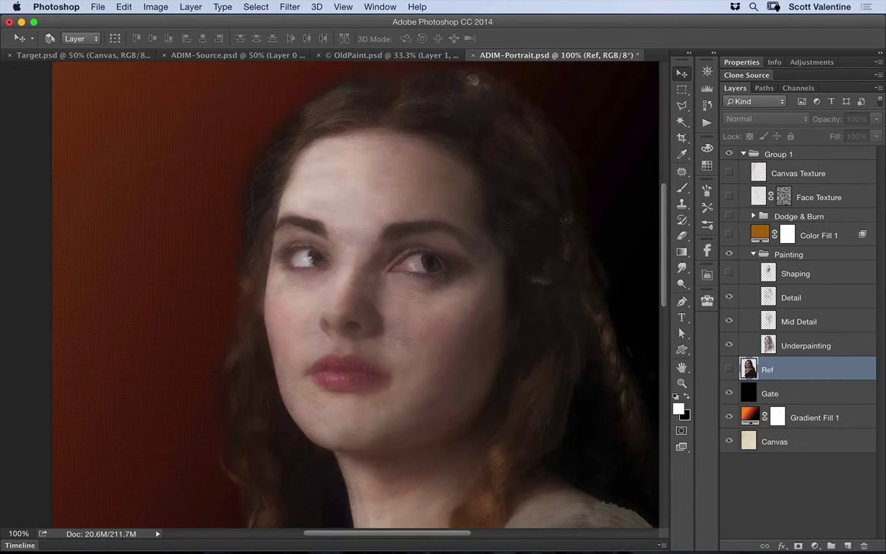
click(727, 273)
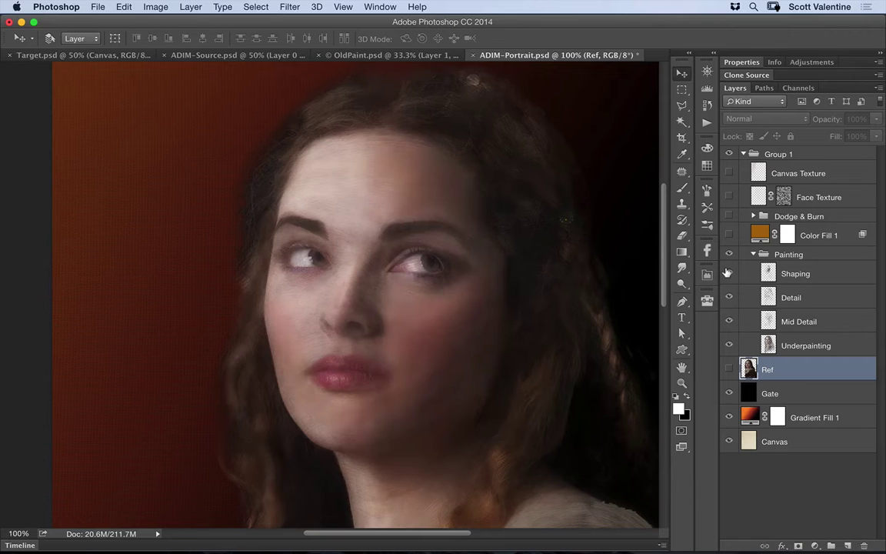
click(727, 273)
click(727, 273)
click(831, 275)
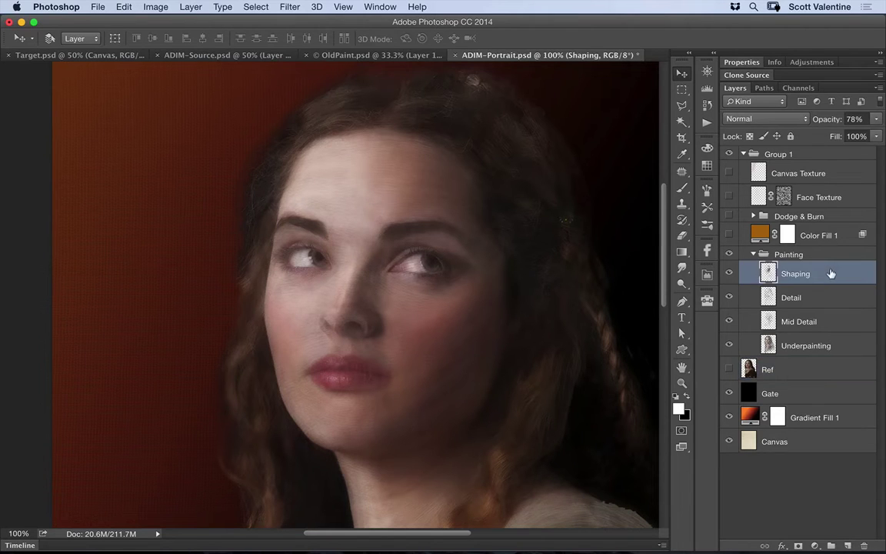
click(728, 273)
click(729, 273)
- Select the Painting group, show the Color Fill 1 layer above it, and locate the command for a new solid colour fill layer
click(747, 253)
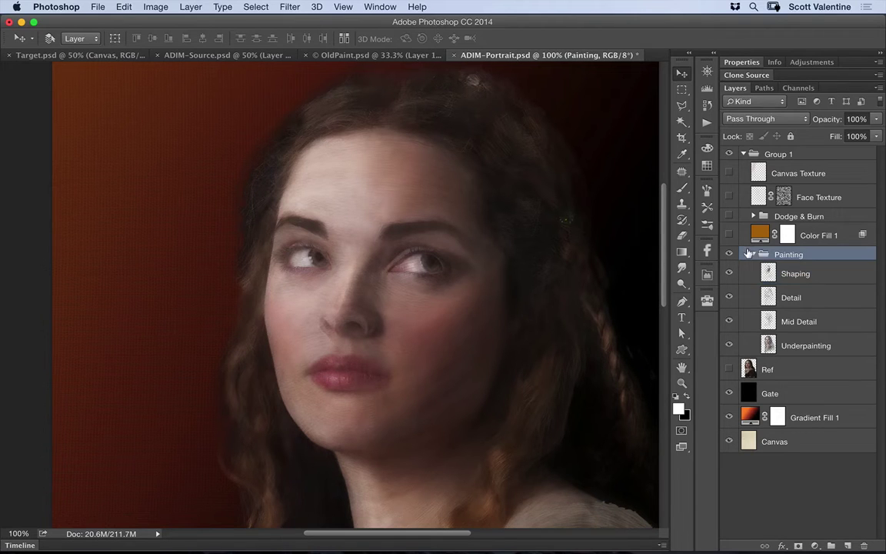
alt+click(424, 290)
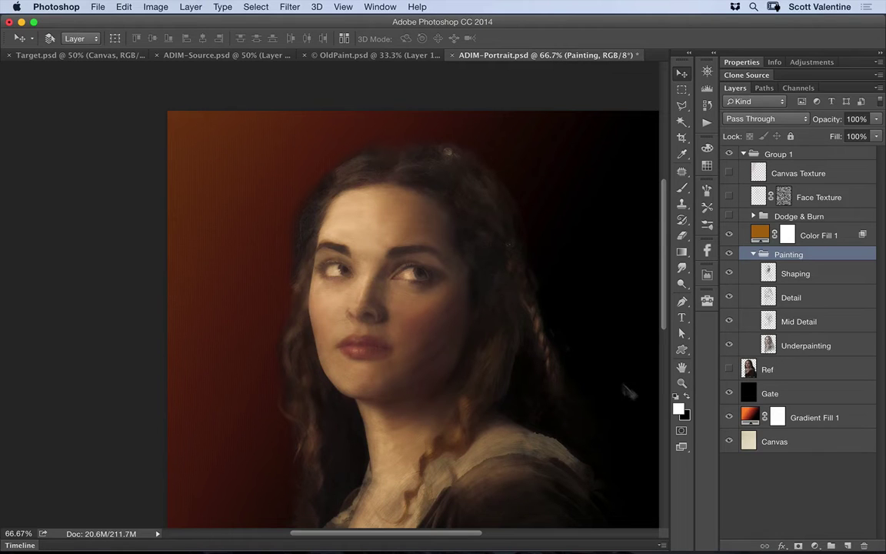
click(191, 7)
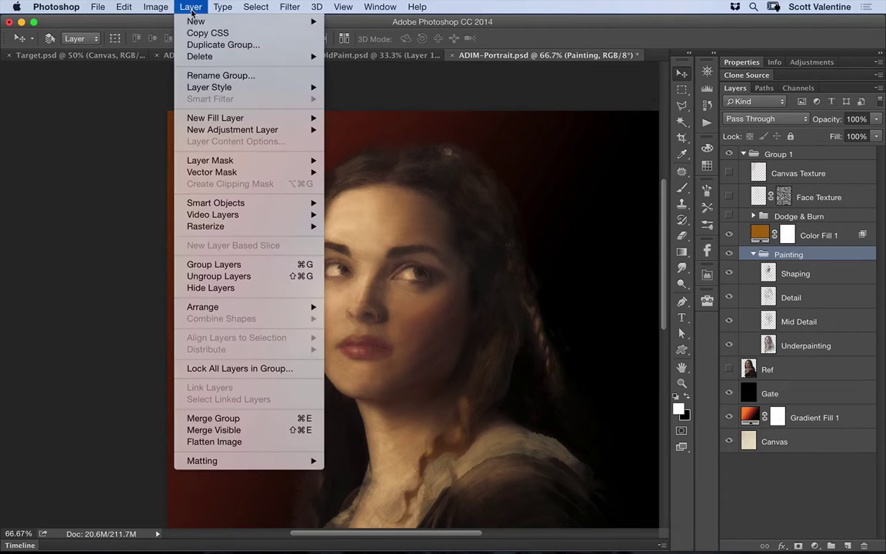
mouse_move(293, 119)
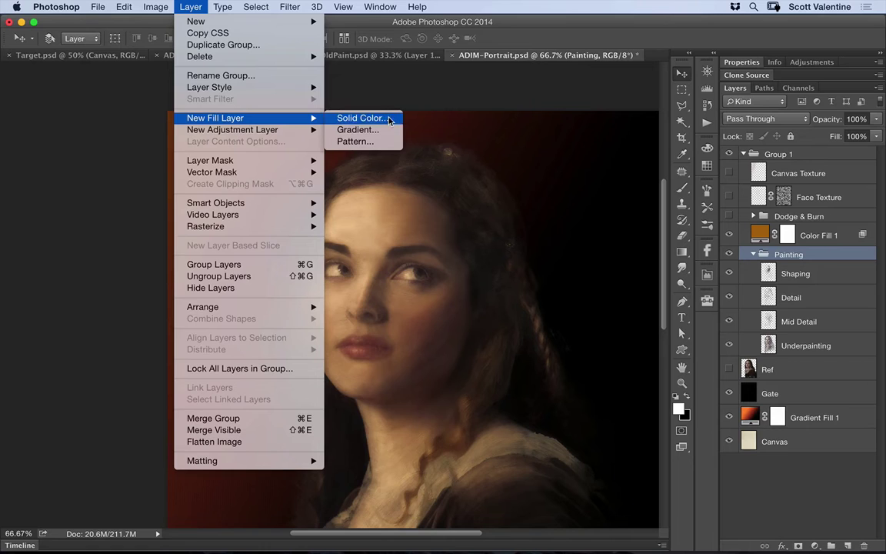
click(762, 235)
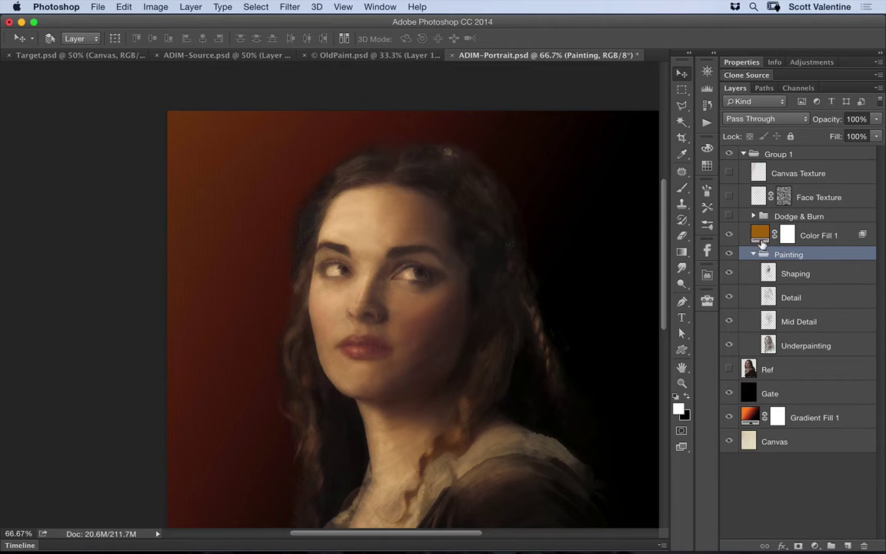
- Try the colours ab186b and ab6326 on the Color Fill 1 layer, and reset it to its original ab6c0c
double_click(759, 232)
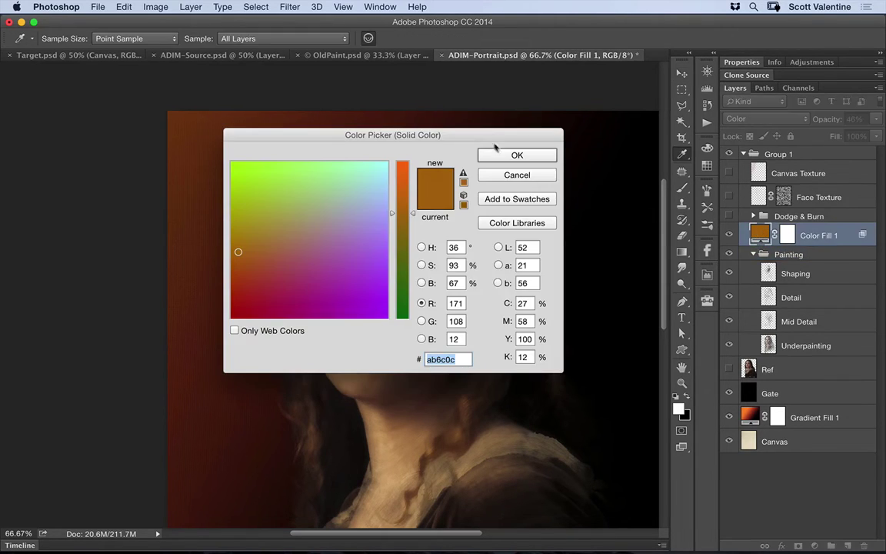
drag(448, 144, 688, 95)
mouse_move(504, 143)
mouse_down()
mouse_move(546, 156)
mouse_move(588, 187)
mouse_move(613, 223)
mouse_move(536, 264)
mouse_up()
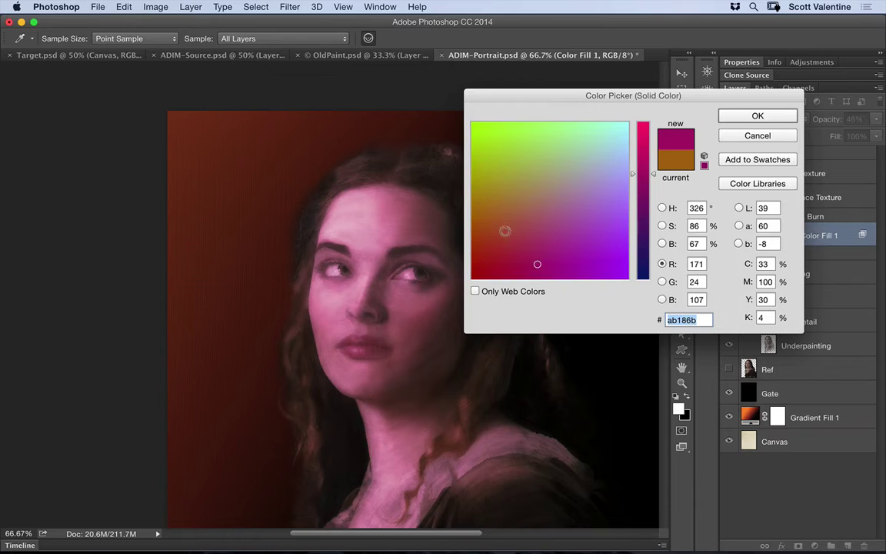
click(495, 218)
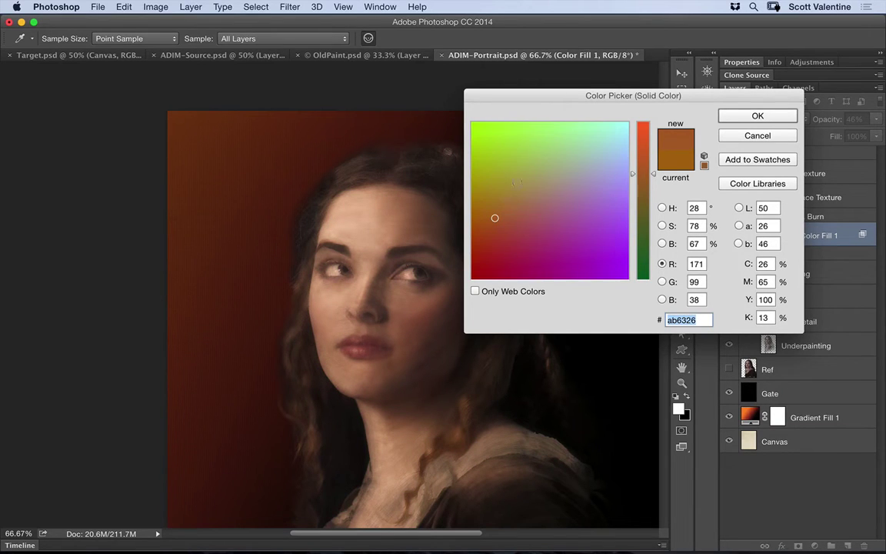
alt+click(765, 136)
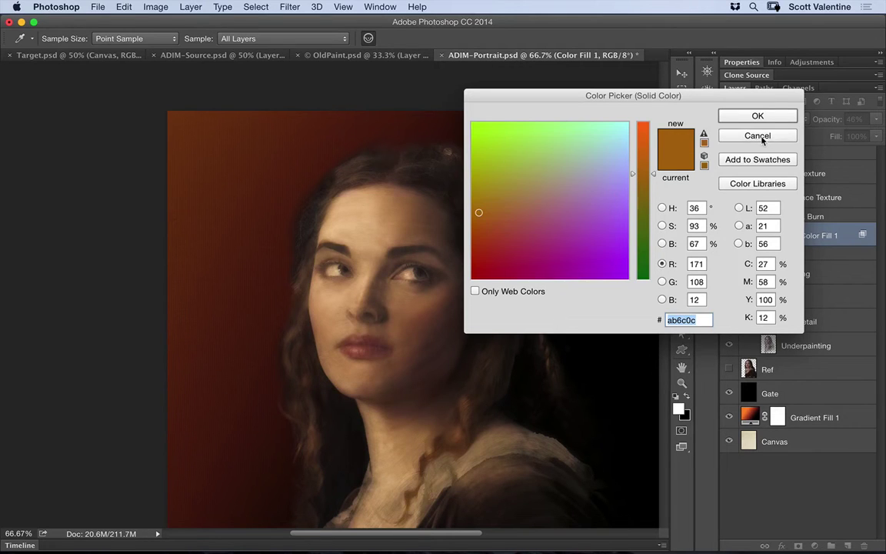
click(758, 115)
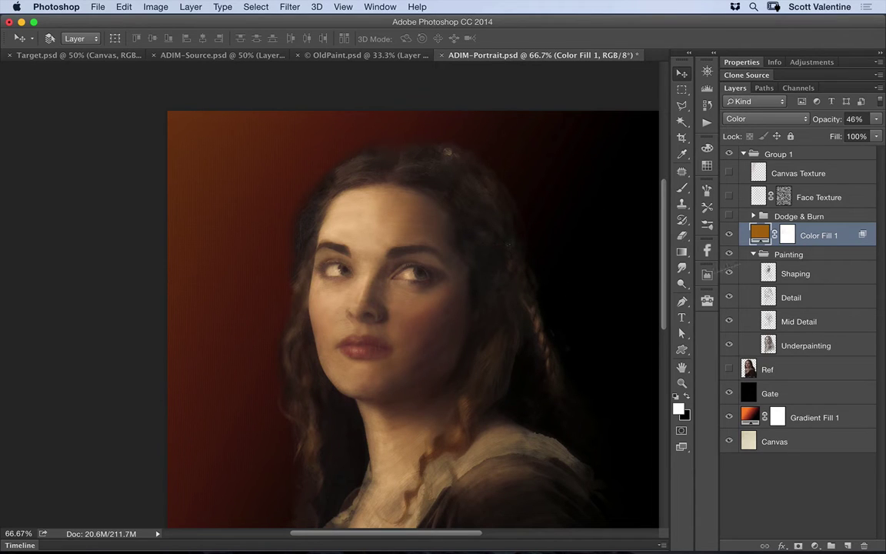
- Expand the Dodge & Burn group to examine its layers, turn the group's visibility on, and collapse it again
click(753, 216)
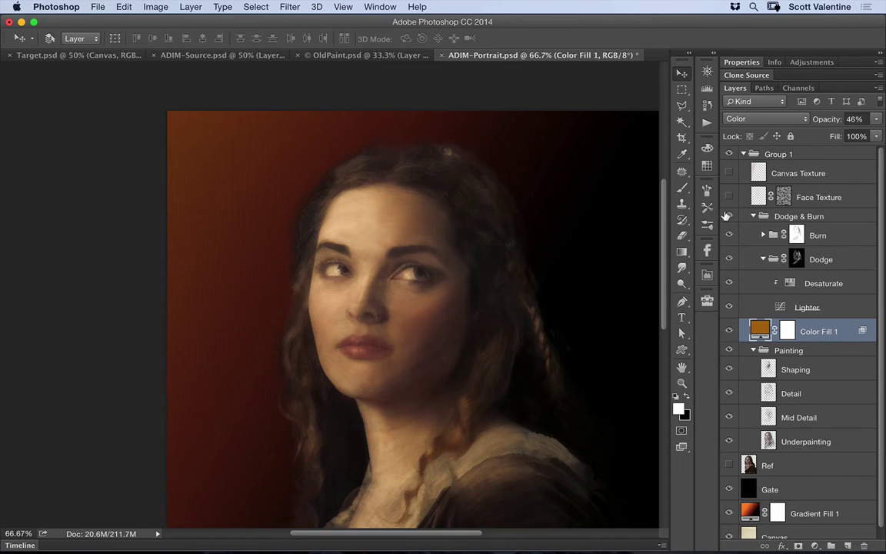
click(728, 216)
click(728, 215)
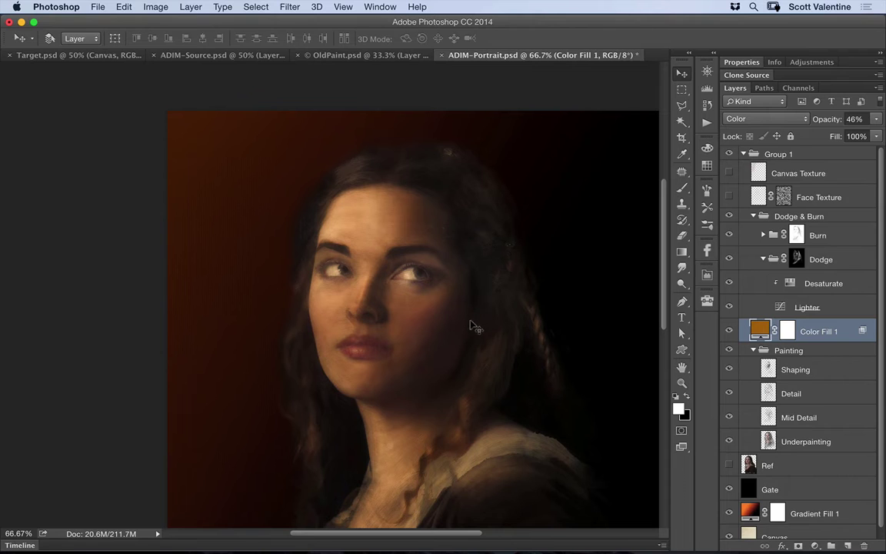
click(753, 216)
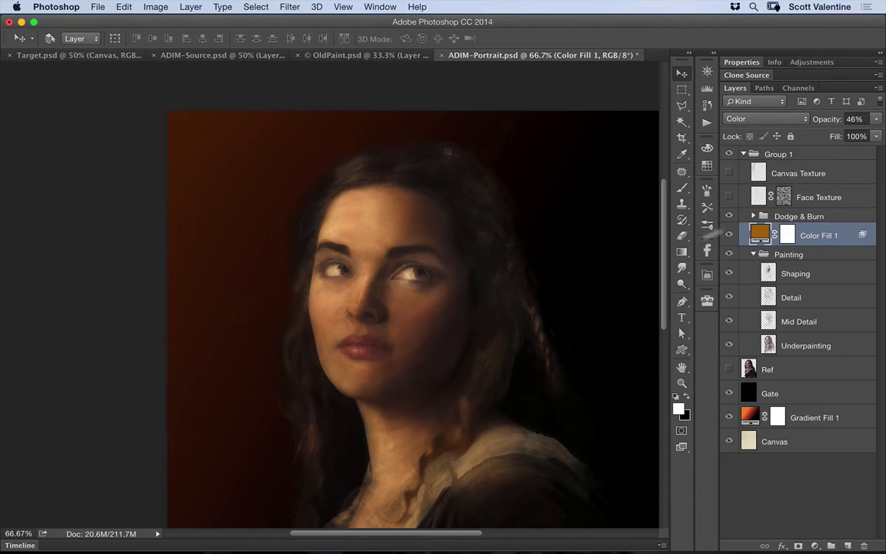
- Show and select the Face Texture layer, examining the fine cracks on the forehead and eyes at 200%
super+click(368, 222)
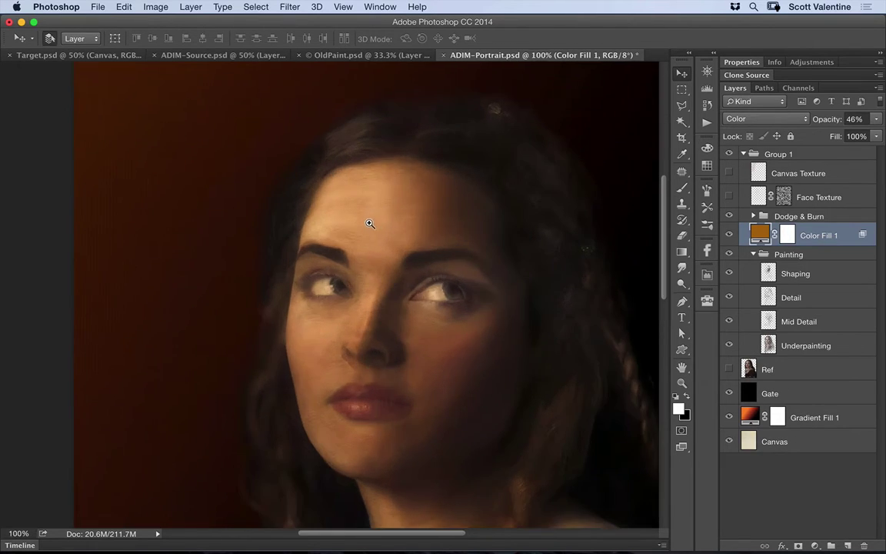
super+click(368, 223)
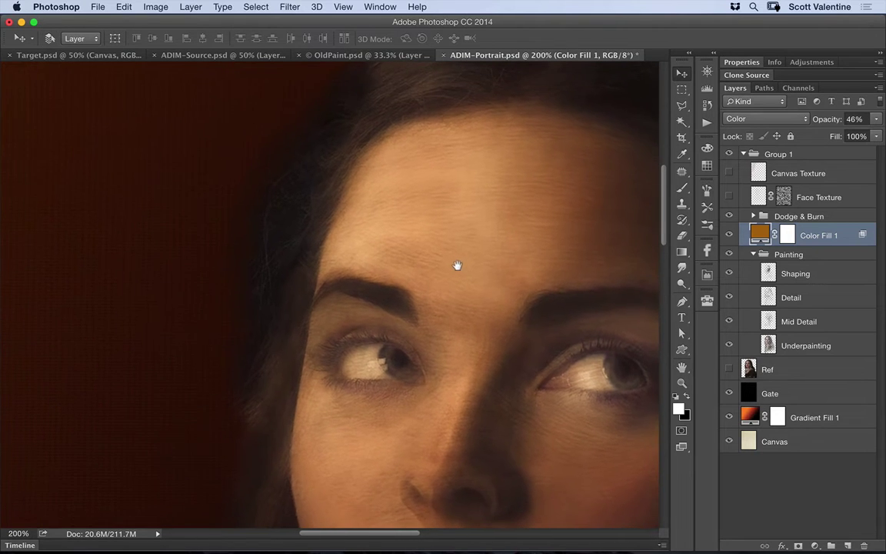
click(727, 197)
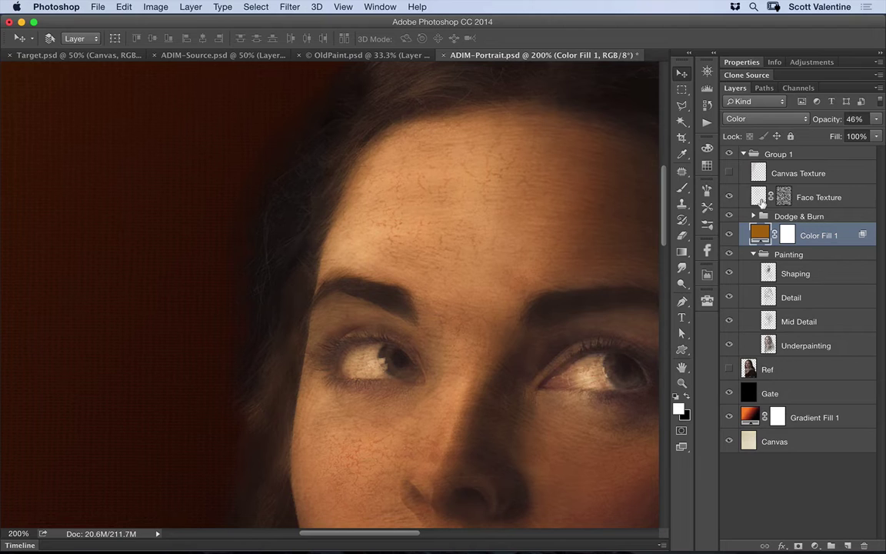
click(755, 194)
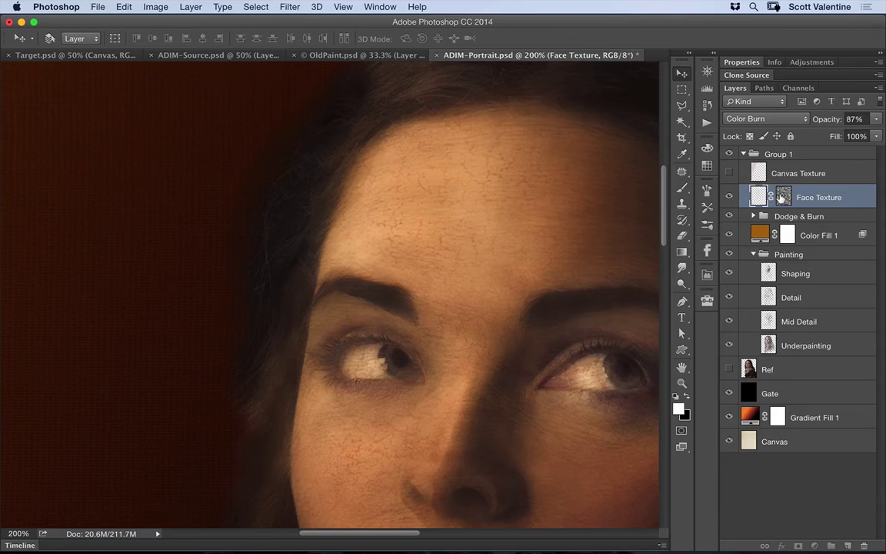
- Examine the Face Texture layer's mask on its own, locate the Clouds render filter, and return to the layer's image
alt+click(782, 197)
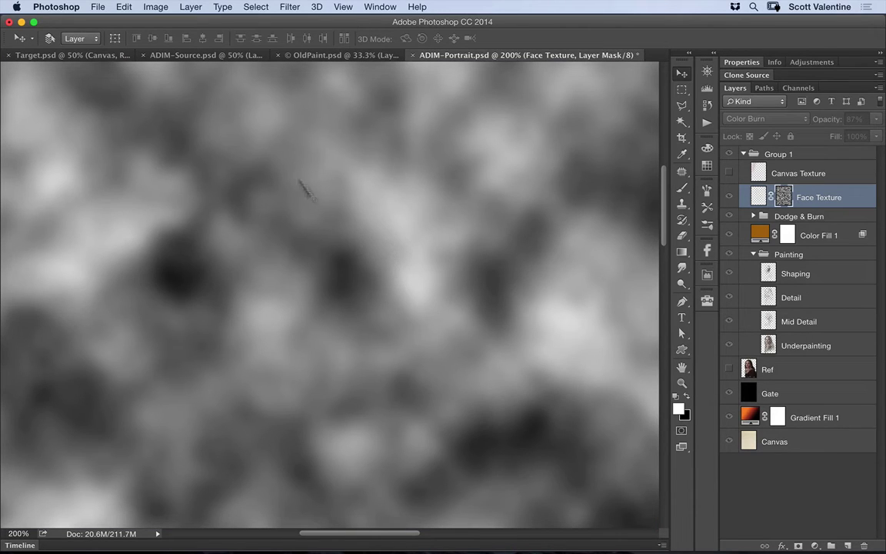
click(289, 7)
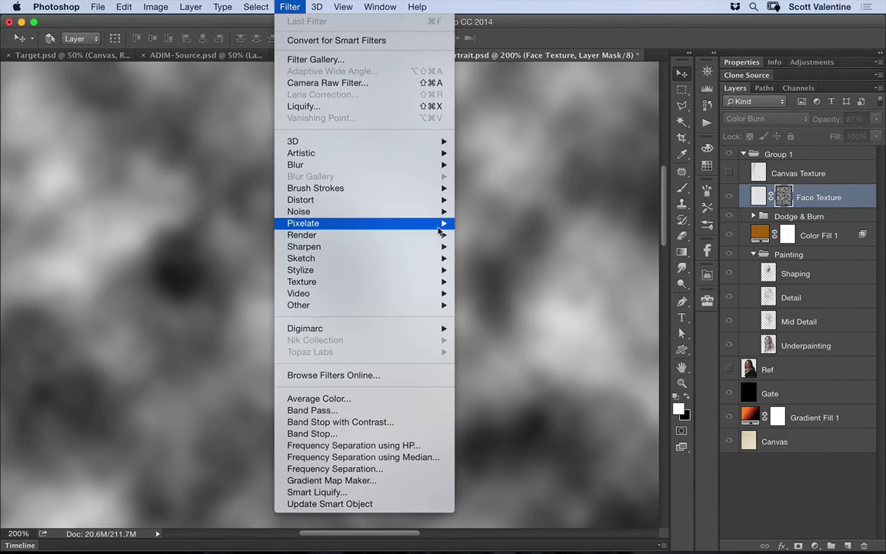
mouse_move(441, 241)
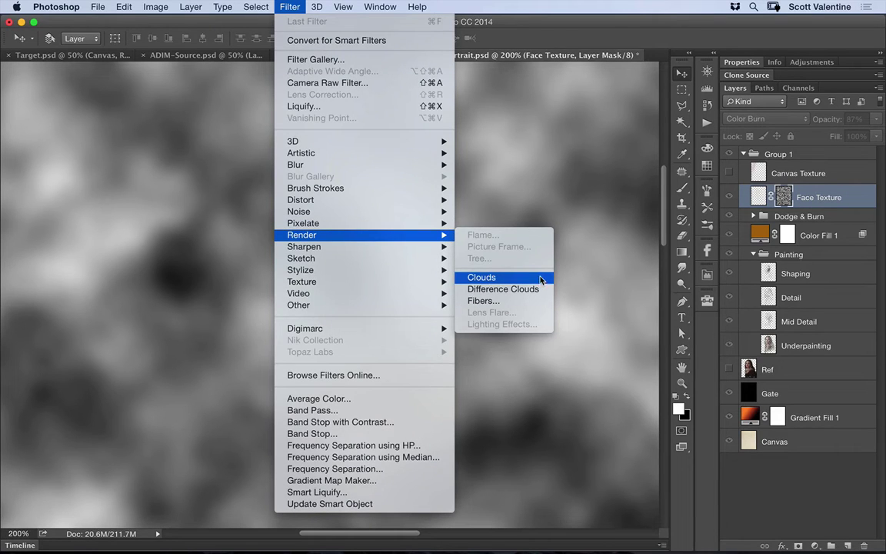
click(483, 277)
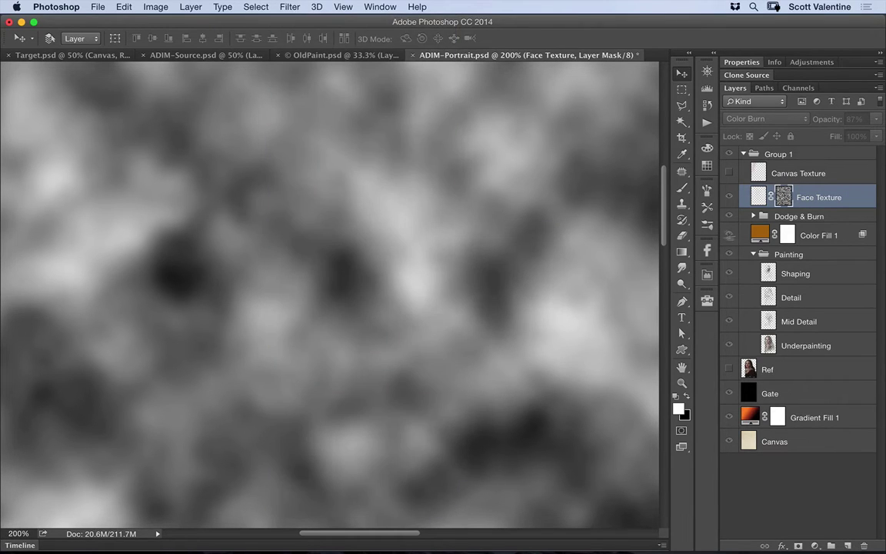
click(757, 196)
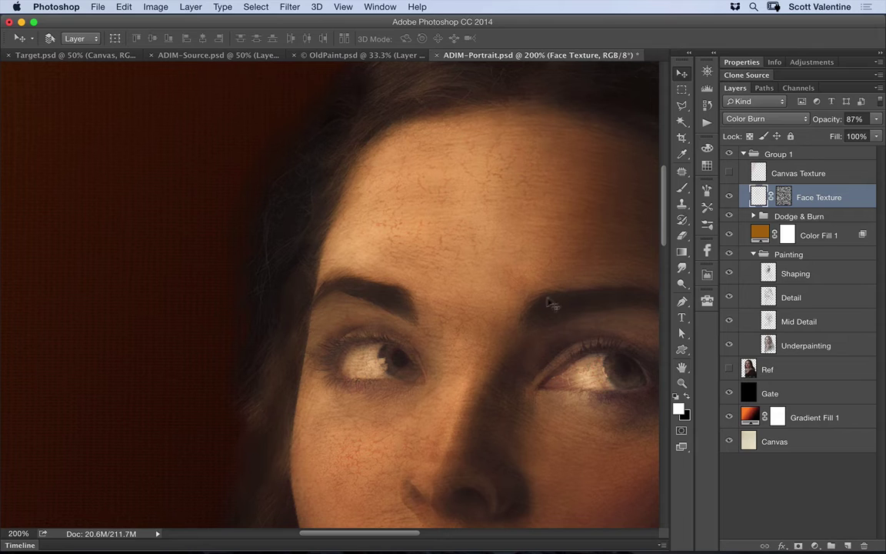
- Show the Canvas Texture layer, inspect the texture on the face and dark background, and collapse Group 1
drag(562, 245, 459, 251)
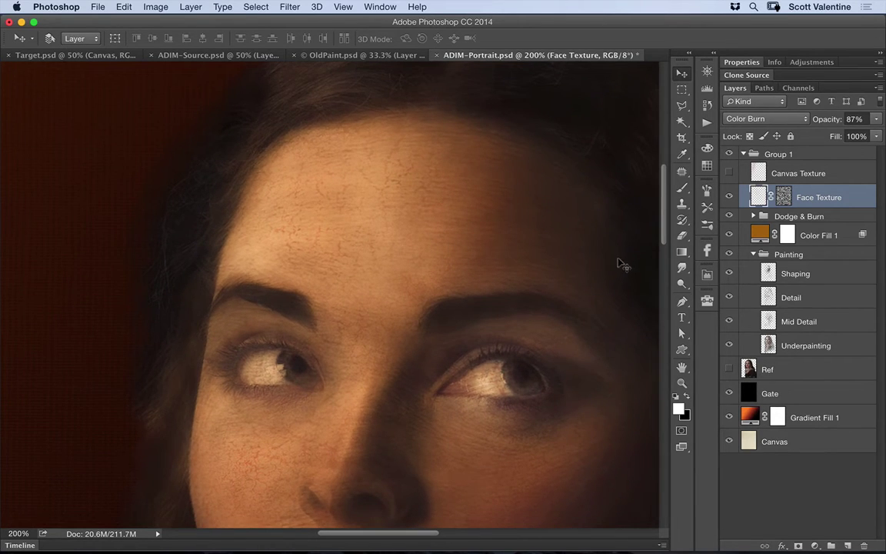
drag(366, 221, 516, 370)
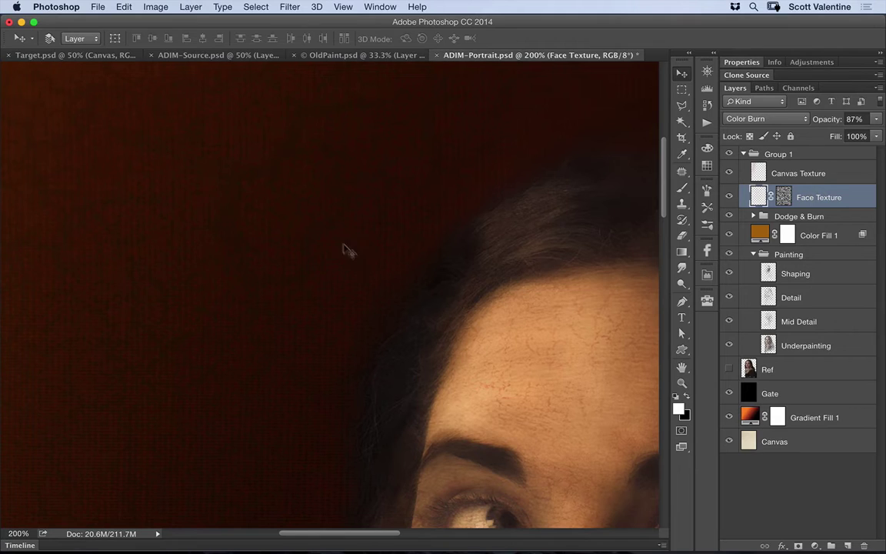
alt+click(320, 229)
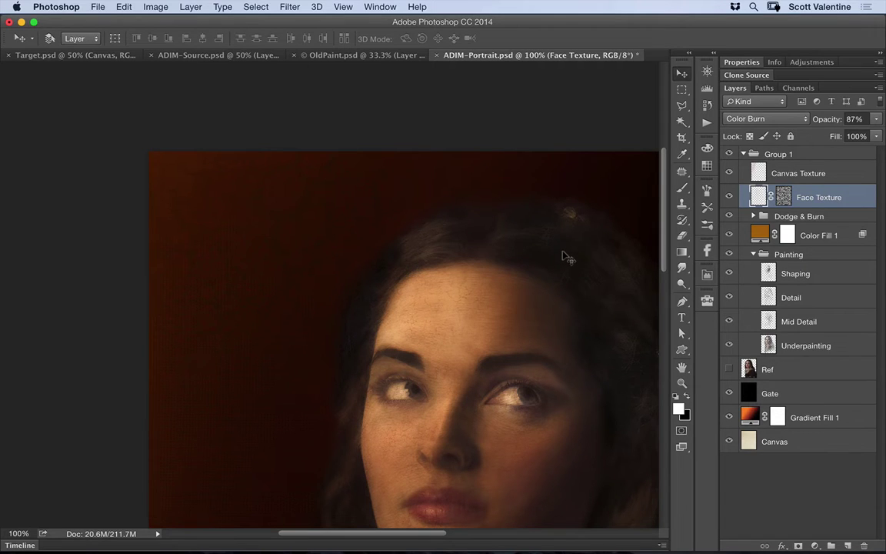
click(742, 153)
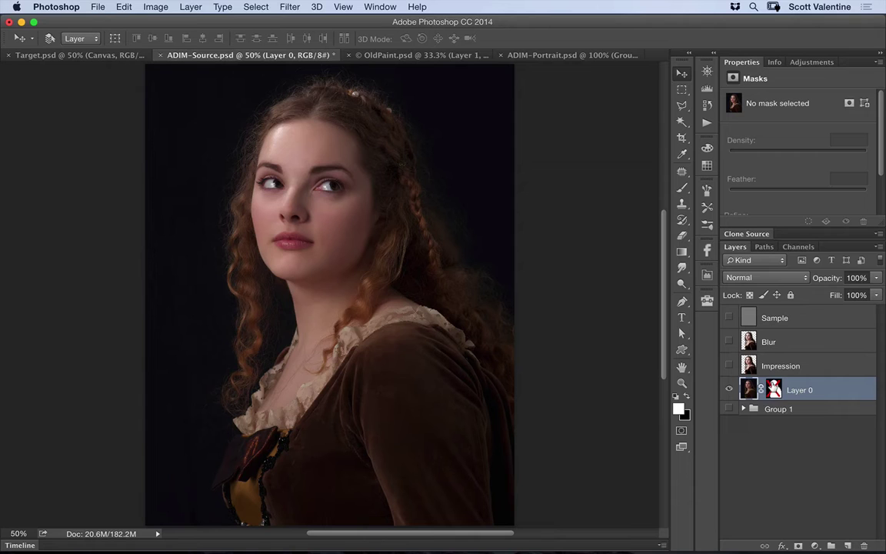
- In ADIM-Source.psd, enable the layer mask of Layer 0 and apply it permanently to the layer
click(773, 390)
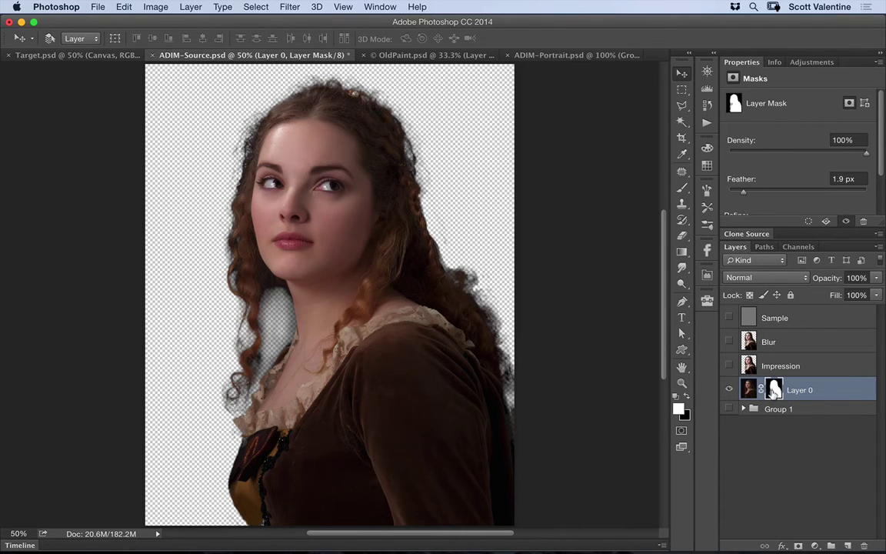
right_click(774, 390)
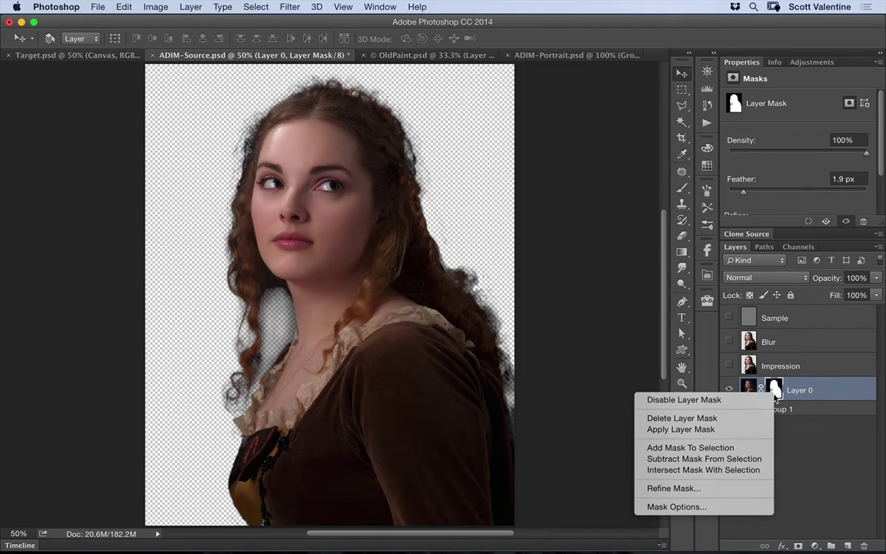
click(738, 432)
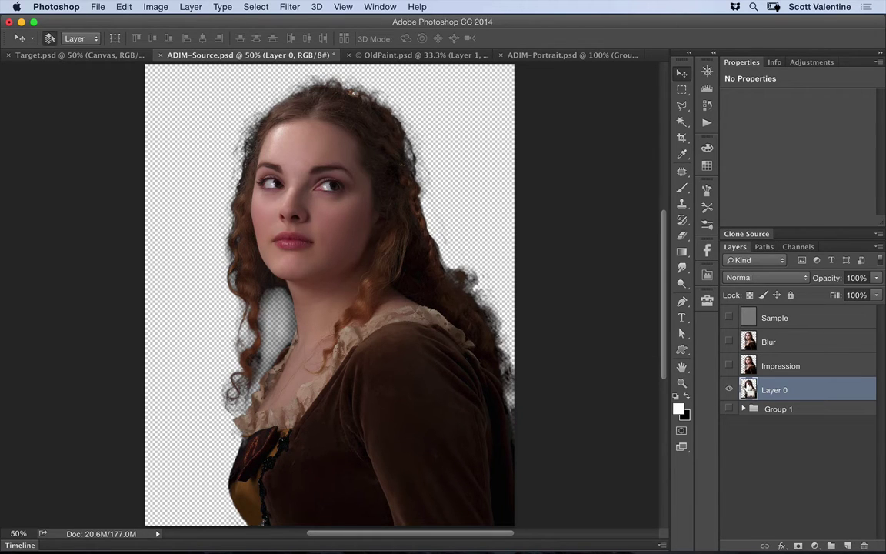
- Duplicate the masked-out Layer 0 and rename the copy as Impression 2
key(super+j)
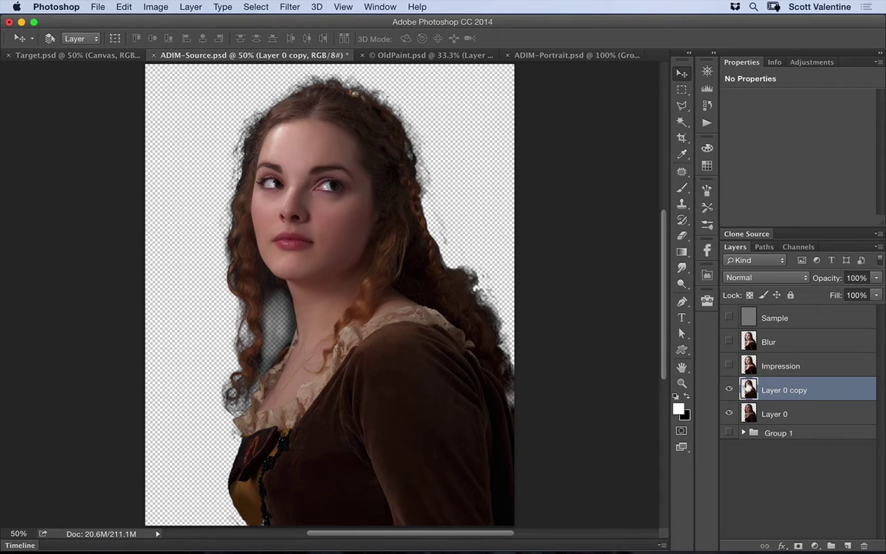
double_click(789, 390)
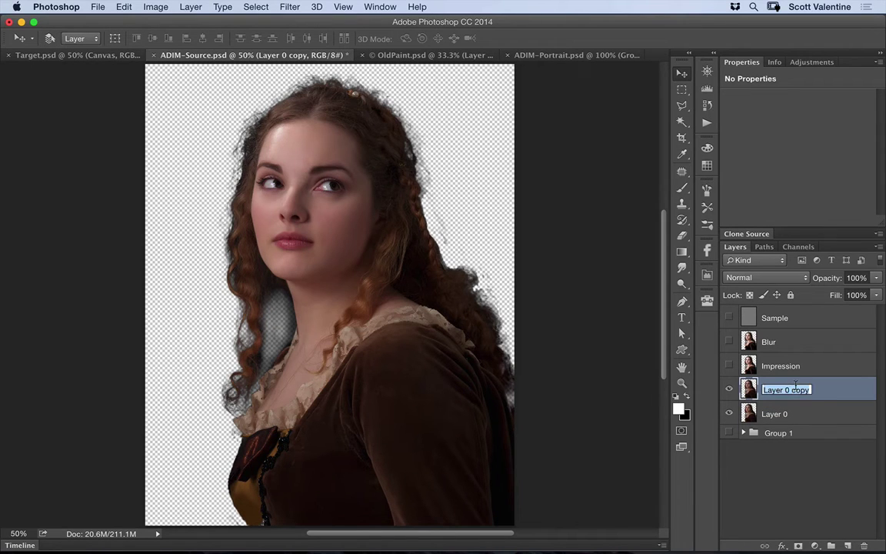
text(Impression 2)
key(Return)
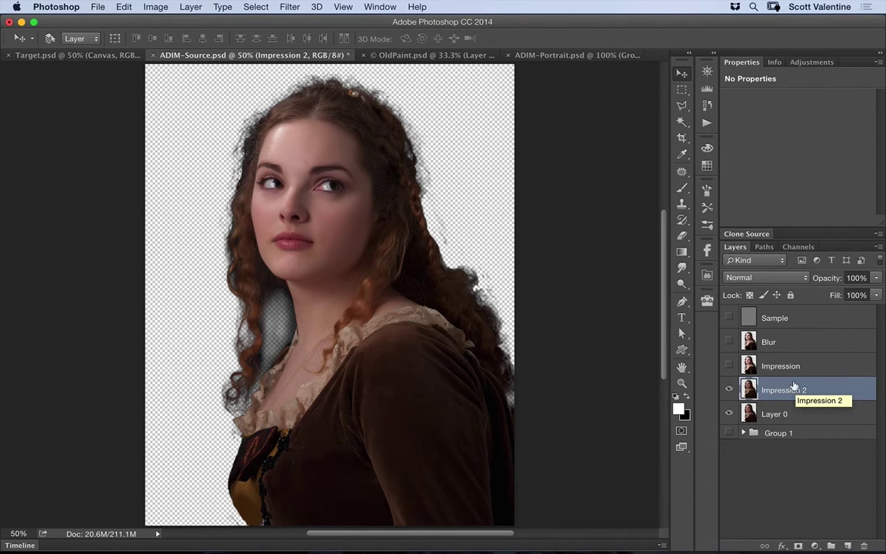
- Open the Impression 2 layer in the Topaz Simplify 4 filter and display the presets of the Painting collection
click(290, 8)
mouse_move(428, 355)
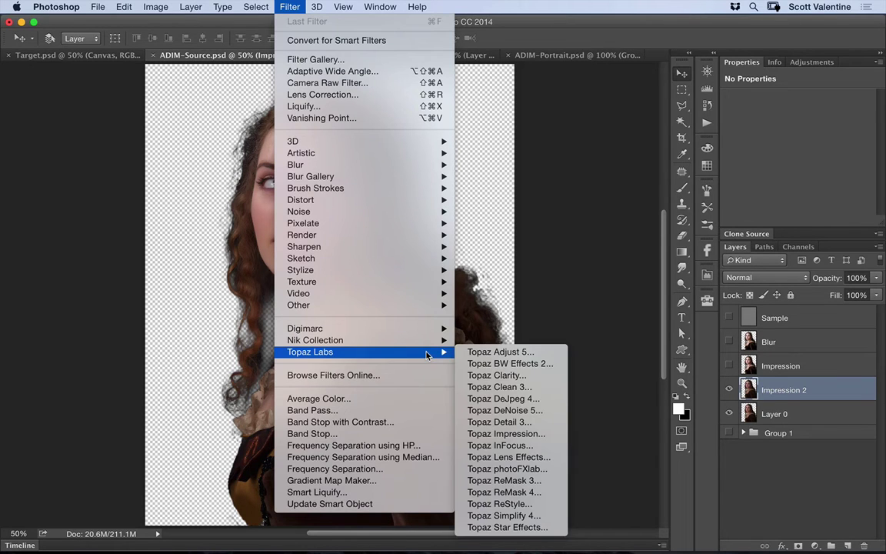
click(551, 518)
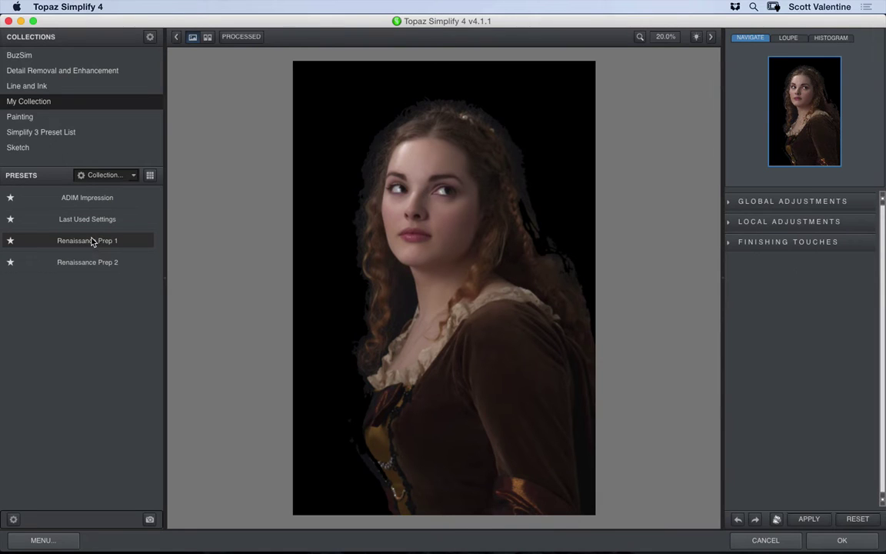
click(25, 117)
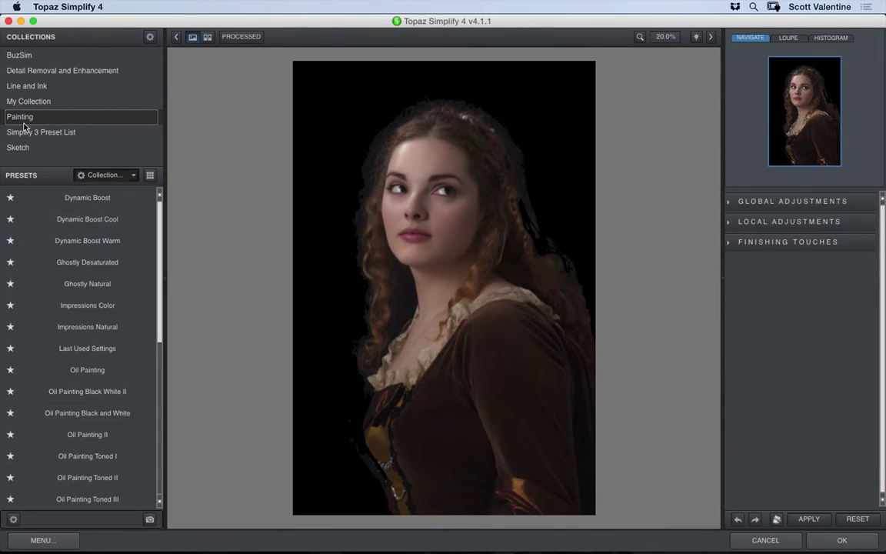
- Preview the Underpainting, Underpainting II and Underpainting III presets of the Painting collection on the portrait
drag(159, 263, 180, 437)
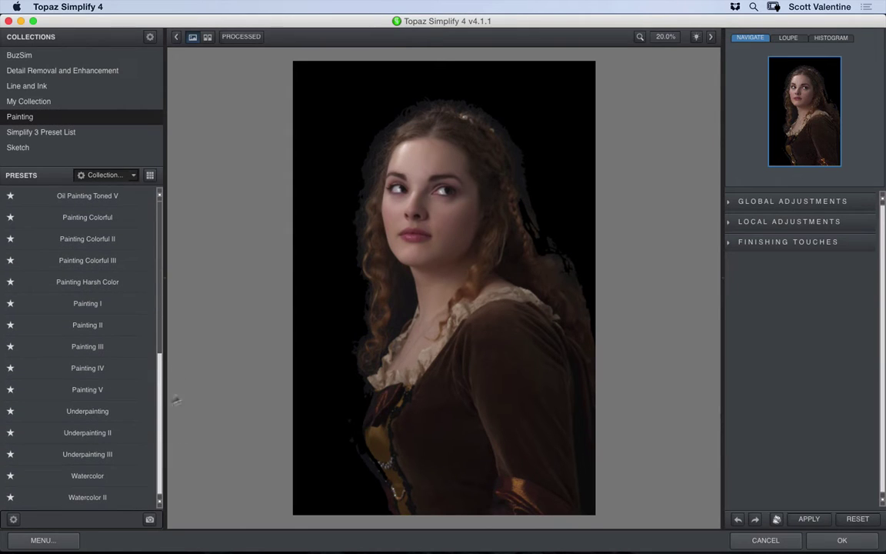
click(90, 413)
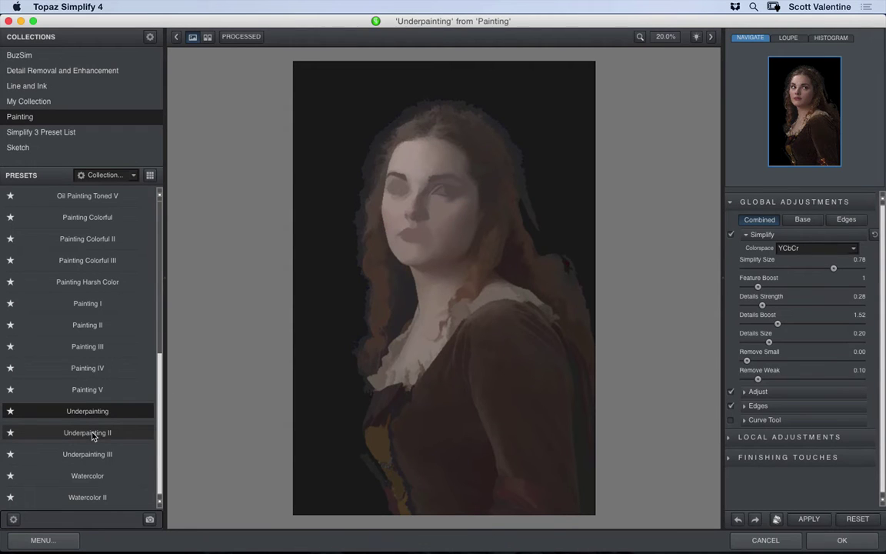
click(91, 435)
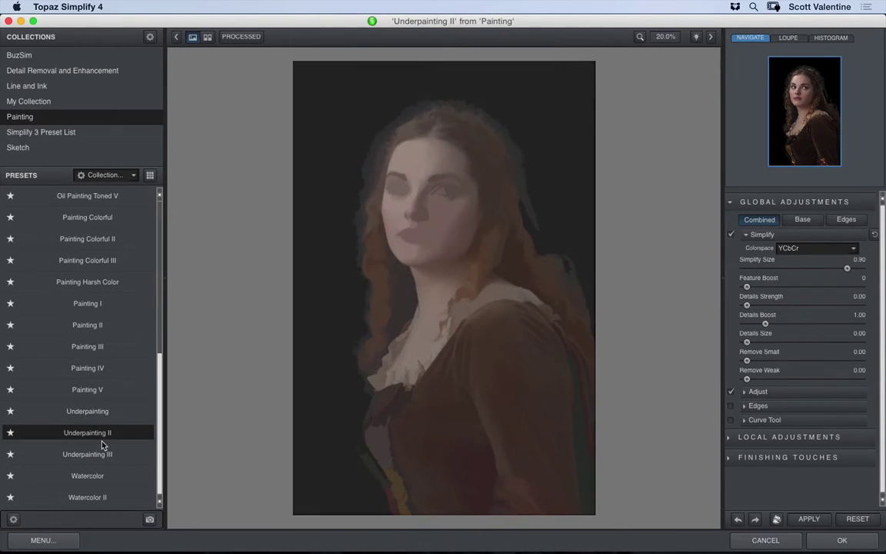
click(98, 455)
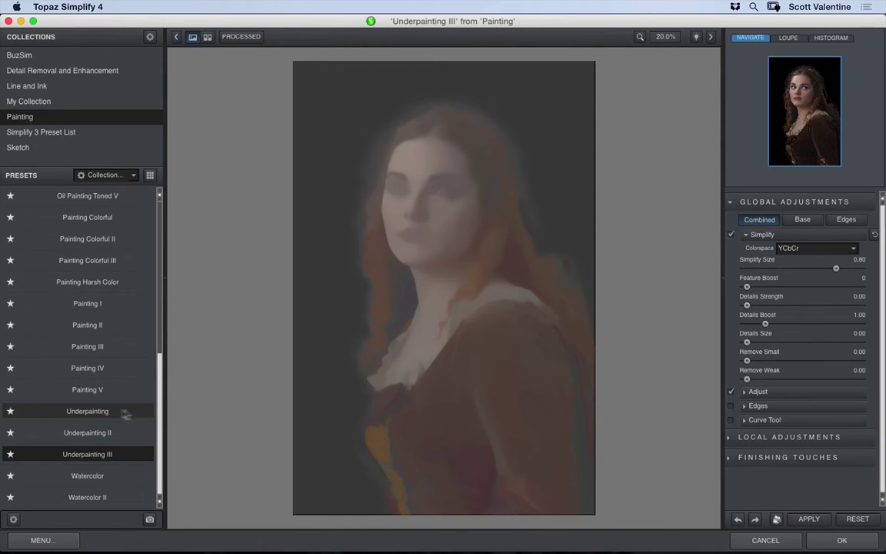
- Preview the Renaissance Prep 1 preset from My Collection and inspect its effect on the portrait at 100% magnification
click(26, 100)
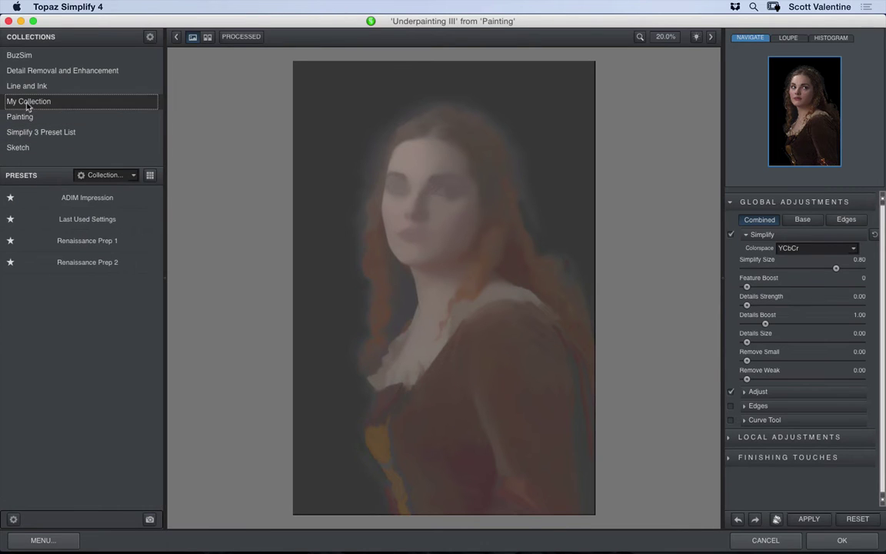
click(98, 242)
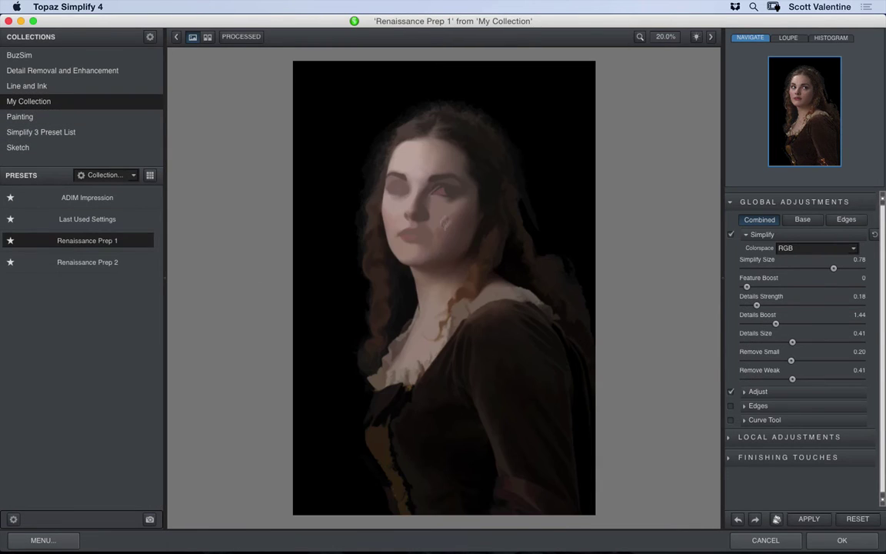
click(665, 36)
click(676, 89)
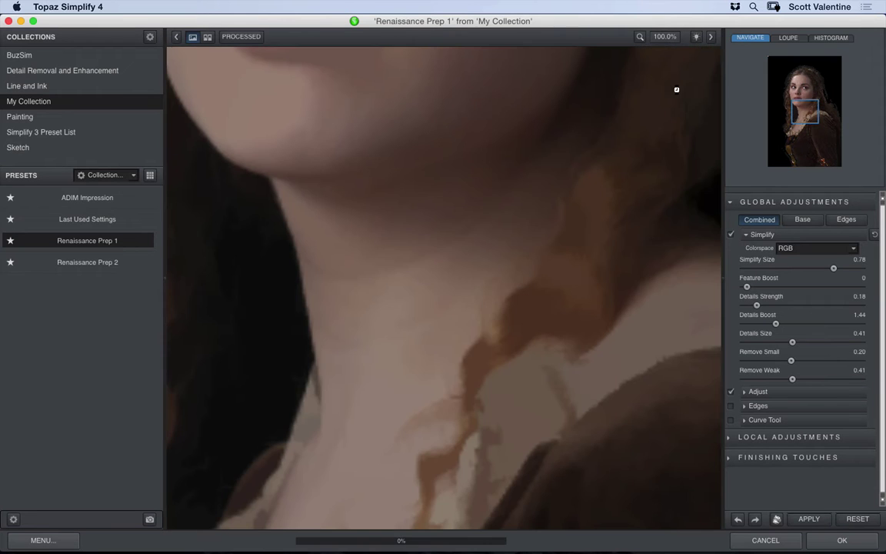
drag(433, 154, 513, 291)
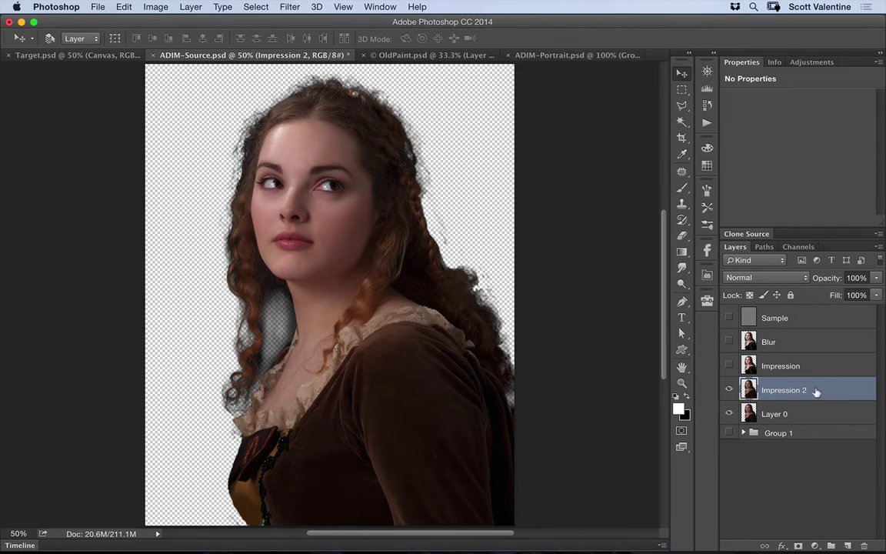
- Delete the Impression 2 layer, then show and select the Impression layer and inspect the simplified face at 100%
mouse_move(837, 388)
mouse_down()
mouse_move(842, 517)
mouse_move(863, 545)
mouse_up()
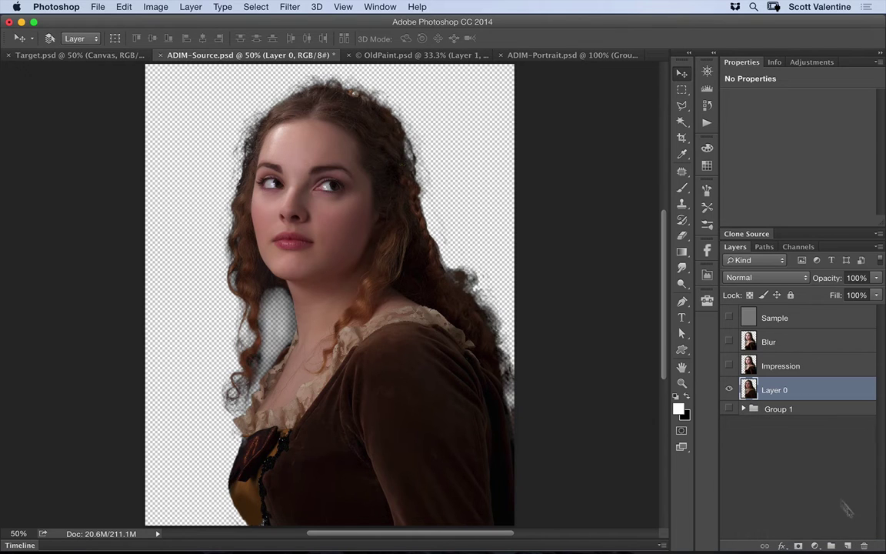
click(729, 366)
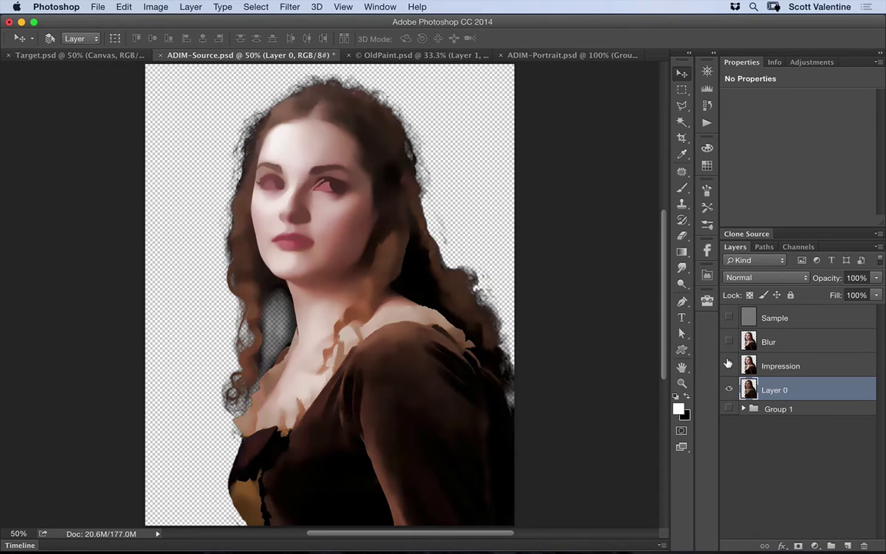
click(827, 367)
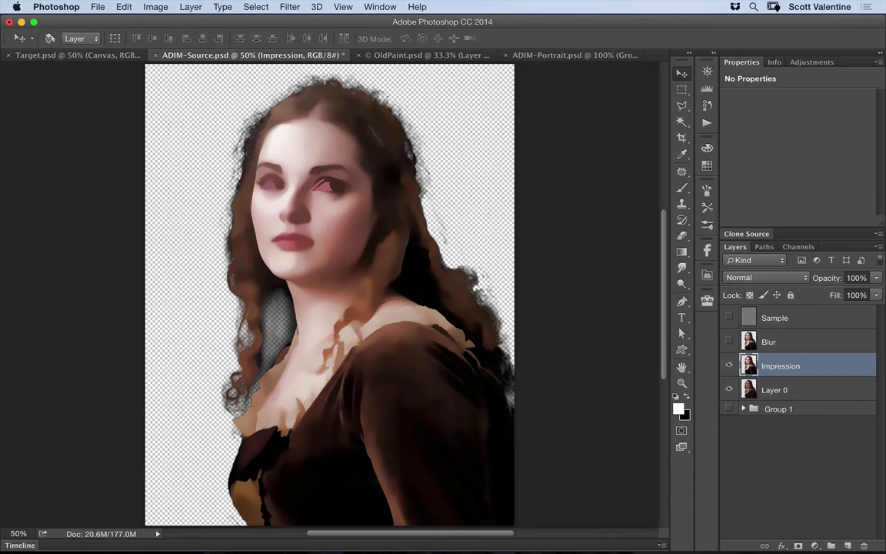
super+click(310, 183)
super+click(309, 182)
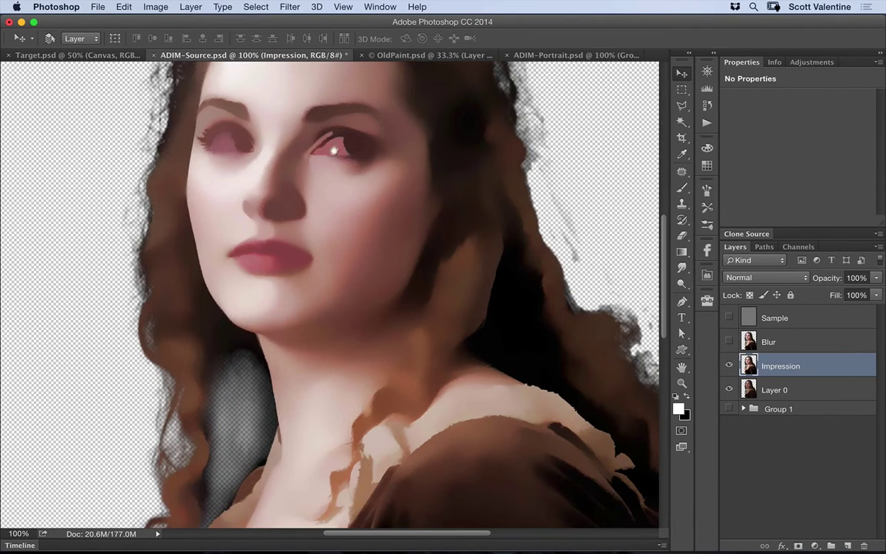
drag(311, 180, 372, 229)
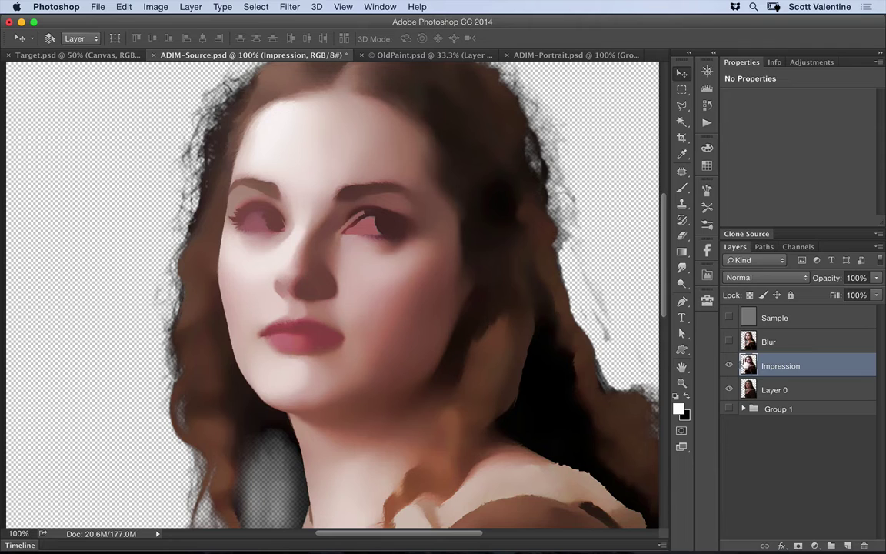
- Show the Blur layer with its blend mode set to Normal, and hide the Impression and Layer 0 layers
click(748, 341)
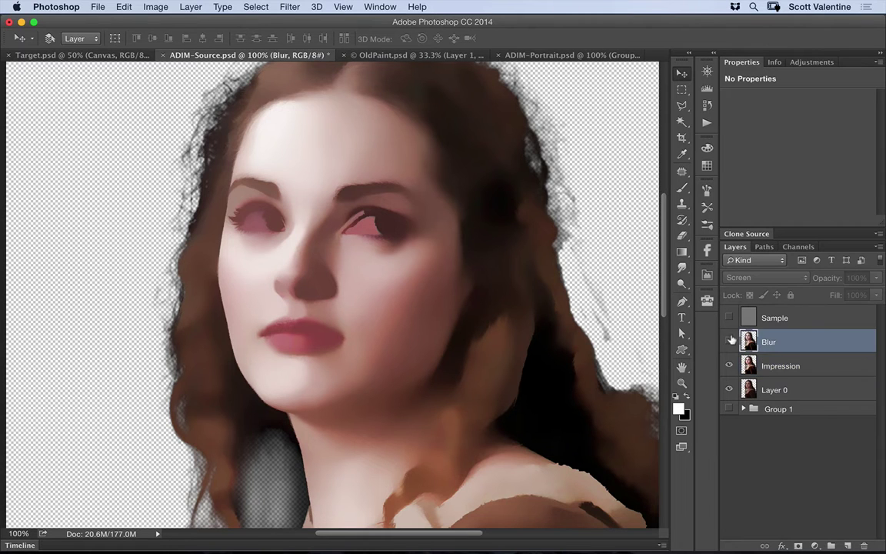
click(729, 341)
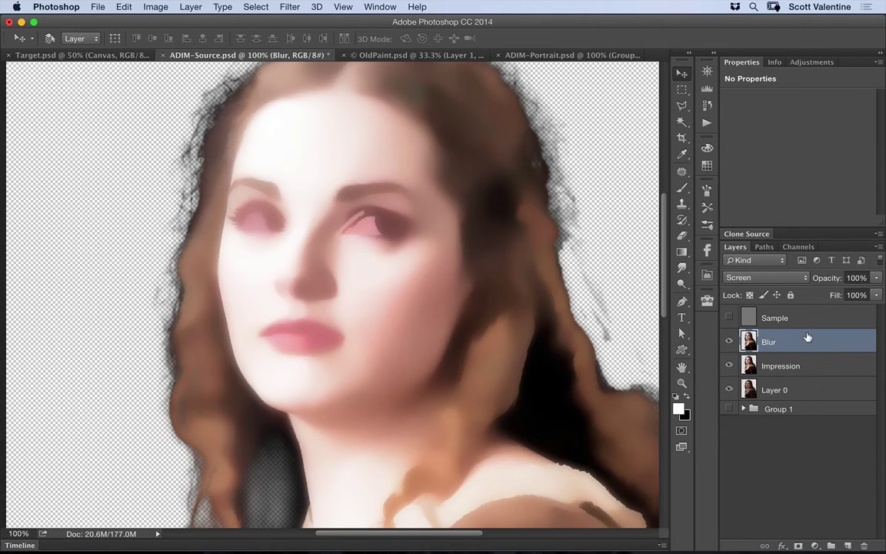
click(800, 277)
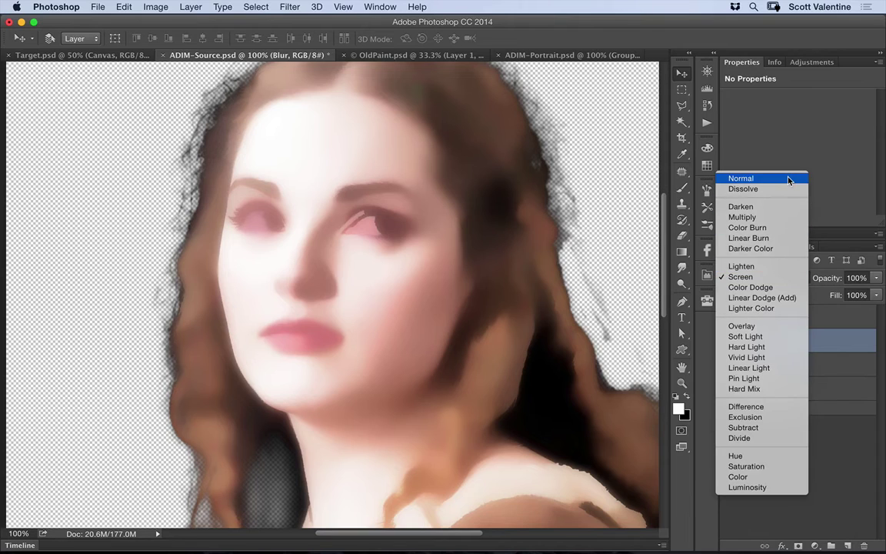
click(789, 181)
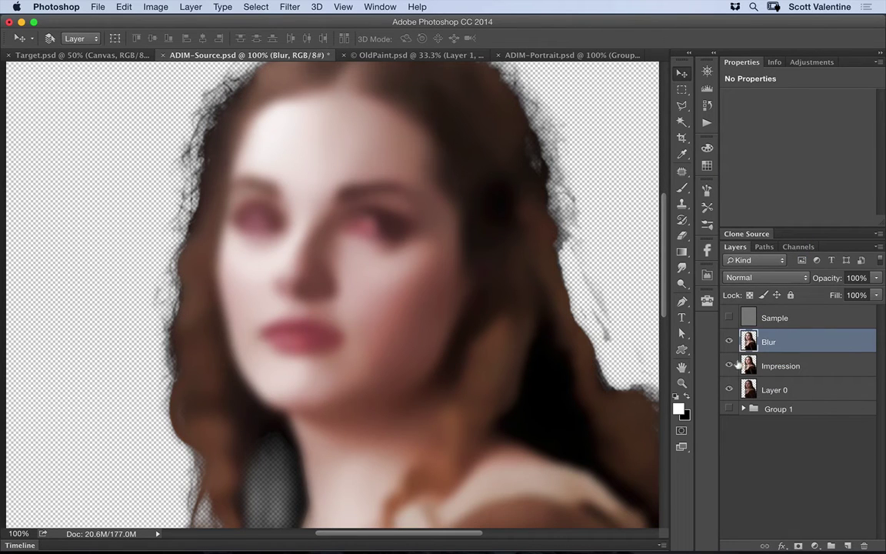
drag(729, 365, 731, 389)
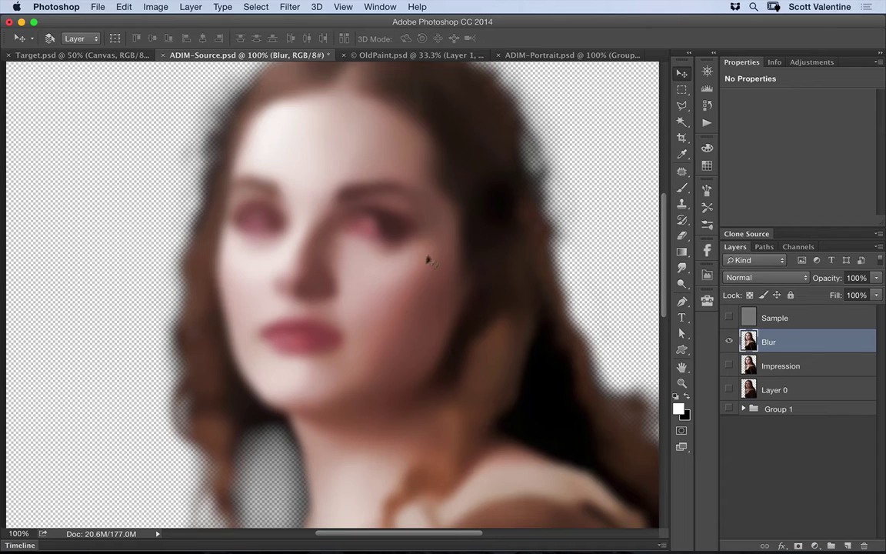
key(y)
- Hide the Blur layer, and select and show the Sample layer
click(726, 341)
click(806, 316)
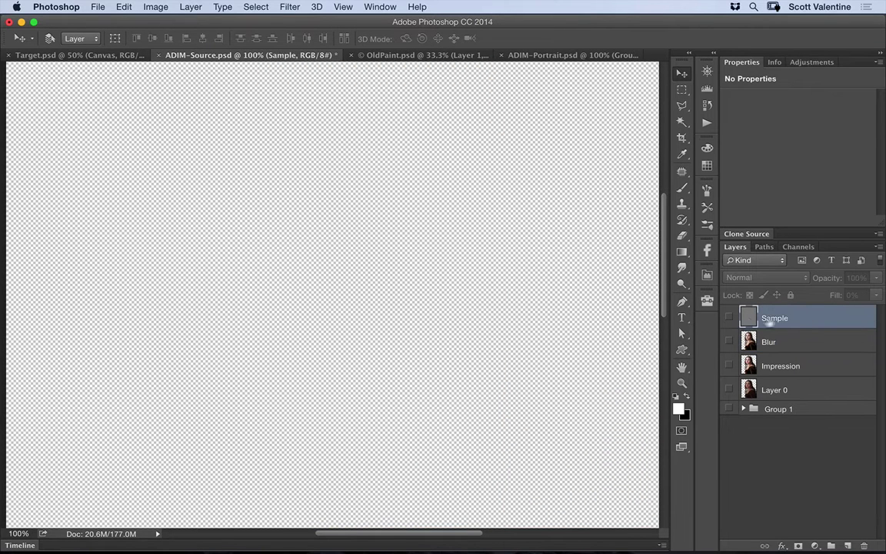
click(728, 317)
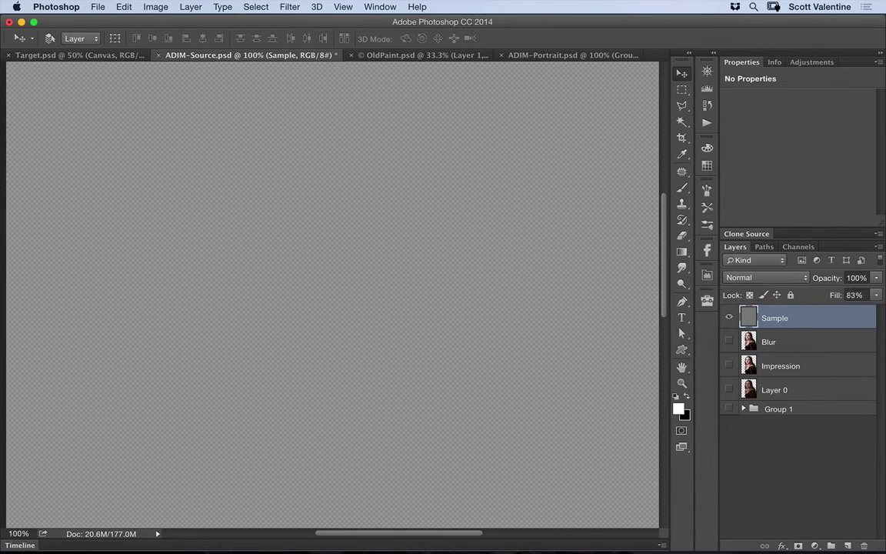
- Raise the Sample layer's Fill to 100%, return it to 0%, and switch the layer's visibility off and on
mouse_move(832, 295)
mouse_down()
mouse_move(861, 295)
mouse_move(843, 295)
mouse_up()
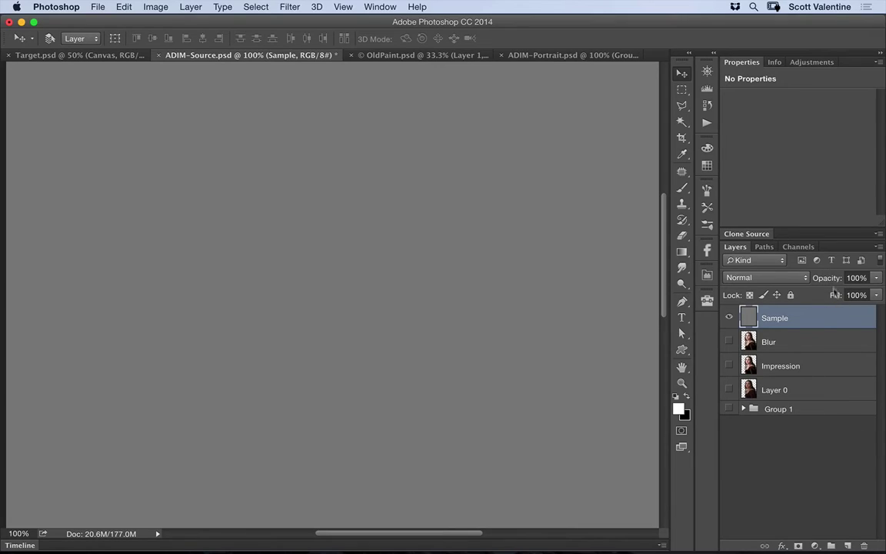
drag(835, 295, 654, 300)
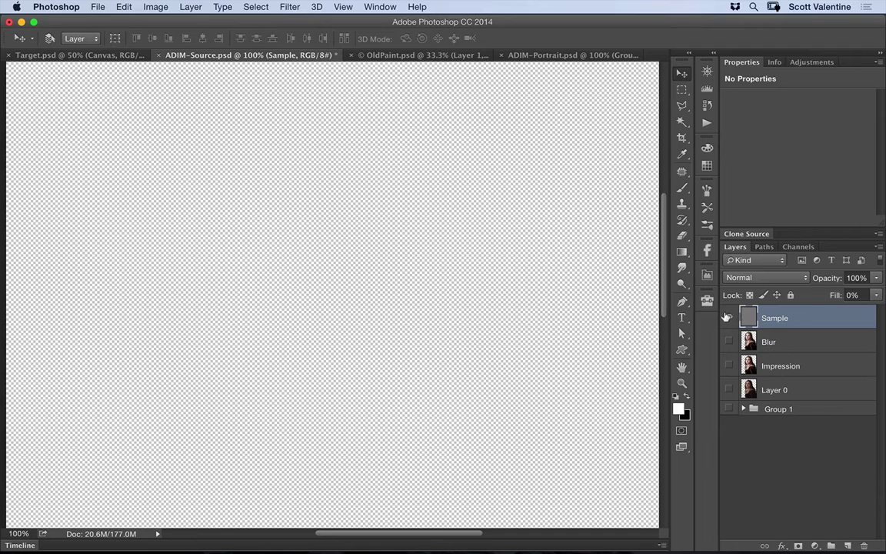
click(728, 318)
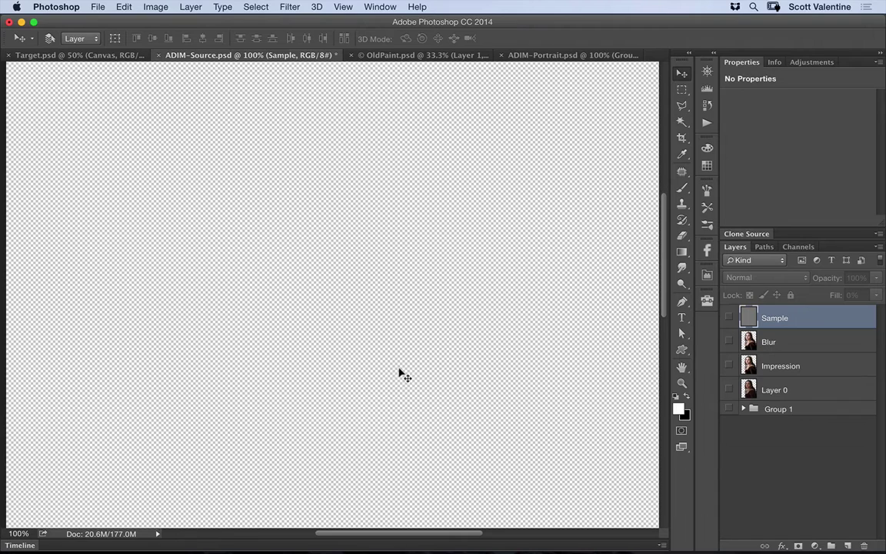
click(728, 317)
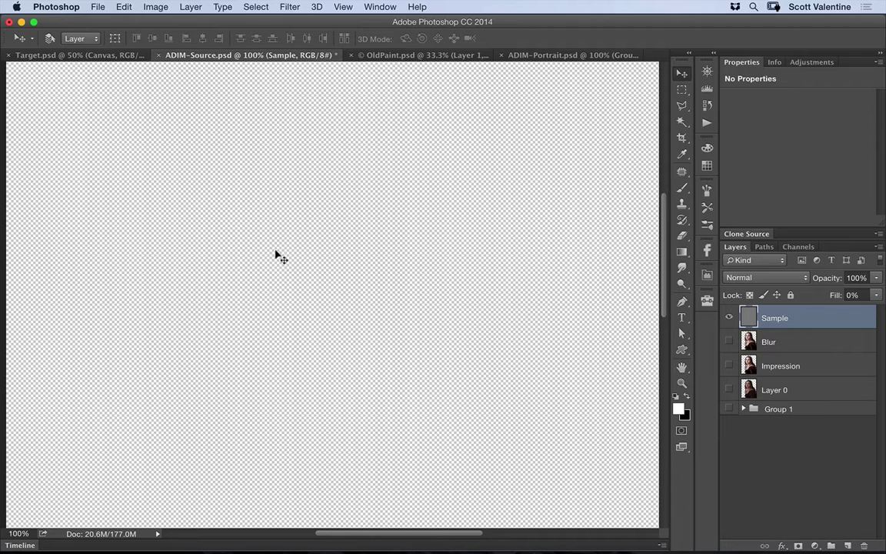
- Activate the Clone Stamp tool, keep its sampling at Current & Below, and switch its Aligned option off and back on
click(683, 205)
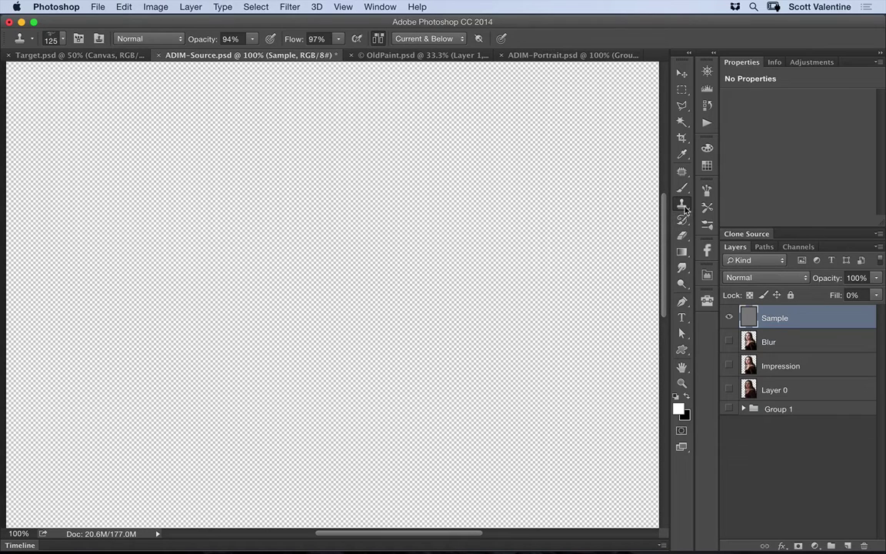
click(461, 39)
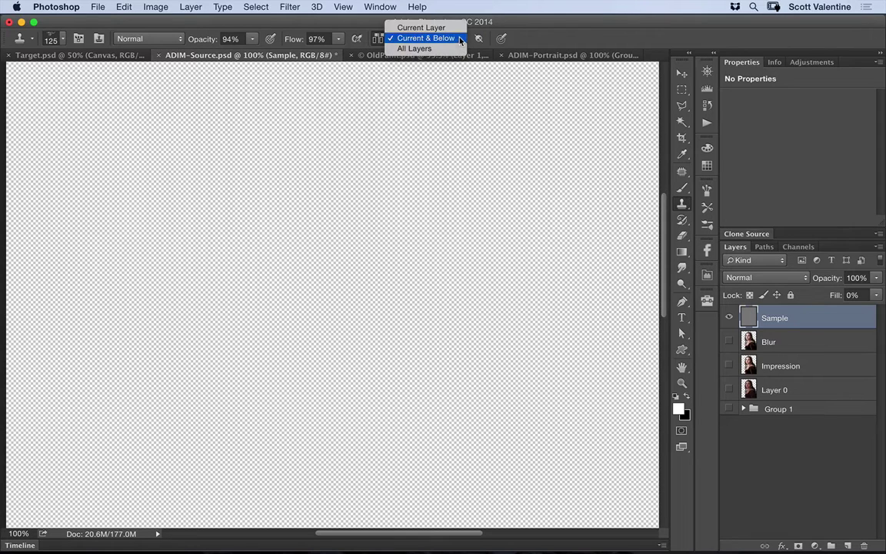
click(459, 39)
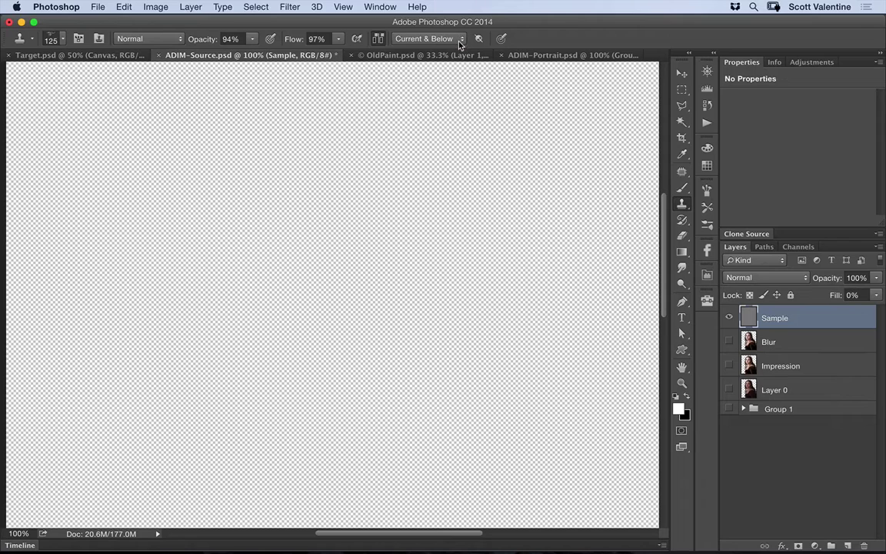
click(379, 40)
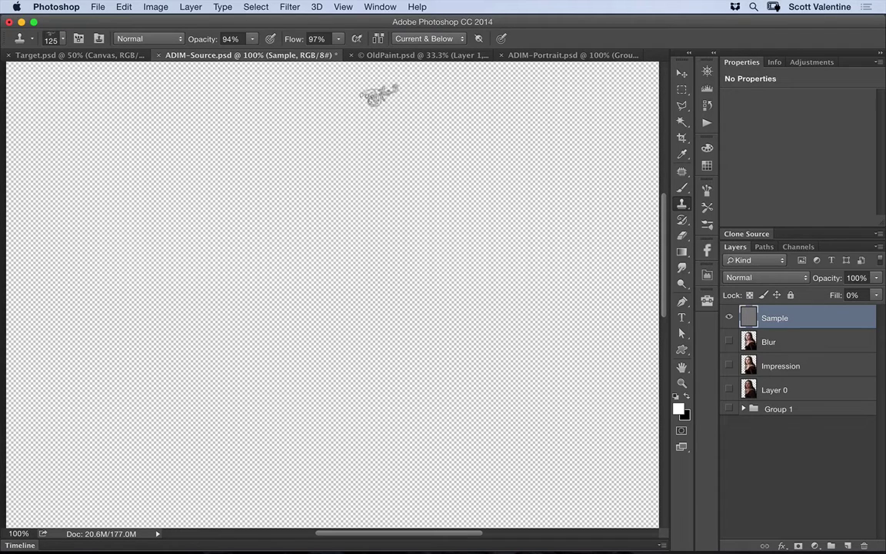
click(381, 40)
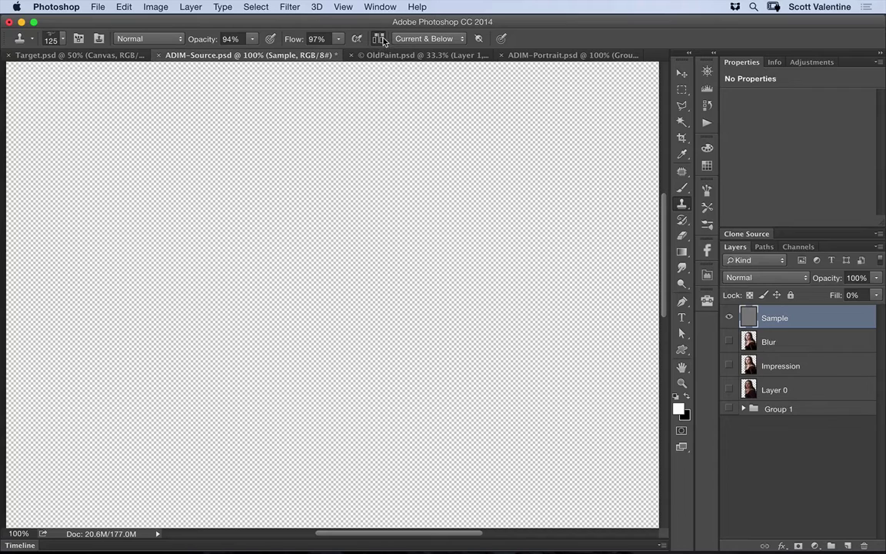
click(381, 40)
mouse_move(173, 231)
mouse_down()
mouse_move(199, 226)
mouse_move(197, 251)
mouse_move(201, 214)
mouse_up()
- Show the Impression layer, load the SV: CSP Reference preset for the Clone Stamp, and open its brush tip settings
click(727, 365)
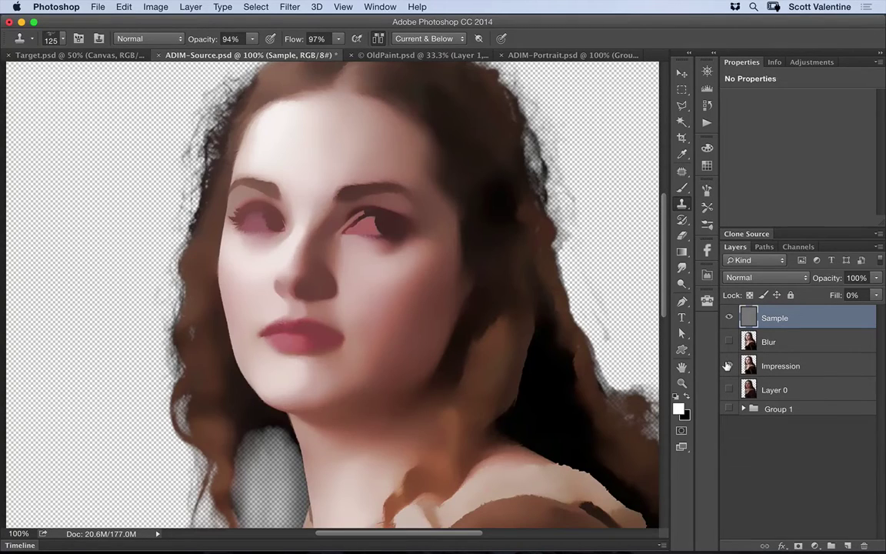
click(707, 207)
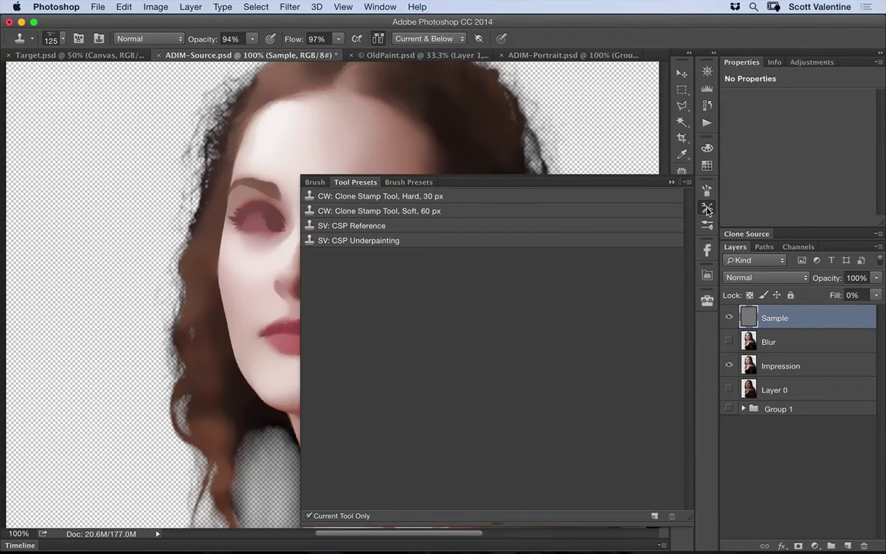
click(388, 225)
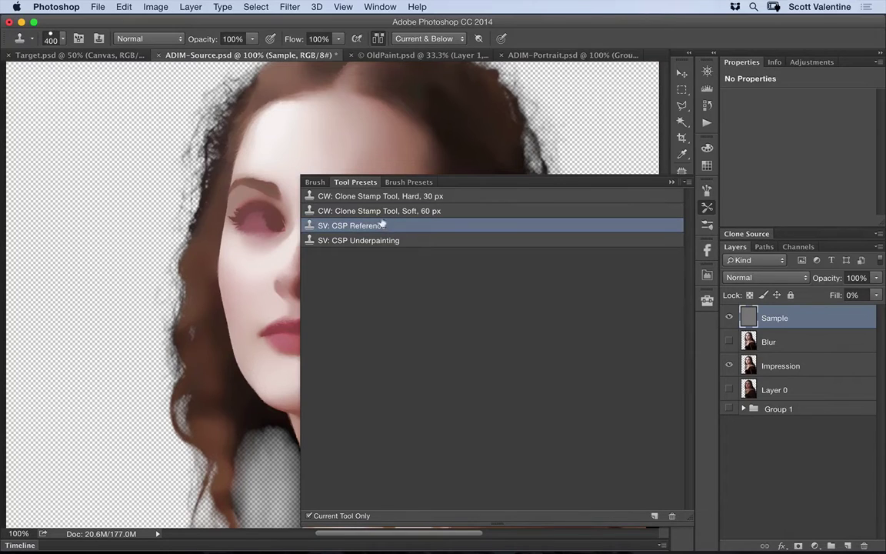
click(315, 182)
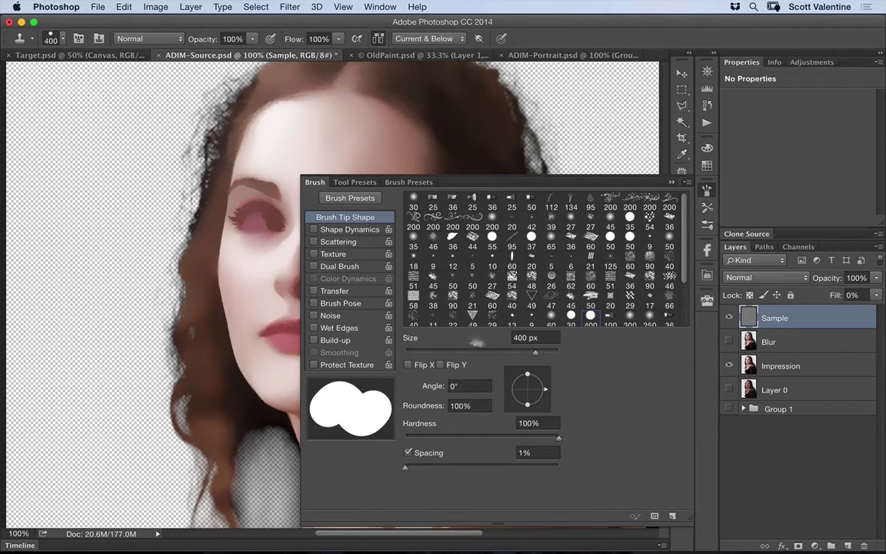
- Hide the Impression layer, show Layer 0 as the clone source, and close the brush settings
click(728, 366)
click(728, 390)
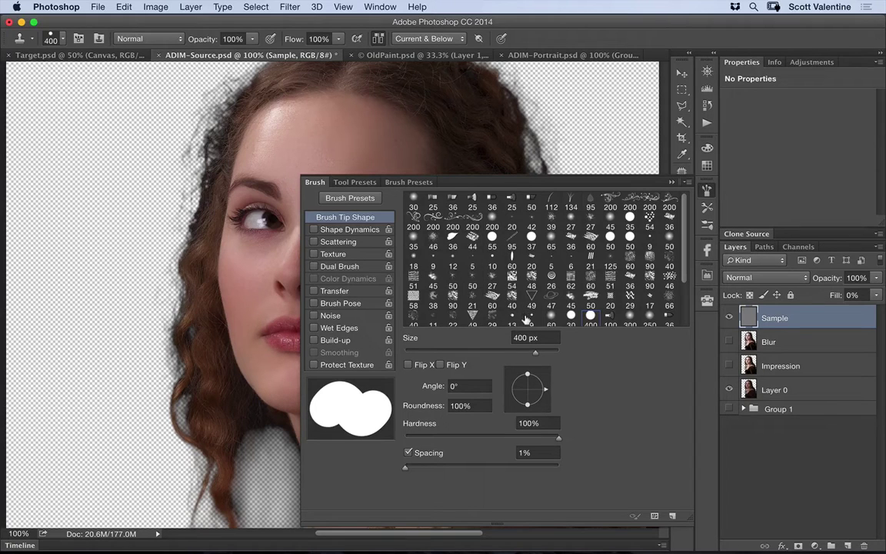
click(706, 191)
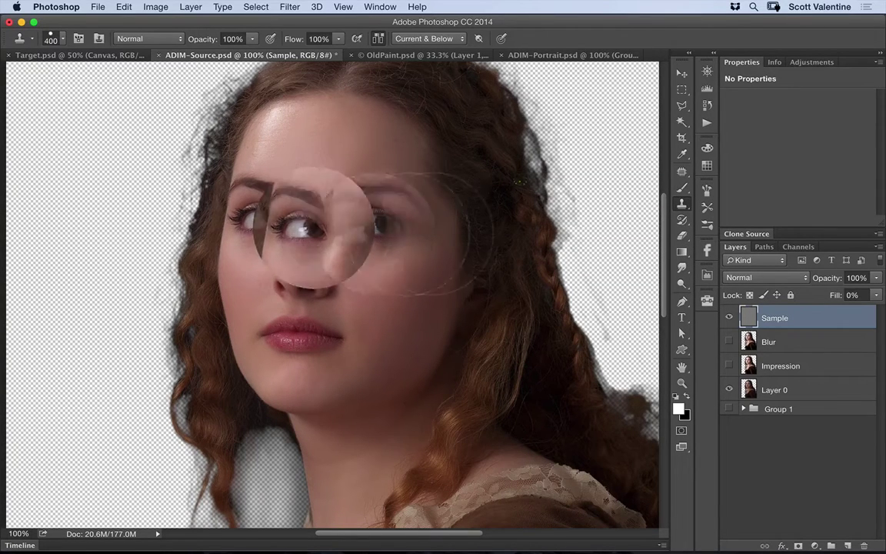
- Collapse the Properties to make room, expand the Clone Source settings, and switch to the Target.psd document
double_click(751, 64)
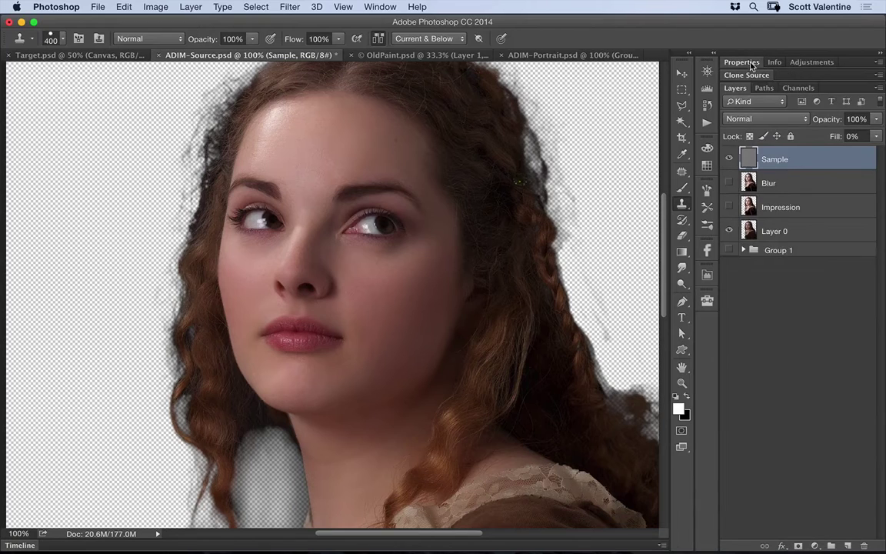
click(746, 75)
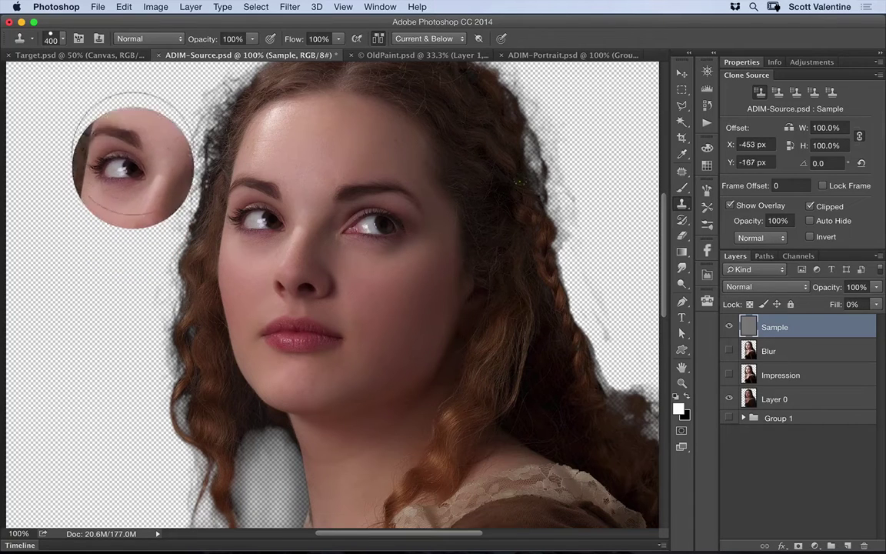
click(90, 53)
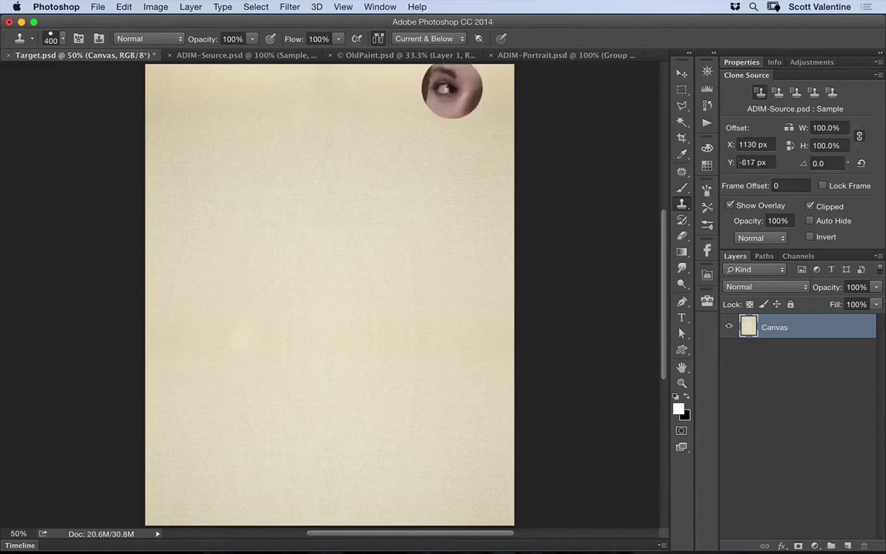
- Check the image size of Target.psd and of ADIM-Source.psd, leaving both unchanged, and return to the Clone Stamp tool
click(155, 7)
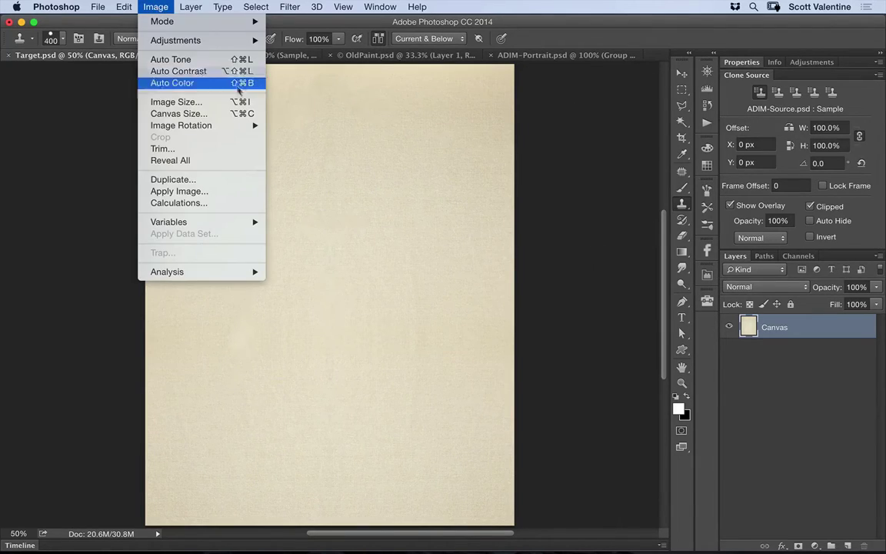
click(239, 103)
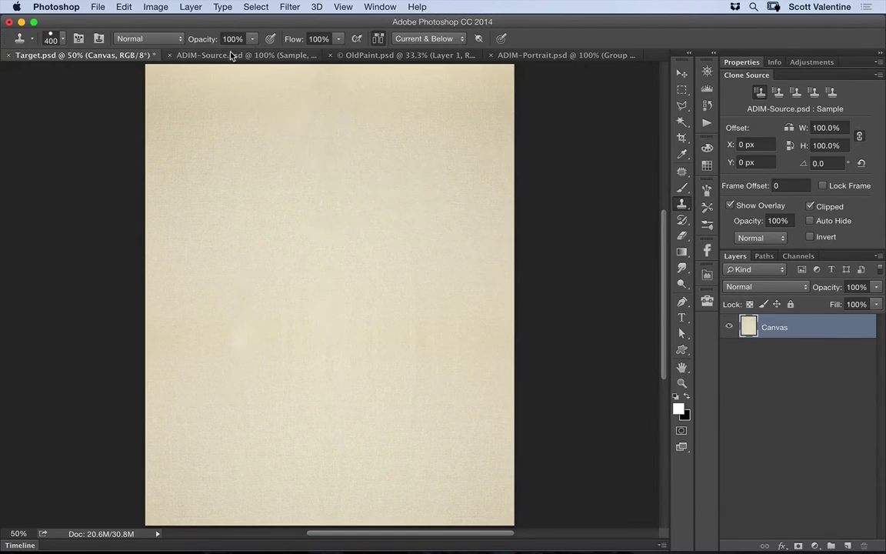
click(231, 56)
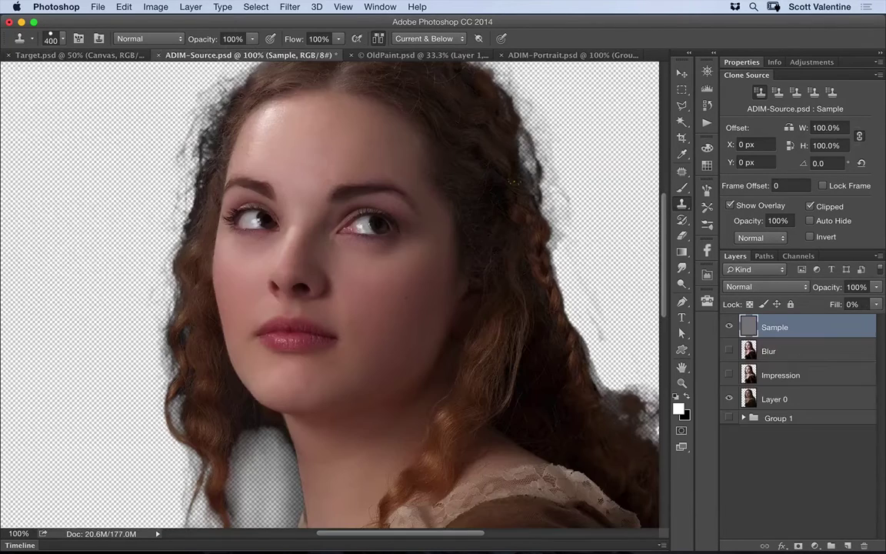
click(155, 7)
click(178, 98)
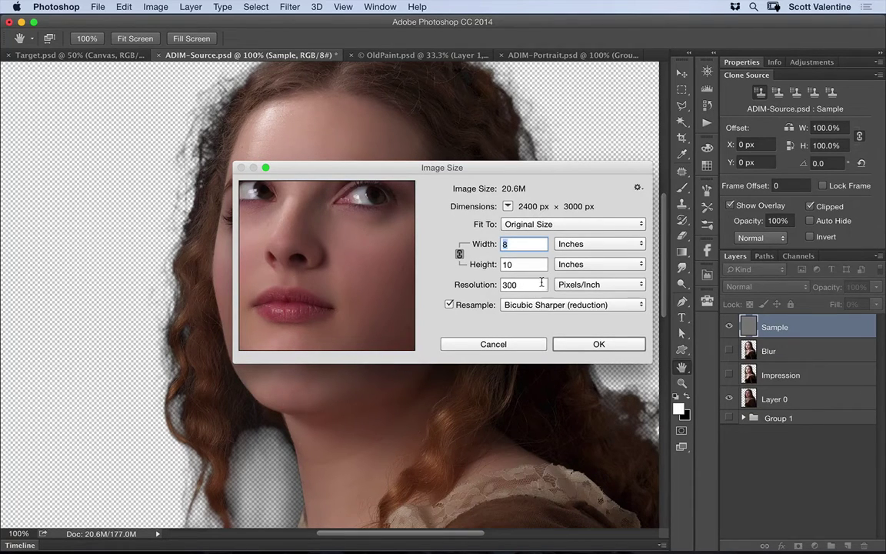
click(599, 344)
key(s)
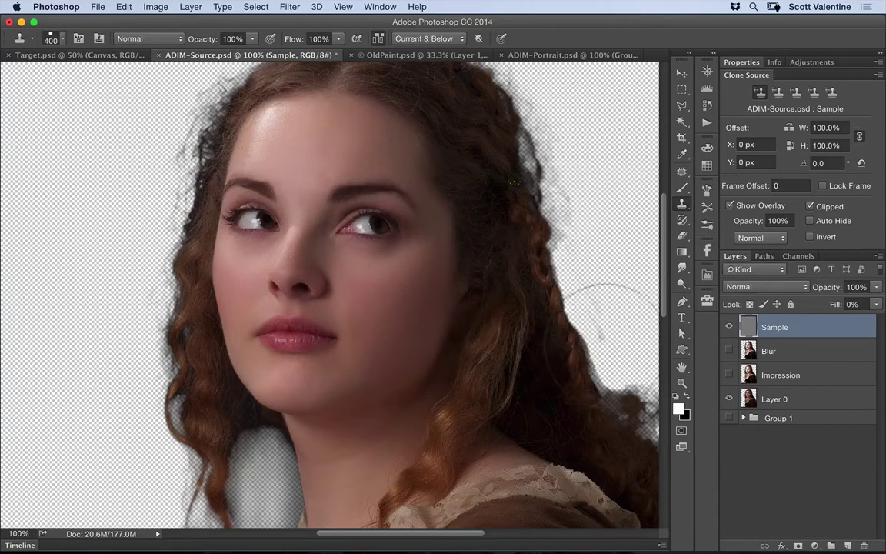
- Add a new layer above Canvas in Target.psd and name it Reference
click(74, 54)
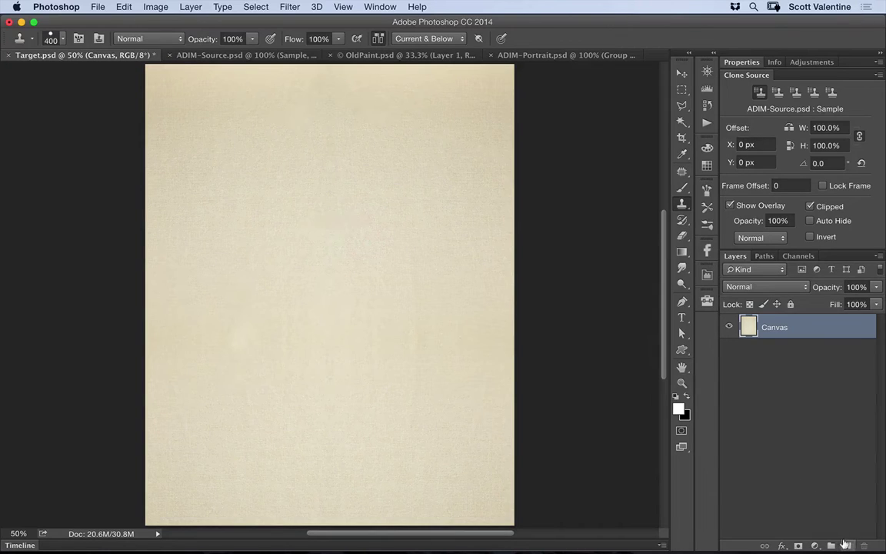
click(847, 545)
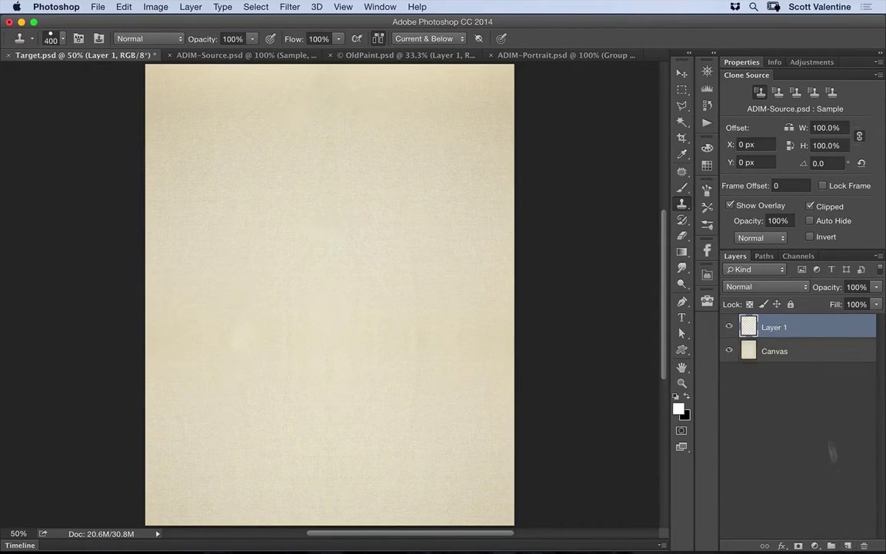
double_click(772, 329)
text(Reference)
key(Return)
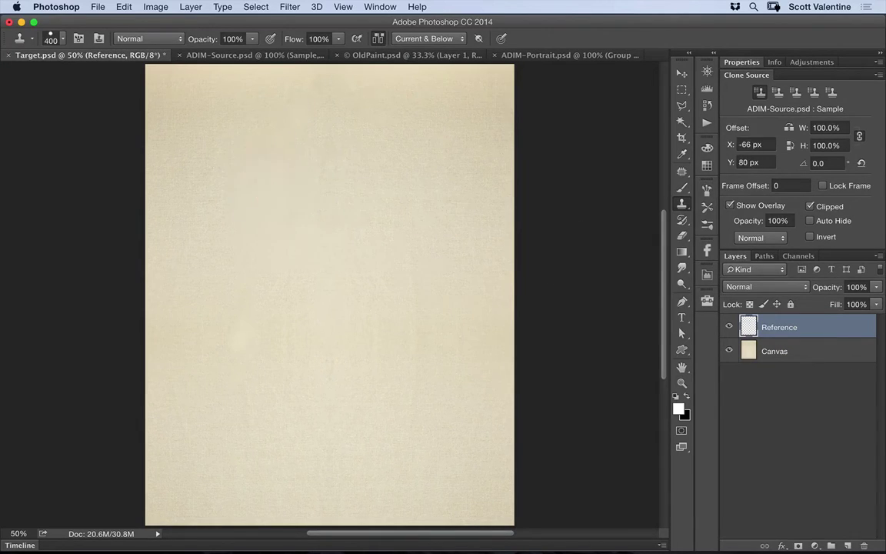
- Set the clone source offset to X 0 px and Y 0 px
drag(270, 198, 470, 332)
click(378, 39)
click(761, 146)
double_click(762, 146)
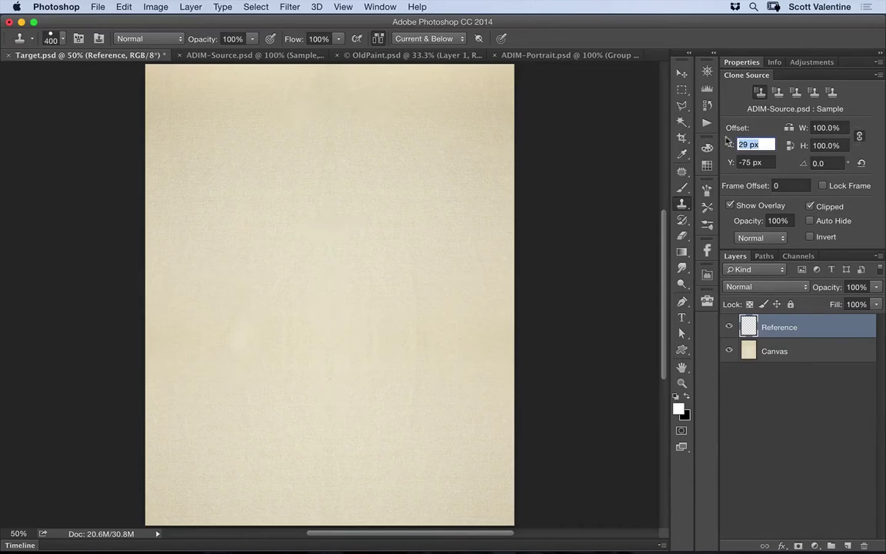
text(0)
key(Tab)
text(0)
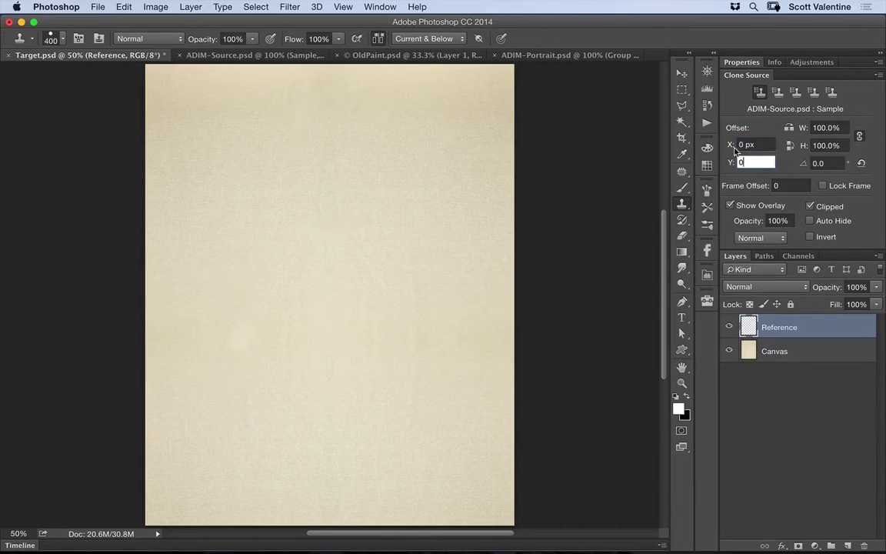
key(Return)
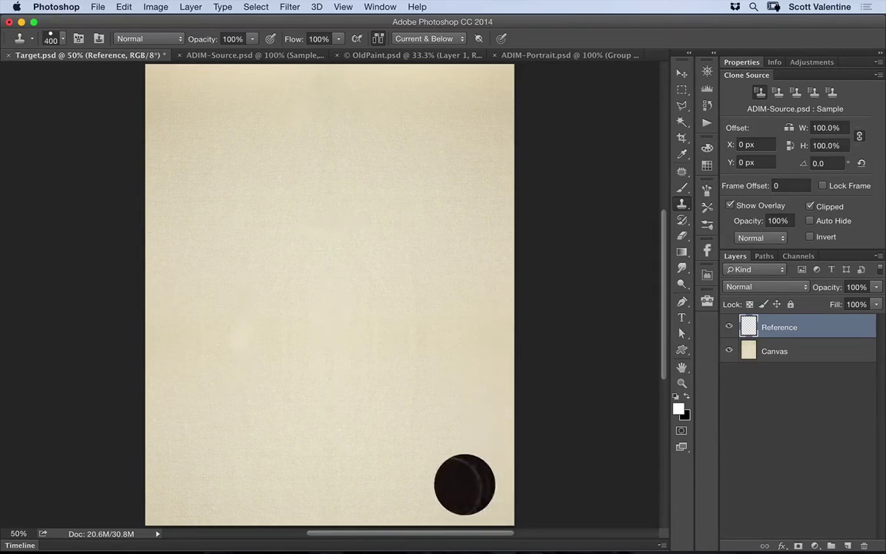
- Clone the whole portrait onto the Reference layer and reduce that layer's Fill to 16%
mouse_move(225, 132)
mouse_down()
mouse_move(281, 100)
mouse_move(308, 119)
mouse_move(355, 94)
mouse_move(254, 230)
mouse_move(354, 216)
mouse_move(253, 330)
mouse_move(362, 307)
mouse_move(308, 416)
mouse_move(431, 354)
mouse_move(415, 415)
mouse_move(461, 461)
mouse_move(415, 477)
mouse_move(377, 461)
mouse_move(184, 530)
mouse_up()
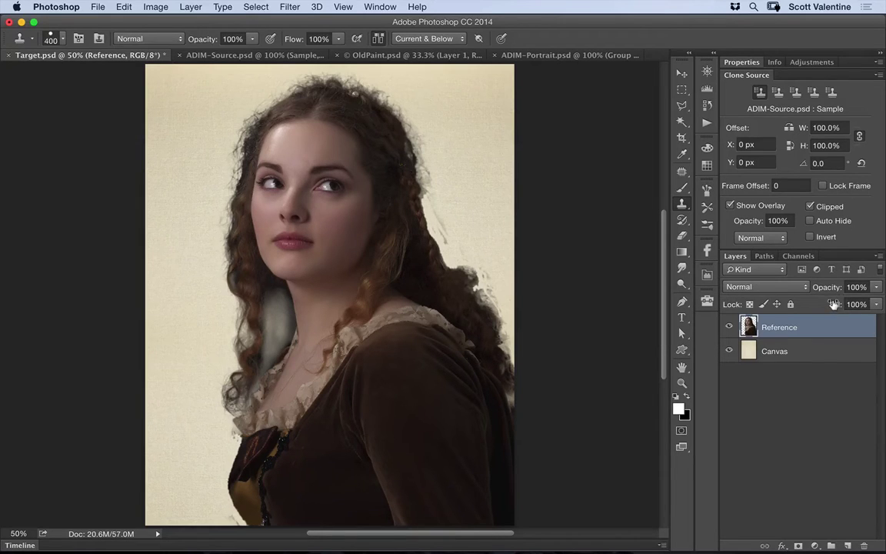
drag(833, 305, 780, 304)
- Add a gradient fill layer directly above Canvas using the Tobacco Burst 1 gradient preset
click(833, 350)
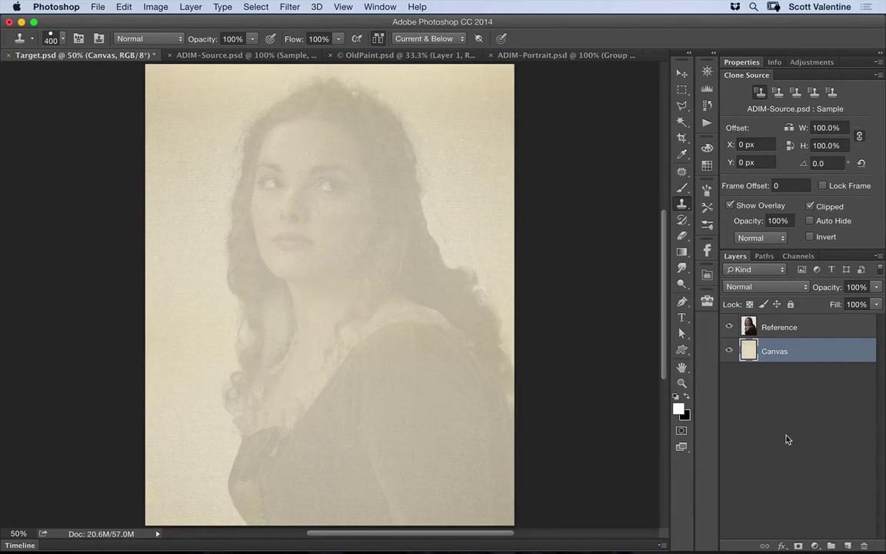
key(v)
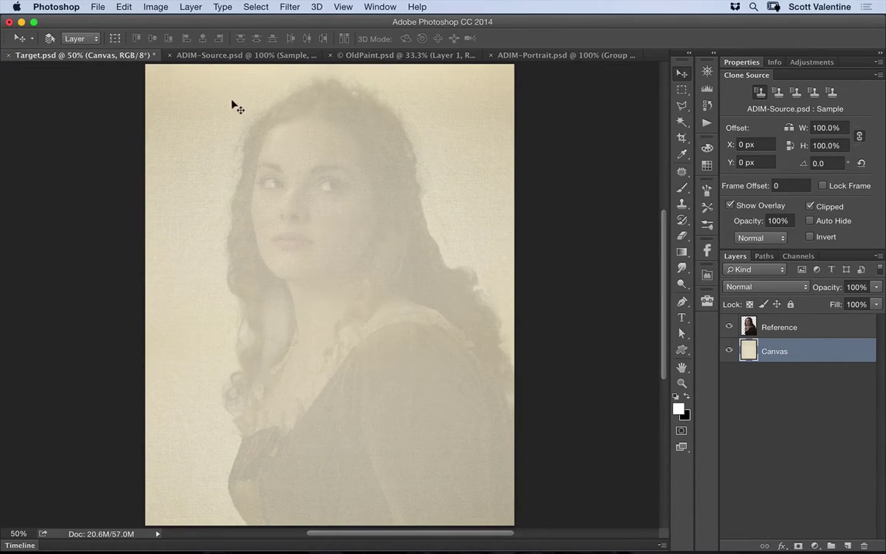
click(190, 9)
mouse_move(274, 117)
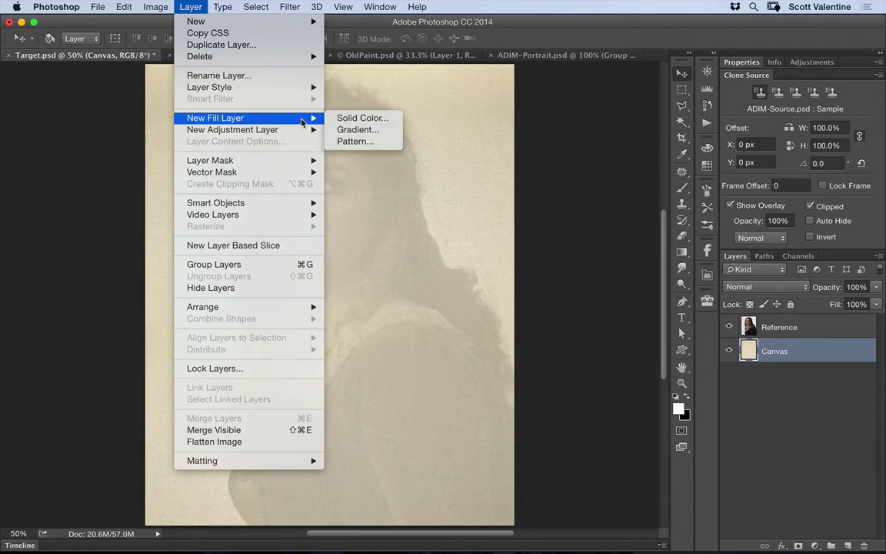
click(385, 131)
click(555, 239)
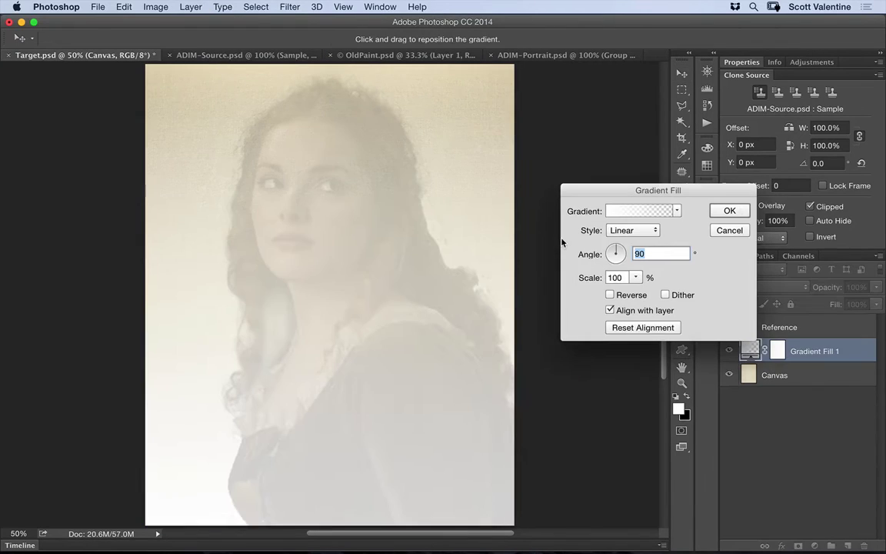
click(650, 217)
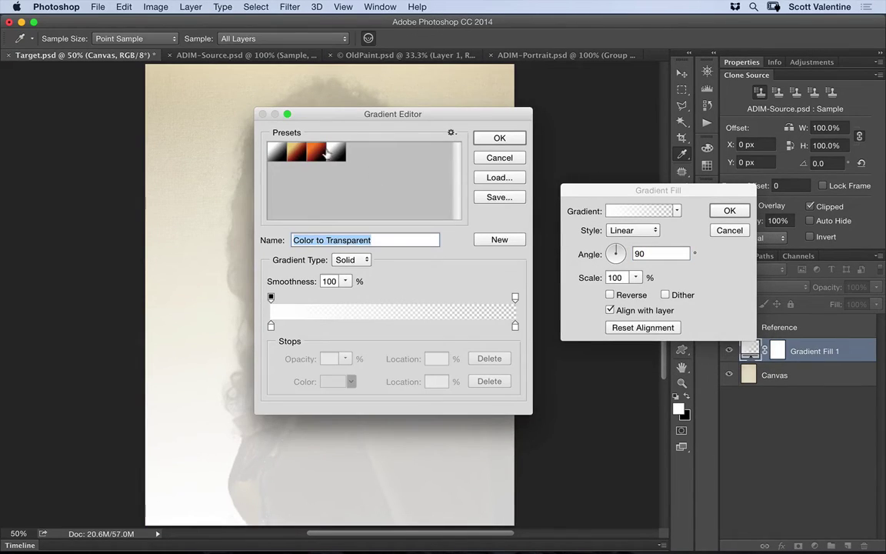
click(314, 153)
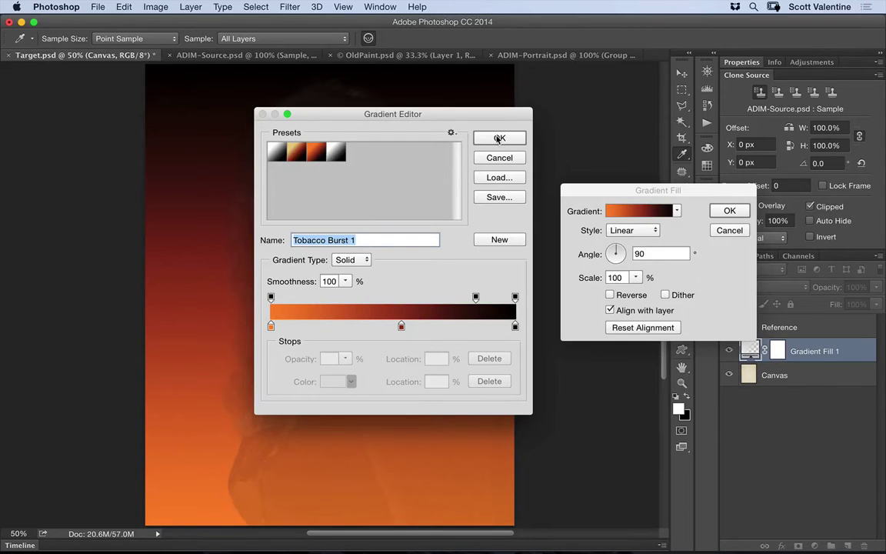
click(499, 139)
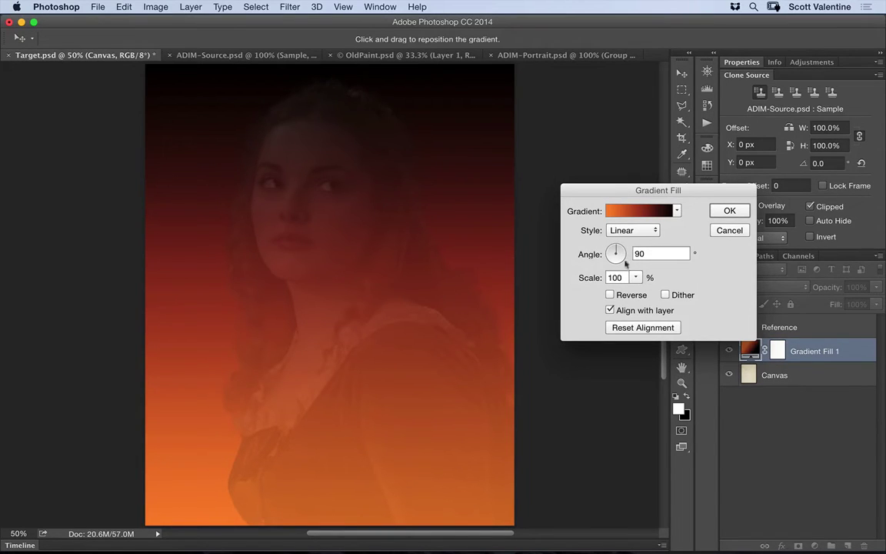
- Try the Radial style for the gradient fill and return it to Linear
click(645, 230)
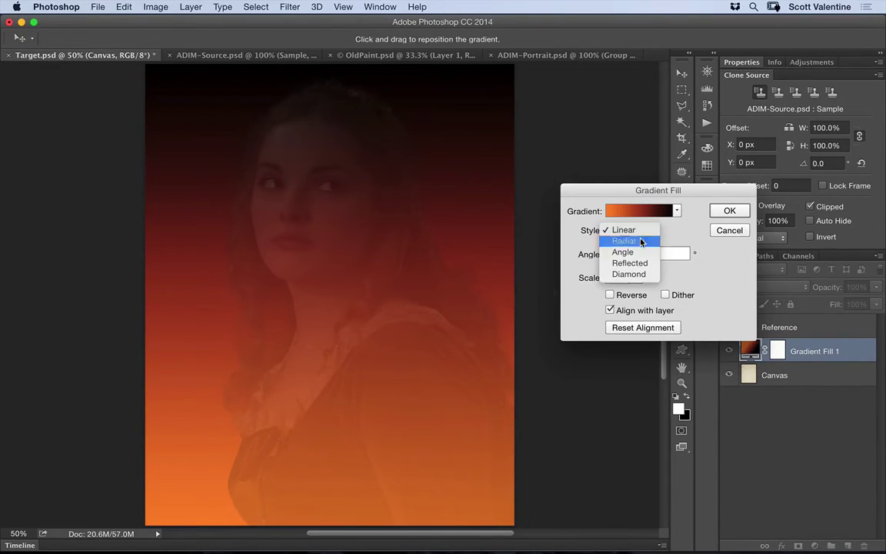
click(648, 238)
click(648, 231)
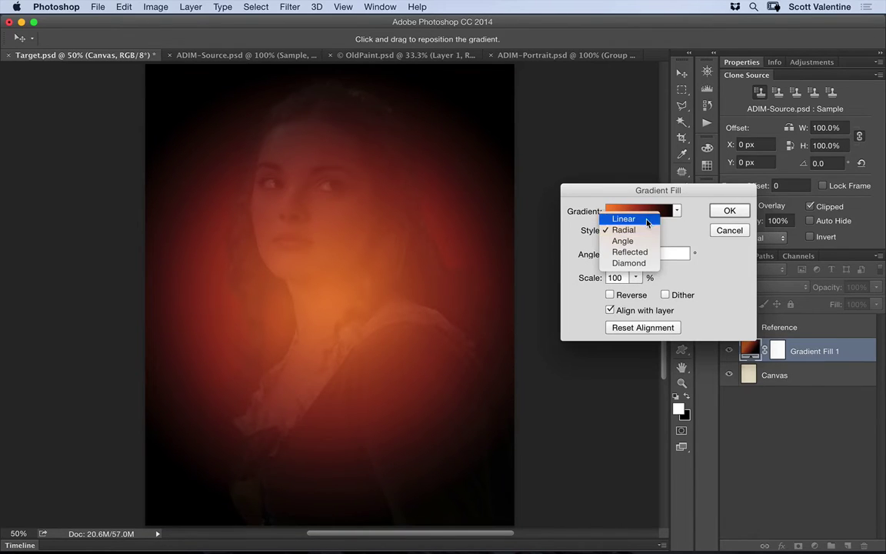
click(615, 220)
- Set the gradient fill's angle to -36.87° and reposition the gradient so its orange glow comes from the image's upper-left corner
drag(620, 247, 624, 260)
drag(439, 288, 456, 217)
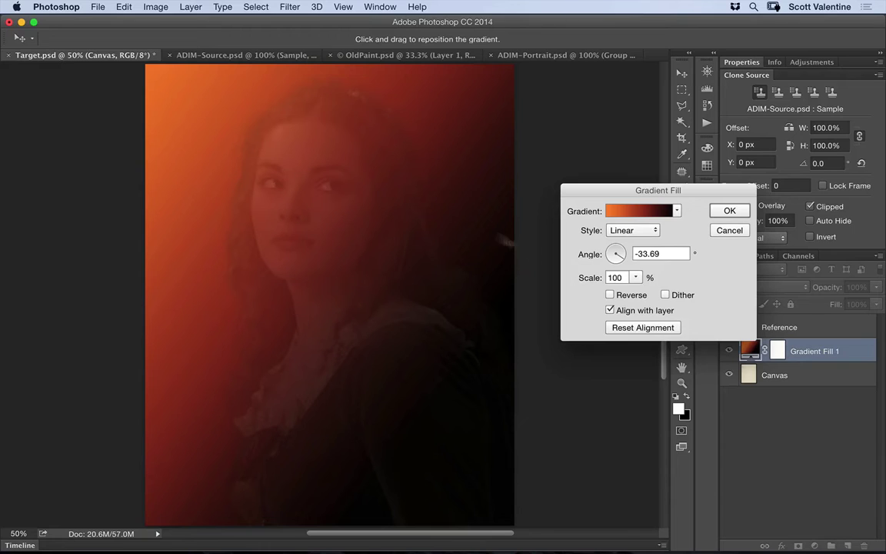
click(624, 260)
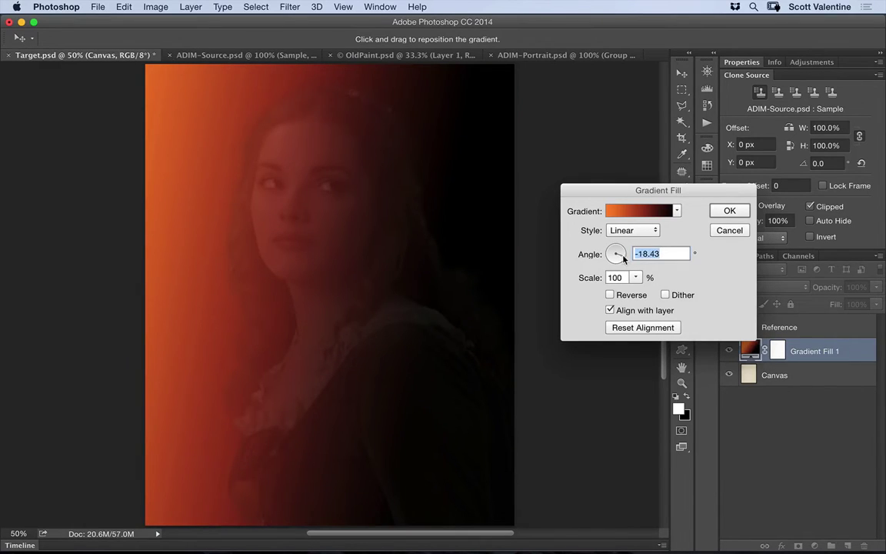
drag(623, 260, 623, 261)
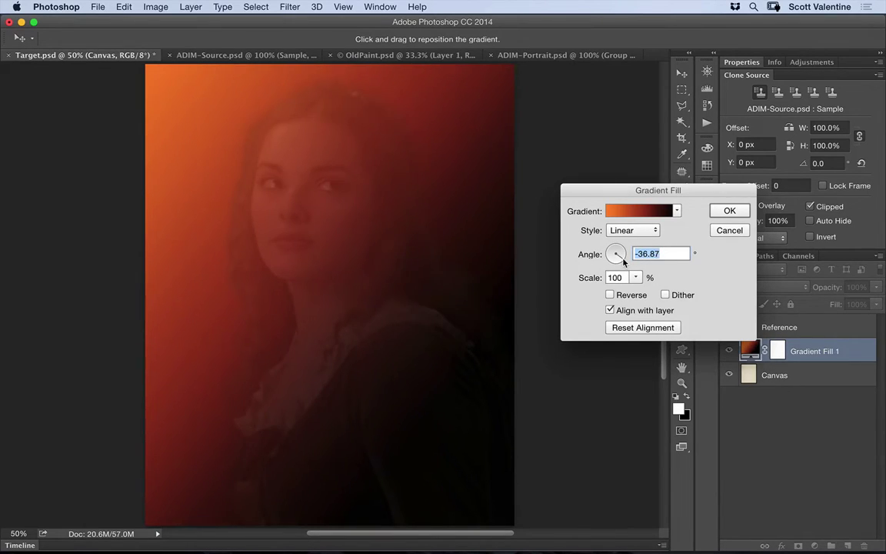
drag(411, 288, 382, 280)
click(730, 211)
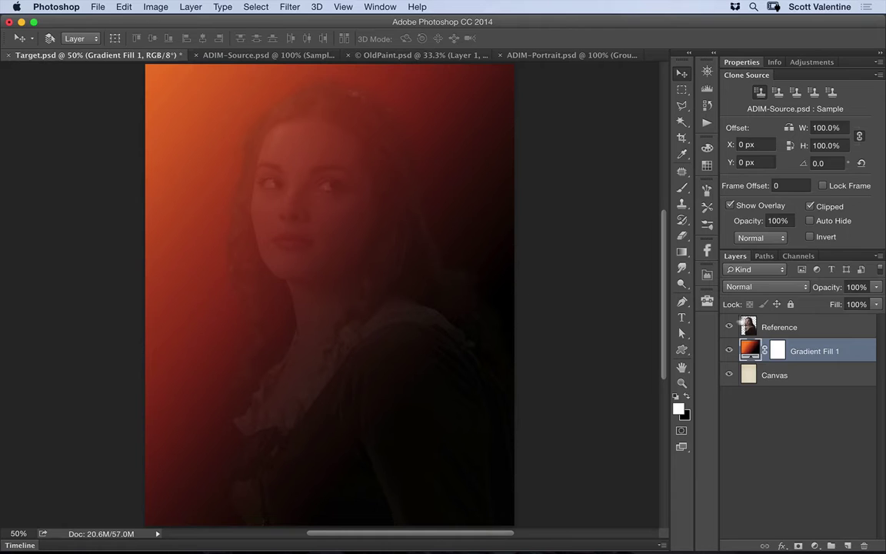
- Set the gradient fill layer's blend mode to Multiply
click(790, 291)
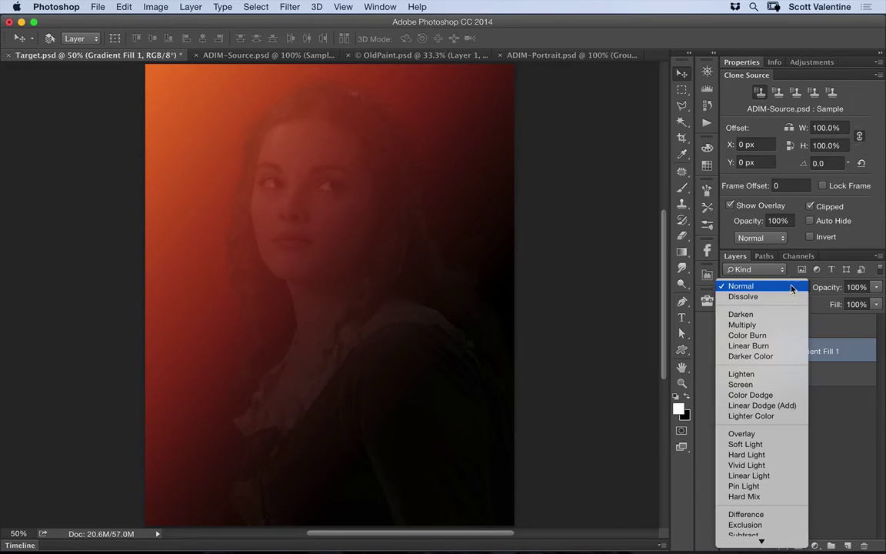
click(794, 326)
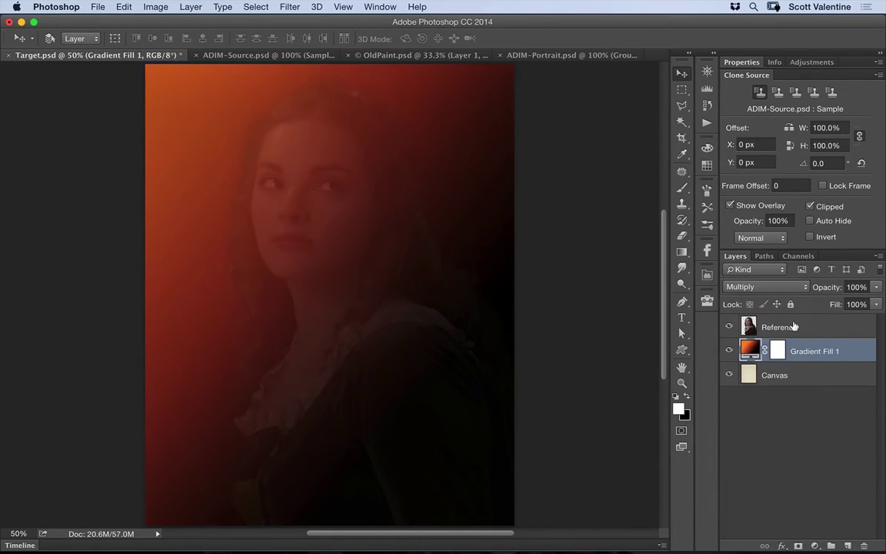
- Add a black-filled layer named Gate above the gradient fill layer, with its Fill reduced to 58%
click(844, 544)
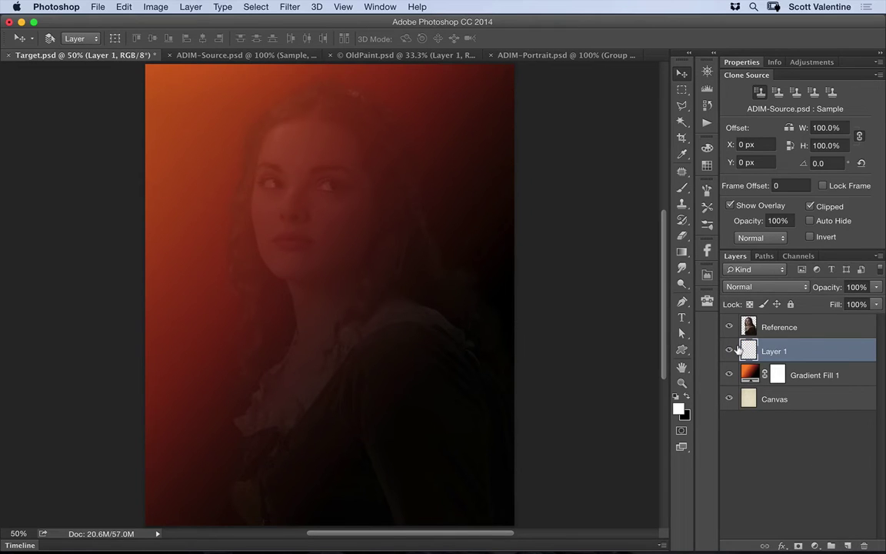
key(super+BackSpace)
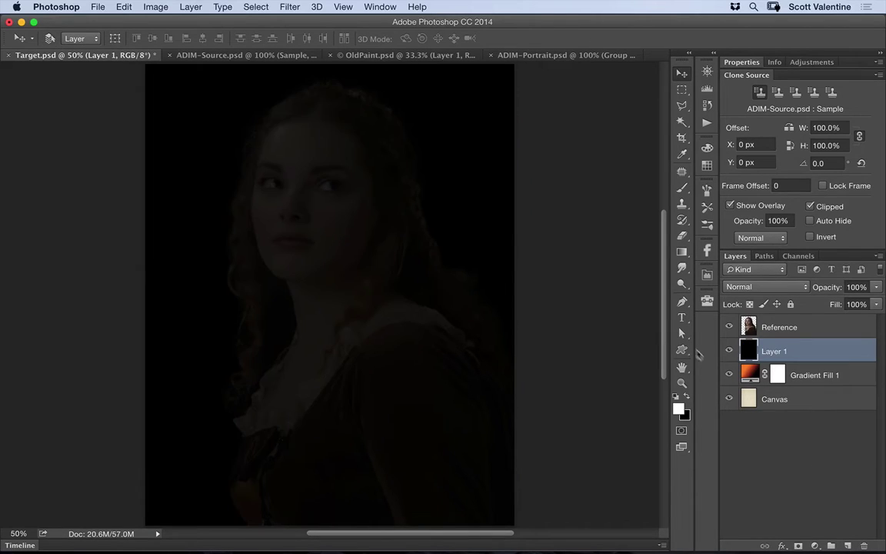
drag(831, 302, 829, 305)
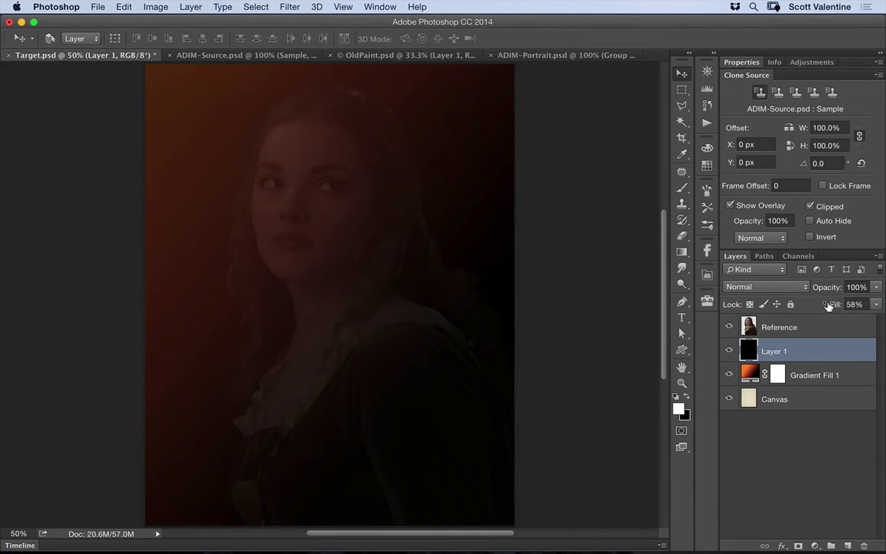
double_click(774, 351)
text(Gate)
key(Return)
- Add a new empty layer above the Reference layer
click(825, 325)
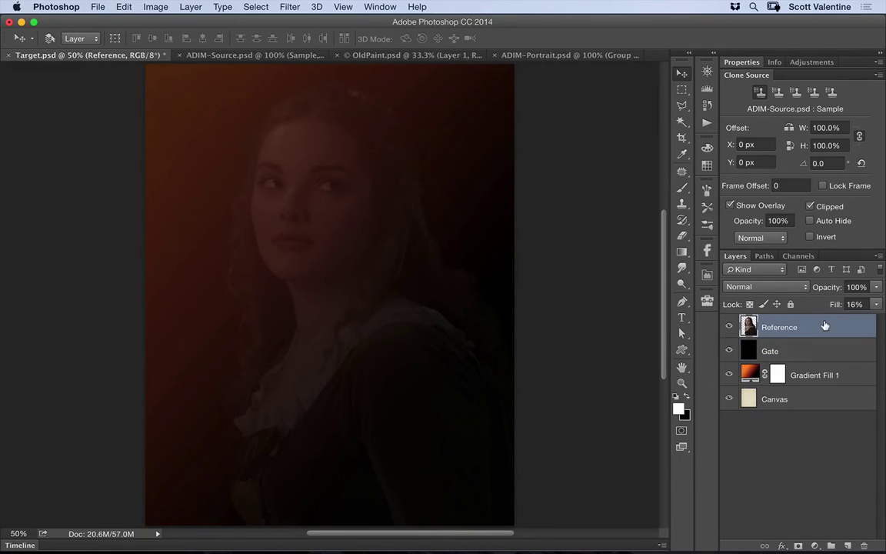
click(846, 545)
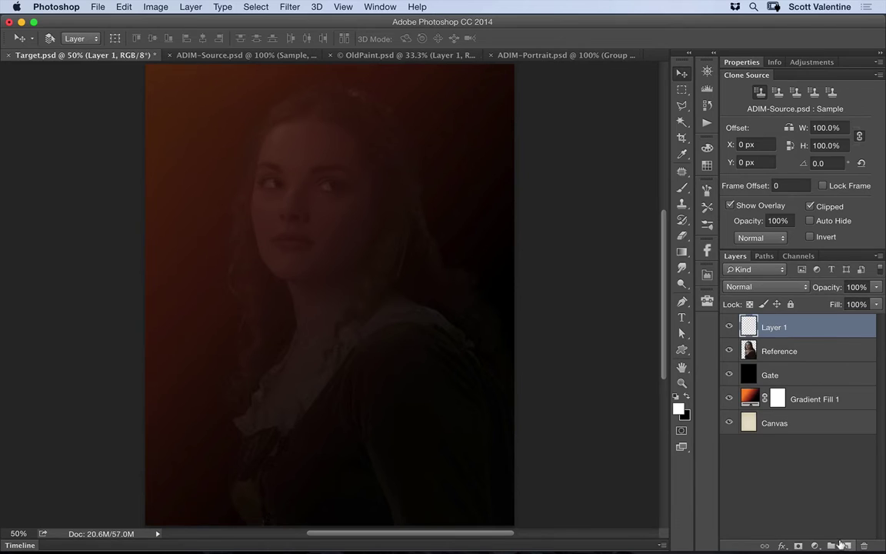
- Rename the new empty layer above Reference as Underpainting
double_click(776, 327)
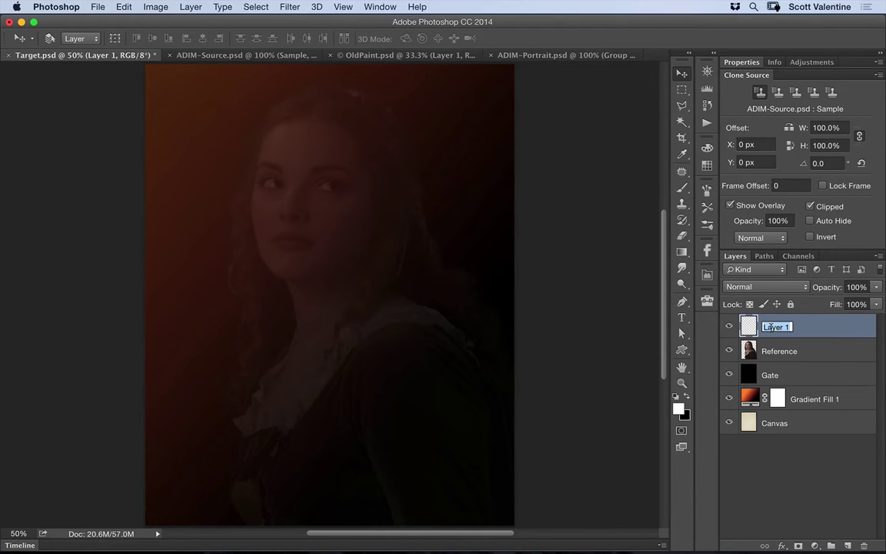
text(Underpainti)
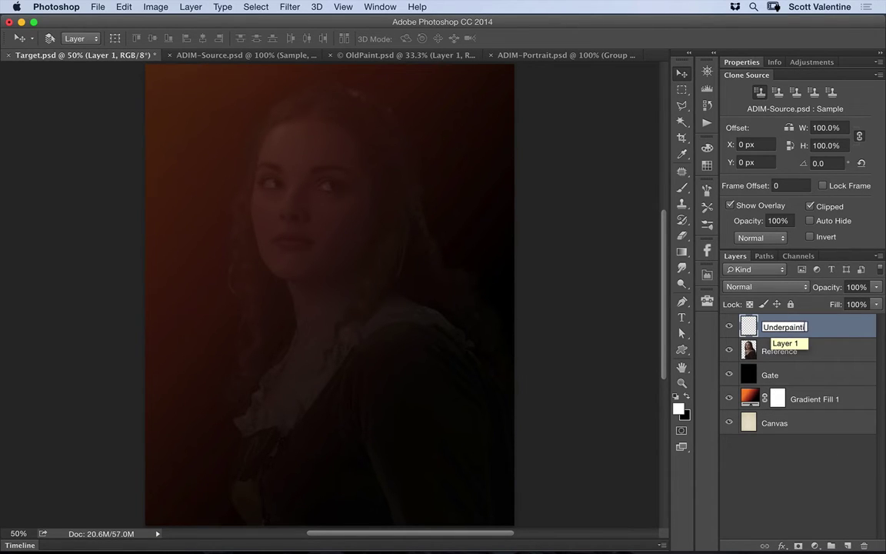
text(ng)
key(Return)
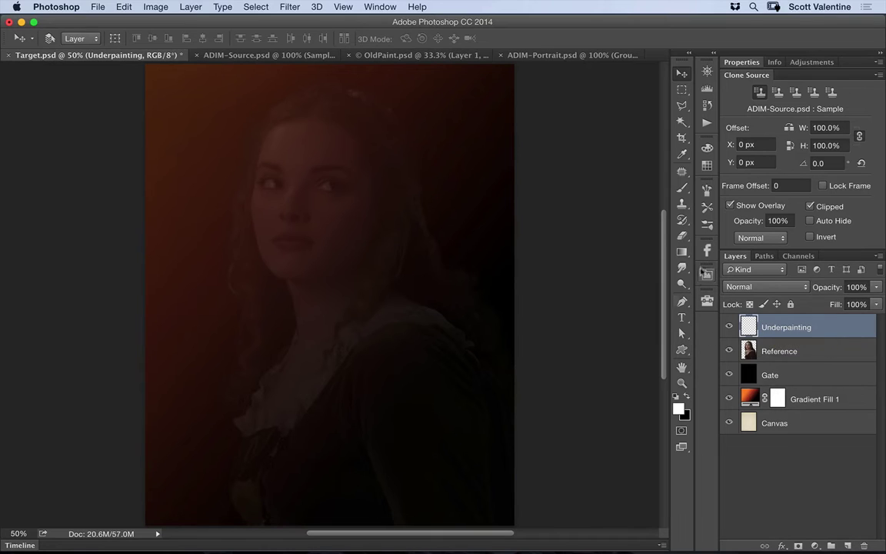
- Choose the Clone Stamp tool with the SV: CSP Underpainting preset and review its bristle brush tip settings
click(707, 209)
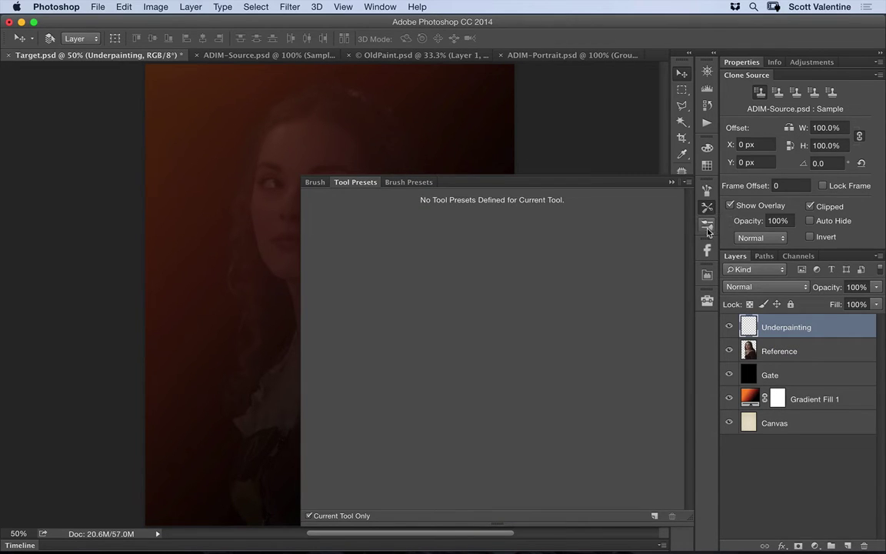
key(s)
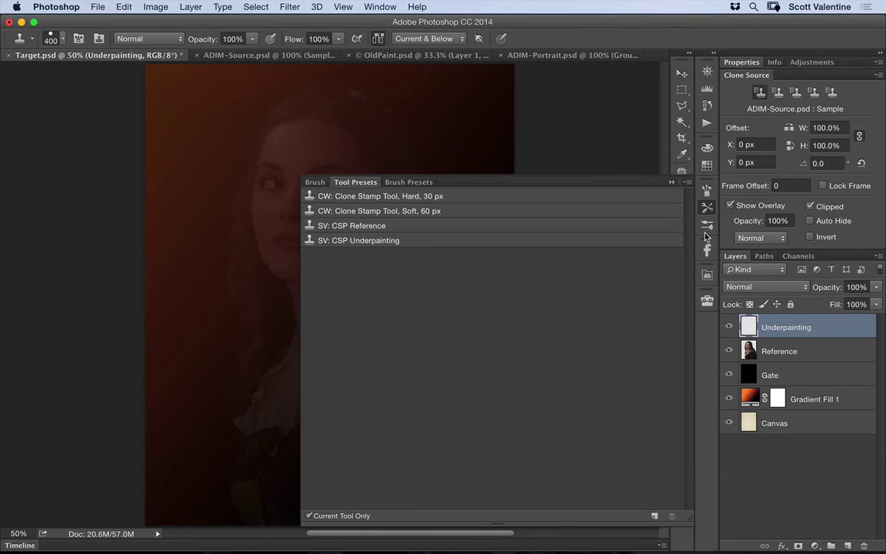
click(388, 241)
click(315, 182)
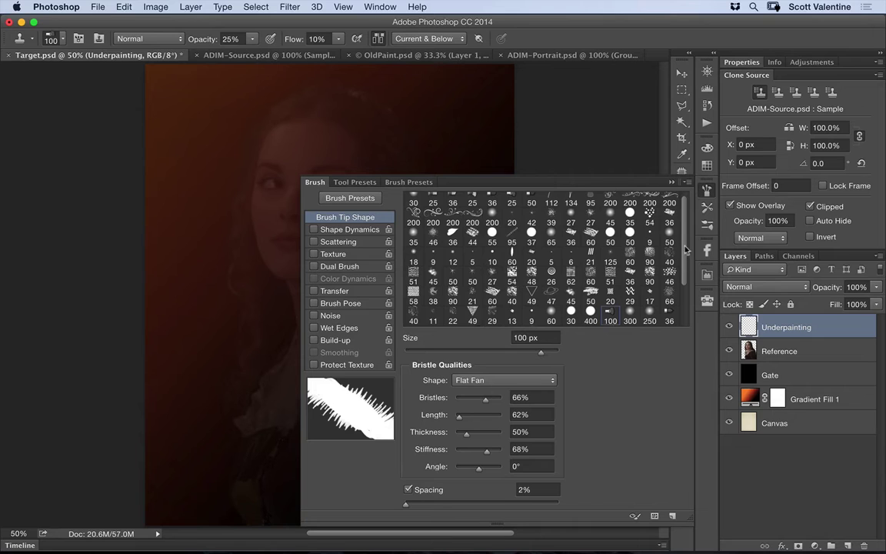
scroll(684, 253, down, 3)
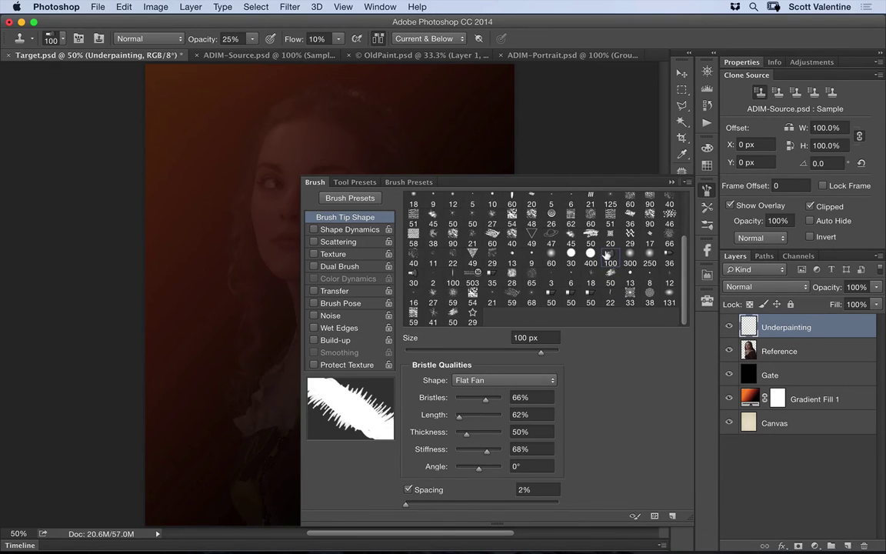
click(551, 383)
click(548, 380)
click(708, 190)
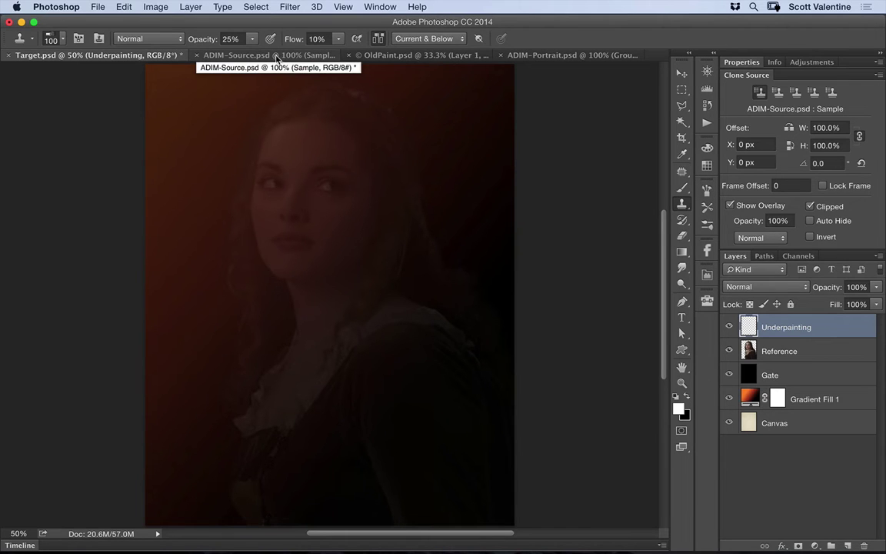
- In ADIM-Source.psd, show the Impression layer and hide Layer 0 so cloning samples the impression version
click(248, 53)
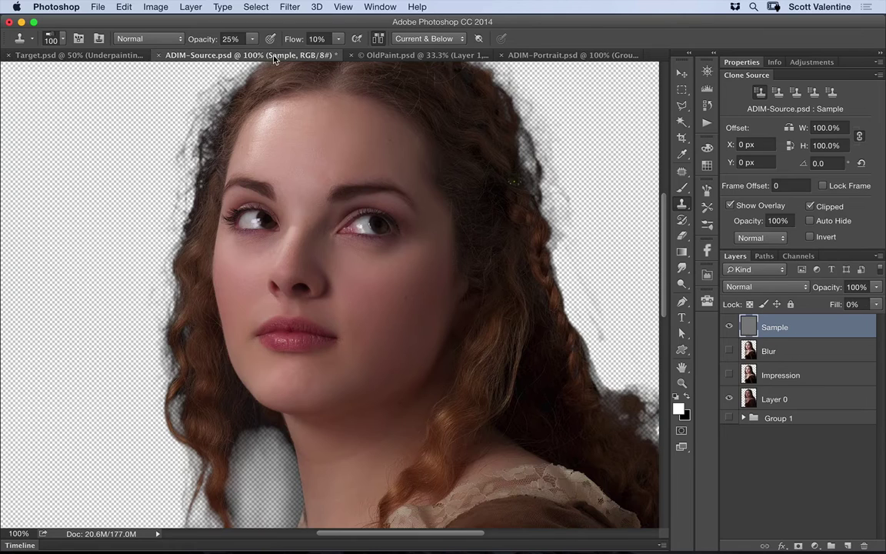
click(729, 374)
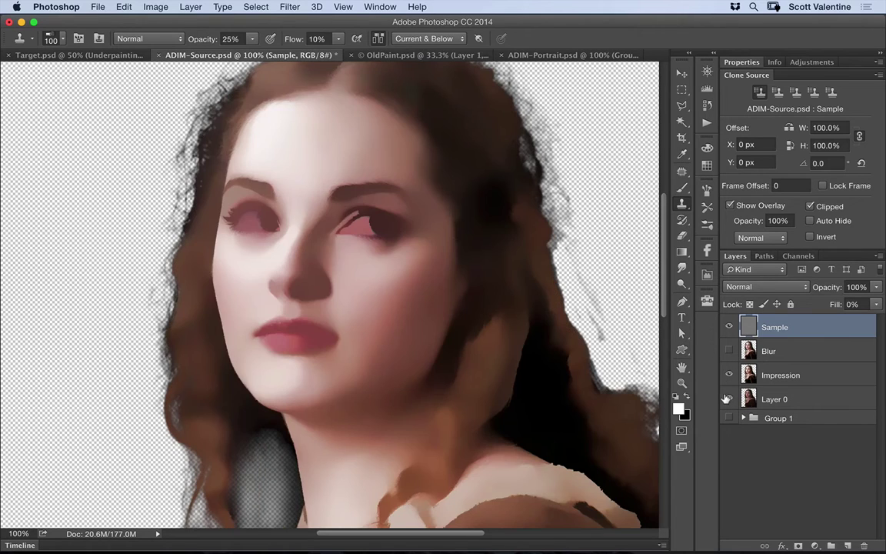
click(728, 399)
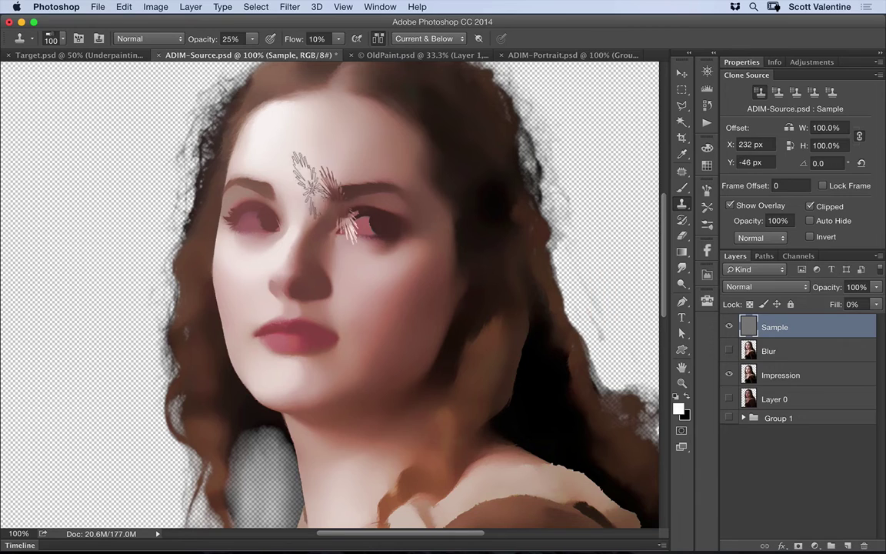
- Back in Target.psd, clone the face onto the Underpainting layer with strokes over the forehead, cheeks, nose and chin
click(90, 55)
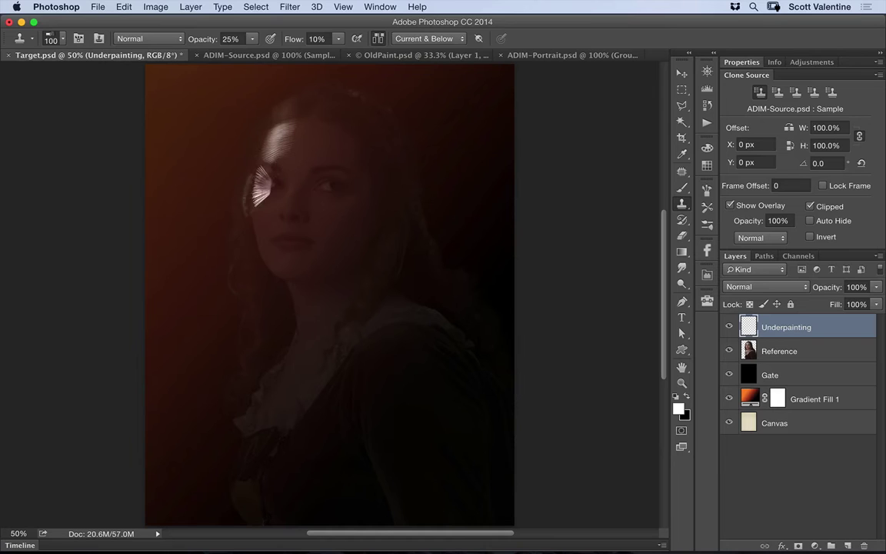
mouse_move(260, 204)
mouse_down()
mouse_move(258, 238)
mouse_move(258, 200)
mouse_up()
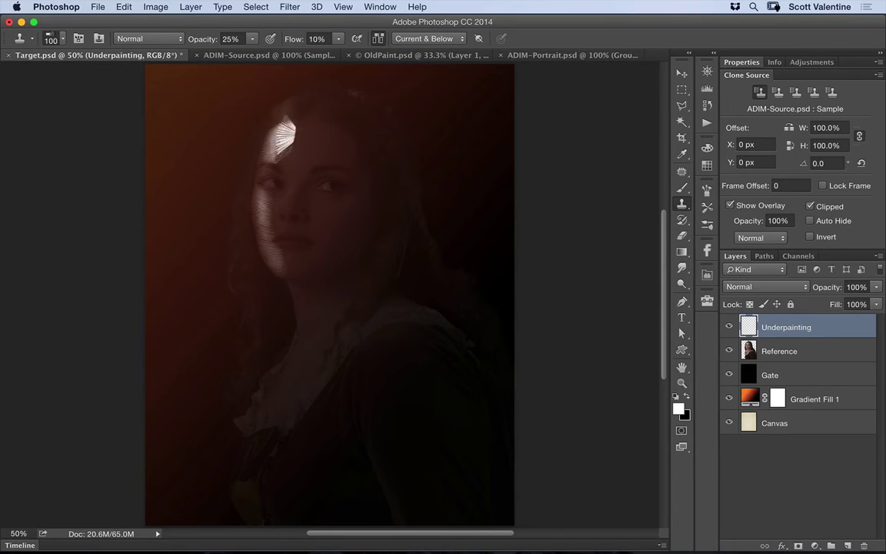
mouse_move(300, 137)
mouse_down()
mouse_move(283, 127)
mouse_move(306, 129)
mouse_up()
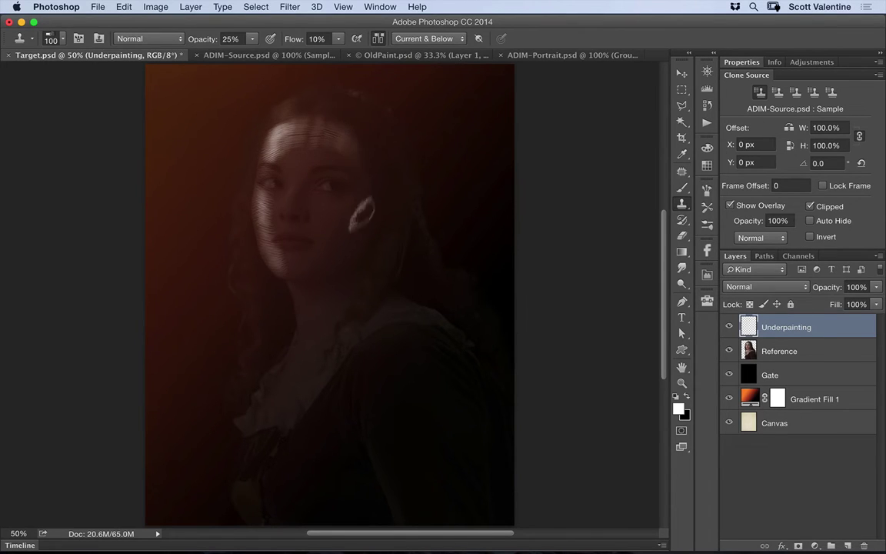
mouse_move(291, 280)
mouse_down()
mouse_move(345, 236)
mouse_move(330, 252)
mouse_move(370, 212)
mouse_move(355, 231)
mouse_move(312, 223)
mouse_move(334, 224)
mouse_move(323, 188)
mouse_up()
mouse_move(288, 162)
mouse_down()
mouse_move(338, 159)
mouse_move(348, 193)
mouse_up()
drag(258, 116, 246, 102)
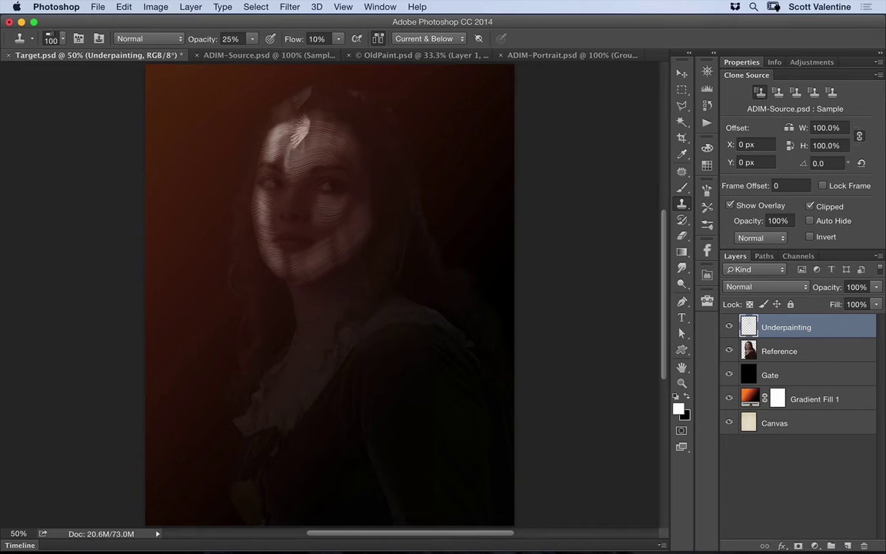
mouse_move(300, 132)
mouse_down()
mouse_move(296, 201)
mouse_move(296, 166)
mouse_up()
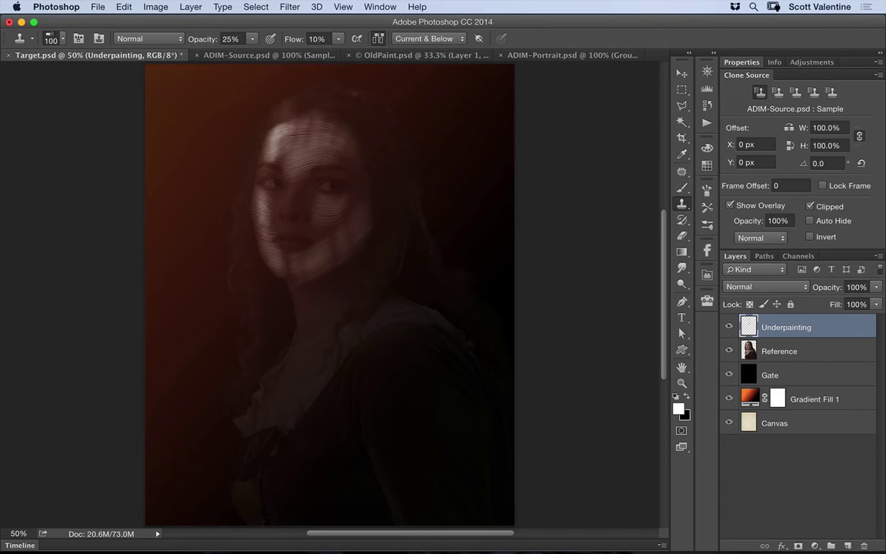
drag(242, 196, 258, 219)
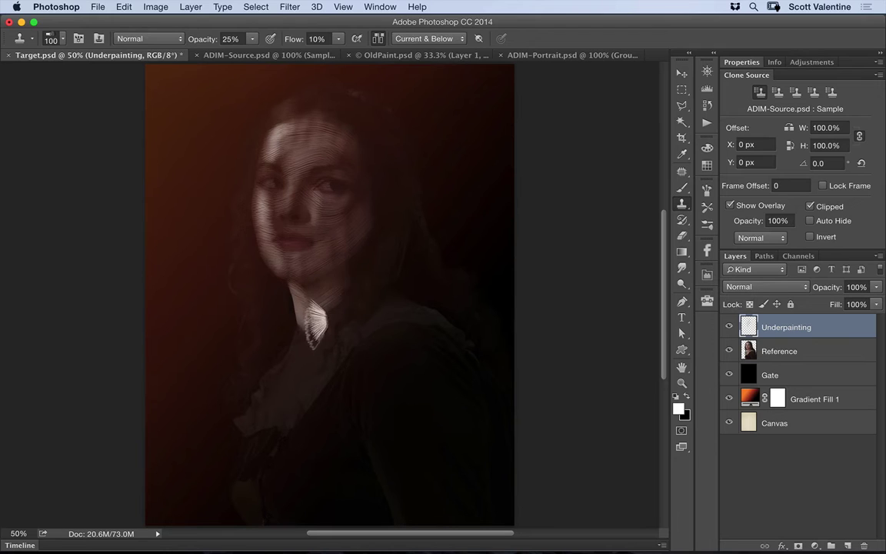
- Clone the neck, chest, surrounding hair and upper dress onto the Underpainting layer
mouse_move(265, 281)
mouse_down()
mouse_move(290, 286)
mouse_move(303, 301)
mouse_up()
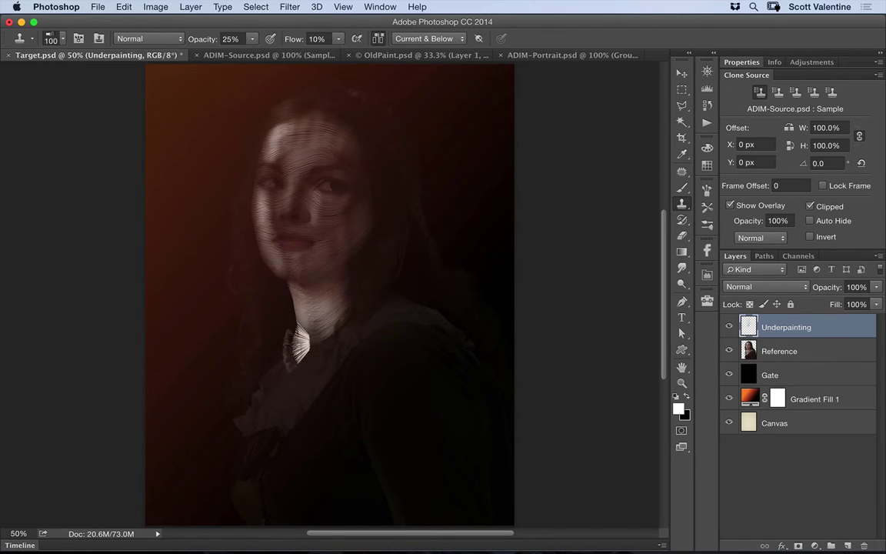
mouse_move(291, 354)
mouse_down()
mouse_move(254, 411)
mouse_move(277, 338)
mouse_move(256, 335)
mouse_move(254, 372)
mouse_move(285, 334)
mouse_up()
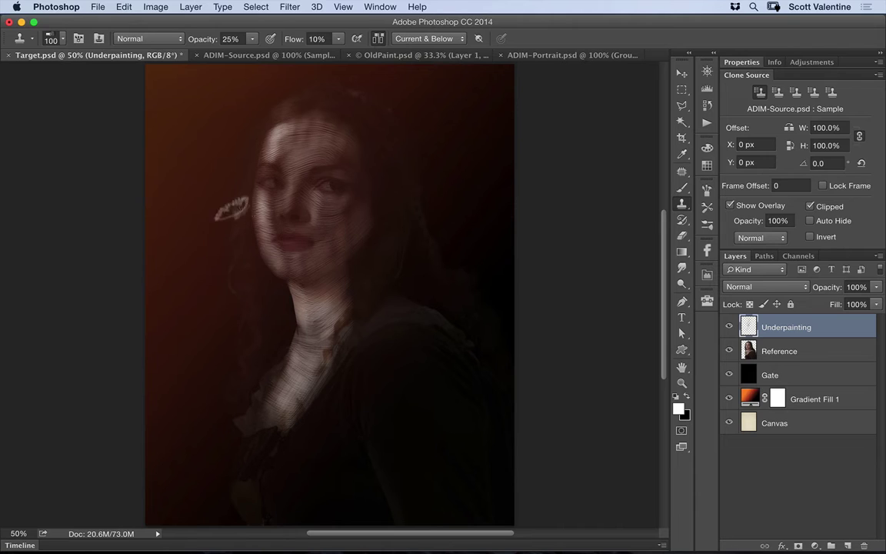
drag(240, 265, 260, 292)
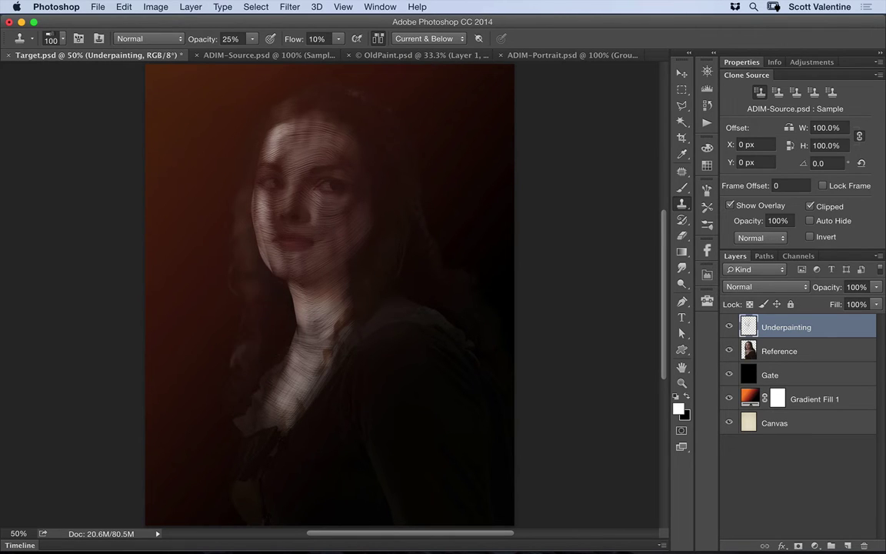
drag(232, 264, 257, 324)
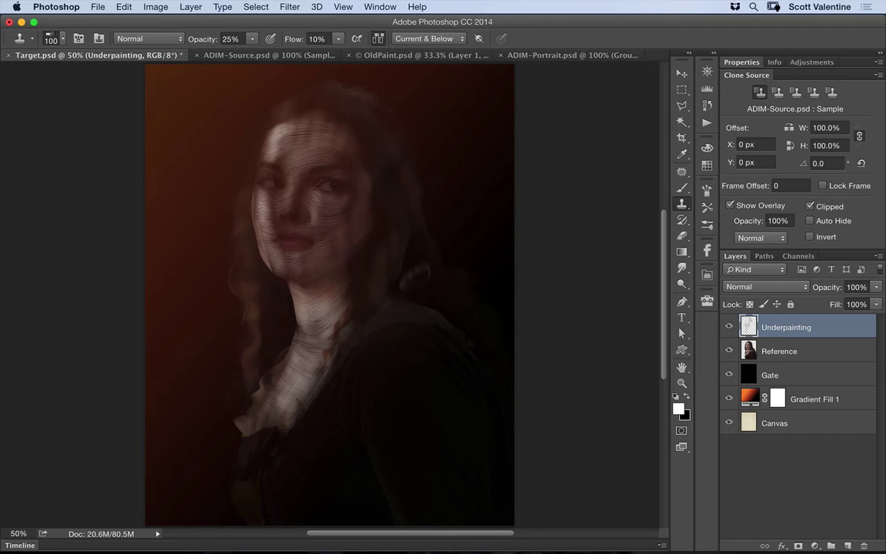
mouse_move(380, 309)
mouse_down()
mouse_move(327, 315)
mouse_move(376, 346)
mouse_move(331, 319)
mouse_move(344, 312)
mouse_up()
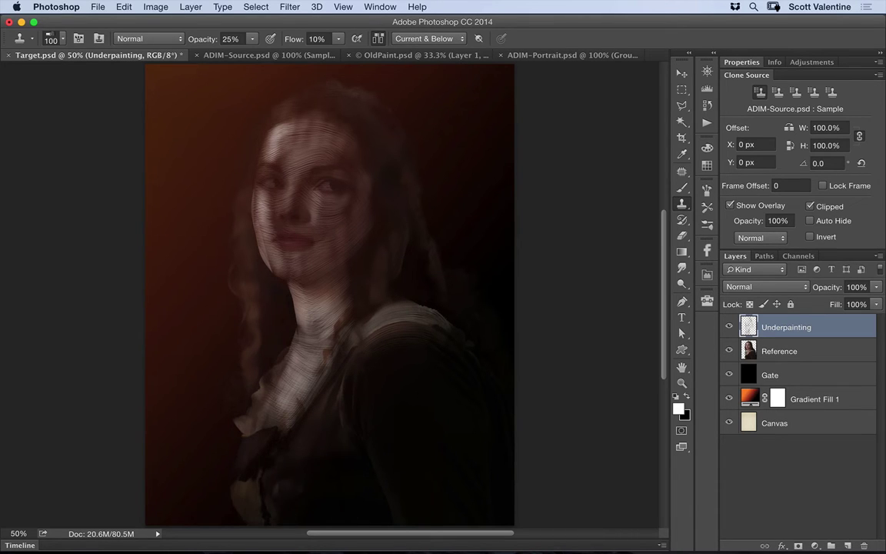
- Hide the Gate and Gradient Fill 1 layers and clone the dress sleeve with strokes running down from the shoulder
click(728, 374)
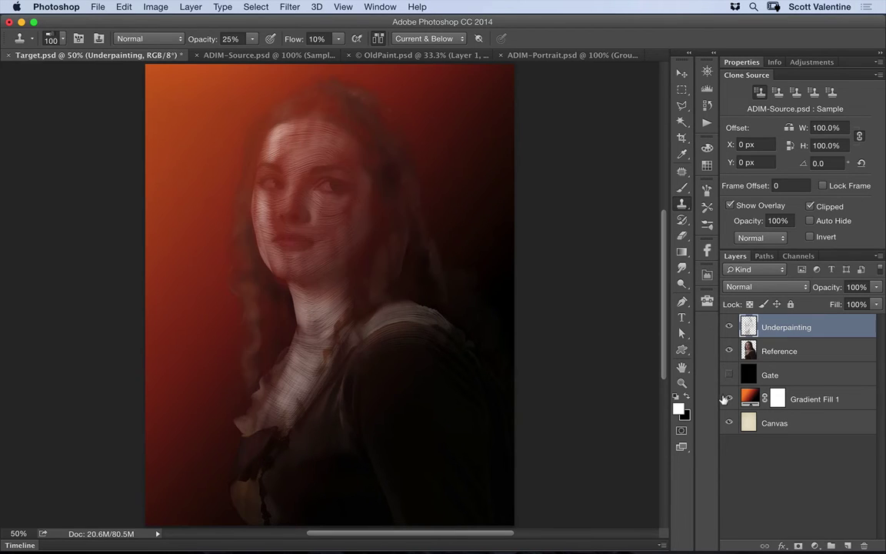
click(728, 398)
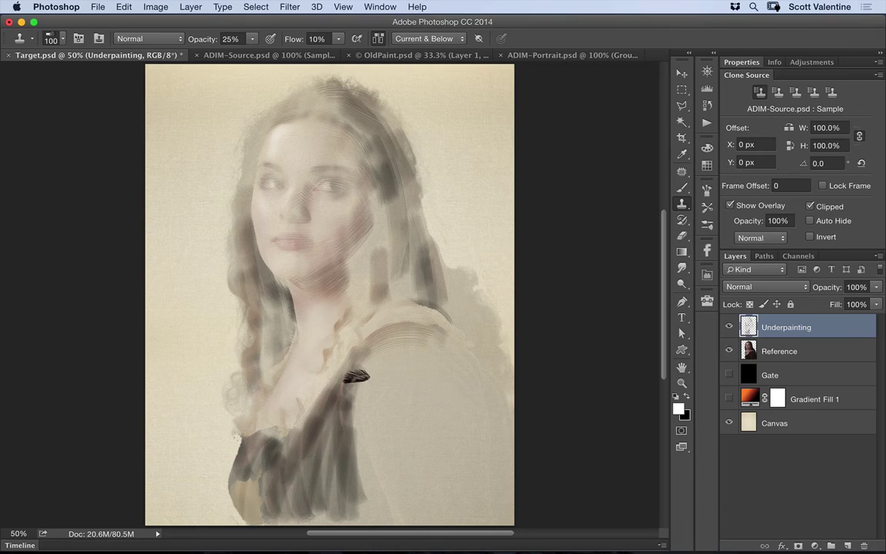
drag(372, 384, 417, 510)
mouse_move(376, 356)
mouse_down()
mouse_move(375, 420)
mouse_move(405, 440)
mouse_up()
mouse_move(408, 354)
mouse_down()
mouse_move(422, 417)
mouse_move(463, 386)
mouse_up()
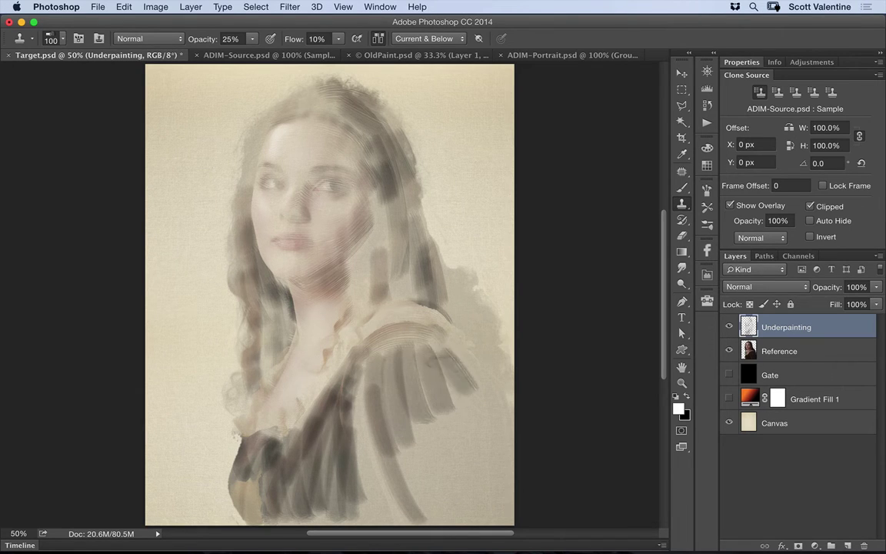
drag(439, 350, 472, 379)
- Clone more of the hair onto the Underpainting layer, covering the locks beside the cheek, over the shoulder and across the crown
drag(365, 251, 364, 294)
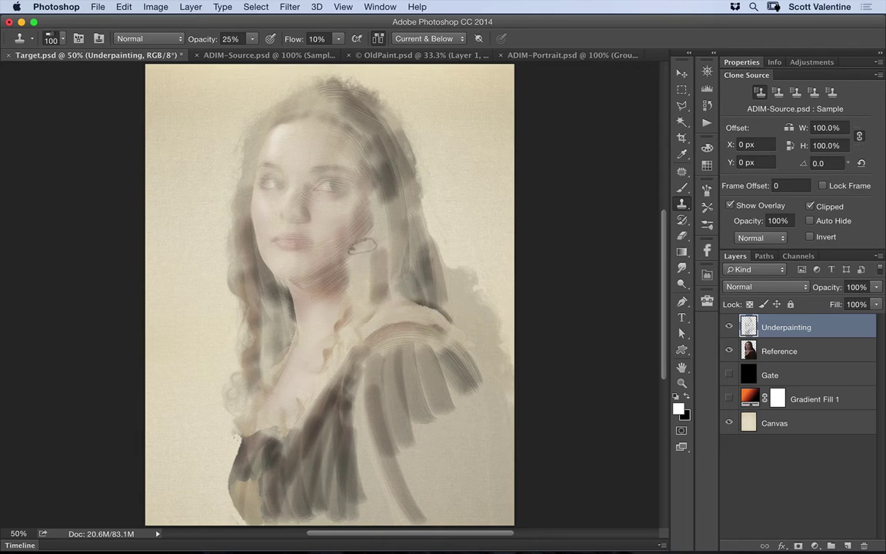
drag(386, 213, 389, 270)
drag(371, 200, 376, 271)
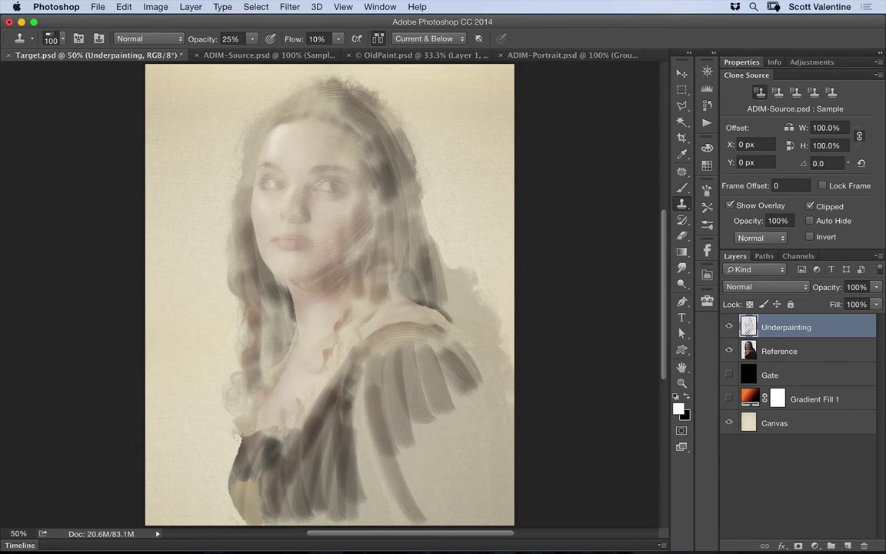
drag(412, 181, 448, 290)
mouse_move(419, 248)
mouse_down()
mouse_move(469, 300)
mouse_move(442, 268)
mouse_move(473, 328)
mouse_move(423, 250)
mouse_up()
drag(373, 193, 380, 266)
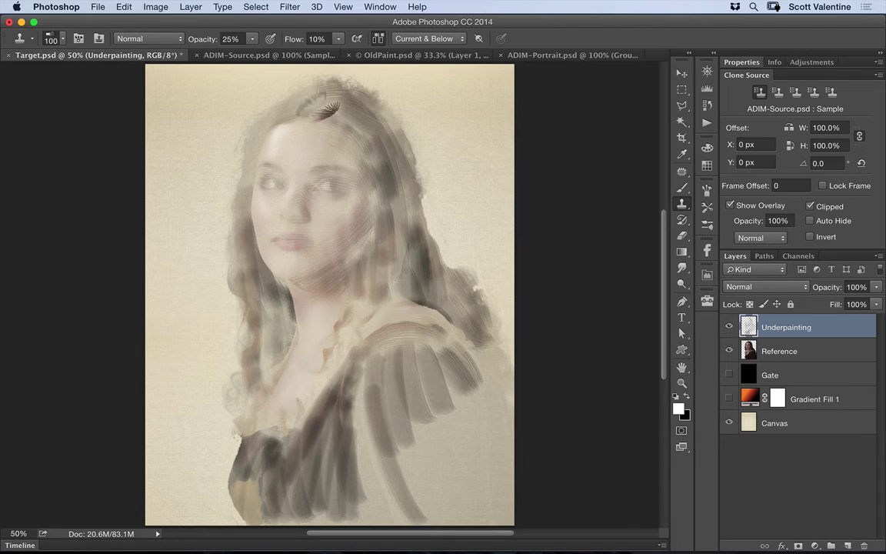
mouse_move(331, 112)
mouse_down()
mouse_move(308, 81)
mouse_move(281, 92)
mouse_move(254, 150)
mouse_up()
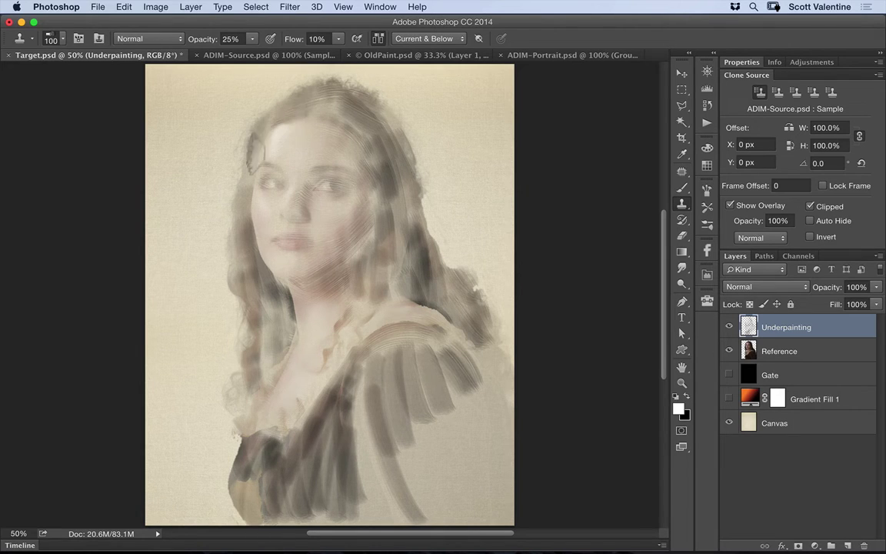
mouse_move(381, 106)
mouse_down()
mouse_move(391, 144)
mouse_move(365, 108)
mouse_up()
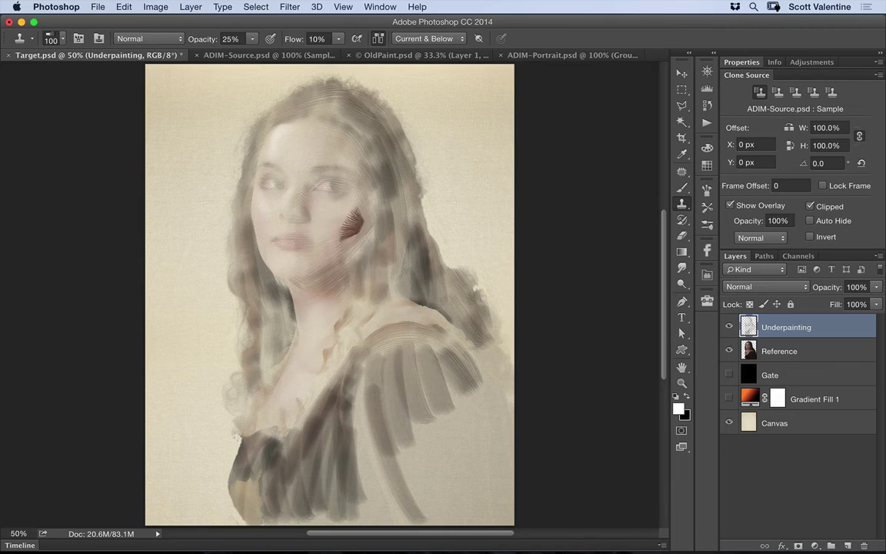
- Build up the dress on the Underpainting layer with more cloned strokes over the sleeve, shoulder and bodice
mouse_move(448, 355)
mouse_down()
mouse_move(471, 431)
mouse_move(495, 431)
mouse_up()
drag(434, 377, 465, 435)
drag(439, 350, 473, 392)
mouse_move(389, 337)
mouse_down()
mouse_move(412, 392)
mouse_move(400, 418)
mouse_up()
drag(350, 317, 377, 395)
mouse_move(333, 339)
mouse_down()
mouse_move(355, 468)
mouse_move(363, 449)
mouse_up()
mouse_move(353, 373)
mouse_down()
mouse_move(389, 455)
mouse_move(330, 293)
mouse_up()
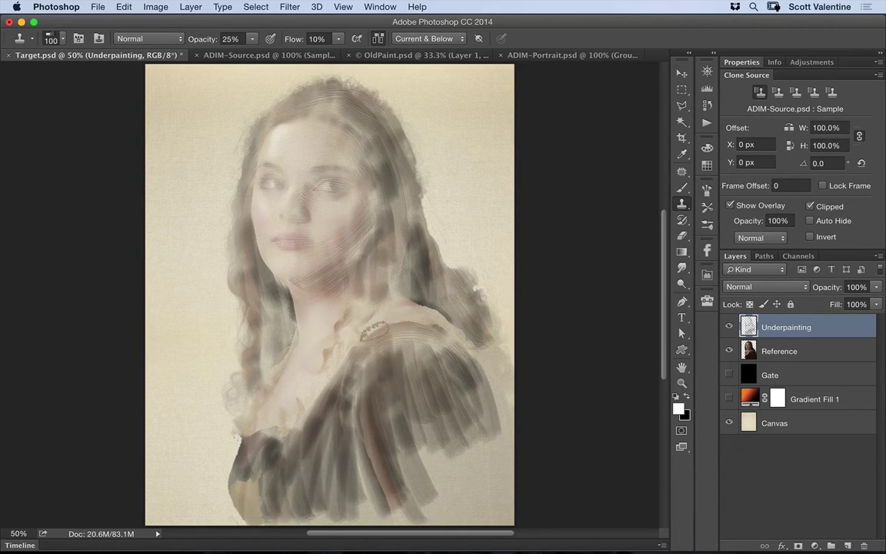
mouse_move(362, 337)
mouse_down()
mouse_move(389, 300)
mouse_move(415, 335)
mouse_up()
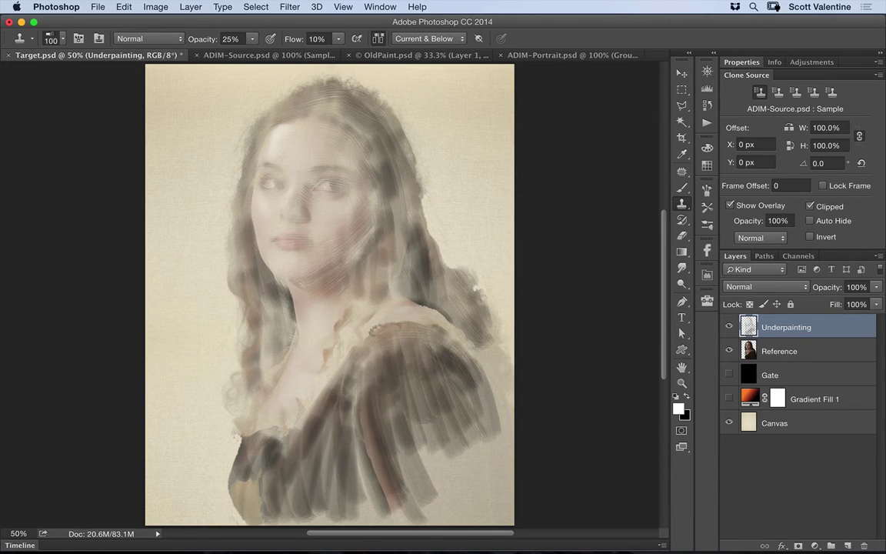
mouse_move(346, 365)
mouse_down()
mouse_move(330, 350)
mouse_move(305, 420)
mouse_move(261, 447)
mouse_move(247, 416)
mouse_move(231, 446)
mouse_move(223, 431)
mouse_move(231, 454)
mouse_move(246, 416)
mouse_move(258, 446)
mouse_move(277, 415)
mouse_move(286, 430)
mouse_move(290, 388)
mouse_move(315, 384)
mouse_move(323, 412)
mouse_move(336, 412)
mouse_move(322, 433)
mouse_up()
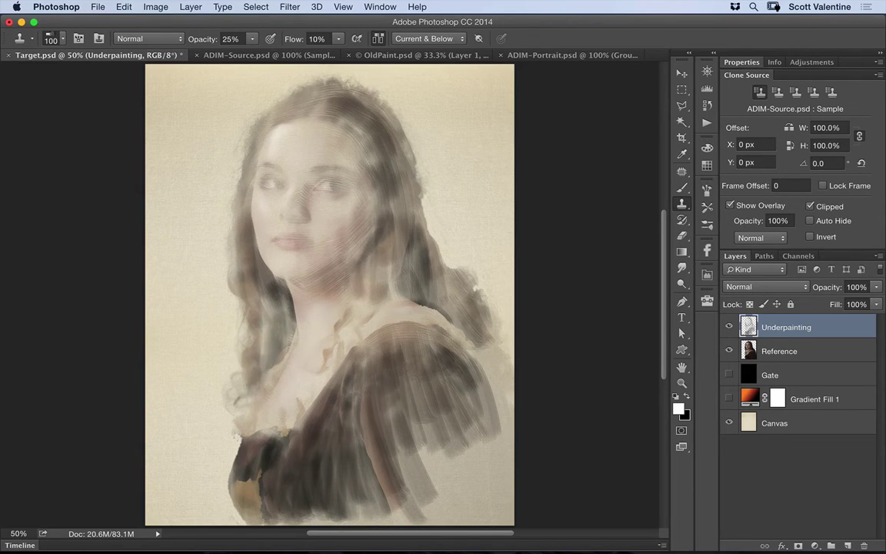
- Show the Gradient Fill 1 and Gate layers again and hide the Reference layer
click(730, 398)
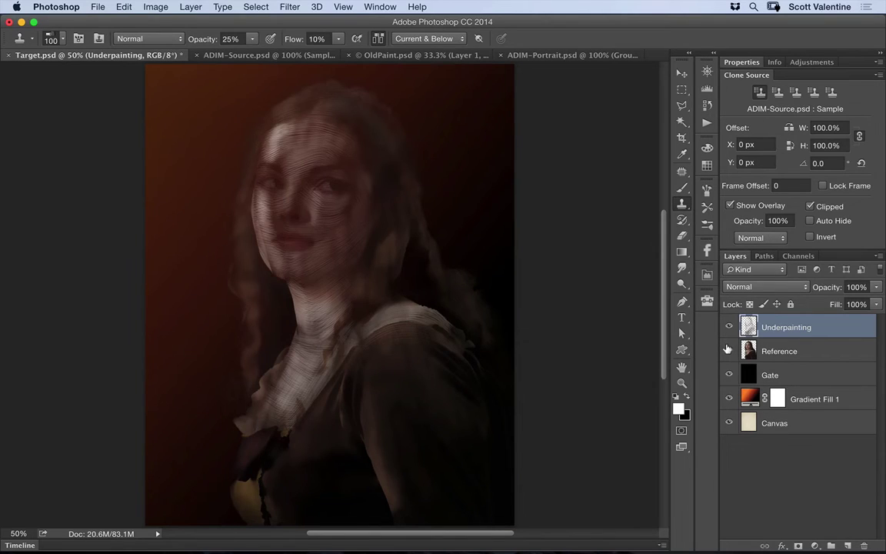
click(728, 351)
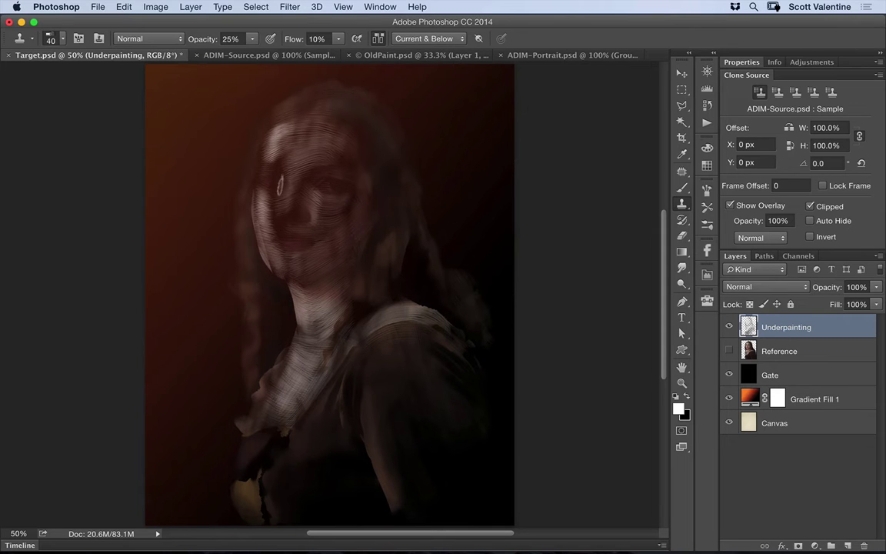
- Reduce the clone brush size to 35 and clone lighter skin strokes down the outer cheek and toward the nose on the lit side
scroll(248, 156, up, 4)
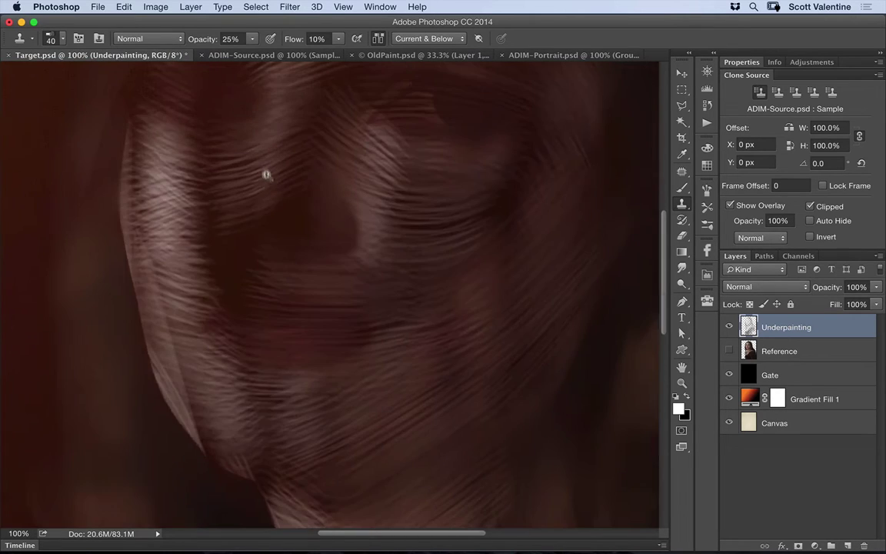
drag(285, 253, 330, 350)
key(bracketleft)
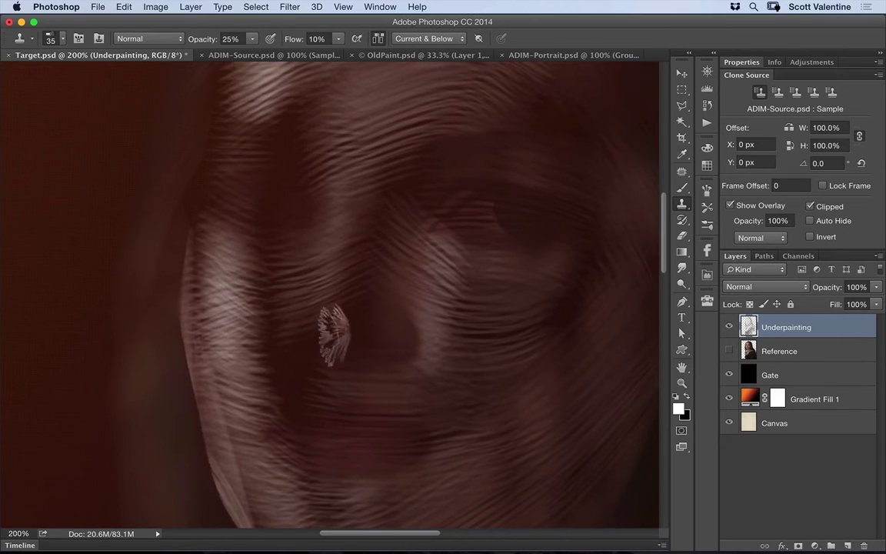
mouse_move(199, 253)
mouse_down()
mouse_move(224, 260)
mouse_move(188, 295)
mouse_move(225, 473)
mouse_up()
mouse_move(218, 253)
mouse_down()
mouse_move(277, 273)
mouse_move(247, 267)
mouse_move(246, 293)
mouse_move(290, 314)
mouse_move(245, 323)
mouse_move(270, 335)
mouse_move(266, 393)
mouse_move(340, 393)
mouse_move(251, 384)
mouse_move(189, 266)
mouse_move(211, 423)
mouse_move(243, 492)
mouse_move(199, 348)
mouse_move(338, 397)
mouse_up()
- Clone the reddish lip color onto the mouth and more skin around the nose and the eye socket on the lit side
scroll(429, 297, down, 5)
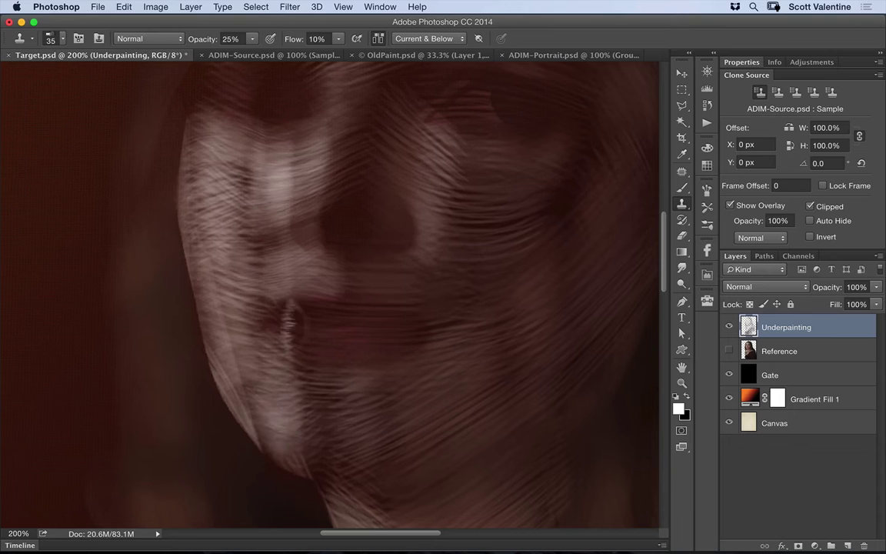
mouse_move(305, 322)
mouse_down()
mouse_move(297, 327)
mouse_move(339, 317)
mouse_up()
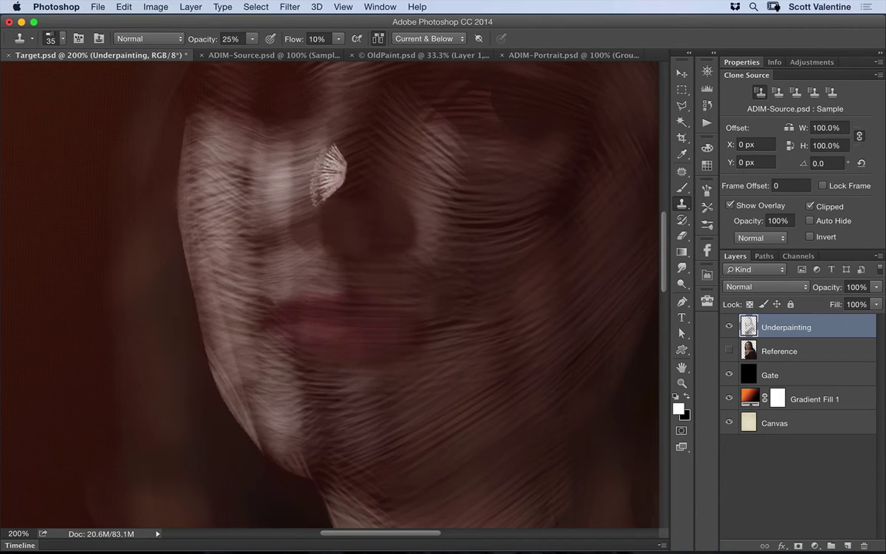
drag(428, 274, 450, 397)
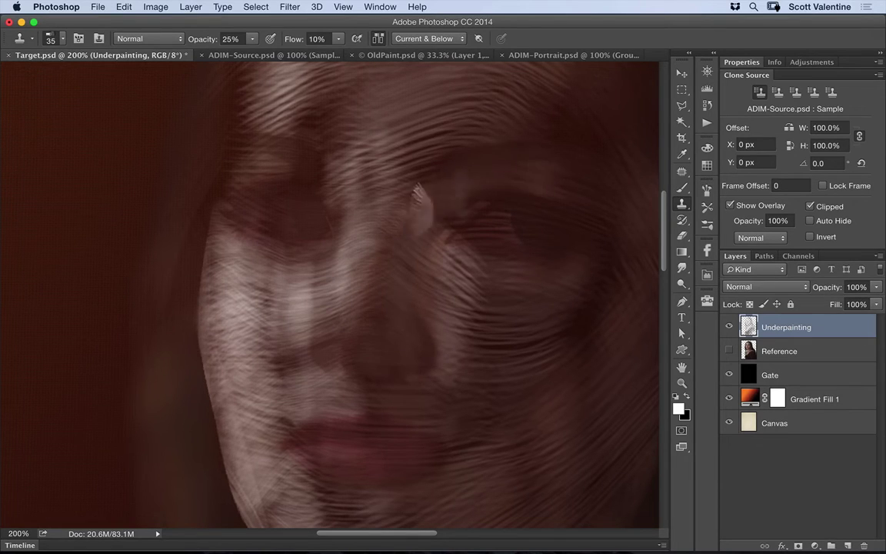
- Clone skin strokes over the shadowed cheek beneath the eye, beside the nose and mouth, and across the chin
drag(529, 362, 431, 259)
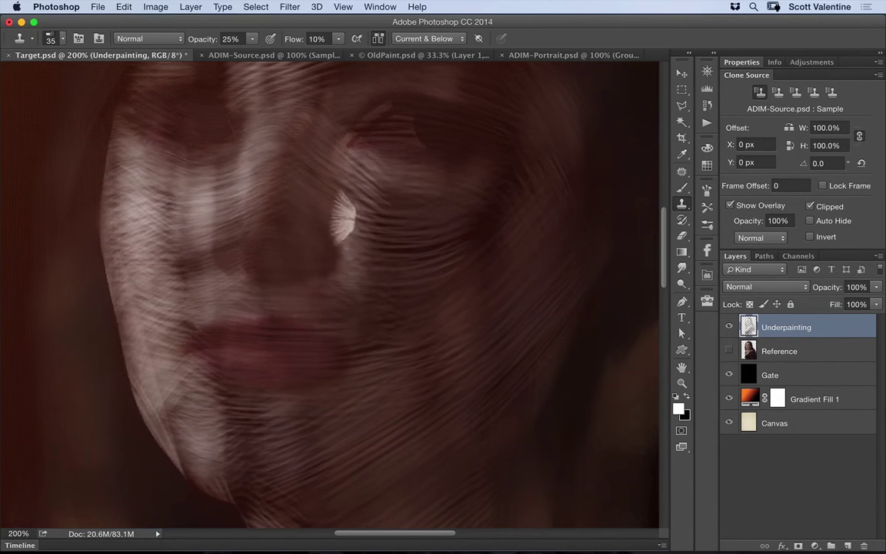
drag(346, 218, 433, 214)
drag(360, 188, 428, 202)
mouse_move(346, 211)
mouse_down()
mouse_move(474, 220)
mouse_move(335, 250)
mouse_move(431, 257)
mouse_move(332, 303)
mouse_move(346, 317)
mouse_up()
mouse_move(223, 411)
mouse_down()
mouse_move(204, 370)
mouse_move(211, 427)
mouse_move(195, 400)
mouse_move(206, 426)
mouse_up()
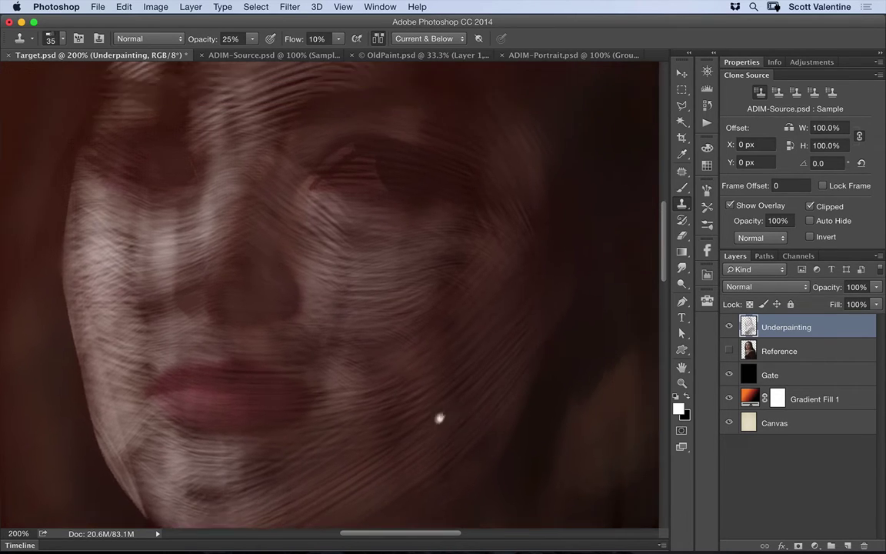
- Clone the eye on the shadowed side and the skin just beneath it onto the Underpainting layer
scroll(440, 419, right, 5)
scroll(439, 419, up, 4)
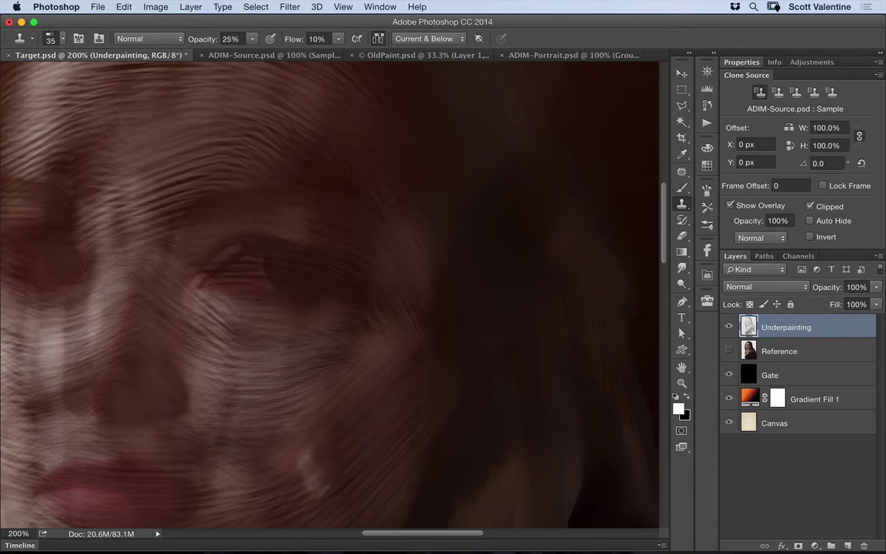
scroll(546, 274, down, 4)
scroll(546, 274, left, 3)
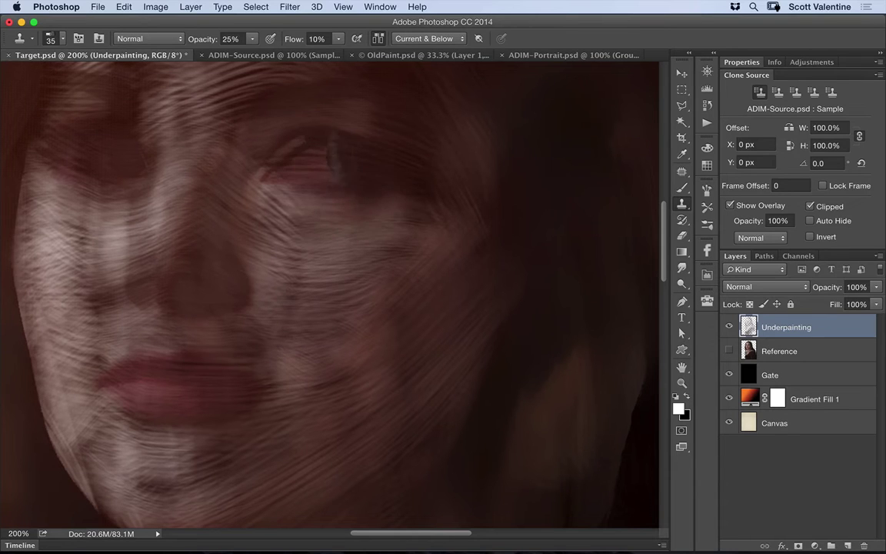
drag(356, 223, 360, 338)
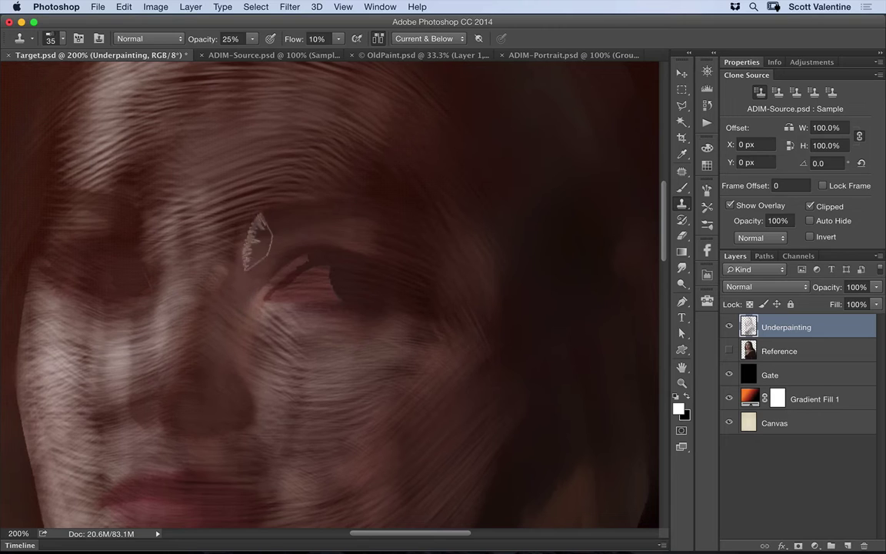
- Clone brighter skin across the brow and forehead, following its curve from the lit temple toward the hairline
mouse_move(298, 172)
mouse_down()
mouse_move(320, 278)
mouse_move(308, 257)
mouse_up()
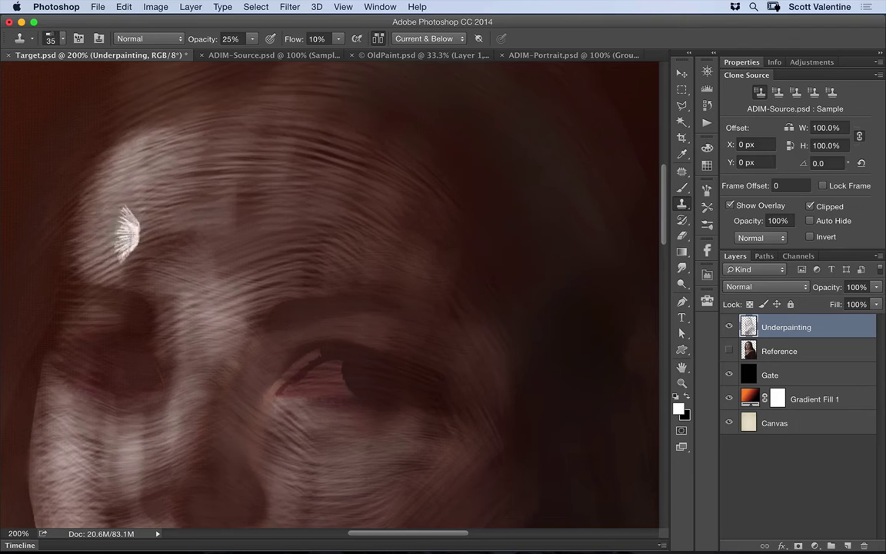
mouse_move(123, 264)
mouse_down()
mouse_move(202, 170)
mouse_move(202, 141)
mouse_move(228, 122)
mouse_move(278, 129)
mouse_up()
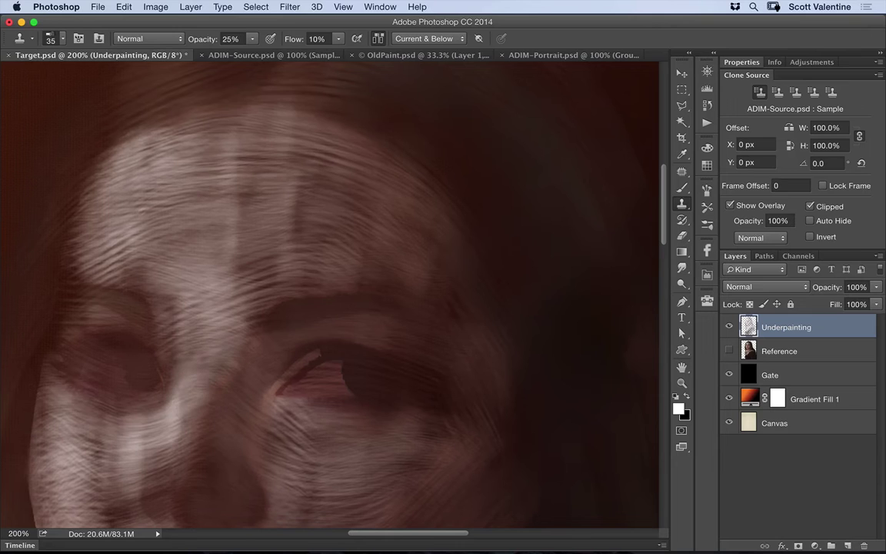
drag(104, 185, 385, 127)
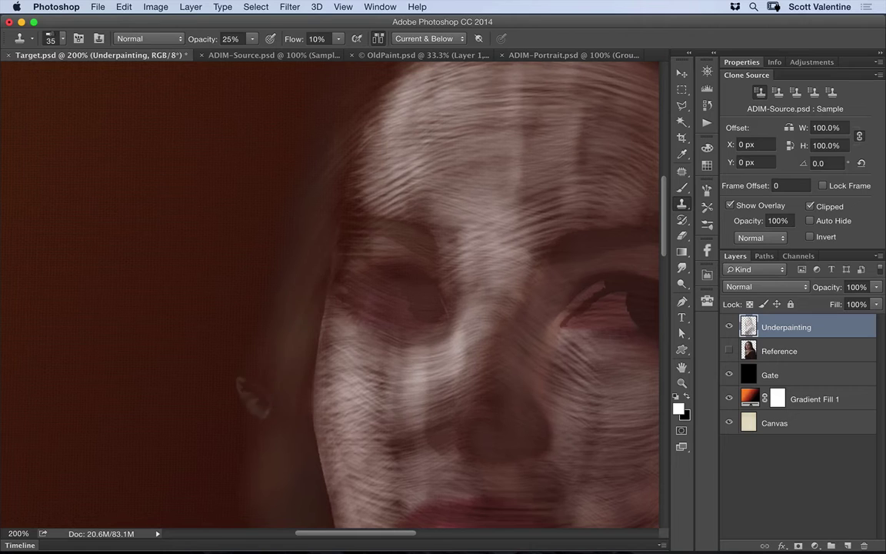
- Clone more detail into the long hair lock hanging beside the lit cheek, from eye level down past the neck
scroll(357, 413, down, 5)
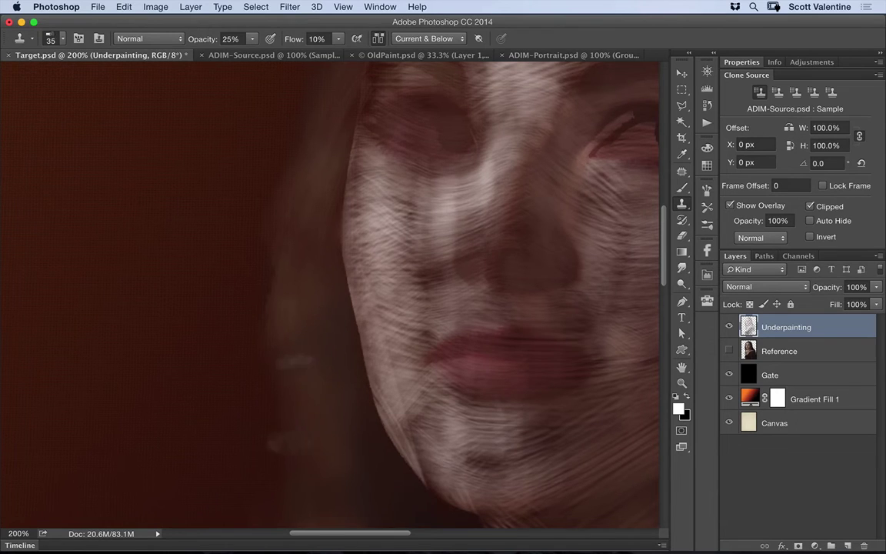
scroll(331, 290, down, 6)
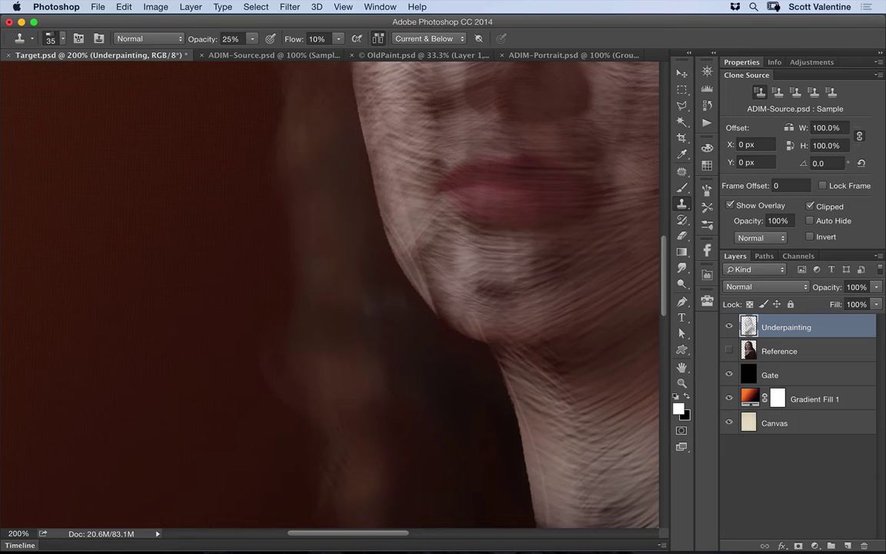
scroll(464, 385, down, 4)
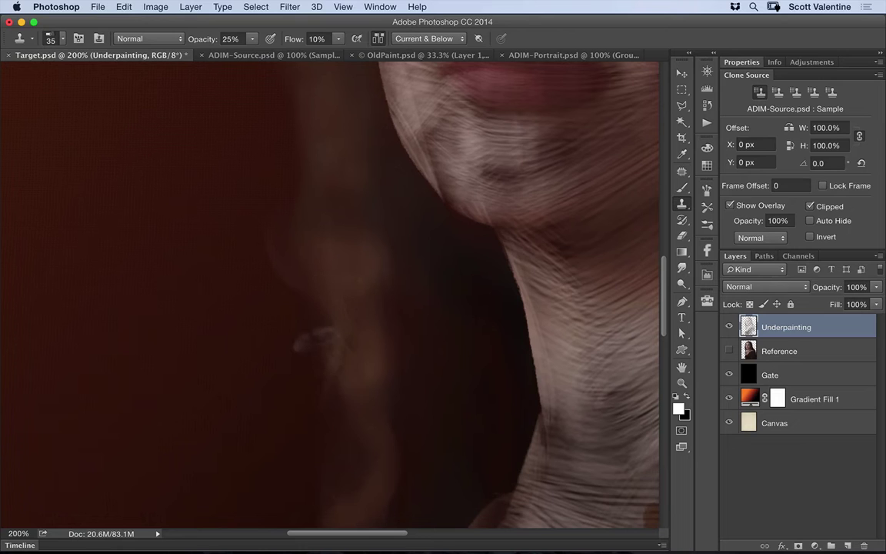
scroll(441, 235, down, 4)
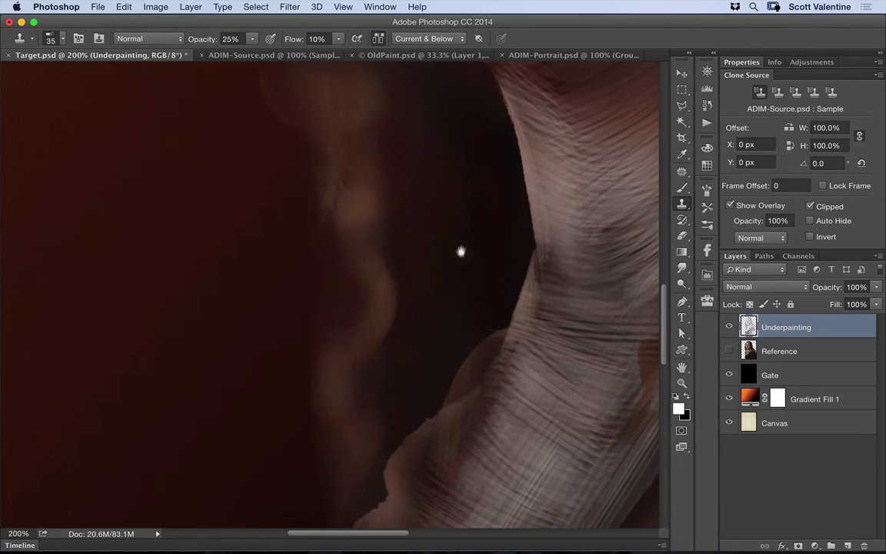
drag(461, 252, 470, 440)
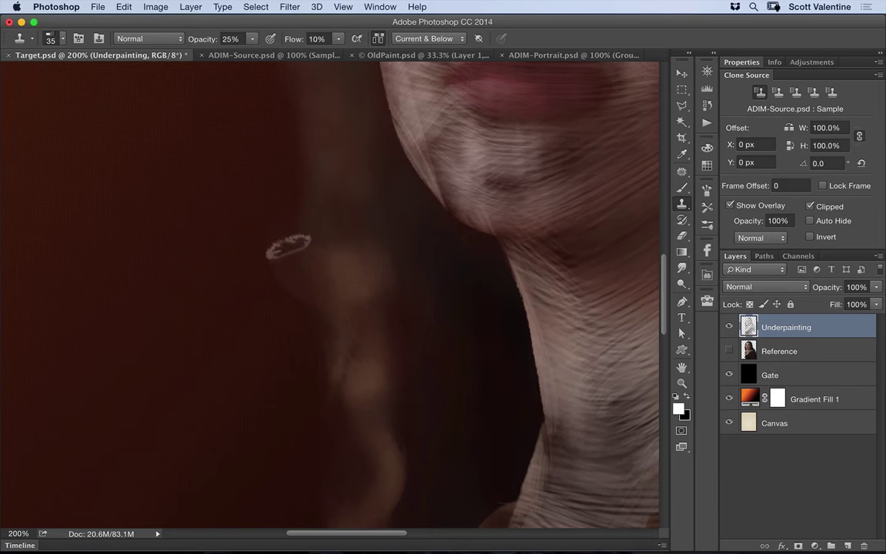
drag(446, 263, 502, 386)
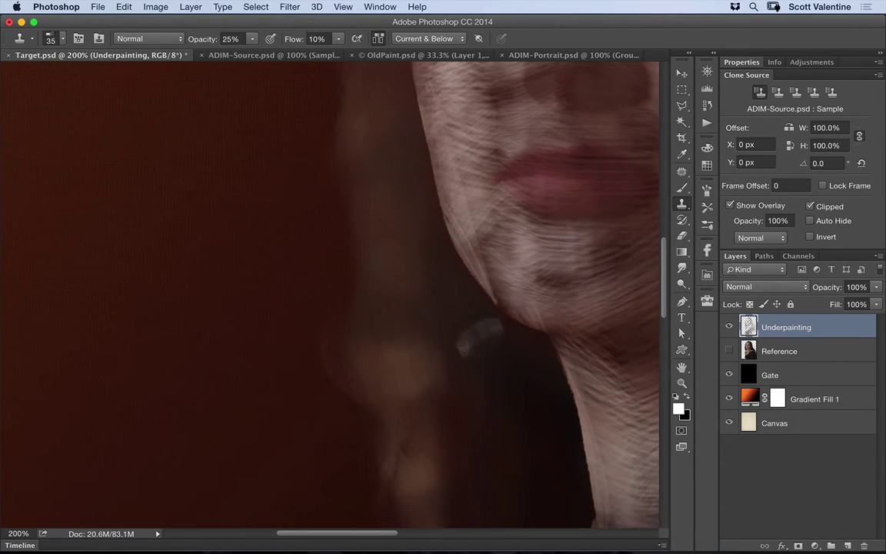
- Build up the lips, the skin above the mouth and the chin with further cloned strokes
mouse_move(477, 210)
mouse_down()
mouse_move(471, 245)
mouse_move(454, 258)
mouse_move(473, 269)
mouse_move(550, 258)
mouse_move(396, 315)
mouse_up()
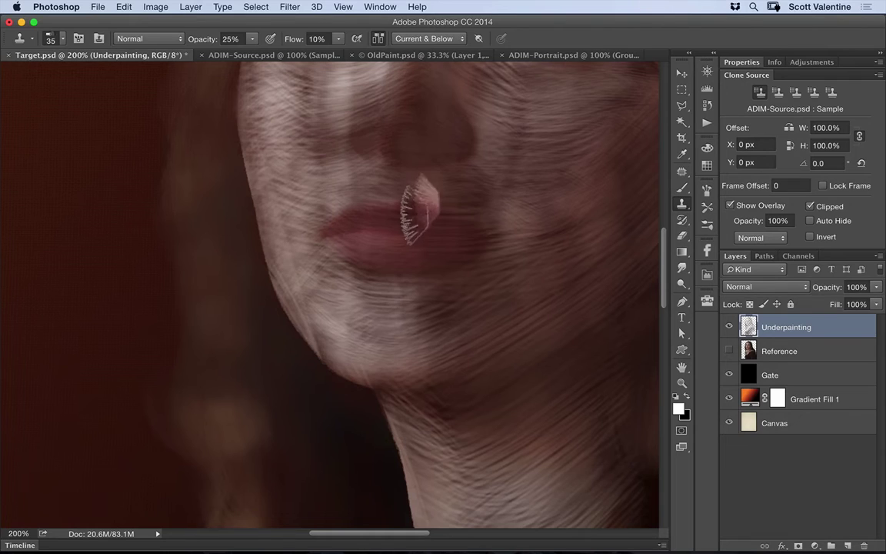
drag(425, 266, 456, 404)
mouse_move(294, 228)
mouse_down()
mouse_move(254, 192)
mouse_move(261, 169)
mouse_move(258, 207)
mouse_move(285, 230)
mouse_up()
mouse_move(465, 182)
mouse_down()
mouse_move(334, 235)
mouse_move(382, 221)
mouse_move(408, 254)
mouse_up()
mouse_move(315, 246)
mouse_down()
mouse_move(334, 253)
mouse_move(338, 332)
mouse_move(419, 385)
mouse_up()
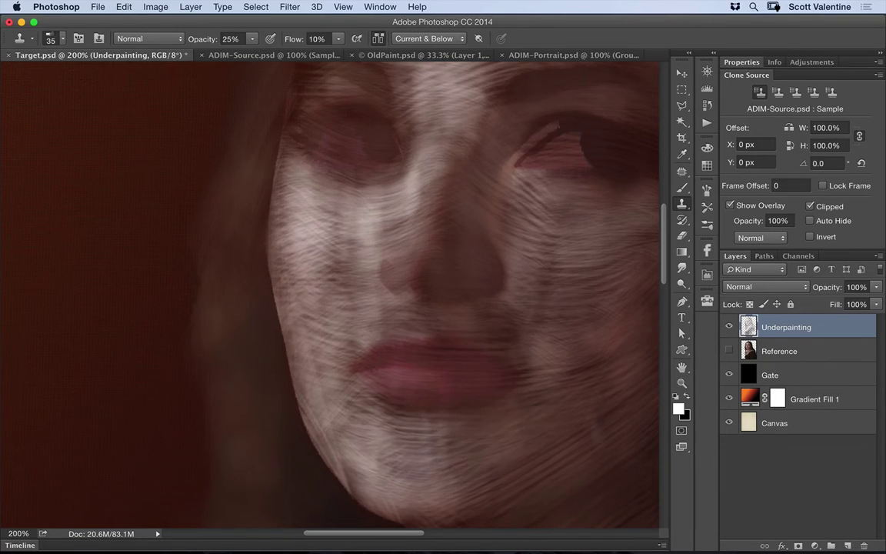
- Clone strokes along the shadowed lower cheek and jaw and down onto the upper neck
scroll(459, 251, down, 5)
scroll(460, 251, right, 3)
mouse_move(402, 358)
mouse_down()
mouse_move(274, 348)
mouse_move(299, 404)
mouse_move(425, 366)
mouse_up()
mouse_move(344, 431)
mouse_down()
mouse_move(330, 450)
mouse_move(512, 356)
mouse_up()
scroll(512, 356, down, 4)
scroll(513, 357, left, 2)
mouse_move(330, 367)
mouse_down()
mouse_move(358, 350)
mouse_move(385, 361)
mouse_move(445, 352)
mouse_move(380, 396)
mouse_move(398, 410)
mouse_move(347, 406)
mouse_move(440, 349)
mouse_move(377, 365)
mouse_up()
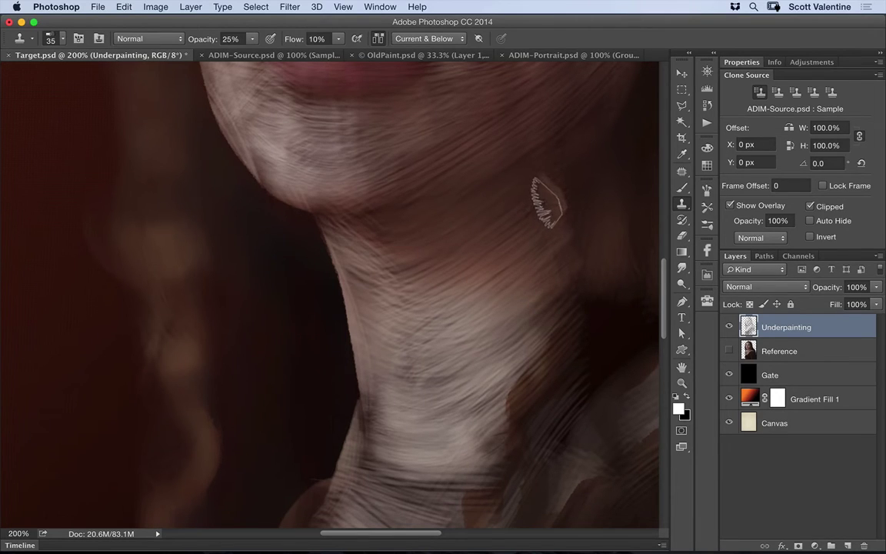
- Build up the neck with repeated cloned strokes from the shadow under the jaw down to the base of the throat
mouse_move(546, 201)
mouse_down()
mouse_move(439, 250)
mouse_move(485, 243)
mouse_move(530, 198)
mouse_move(438, 265)
mouse_move(399, 252)
mouse_move(487, 209)
mouse_move(493, 224)
mouse_move(416, 286)
mouse_move(461, 293)
mouse_move(431, 323)
mouse_move(454, 338)
mouse_move(400, 400)
mouse_move(388, 334)
mouse_up()
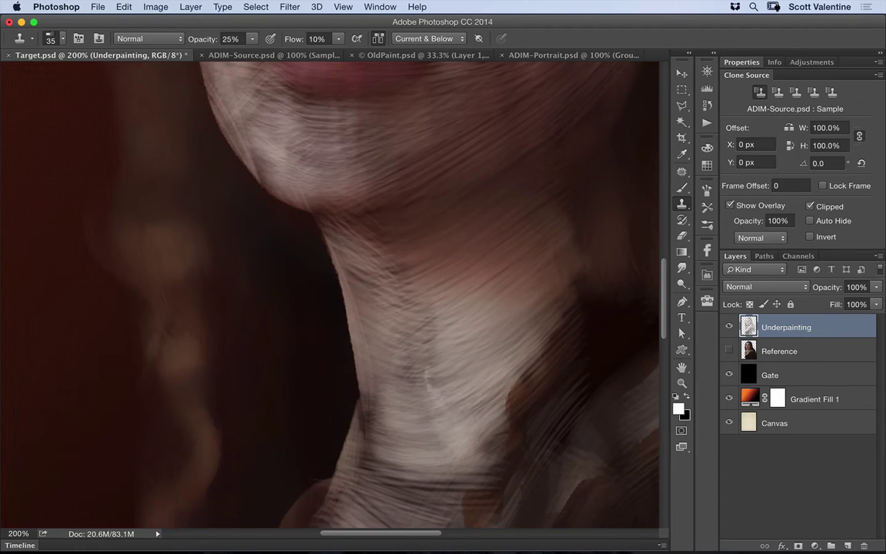
mouse_move(405, 291)
mouse_down()
mouse_move(426, 253)
mouse_move(511, 196)
mouse_move(453, 227)
mouse_move(386, 239)
mouse_move(528, 196)
mouse_move(427, 273)
mouse_move(536, 262)
mouse_up()
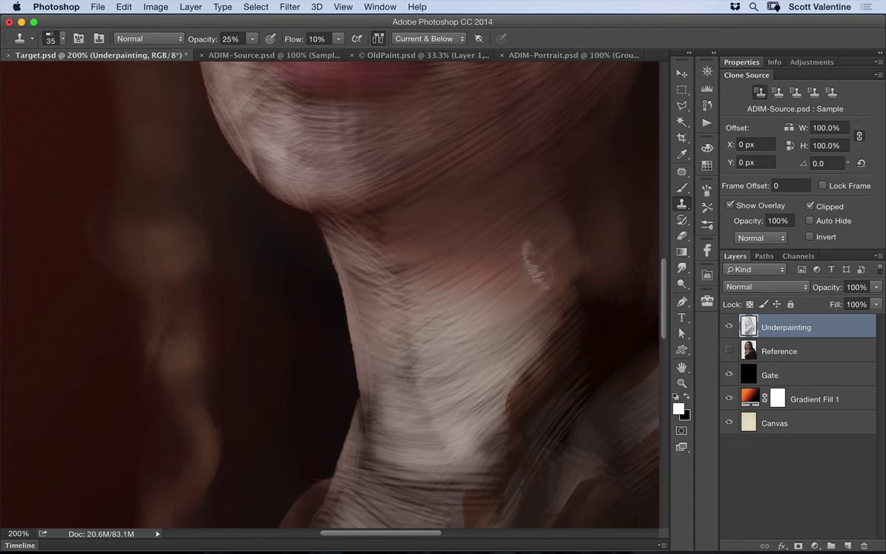
mouse_move(330, 246)
mouse_down()
mouse_move(300, 221)
mouse_move(311, 214)
mouse_move(306, 297)
mouse_move(317, 257)
mouse_up()
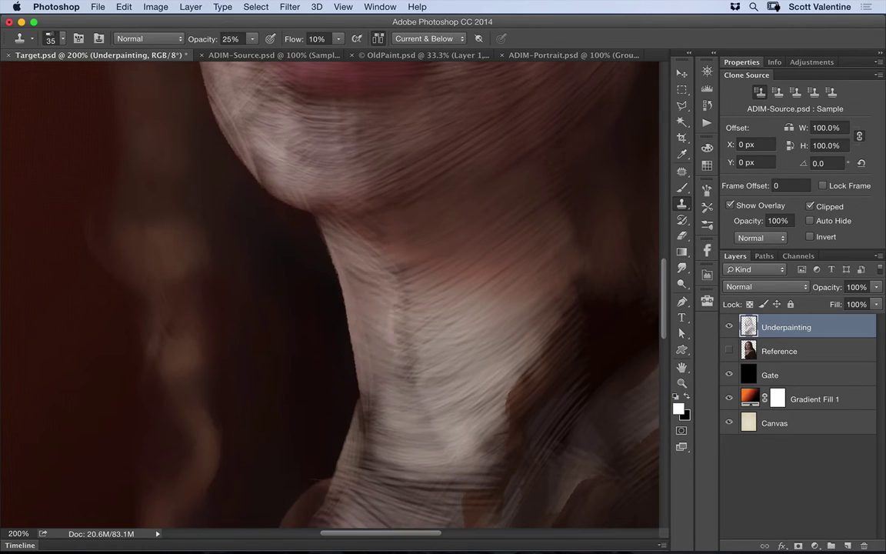
drag(448, 261, 335, 285)
mouse_move(423, 288)
mouse_down()
mouse_move(383, 335)
mouse_move(406, 365)
mouse_move(346, 398)
mouse_move(444, 379)
mouse_up()
drag(362, 319, 374, 243)
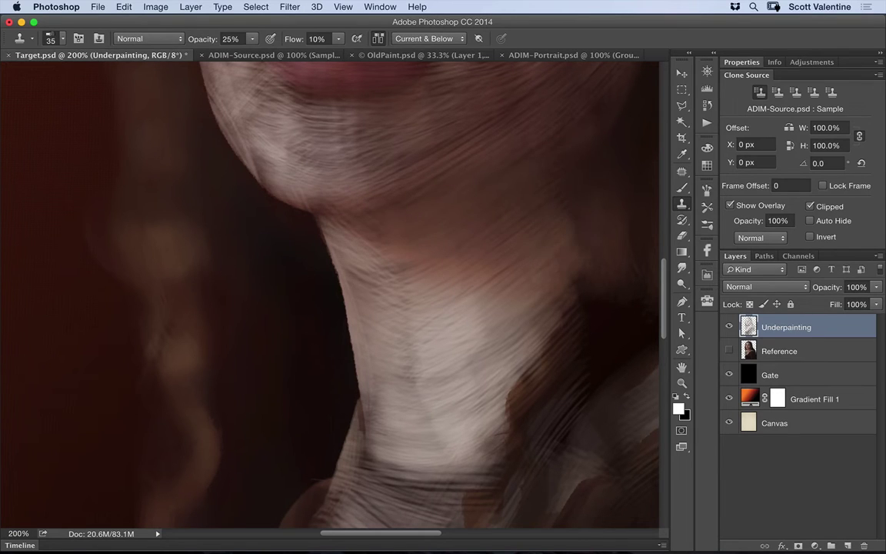
mouse_move(485, 283)
mouse_down()
mouse_move(462, 339)
mouse_move(393, 388)
mouse_move(344, 348)
mouse_move(350, 315)
mouse_up()
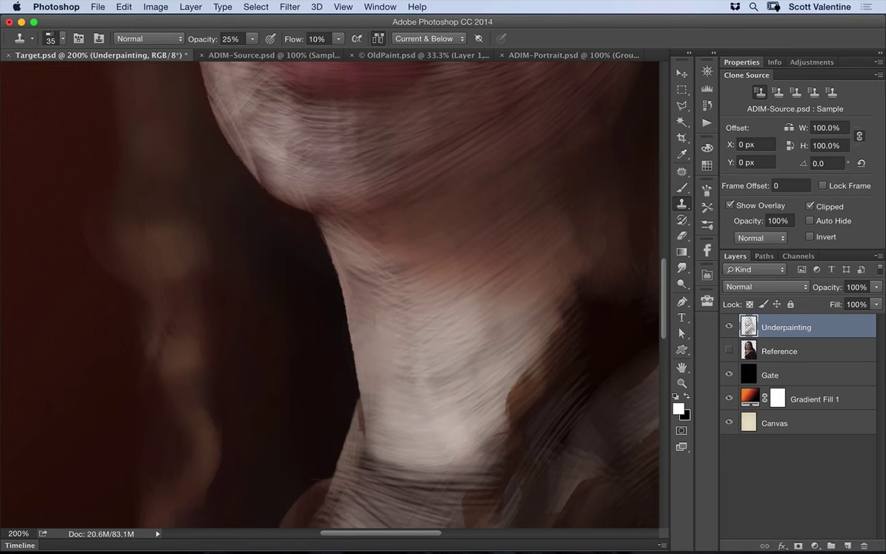
- Clone brighter skin over the chest from the base of the neck to the neckline, and return to the whole portrait at 50%
drag(485, 355, 491, 194)
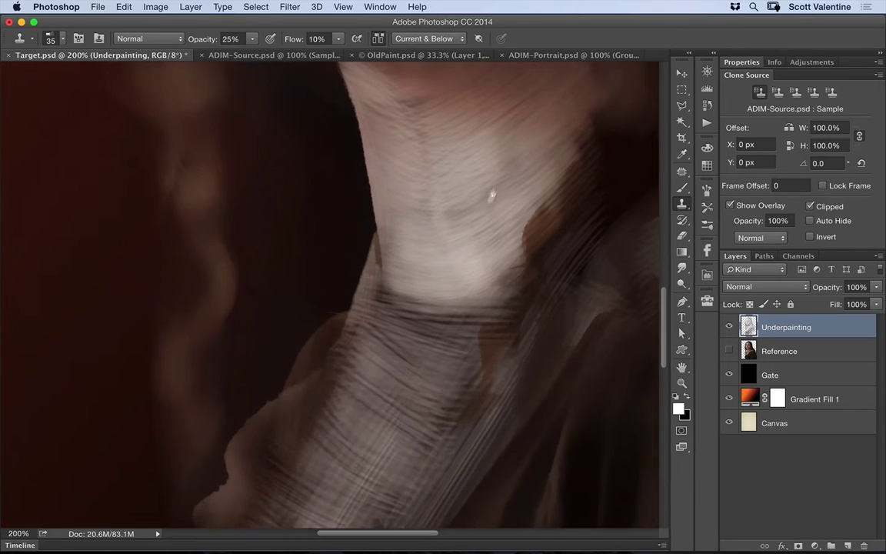
mouse_move(369, 339)
mouse_down()
mouse_move(331, 415)
mouse_move(419, 354)
mouse_up()
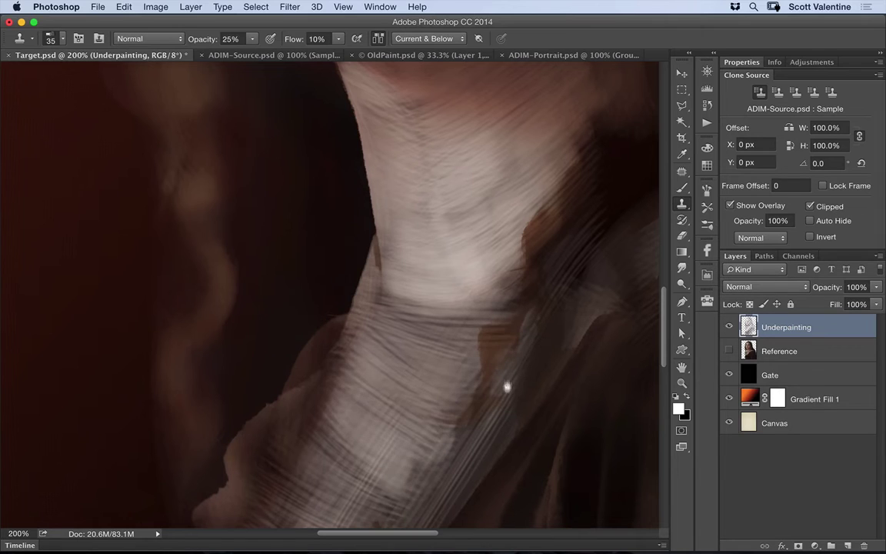
drag(509, 385, 523, 208)
mouse_move(323, 293)
mouse_down()
mouse_move(323, 354)
mouse_move(307, 400)
mouse_move(288, 370)
mouse_move(304, 432)
mouse_move(288, 347)
mouse_move(294, 322)
mouse_move(340, 342)
mouse_move(323, 394)
mouse_move(458, 173)
mouse_move(406, 142)
mouse_move(419, 137)
mouse_move(492, 184)
mouse_up()
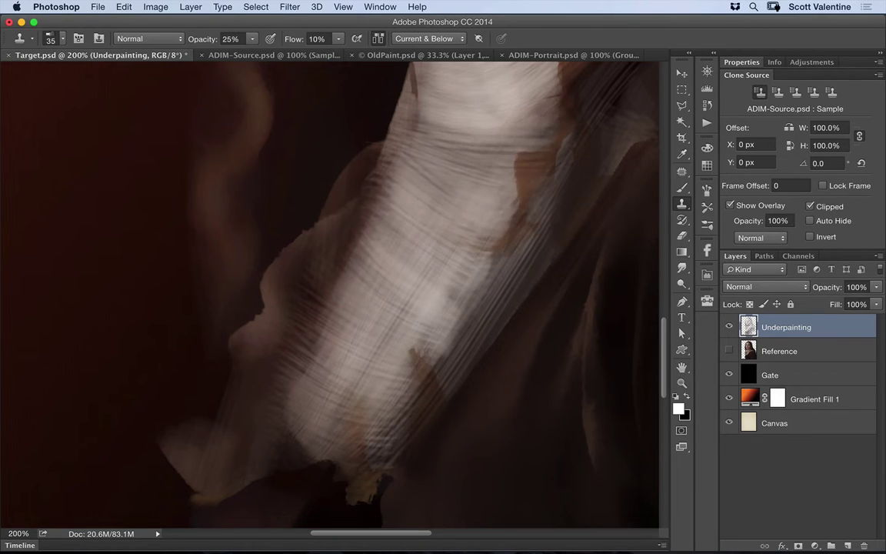
alt+super+click(447, 249)
alt+super+click(456, 254)
alt+super+click(457, 247)
drag(425, 201, 448, 259)
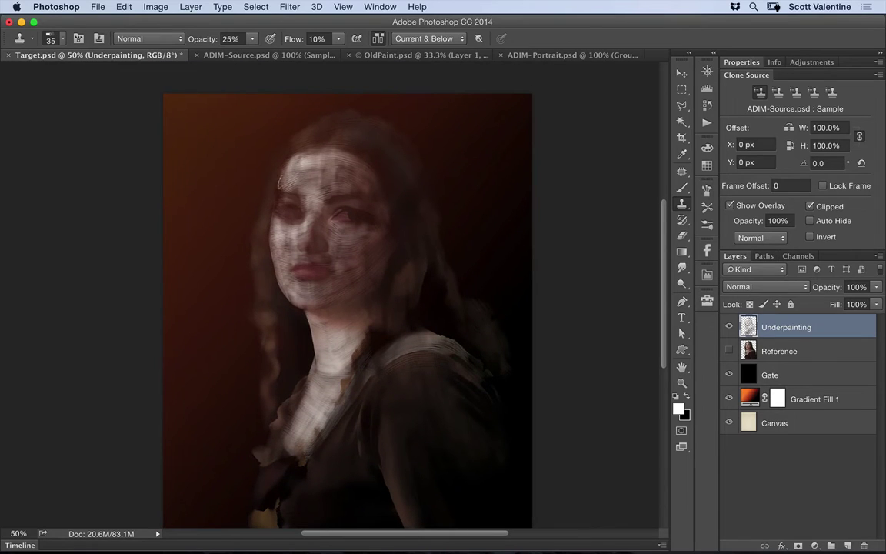
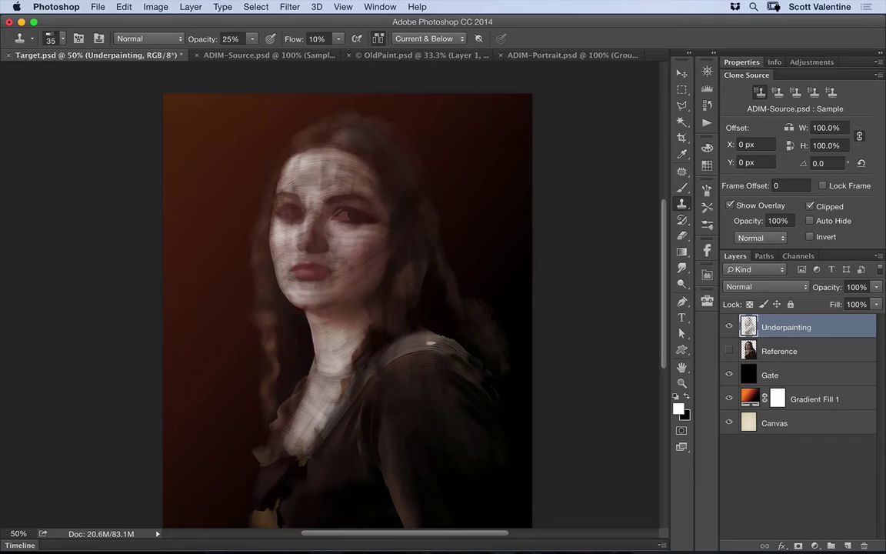
- Clone a few more strokes over the neck and shoulder area on the Underpainting layer
mouse_move(336, 330)
mouse_down()
mouse_move(361, 311)
mouse_move(351, 343)
mouse_move(403, 328)
mouse_up()
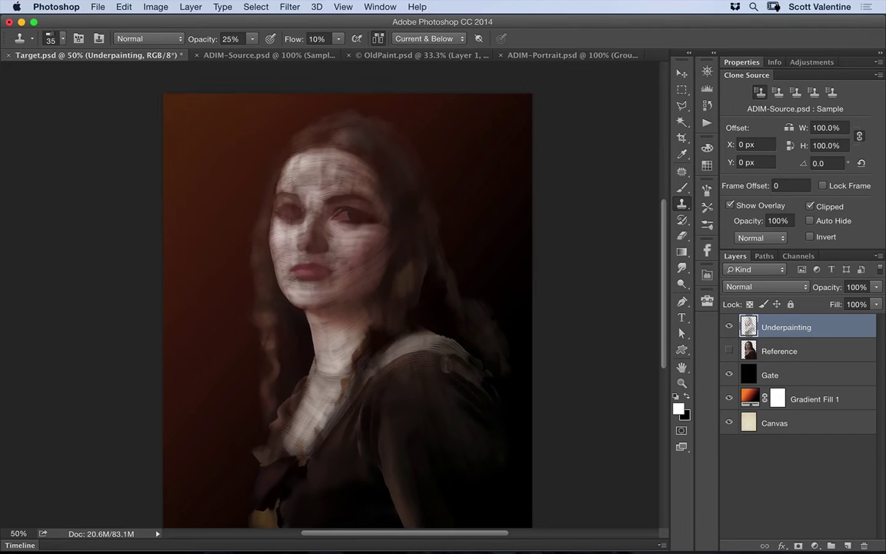
drag(465, 396, 469, 321)
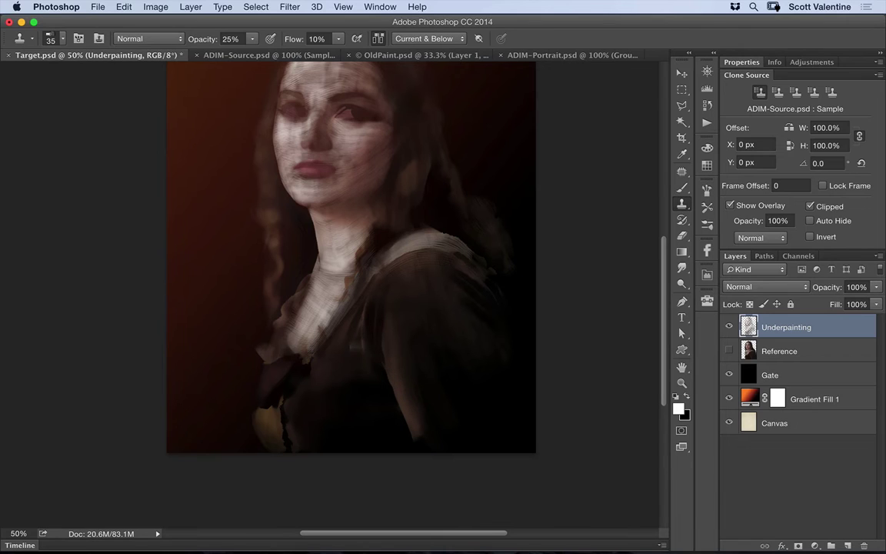
drag(457, 280, 464, 393)
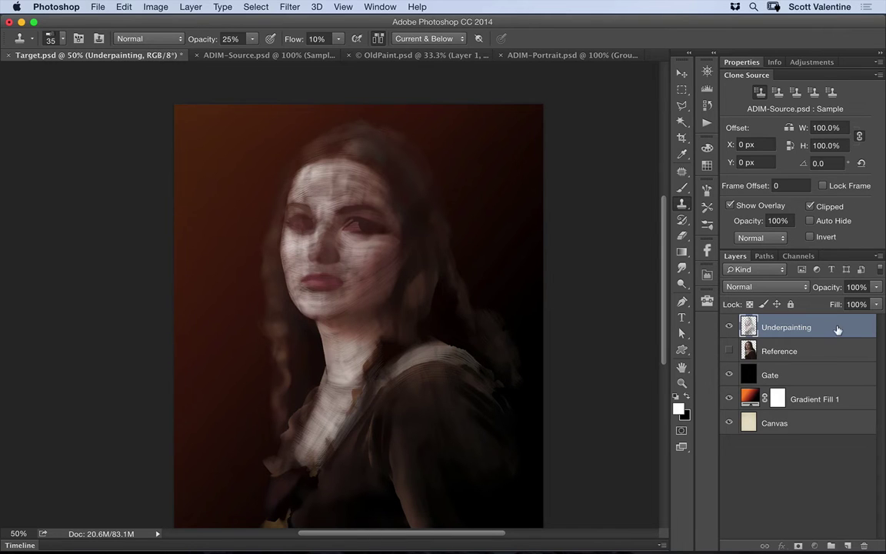
- Add a new layer above Underpainting and name it Mids
click(847, 546)
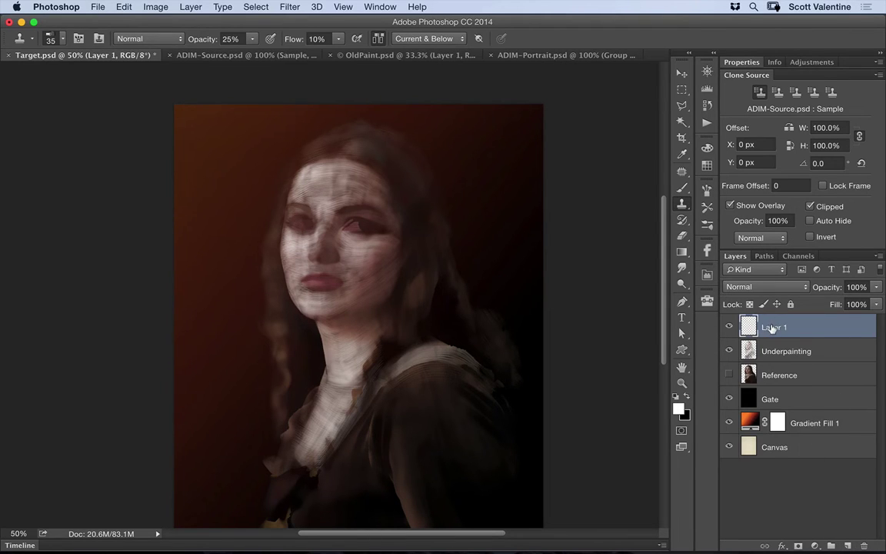
double_click(772, 327)
text(Mids)
key(Return)
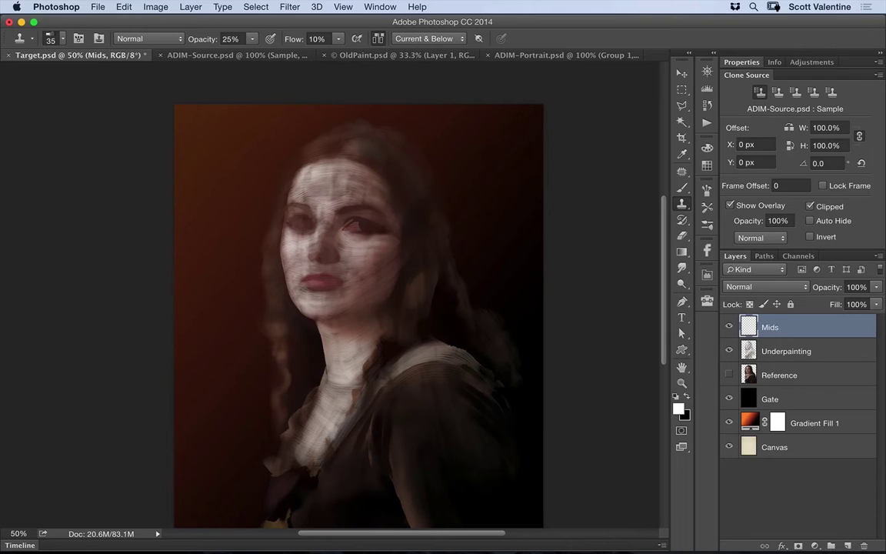
- In ADIM-Source.psd, hide the Impression layer and show the Blur layer and Layer 0
click(215, 56)
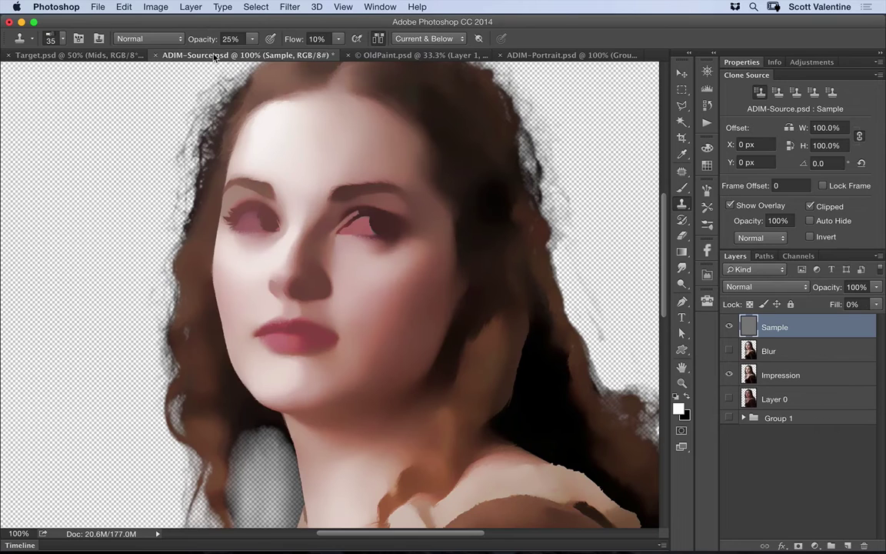
click(728, 374)
click(728, 351)
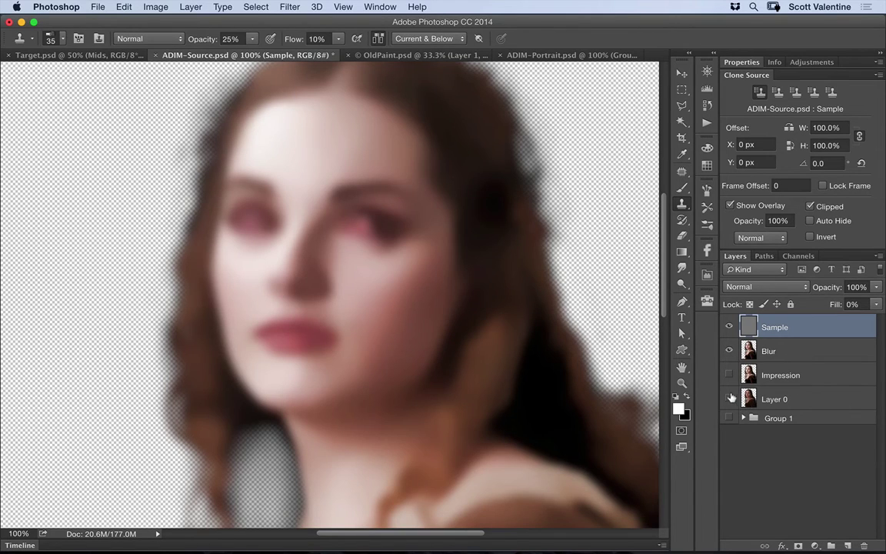
click(728, 399)
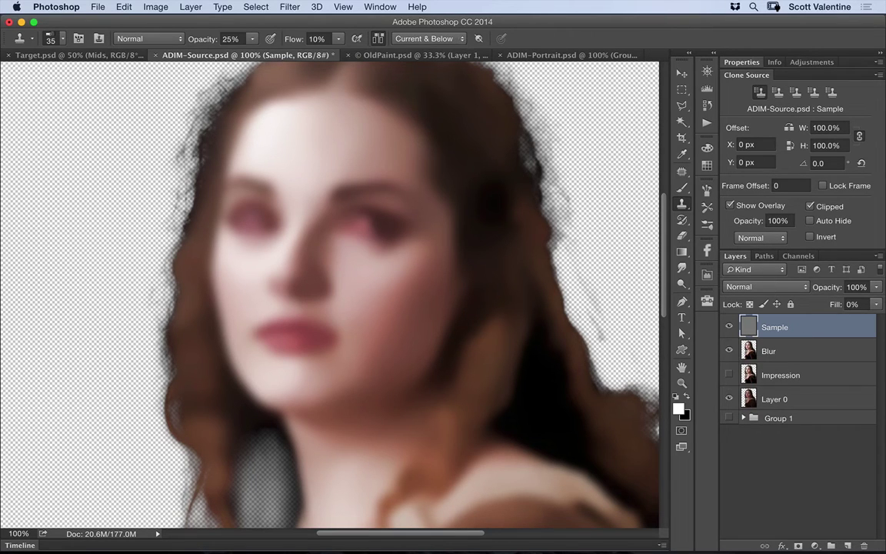
- Lower the Blur layer's opacity to 62% so Layer 0 shows through
click(816, 353)
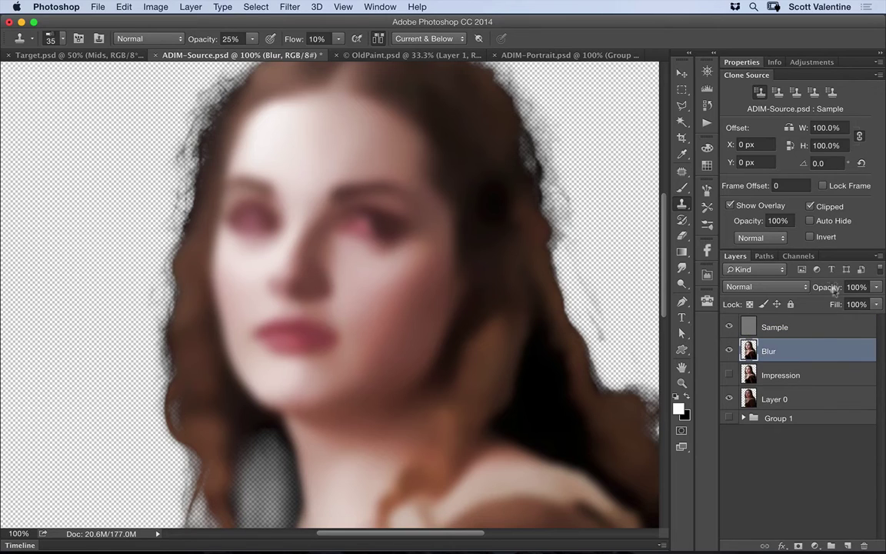
mouse_move(830, 287)
mouse_down()
mouse_move(809, 287)
mouse_move(826, 287)
mouse_up()
key(Return)
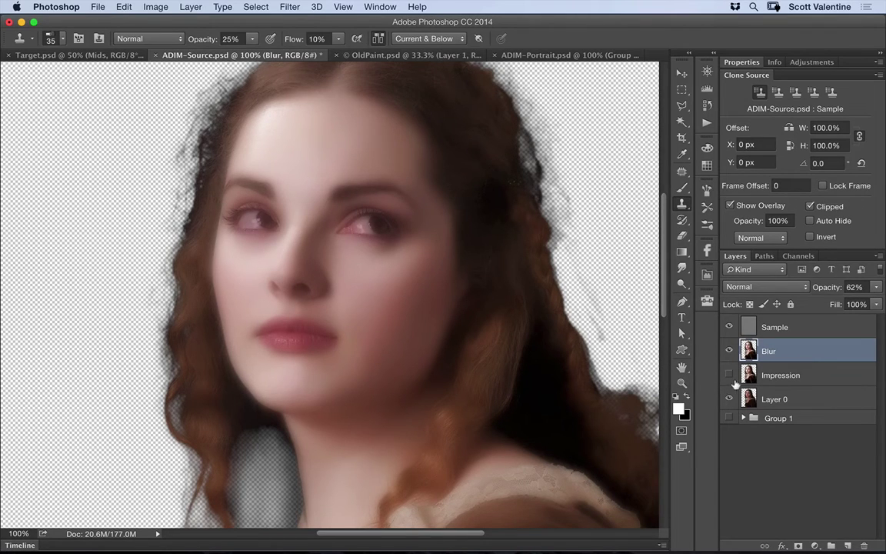
- In Target.psd, clone the softened source detail over the eyes, nose, lips and cheeks on the Mids layer
click(80, 57)
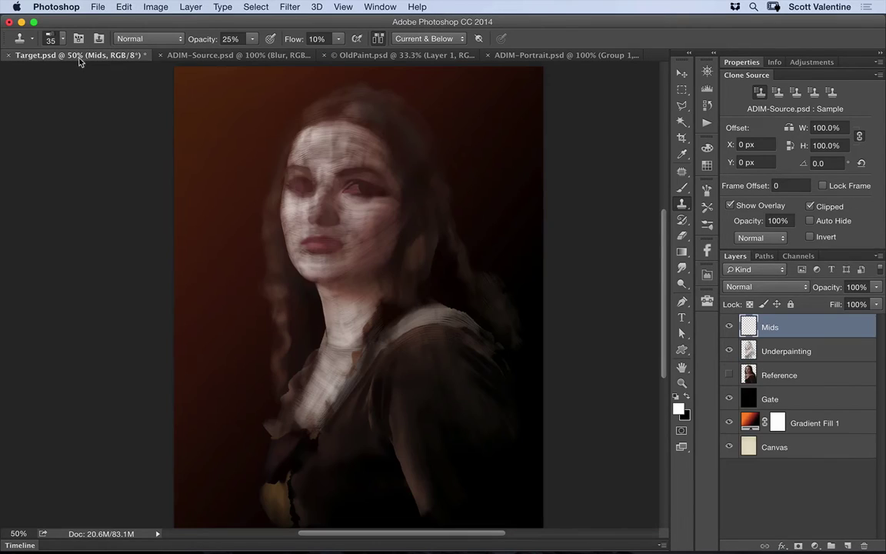
scroll(338, 224, up, 2)
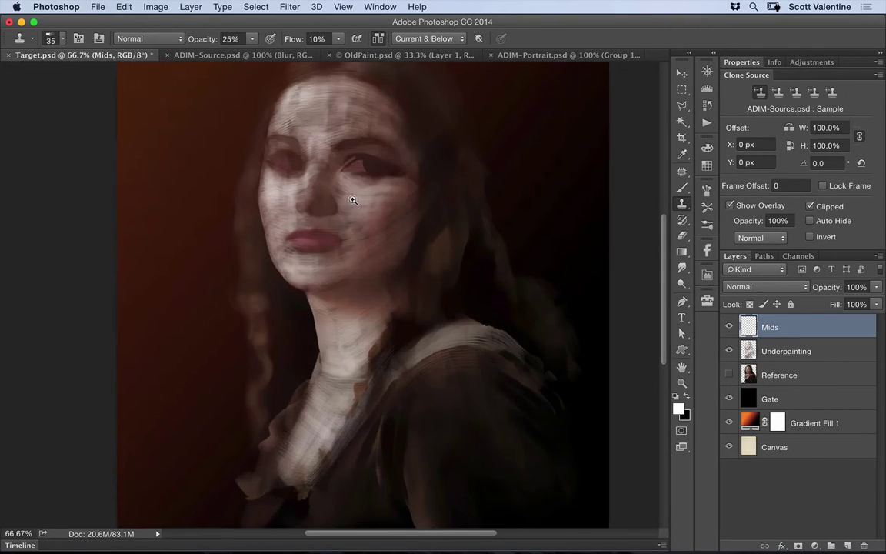
mouse_move(220, 150)
mouse_down()
mouse_move(216, 218)
mouse_move(225, 250)
mouse_move(250, 243)
mouse_move(273, 278)
mouse_move(269, 238)
mouse_move(288, 241)
mouse_move(232, 270)
mouse_move(244, 269)
mouse_up()
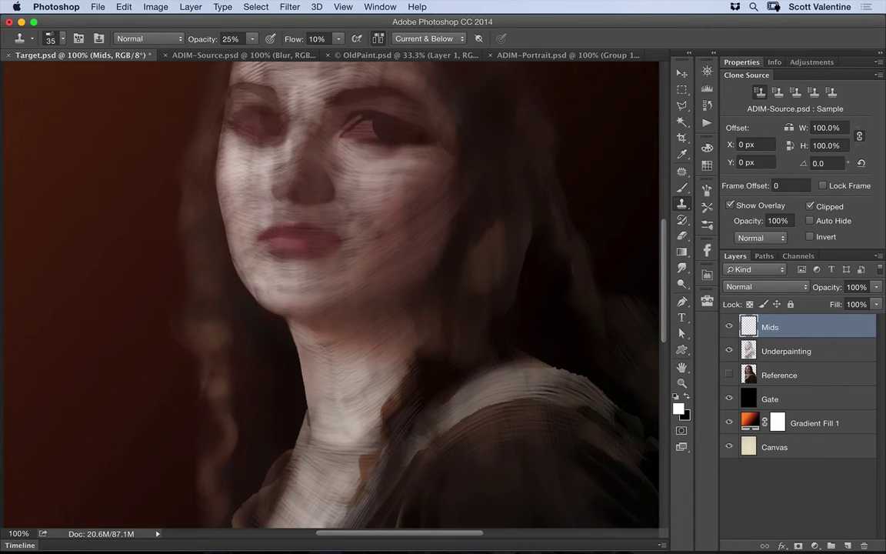
mouse_move(346, 216)
mouse_down()
mouse_move(311, 195)
mouse_move(223, 197)
mouse_move(226, 152)
mouse_move(254, 140)
mouse_move(227, 116)
mouse_move(258, 122)
mouse_move(246, 102)
mouse_up()
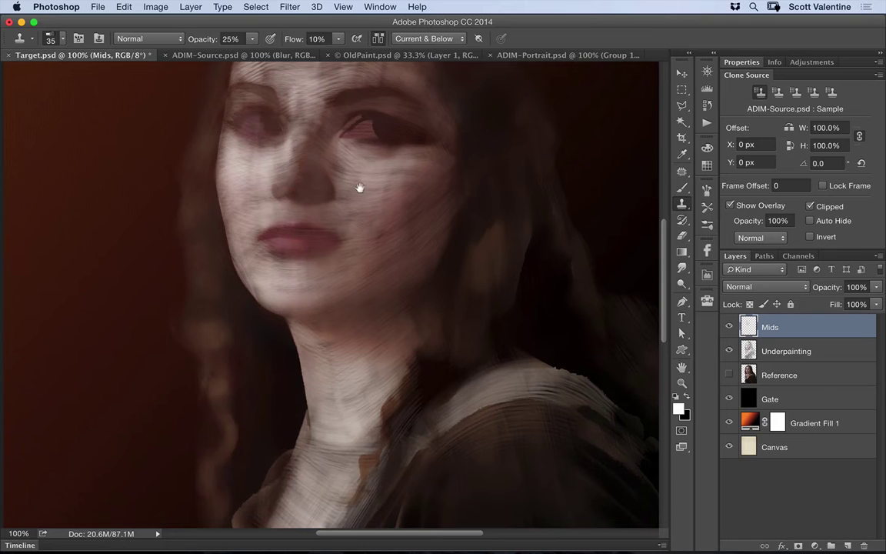
mouse_move(359, 188)
mouse_down()
mouse_move(390, 237)
mouse_move(424, 257)
mouse_up()
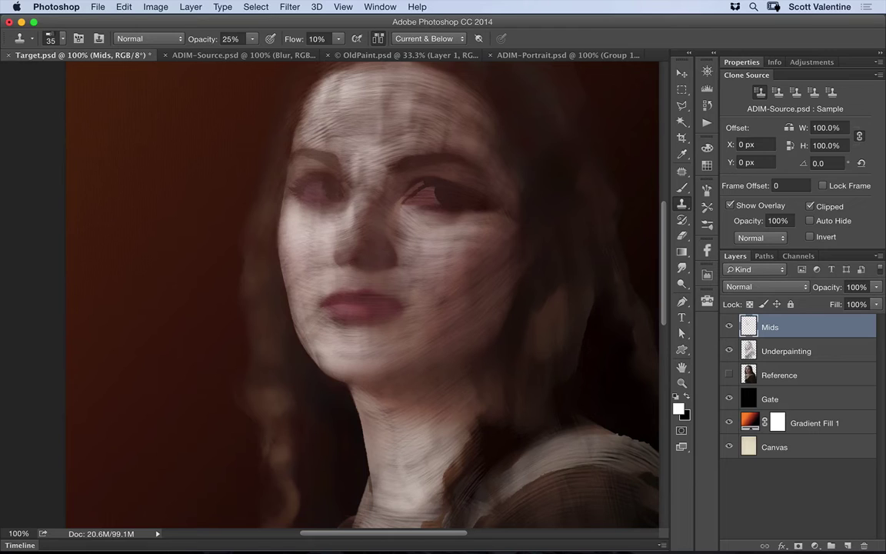
mouse_move(324, 197)
mouse_down()
mouse_move(266, 221)
mouse_move(271, 285)
mouse_up()
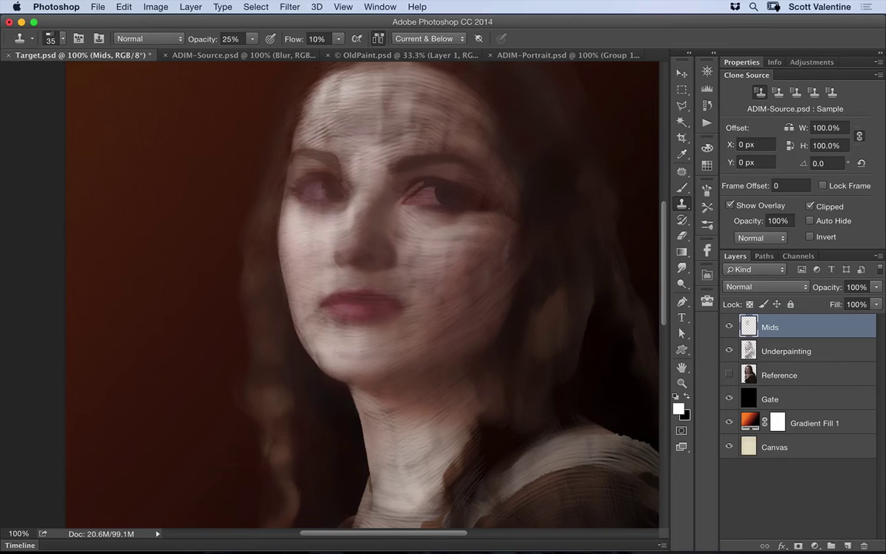
- Clone mid-level detail over the forehead and the hair at the crown on the Mids layer
drag(485, 323, 526, 397)
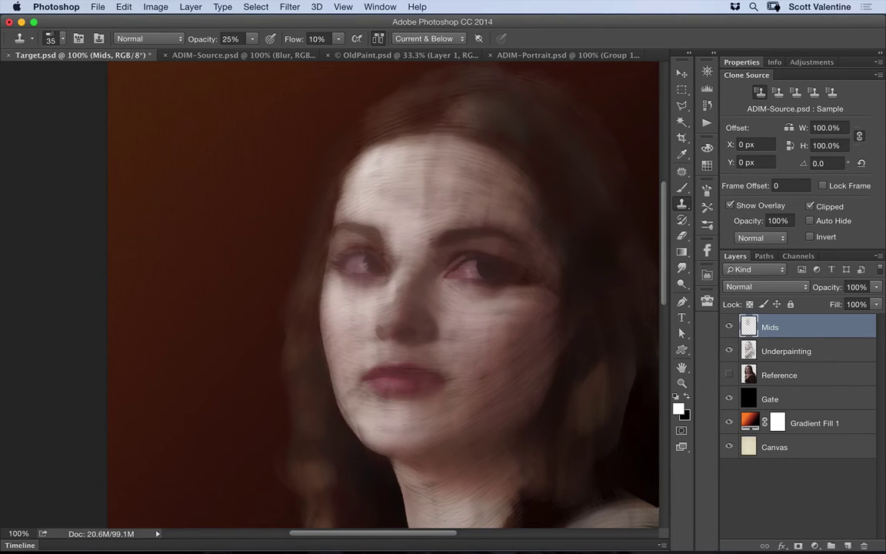
mouse_move(415, 168)
mouse_down()
mouse_move(374, 148)
mouse_move(480, 116)
mouse_up()
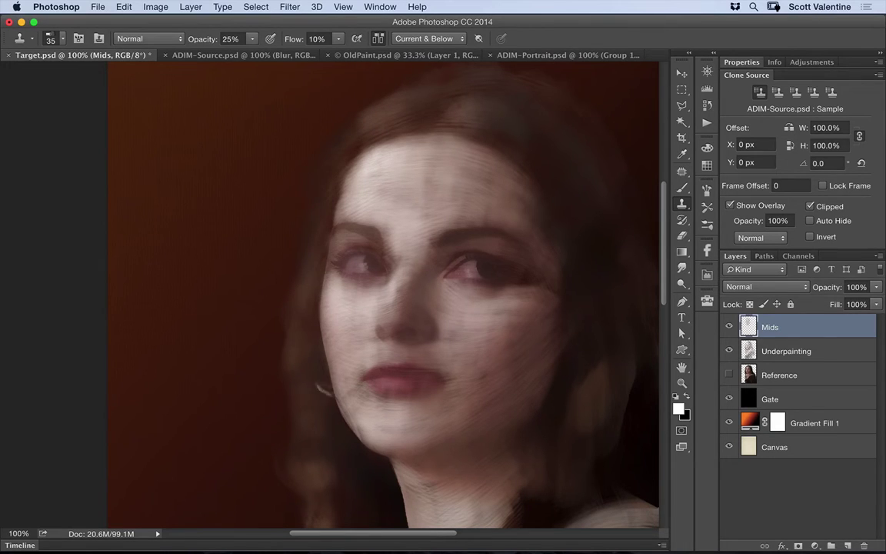
scroll(375, 288, down, 5)
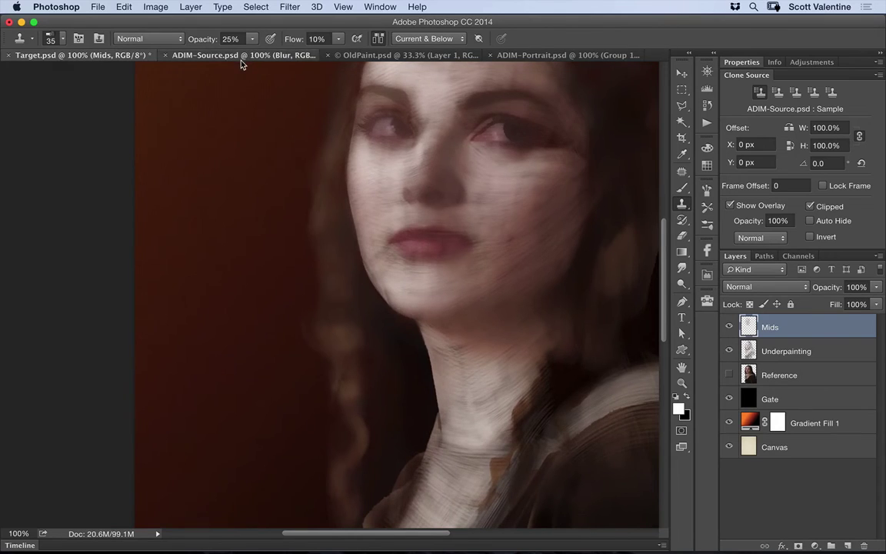
- Check the hair in ADIM-Source.psd, then return to Target.psd and clone strokes into the hair beside the shadowed cheek
click(217, 55)
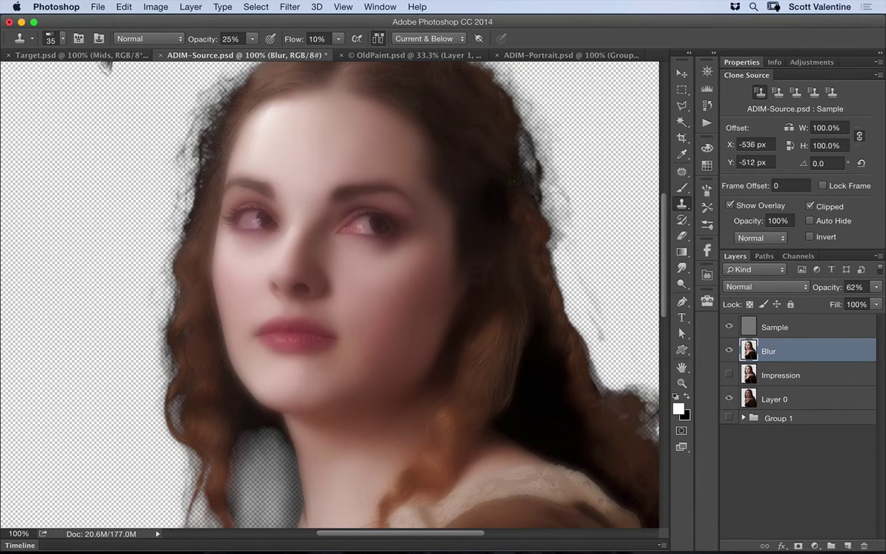
click(91, 56)
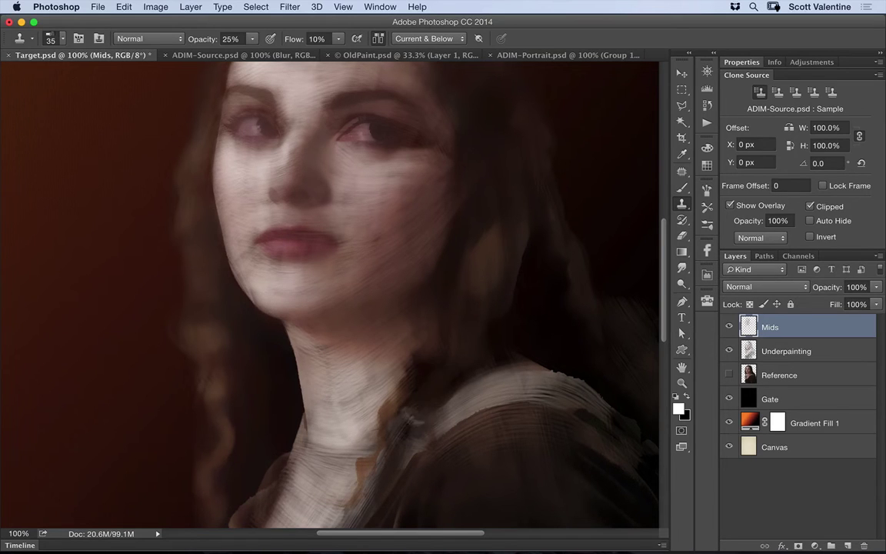
scroll(599, 273, up, 5)
scroll(600, 273, right, 5)
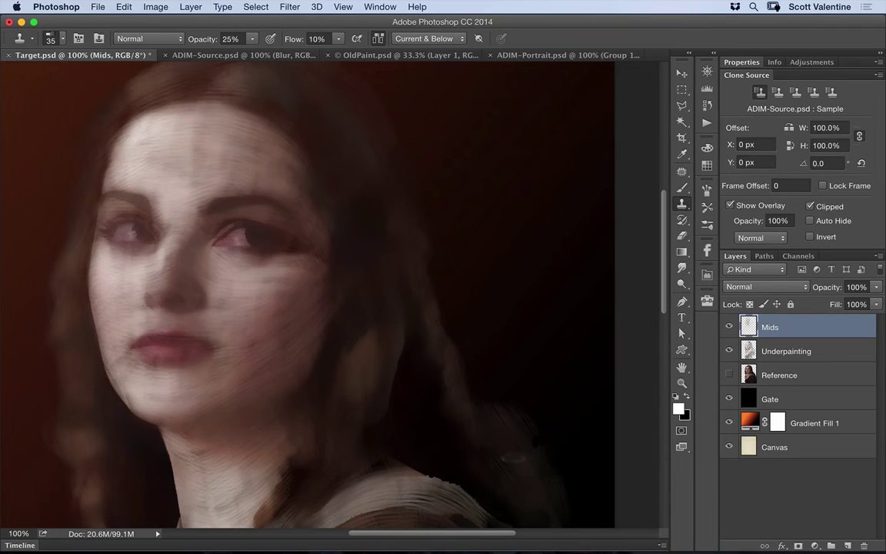
drag(365, 228, 356, 362)
- Refine the outer corner of the shadow-side eye, the adjacent cheek and the nearby hair with cloned strokes
scroll(429, 253, up, 5)
scroll(430, 253, left, 3)
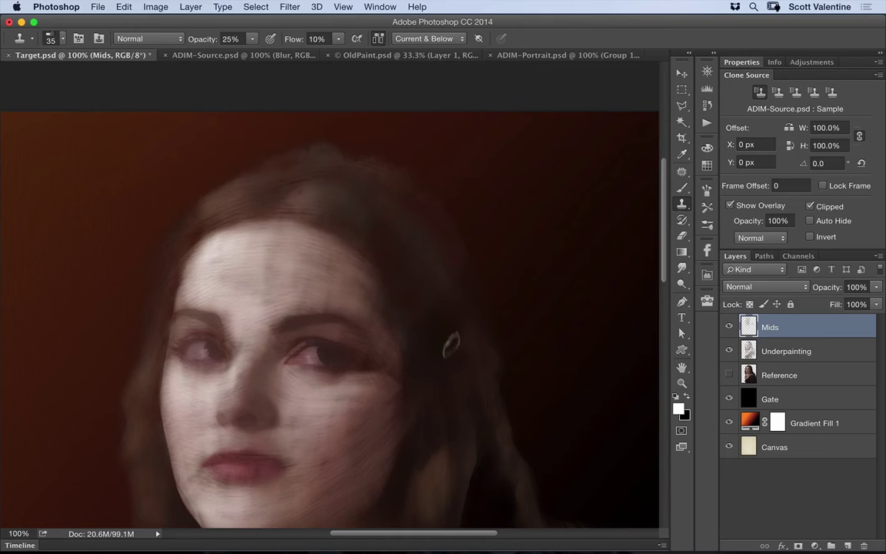
mouse_move(403, 361)
mouse_down()
mouse_move(362, 373)
mouse_move(400, 378)
mouse_up()
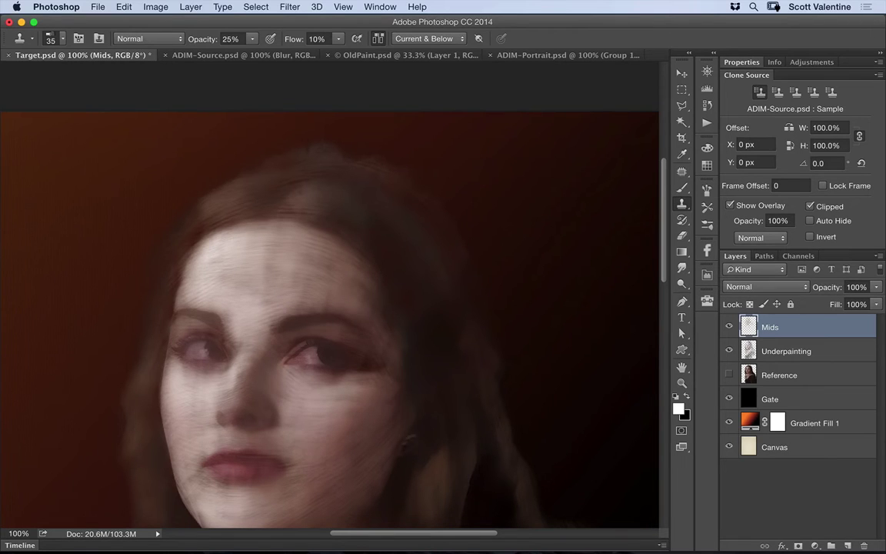
scroll(386, 351, down, 5)
scroll(386, 350, left, 3)
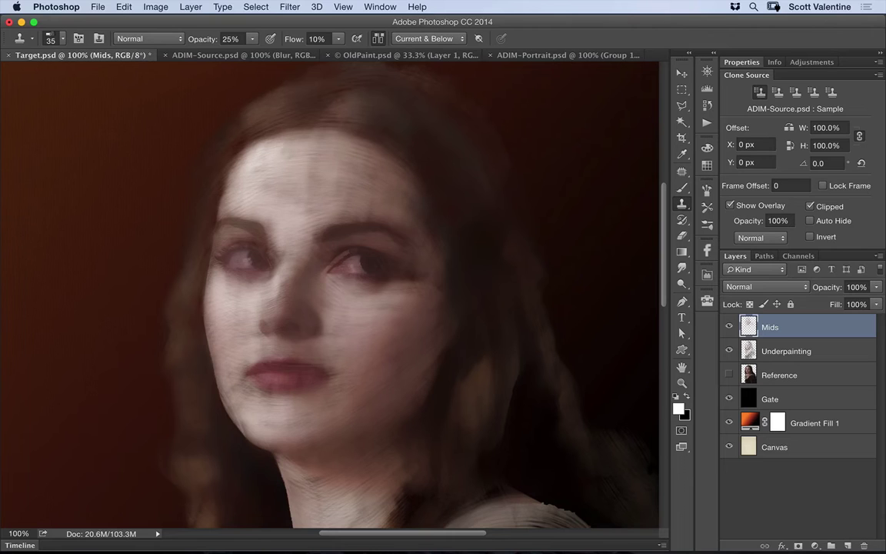
- In ADIM-Portrait.psd, expand Group 1 and hide the Shaping and Detail layers
click(530, 59)
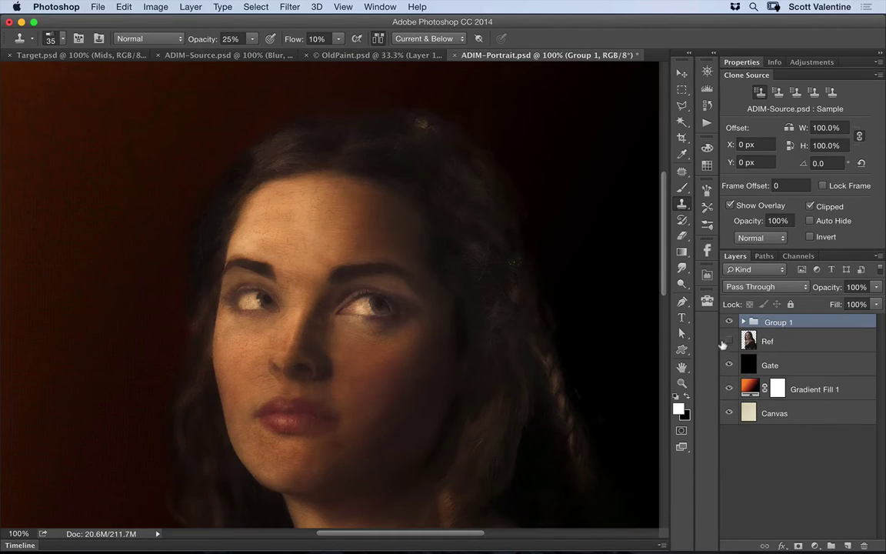
click(744, 321)
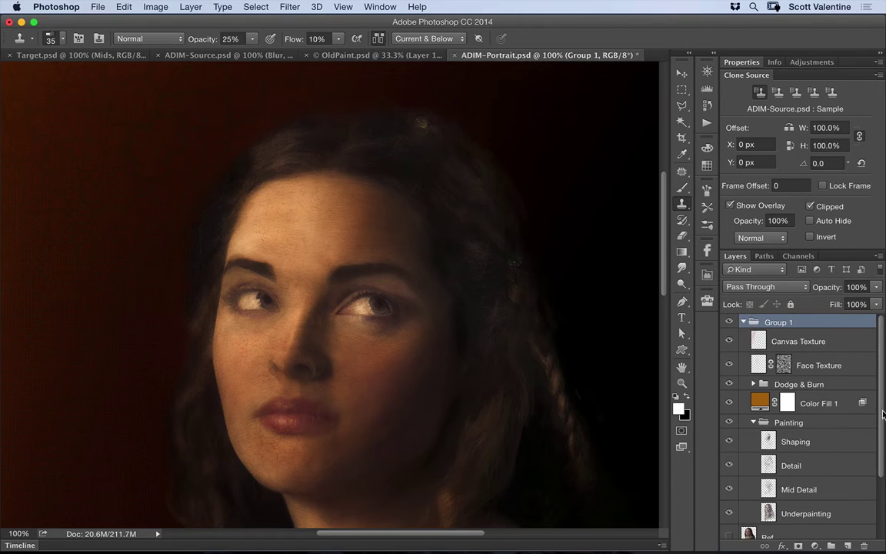
scroll(793, 377, down, 4)
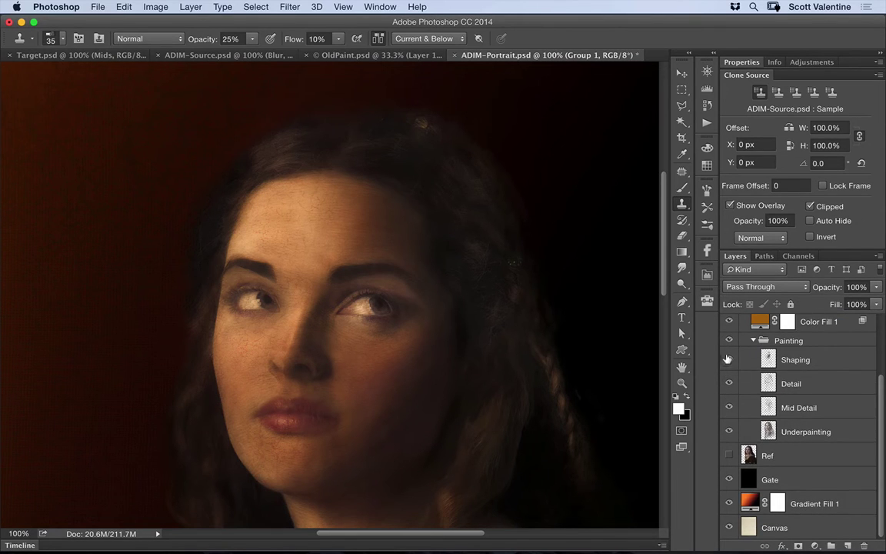
drag(729, 360, 729, 383)
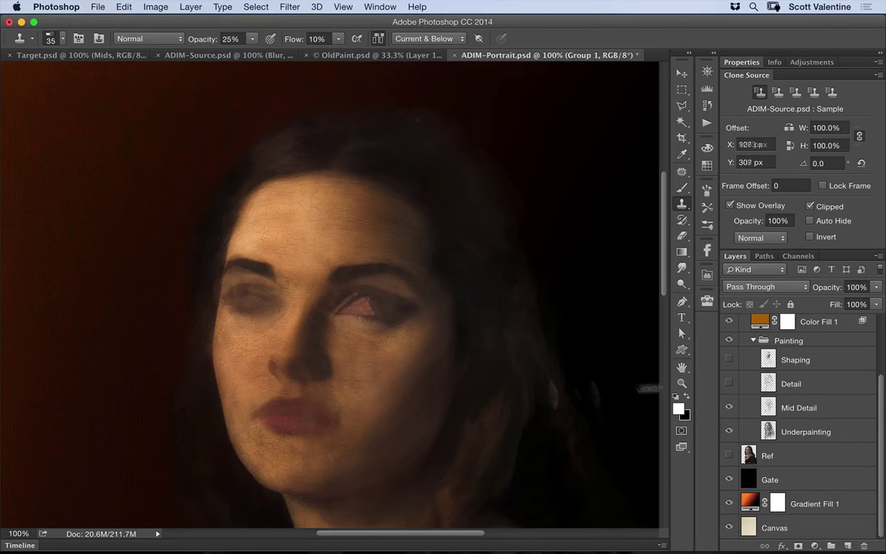
- Hide the Canvas Texture, Face Texture, Dodge & Burn and Color Fill 1 entries, and show the Detail layer again
scroll(795, 373, up, 4)
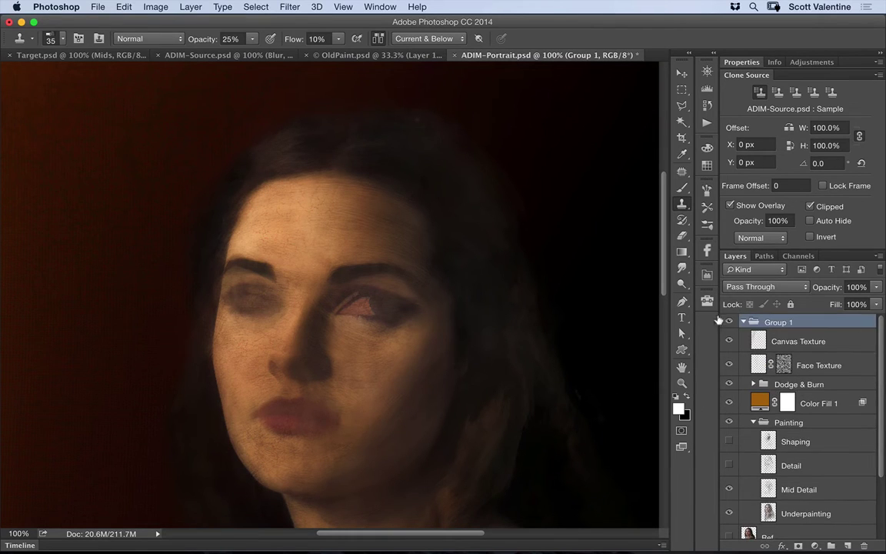
drag(729, 341, 727, 386)
click(727, 403)
drag(881, 399, 882, 467)
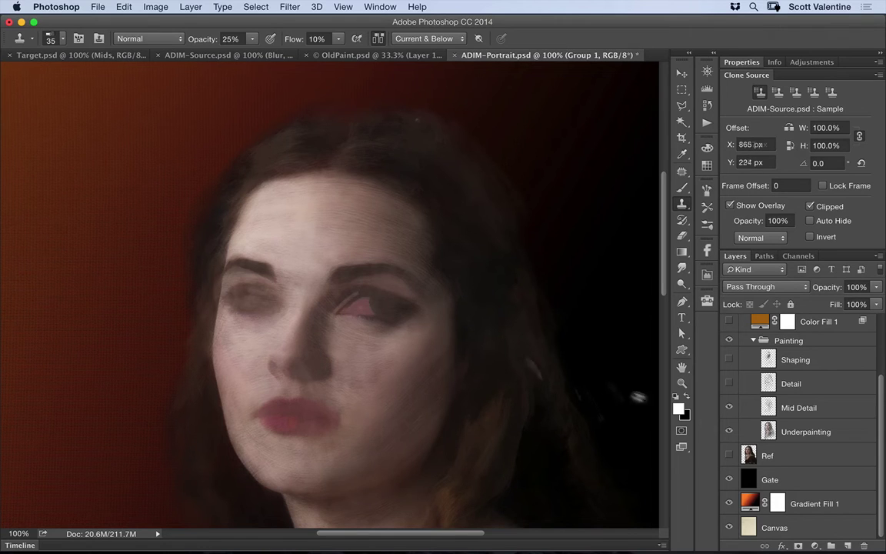
click(728, 383)
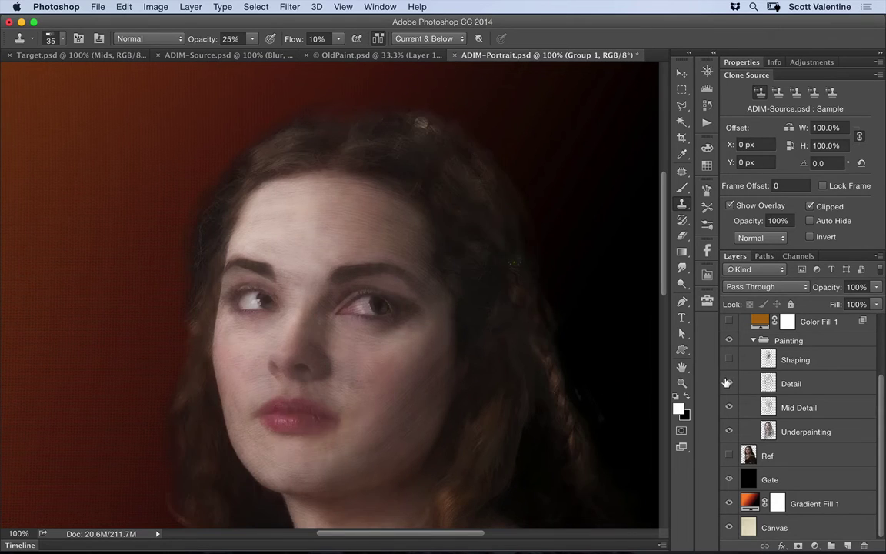
- In ADIM-Source.psd, hide the Blur layer to expose the sharp Layer 0 as the clone source
click(198, 56)
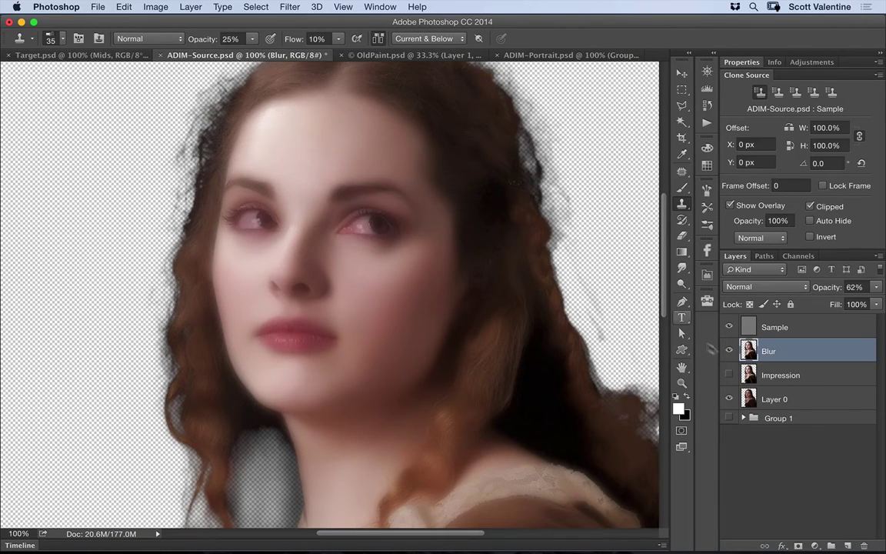
click(729, 350)
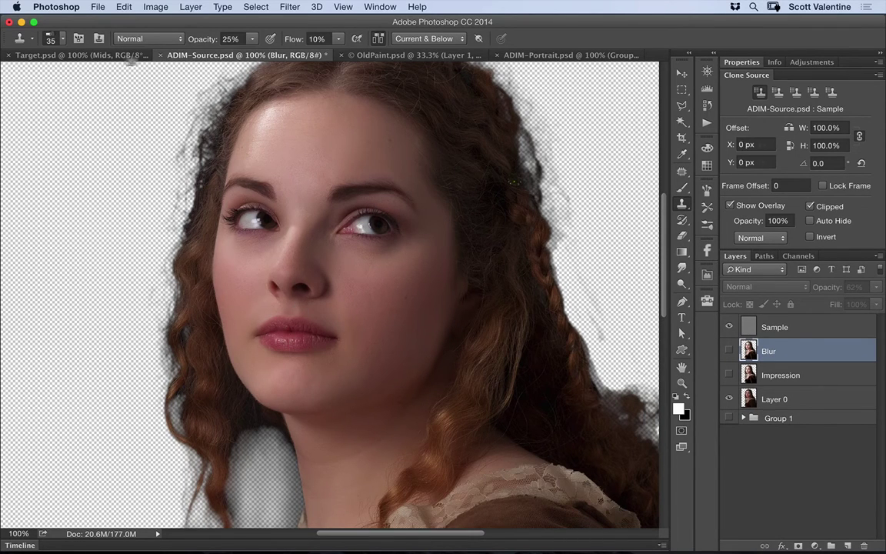
- In Target.psd, add a new layer above Mids and name it Detail
click(87, 55)
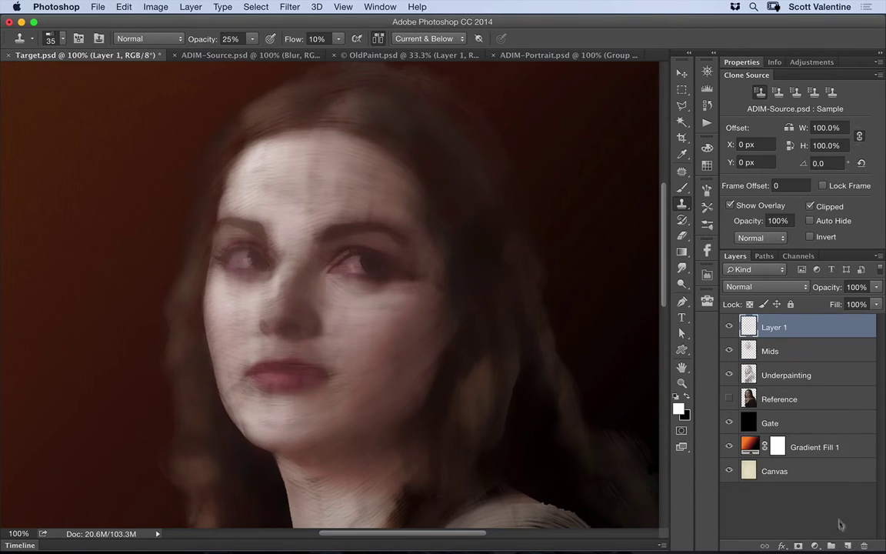
double_click(773, 327)
text(Detail)
key(Return)
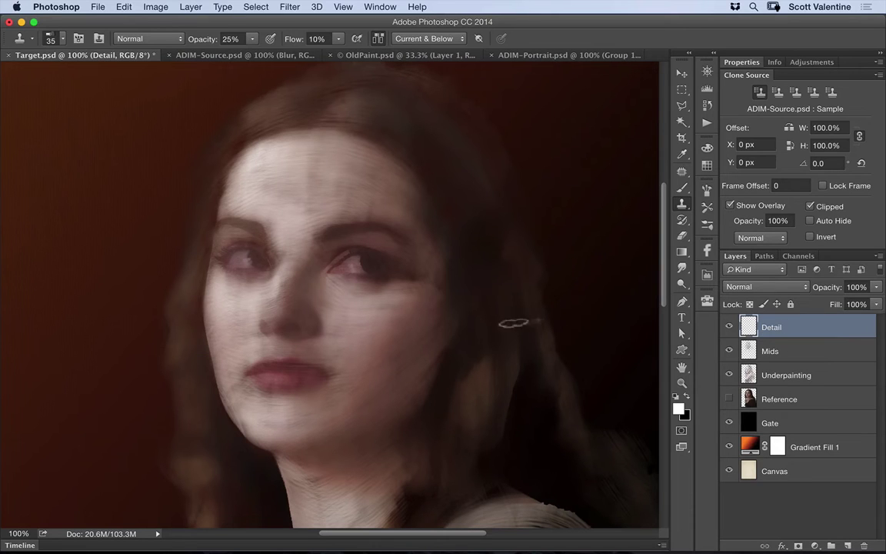
- Clone sharp detail into the white, iris and lashes of the shadow-side eye, reducing the brush size to 10
scroll(356, 259, up, 1)
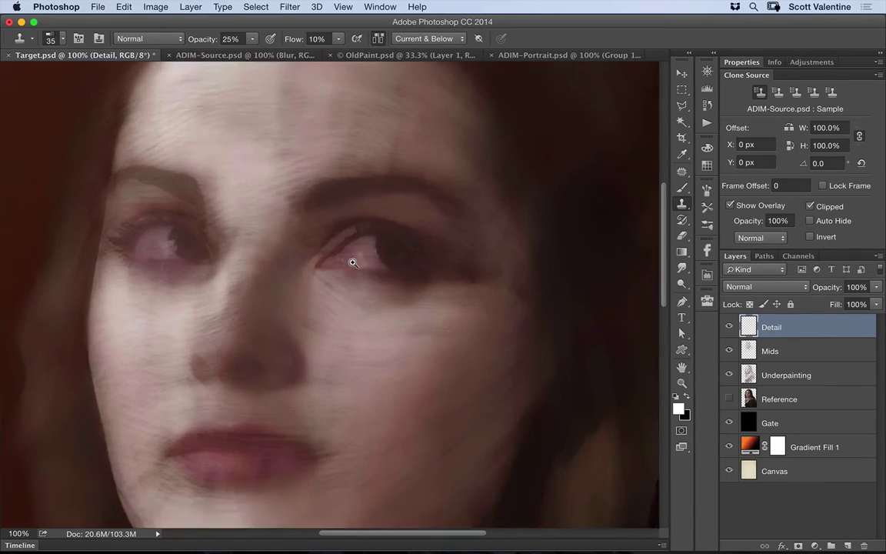
drag(352, 257, 385, 254)
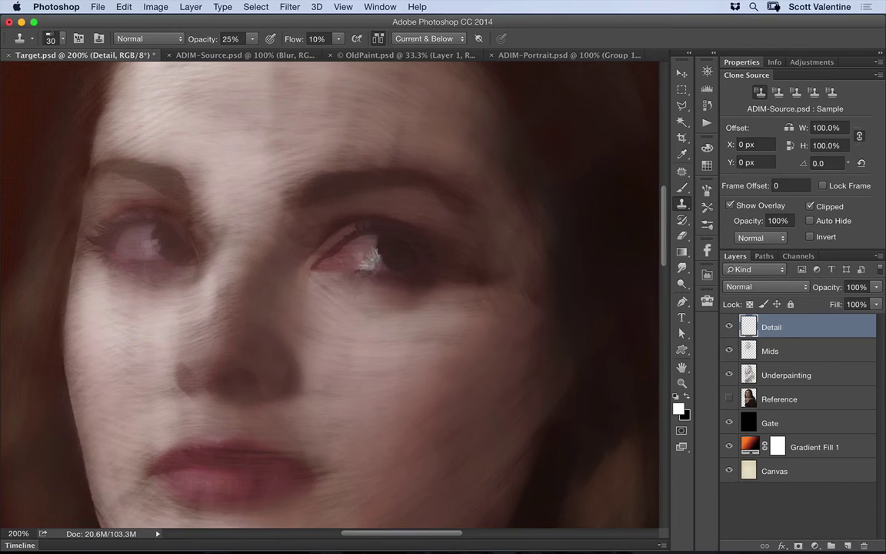
key([)
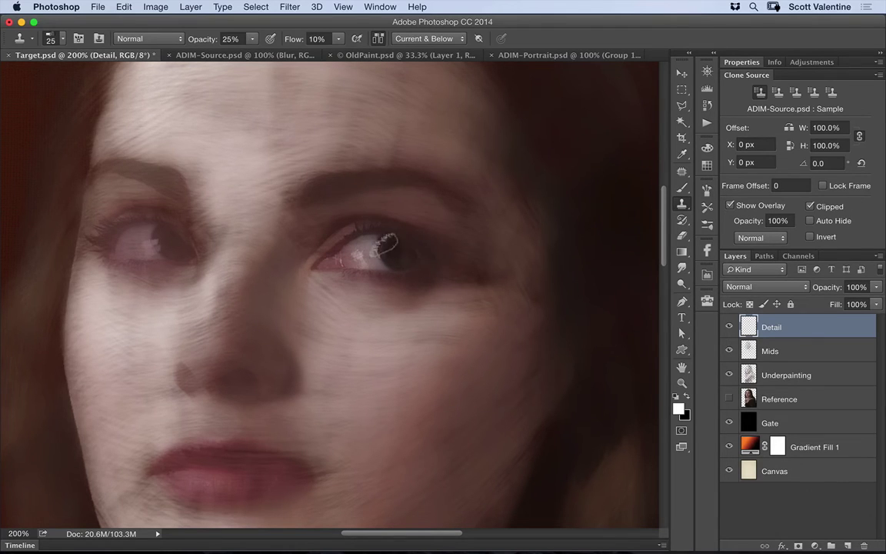
key(bracketleft)
key(bracketleft)
key(bracketleft)
- Clone sharp detail into the iris, white and upper lashes of the lit-side eye with the size 10 brush
drag(393, 300, 551, 269)
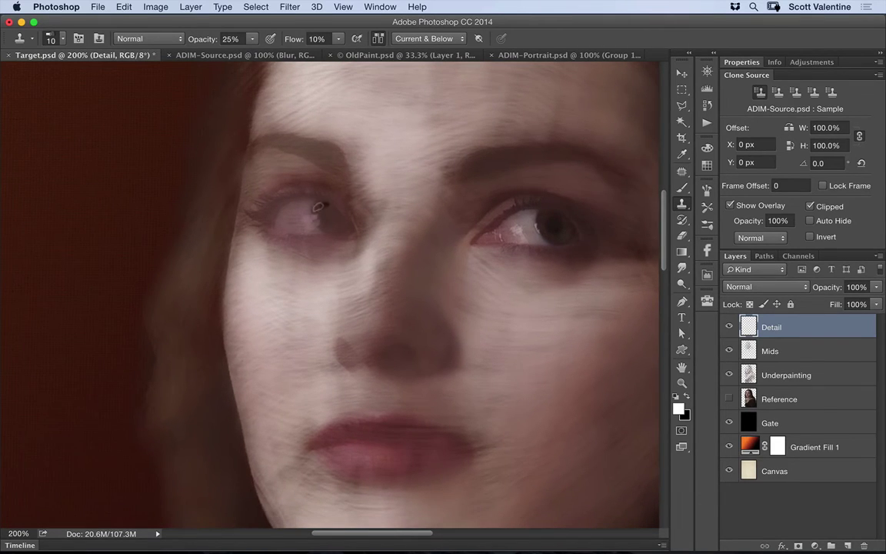
mouse_move(318, 207)
mouse_down()
mouse_move(284, 186)
mouse_move(272, 197)
mouse_up()
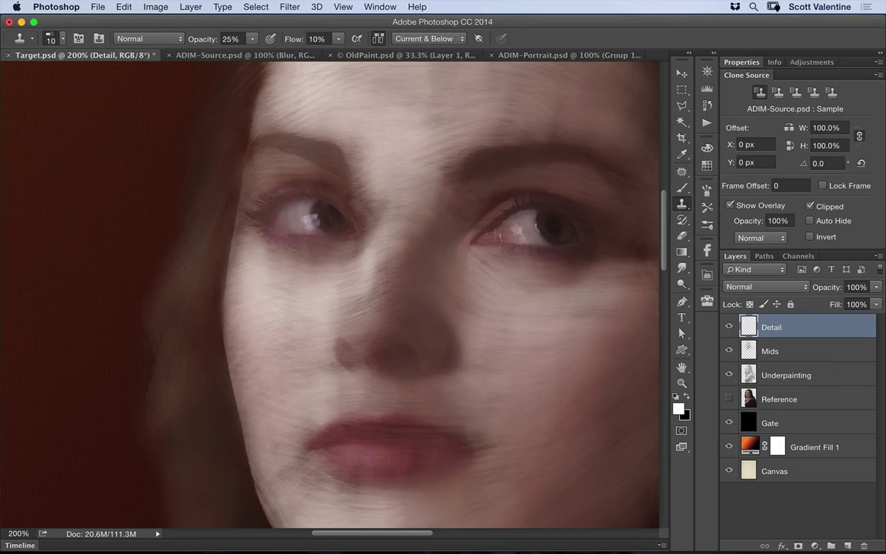
drag(266, 195, 273, 190)
click(286, 228)
- Enlarge the clone brush to size 30 and bring sharp detail into the nose and the lower lip's highlights
key(bracketright)
key(bracketright)
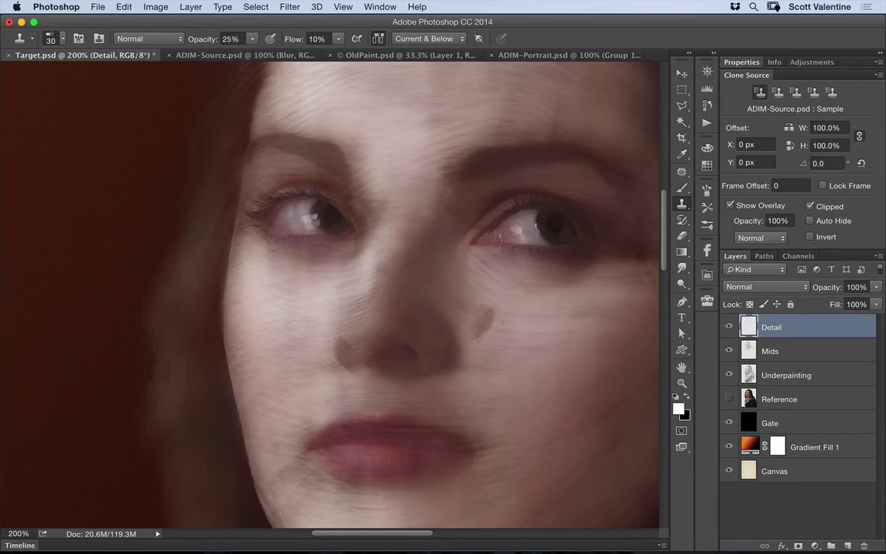
drag(435, 291, 471, 315)
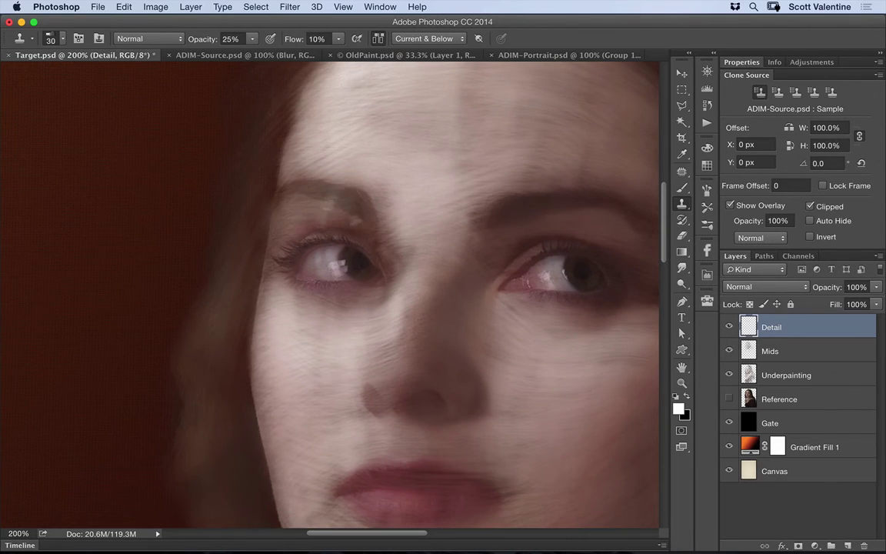
scroll(488, 306, down, 5)
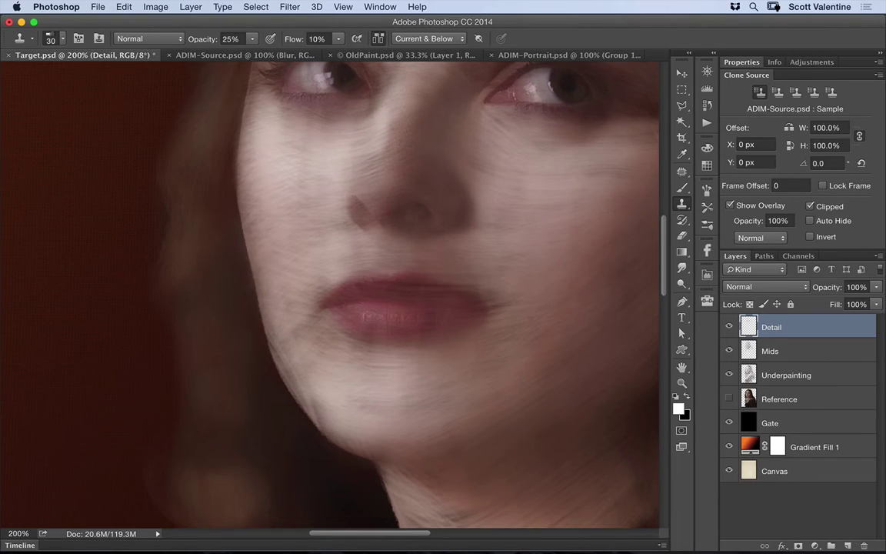
drag(506, 251, 367, 341)
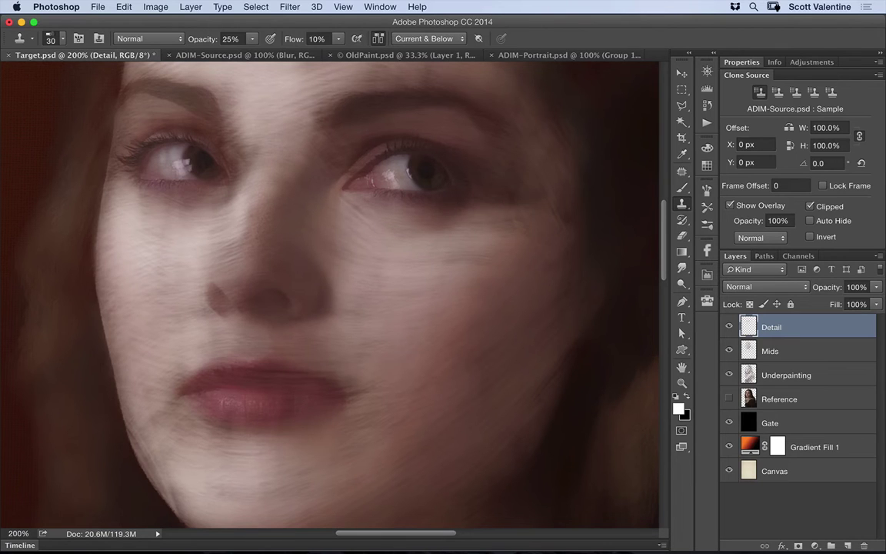
- Check the whole portrait, and clone sharp skin texture onto the forehead highlight and the nose
alt+click(457, 293)
alt+click(459, 297)
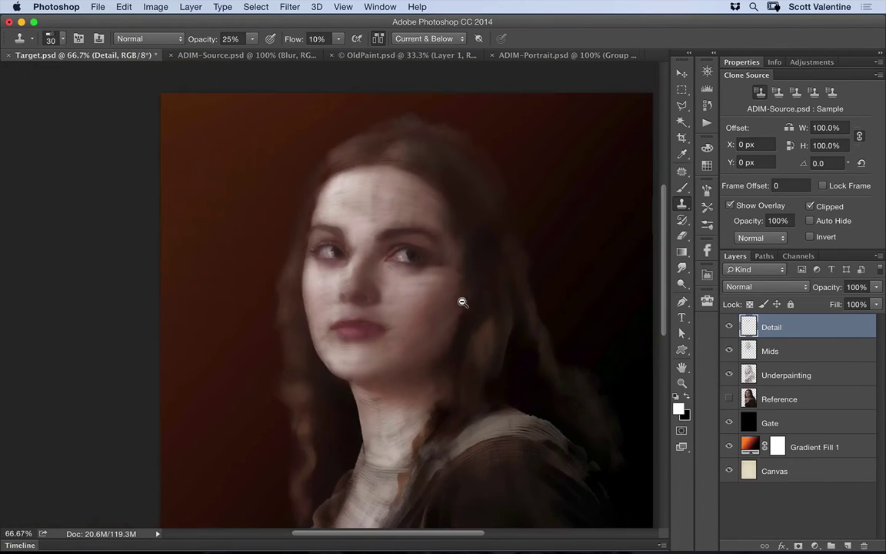
alt+click(460, 298)
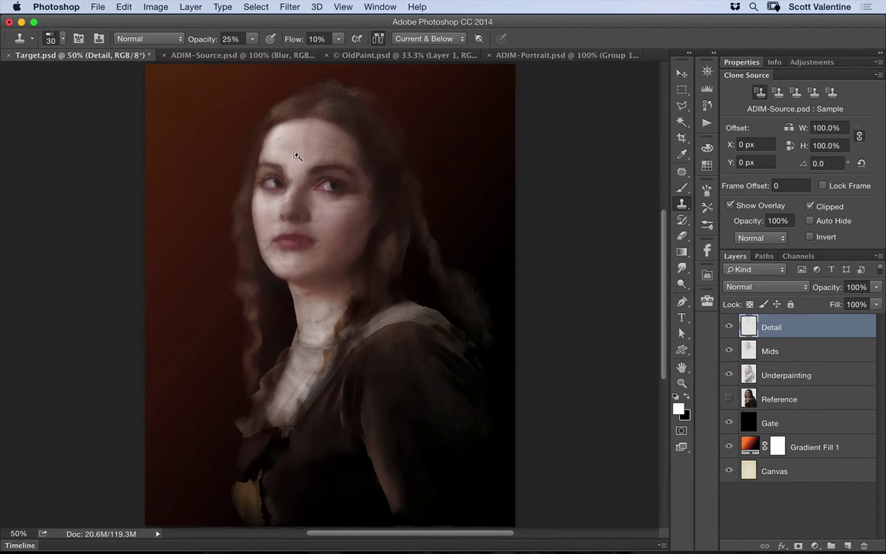
key(super+plus)
key(super+plus)
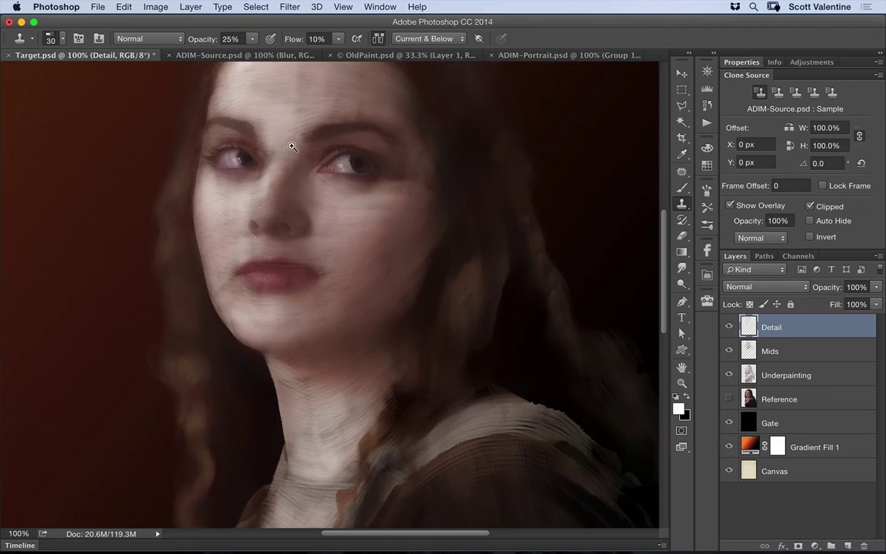
key(super+plus)
key(super+plus)
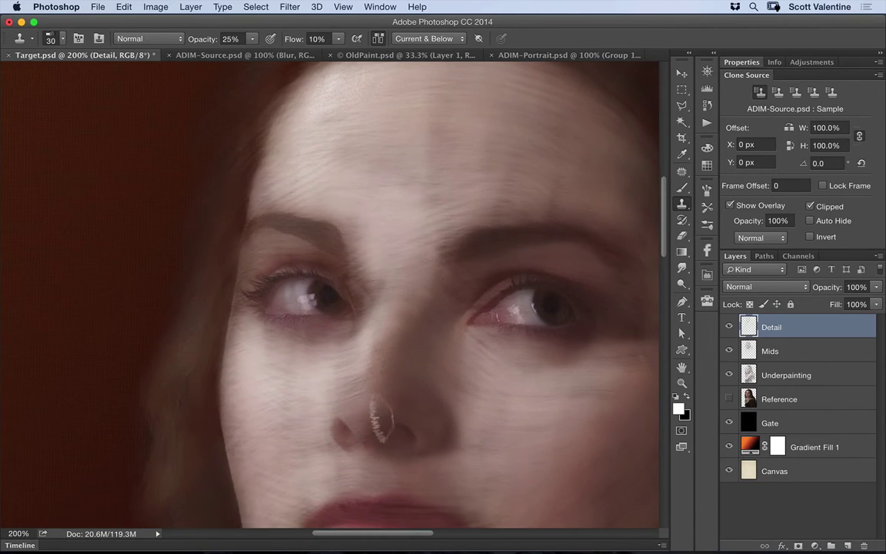
drag(398, 231, 400, 291)
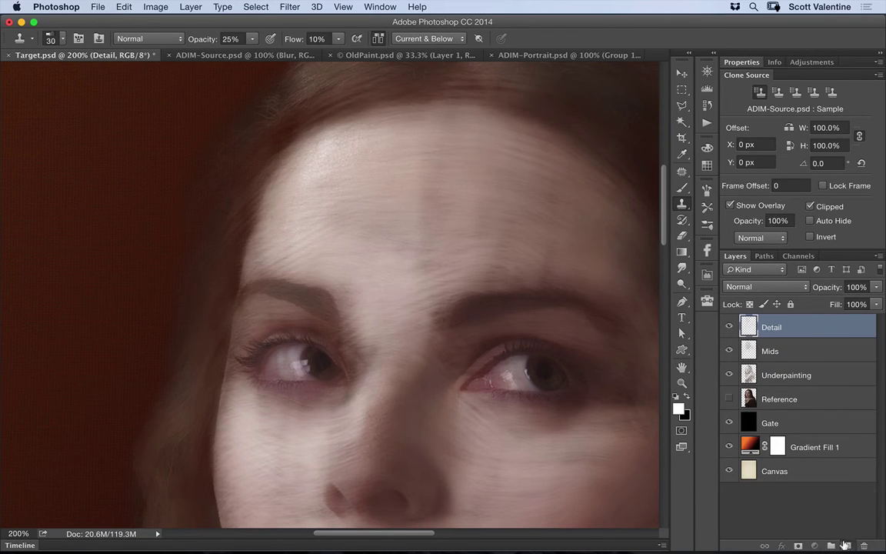
- Add a new layer above Detail, and in ADIM-Source.psd show the Blur layer at 99% opacity
key(super+alt+shift+n)
click(232, 56)
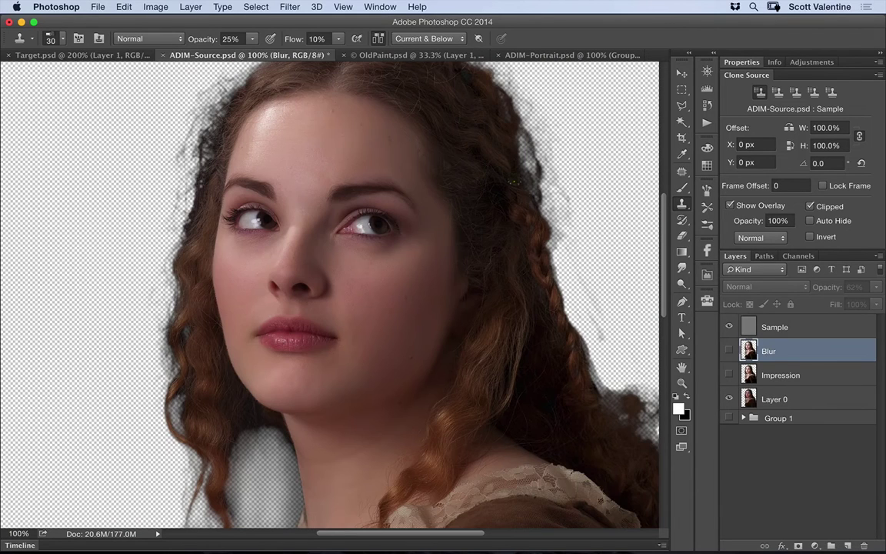
click(729, 351)
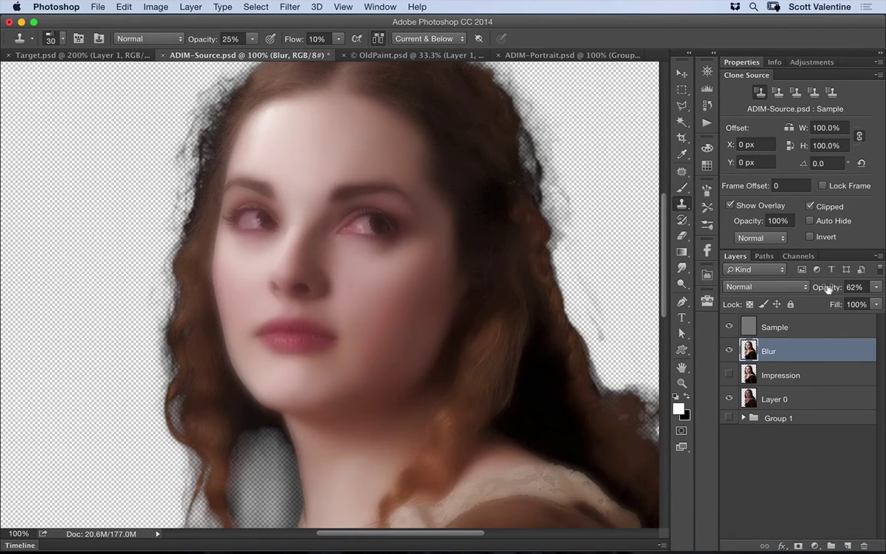
drag(828, 287, 879, 287)
drag(818, 287, 835, 286)
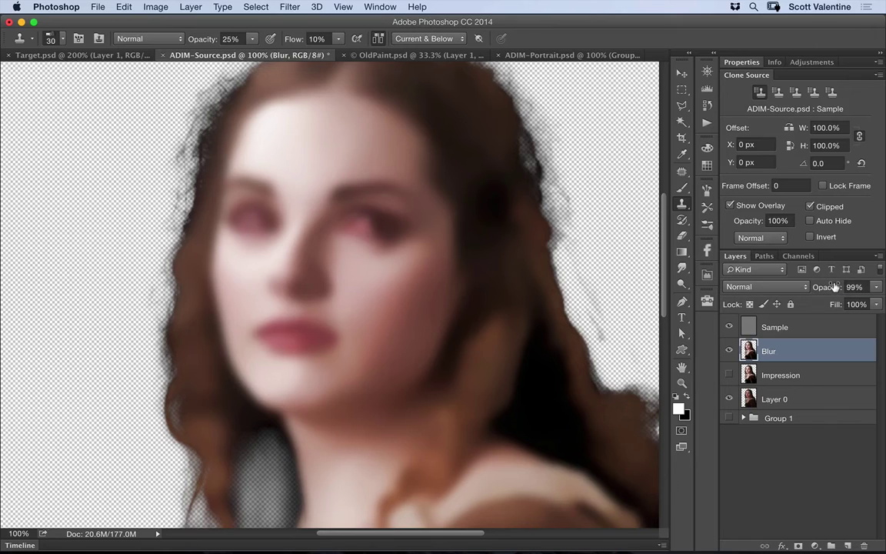
- In Target.psd, clone soft strokes onto the new layer over the forehead, the lit-side cheek and beside the nose
click(103, 56)
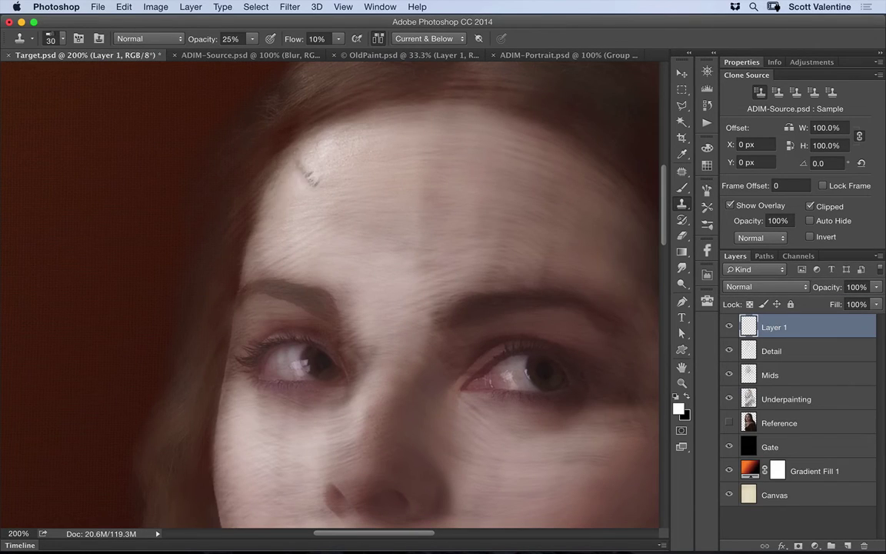
mouse_move(381, 173)
mouse_down()
mouse_move(254, 200)
mouse_move(238, 239)
mouse_move(338, 242)
mouse_move(361, 157)
mouse_up()
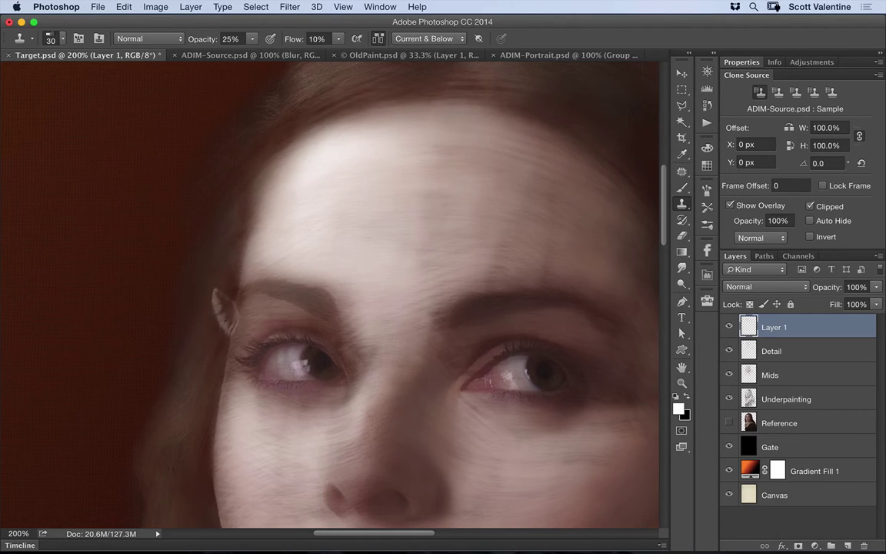
drag(461, 250, 499, 164)
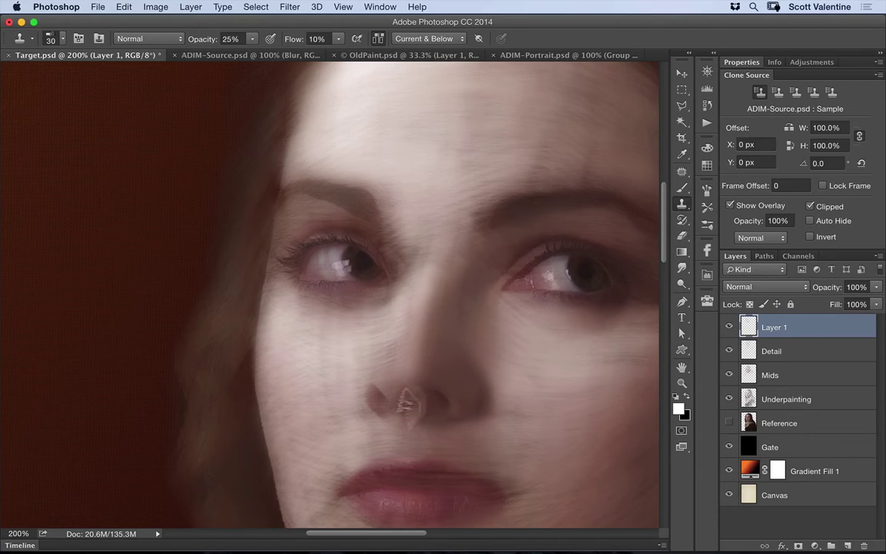
mouse_move(388, 353)
mouse_down()
mouse_move(379, 315)
mouse_move(371, 331)
mouse_move(386, 317)
mouse_move(325, 321)
mouse_up()
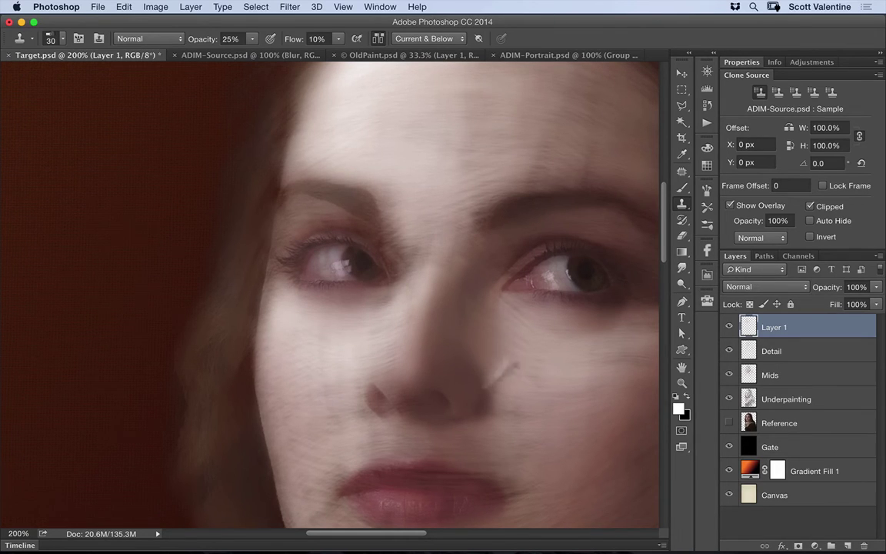
scroll(450, 336, down, 5)
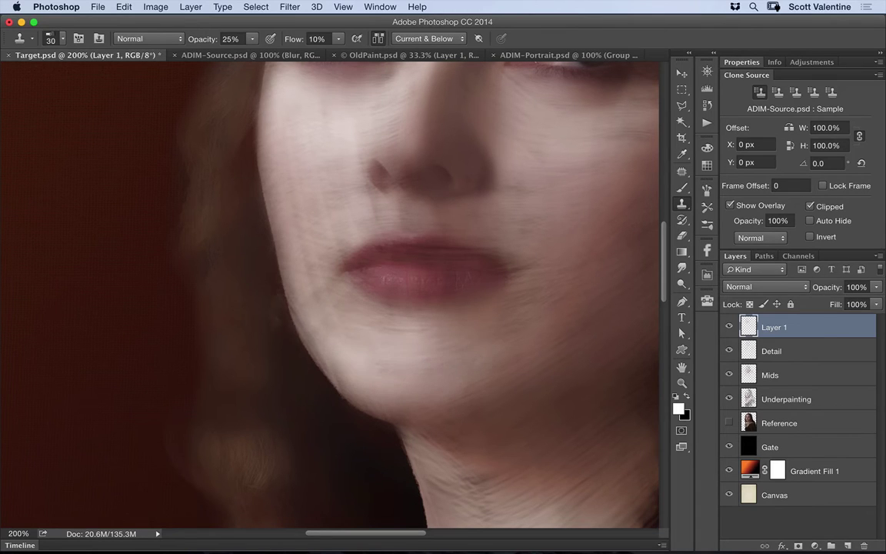
- Soften the shadow side of the forehead, the temple and the shadow-side cheek with cloned strokes
scroll(323, 246, up, 5)
scroll(323, 246, right, 3)
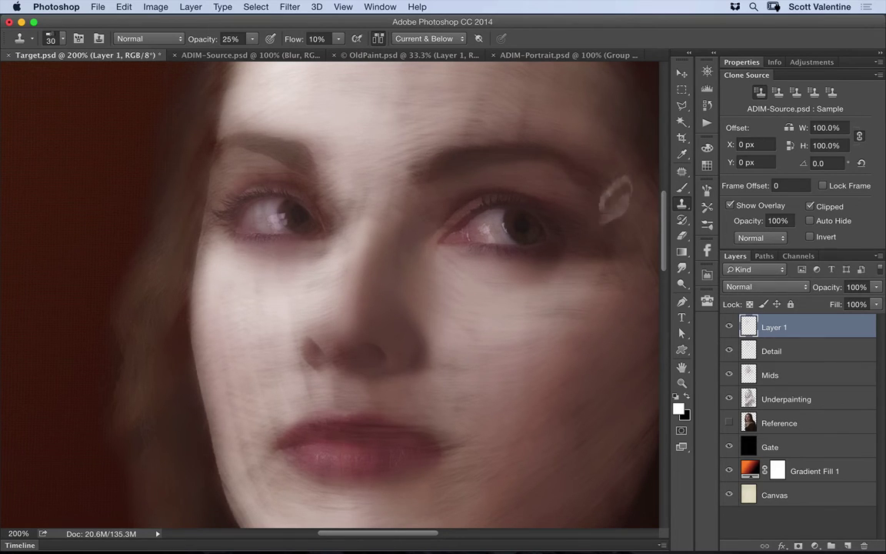
scroll(534, 281, up, 5)
scroll(534, 280, right, 3)
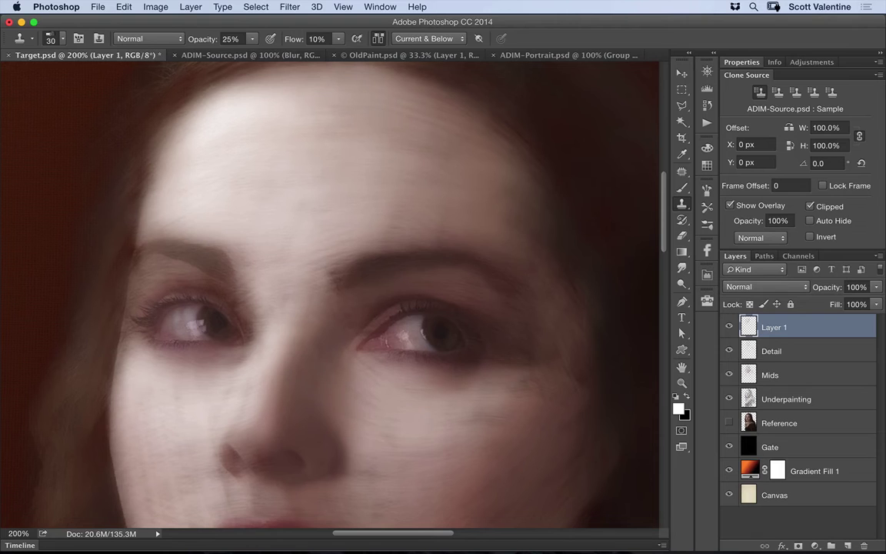
scroll(331, 292, down, 5)
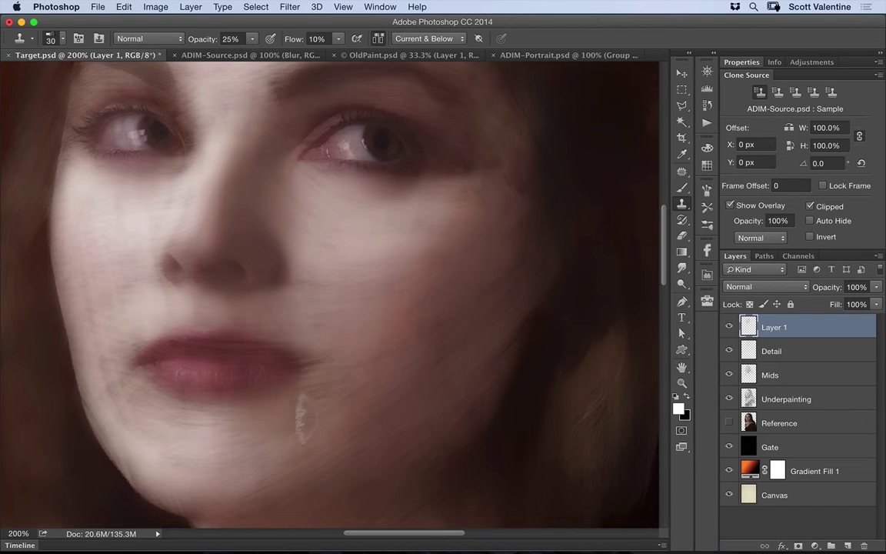
- Smooth the underside of the chin and the upper neck with cloned soft strokes
mouse_move(509, 357)
mouse_down()
mouse_move(574, 223)
mouse_move(595, 201)
mouse_up()
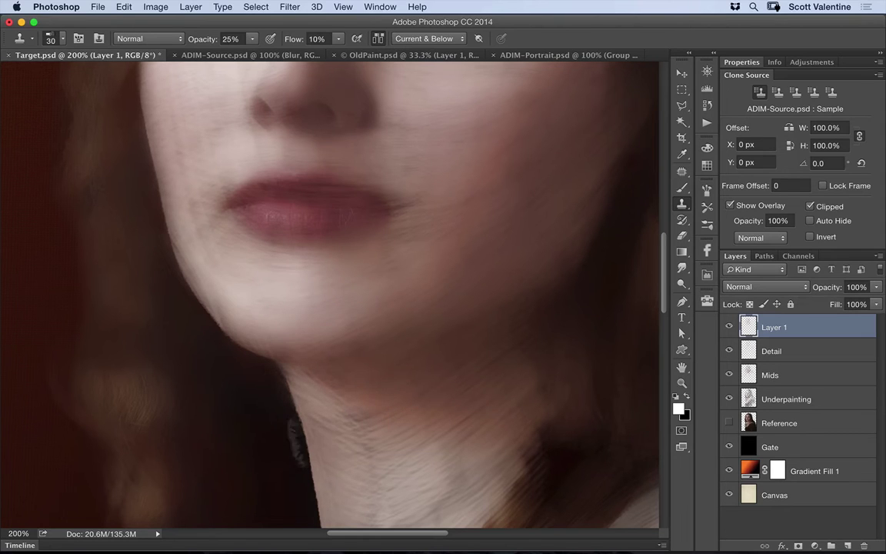
scroll(370, 402, down, 5)
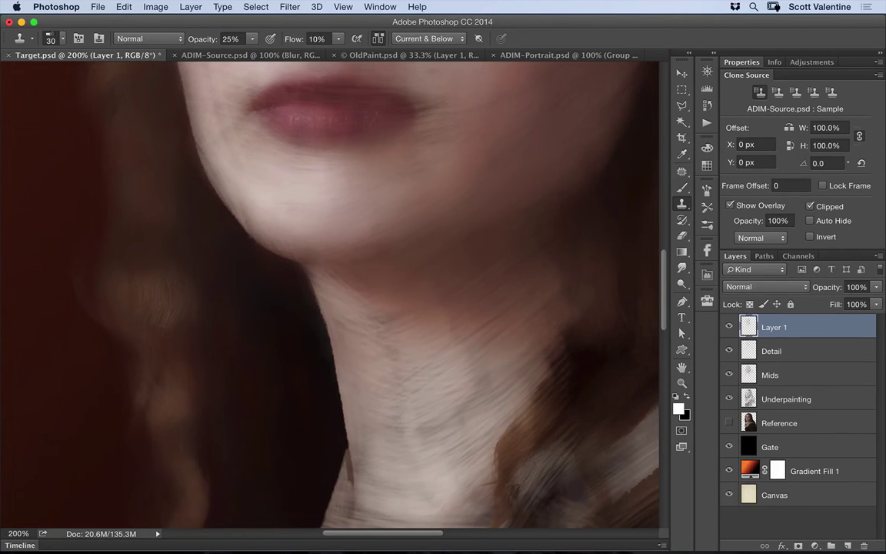
mouse_move(372, 348)
mouse_down()
mouse_move(411, 389)
mouse_move(423, 417)
mouse_move(471, 338)
mouse_move(385, 369)
mouse_up()
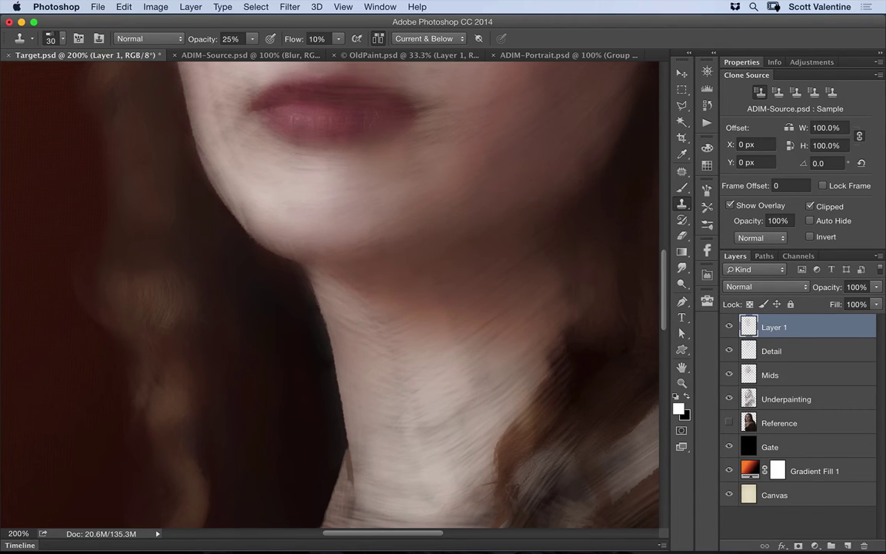
- Smooth the lit-side cheek and jawline, the skin around the mouth and the chin with cloned soft strokes
scroll(407, 139, up, 5)
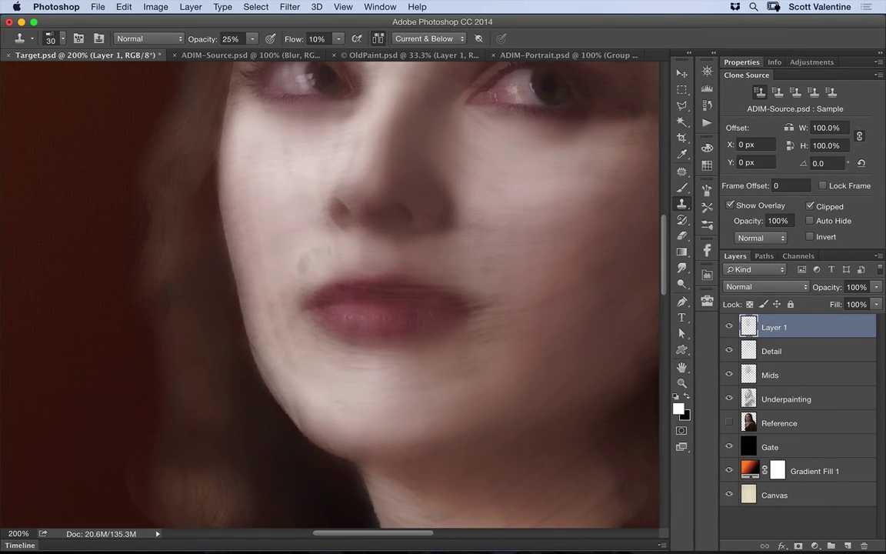
mouse_move(314, 260)
mouse_down()
mouse_move(248, 278)
mouse_move(230, 249)
mouse_move(206, 236)
mouse_up()
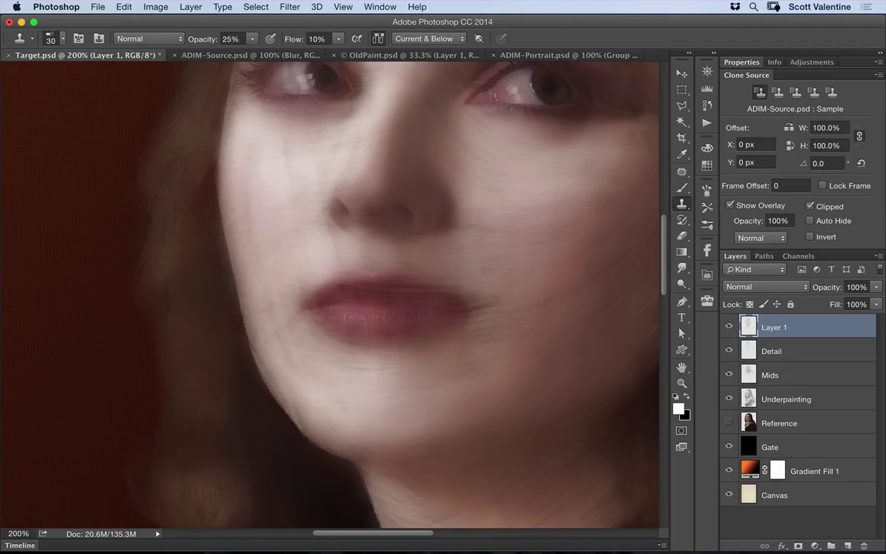
mouse_move(231, 153)
mouse_down()
mouse_move(221, 182)
mouse_move(275, 231)
mouse_move(269, 127)
mouse_move(280, 183)
mouse_up()
mouse_move(288, 139)
mouse_down()
mouse_move(311, 230)
mouse_move(286, 260)
mouse_move(290, 288)
mouse_move(504, 252)
mouse_move(395, 259)
mouse_up()
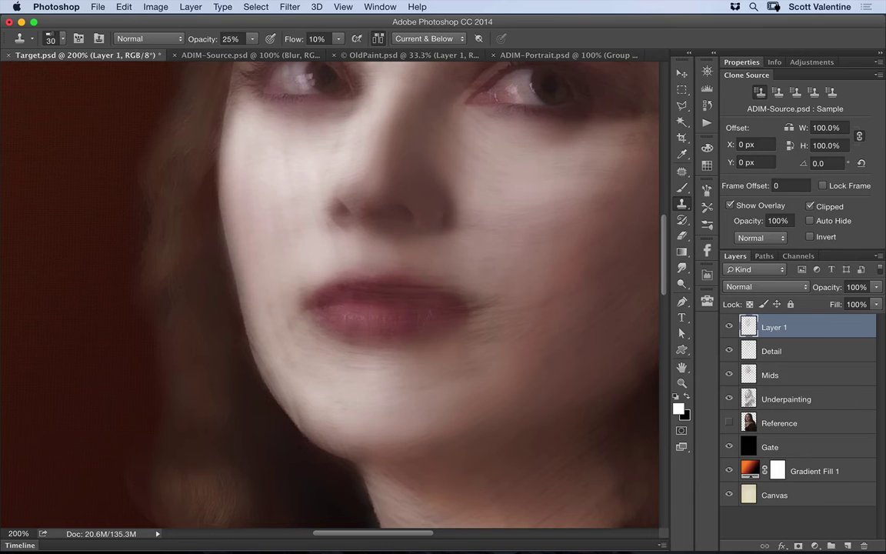
mouse_move(315, 342)
mouse_down()
mouse_move(242, 316)
mouse_move(350, 365)
mouse_move(470, 354)
mouse_up()
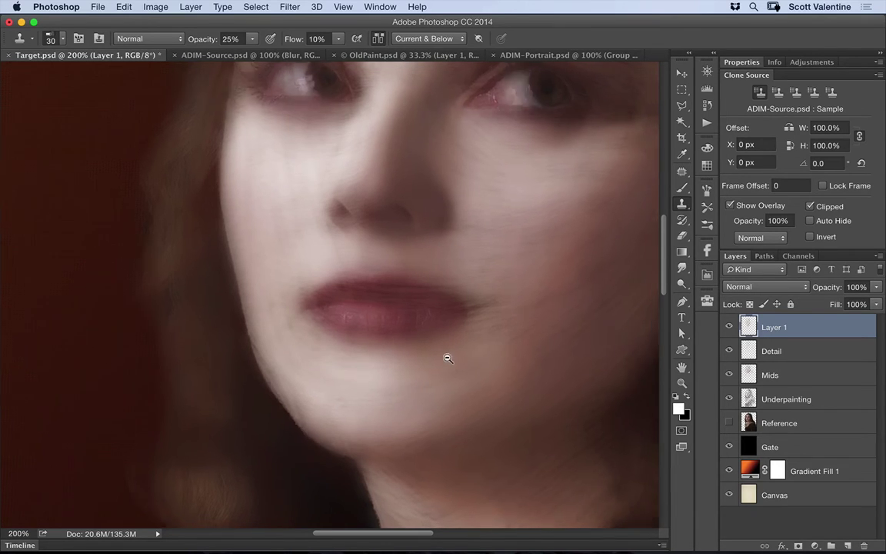
scroll(462, 358, down, 3)
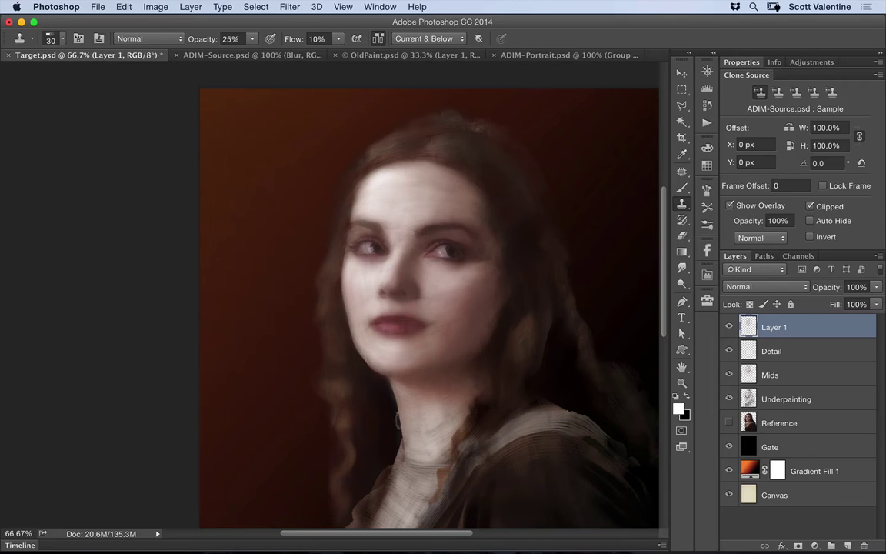
- Smooth the skin from the lower neck down to the neckline with a cloned soft stroke
scroll(447, 292, down, 5)
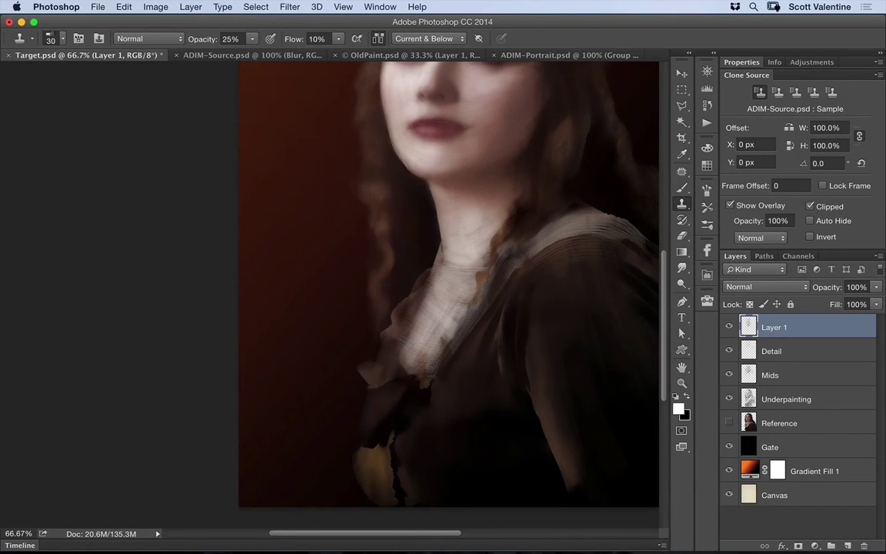
drag(483, 283, 442, 356)
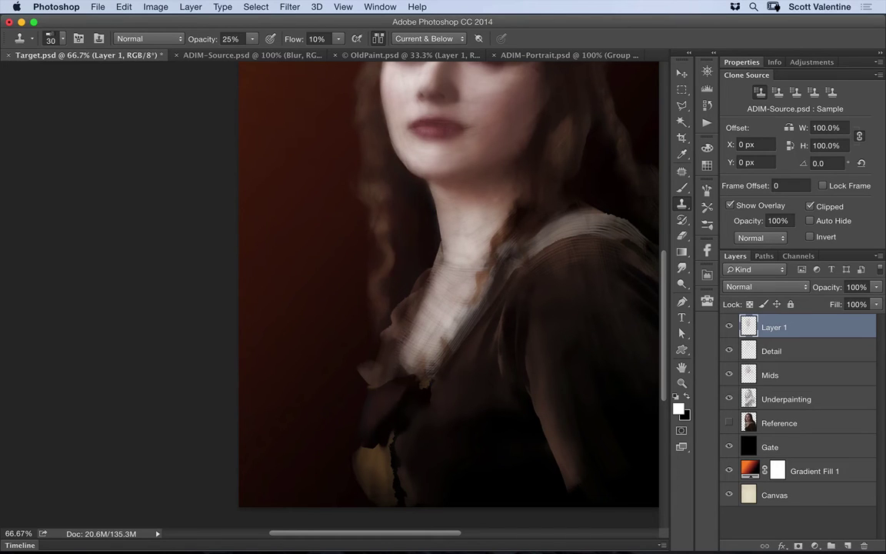
scroll(446, 292, up, 4)
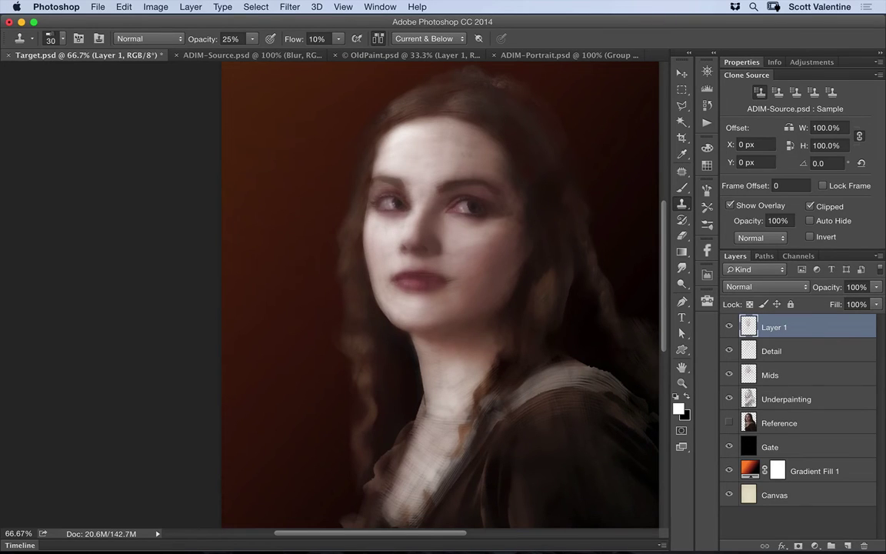
- Set the Blur layer in ADIM-Source.psd to Multiply, and lower the Clone Stamp opacity to 10% back in Target.psd
click(230, 55)
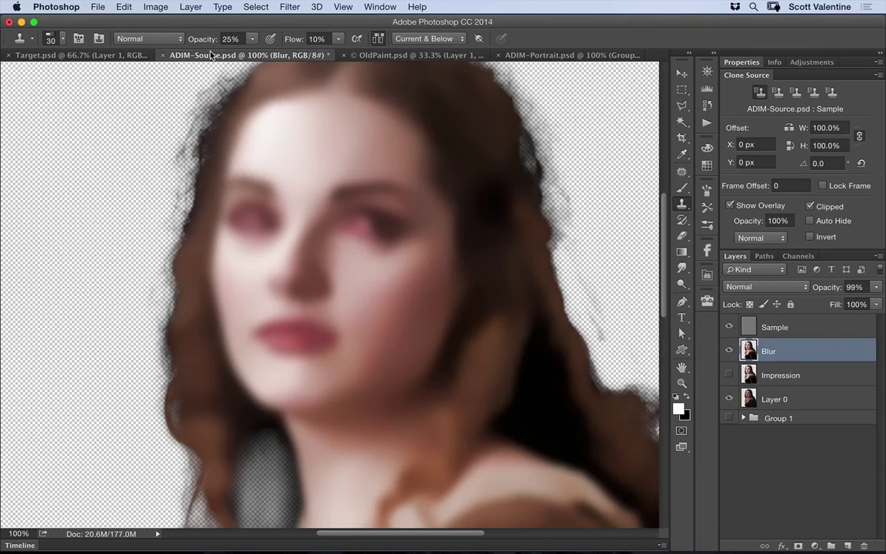
click(792, 286)
click(790, 327)
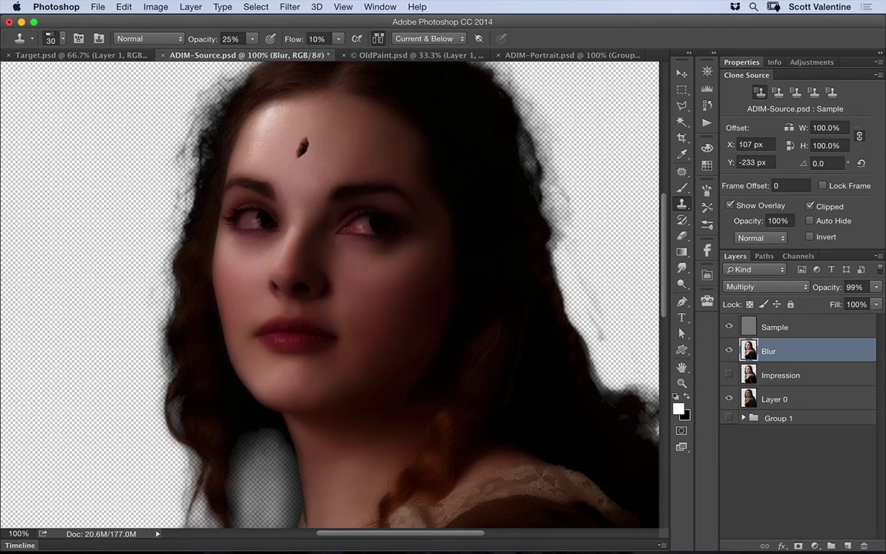
click(93, 53)
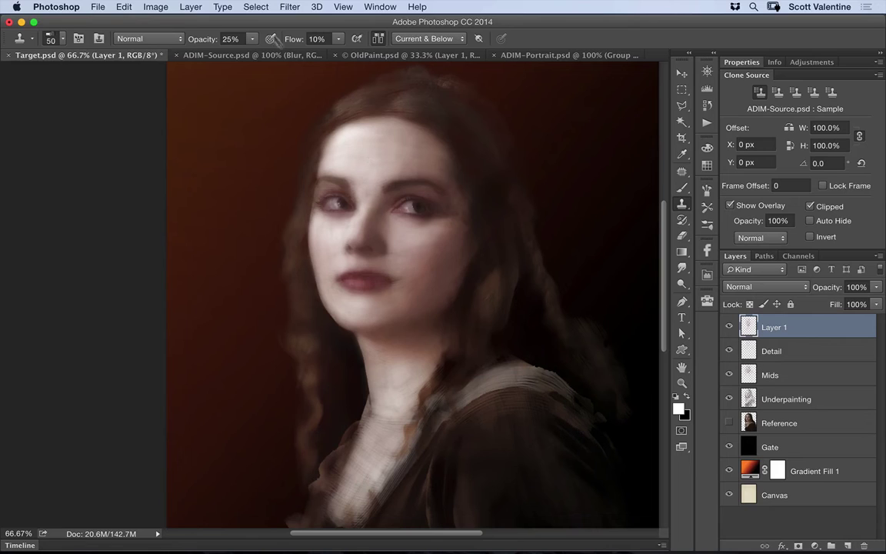
drag(204, 36, 202, 39)
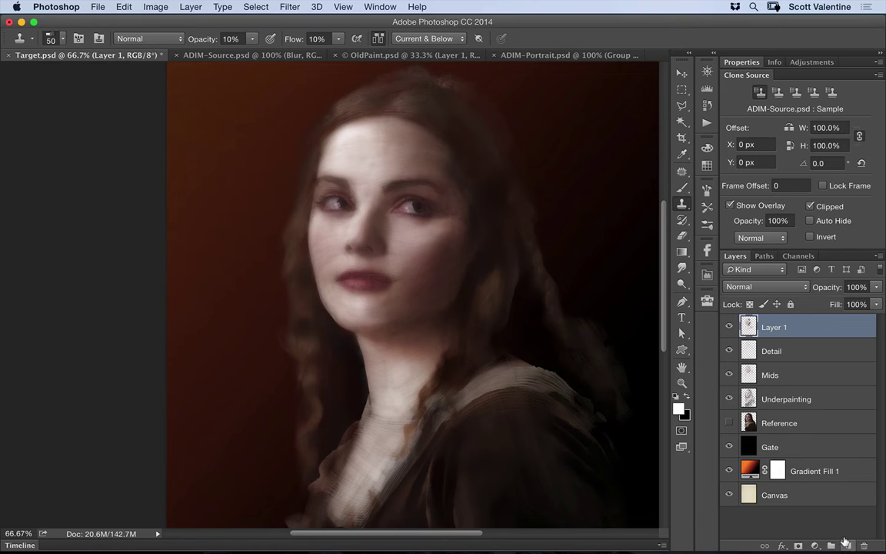
- Add a new layer above Layer 1 in Target.psd; in ADIM-Source.psd, set the Blur layer to Screen and show the Impression layer
key(super+alt+shift+n)
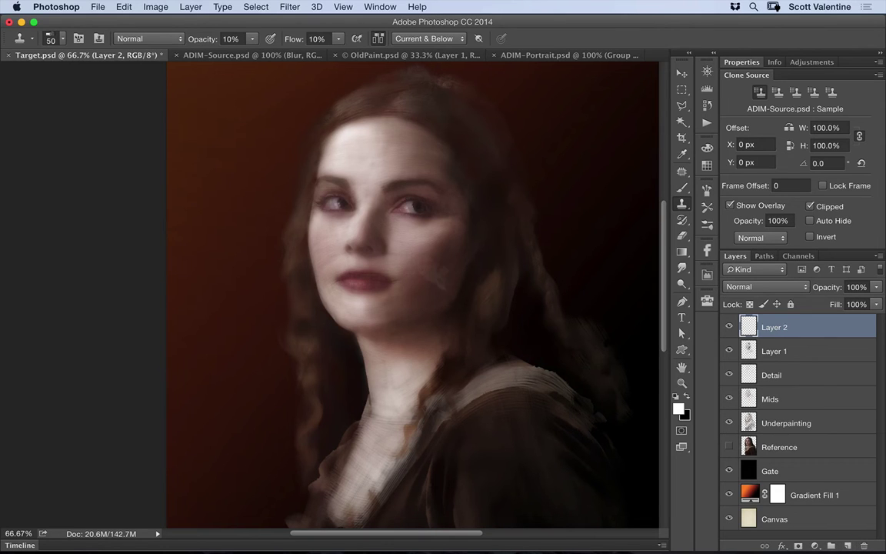
click(229, 55)
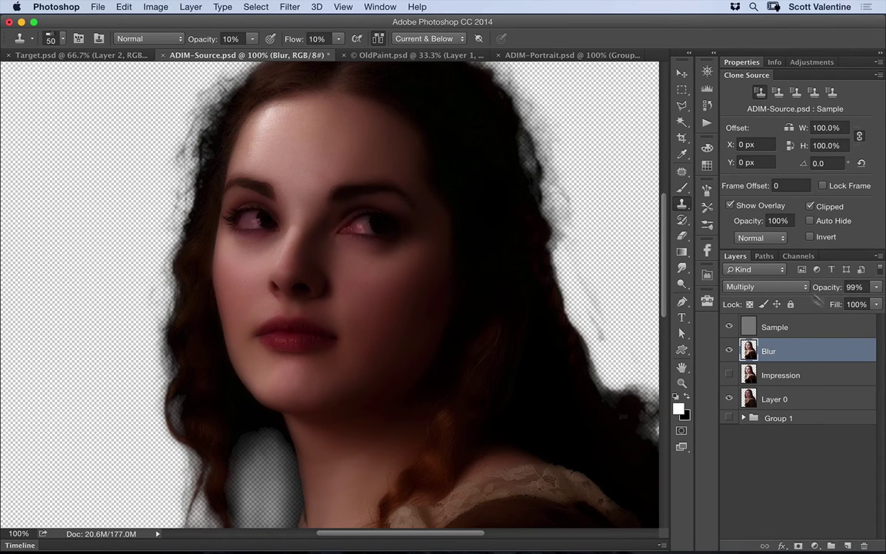
click(765, 286)
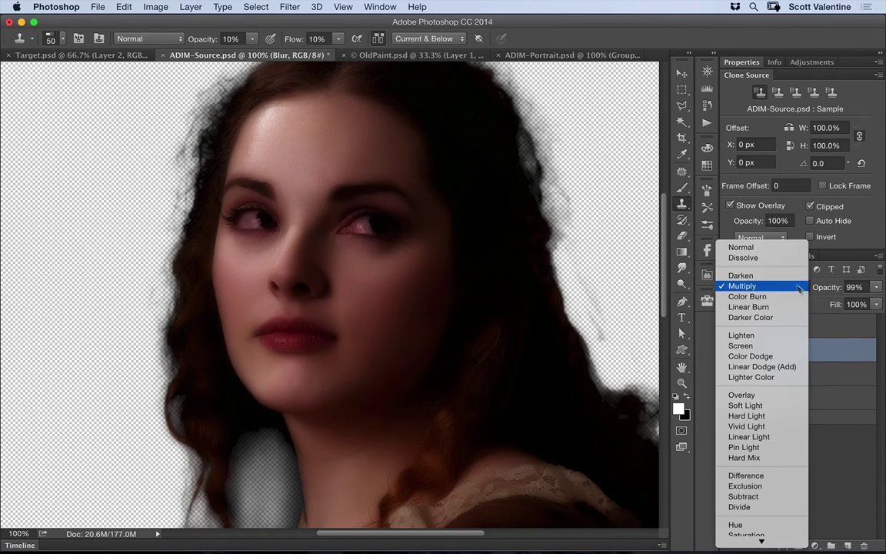
click(788, 348)
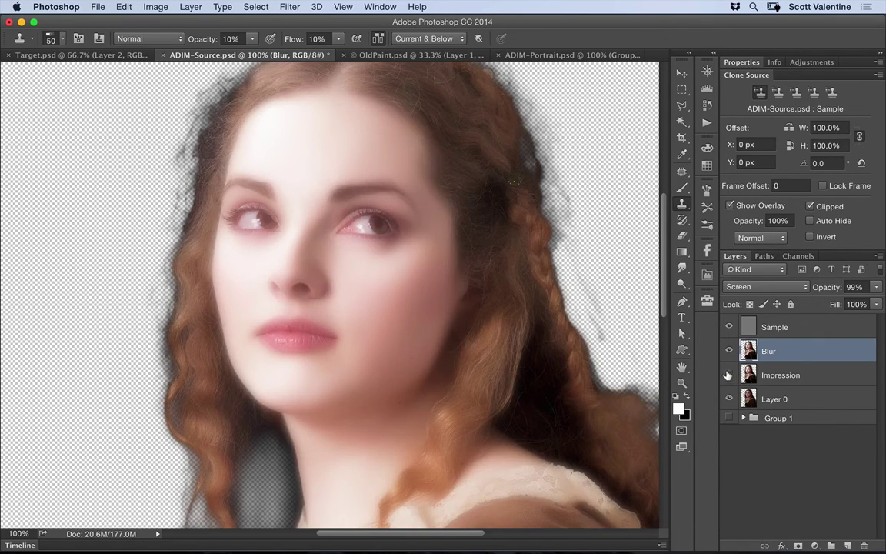
click(728, 375)
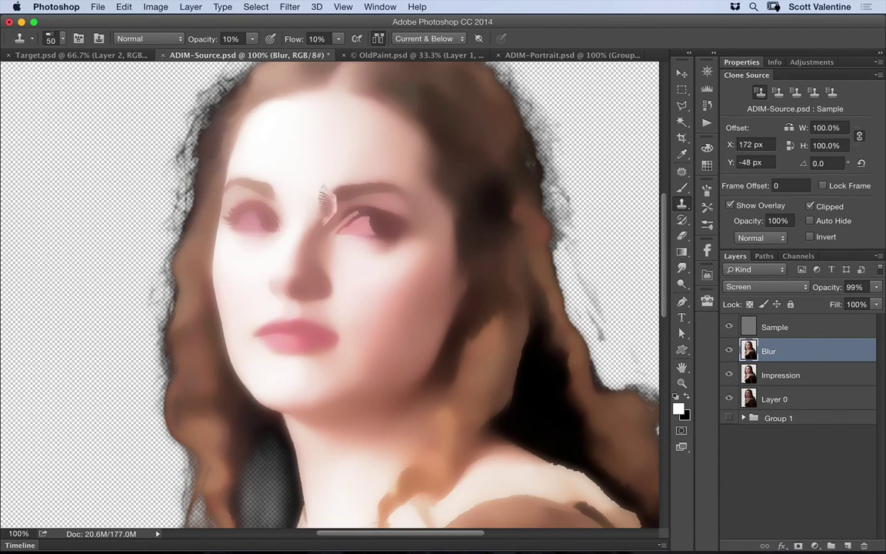
click(63, 55)
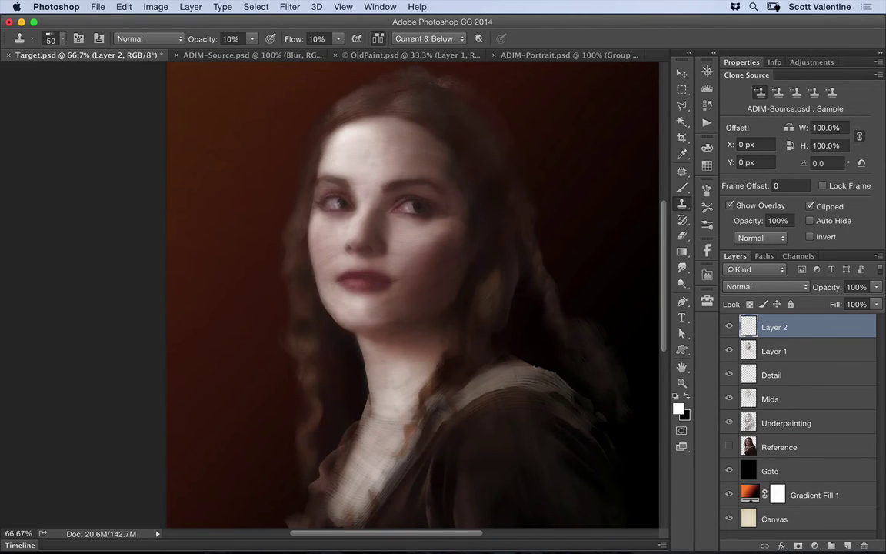
- On Layer 2 of Target.psd, clone highlights over the lit-side cheek and jawline with a size 40 brush
key(bracketleft)
key(bracketleft)
key(bracketleft)
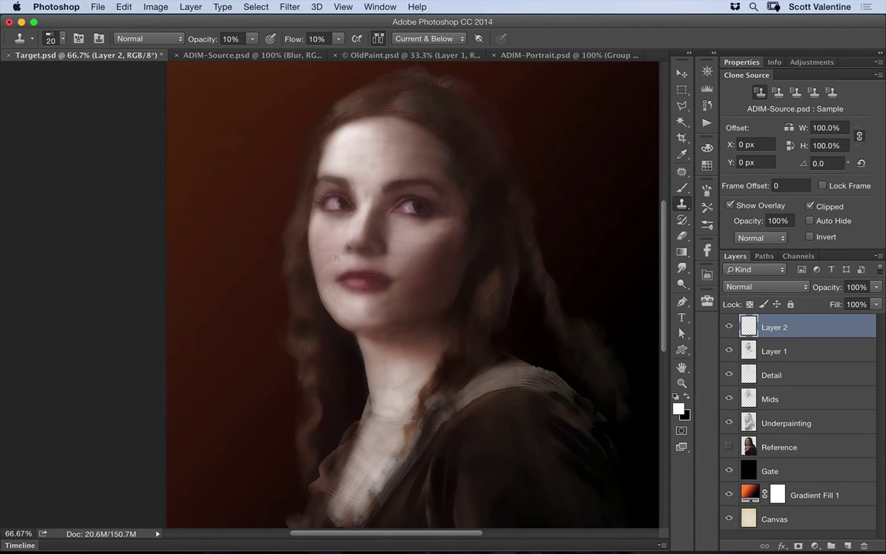
key(bracketright)
key(bracketright)
key(bracketright)
drag(315, 223, 334, 237)
mouse_move(329, 298)
mouse_down()
mouse_move(358, 335)
mouse_move(359, 326)
mouse_up()
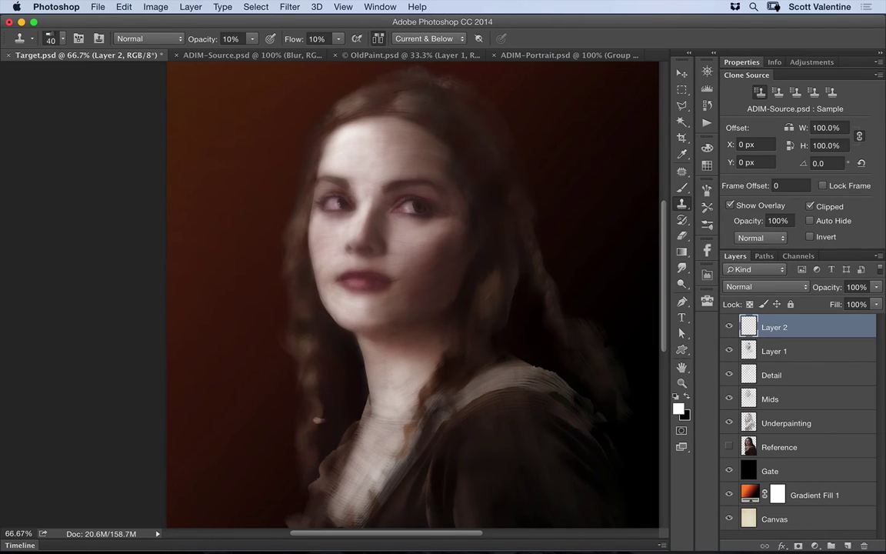
- Clone highlights onto the long lit-side lock, the shadow-side hair and the hair above the forehead
drag(308, 475, 312, 415)
drag(505, 282, 495, 287)
click(490, 329)
click(508, 233)
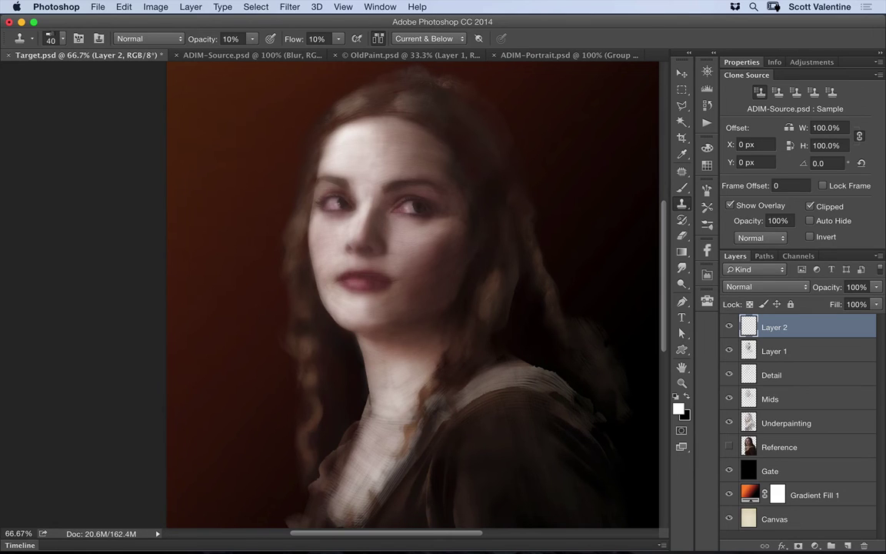
click(372, 97)
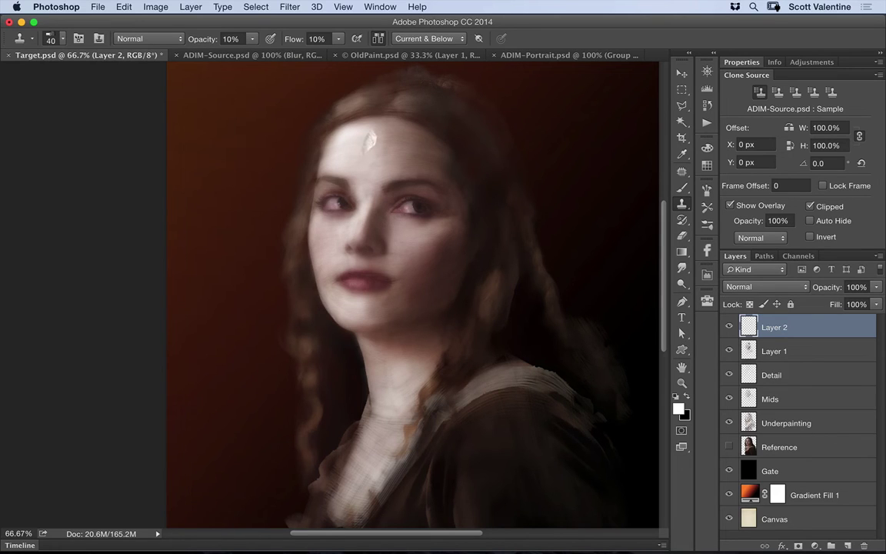
- Try brightening the forehead with the Clone Stamp in Screen mode on a new layer, using ADIM-Source.psd as the source
click(144, 35)
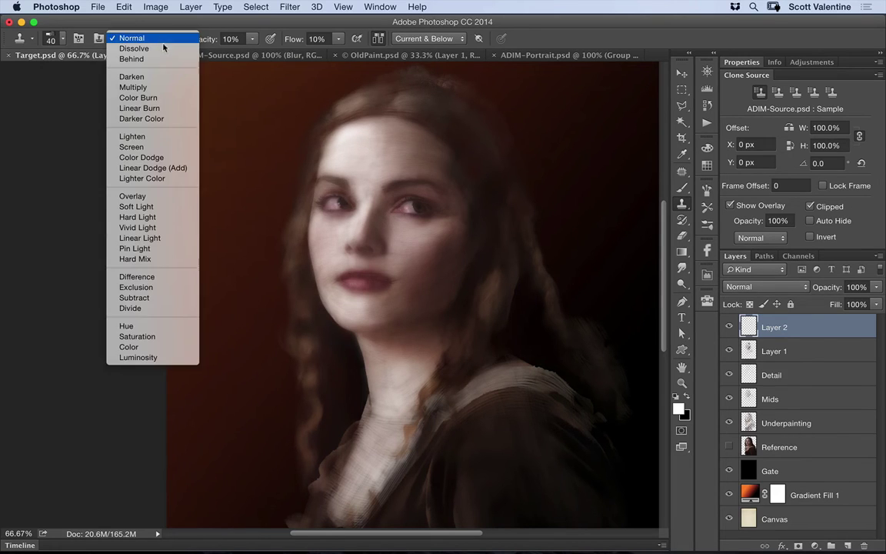
click(173, 146)
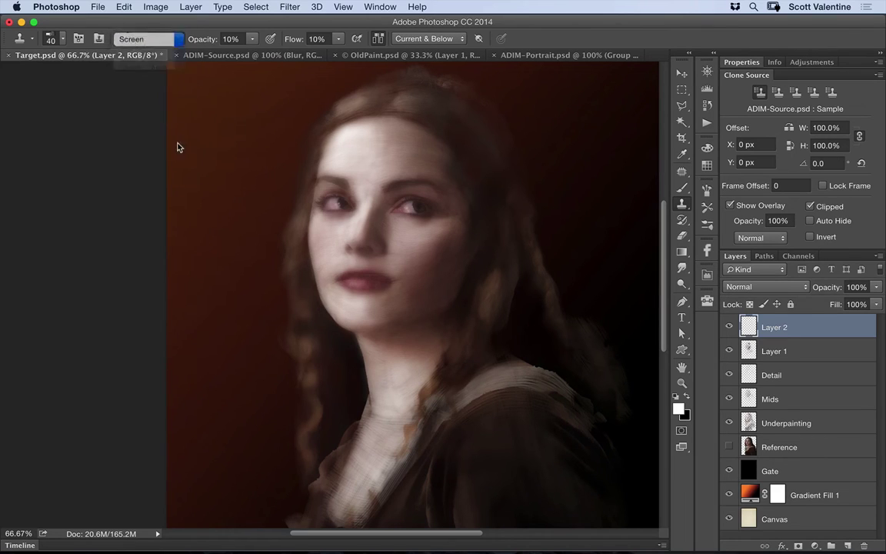
click(847, 546)
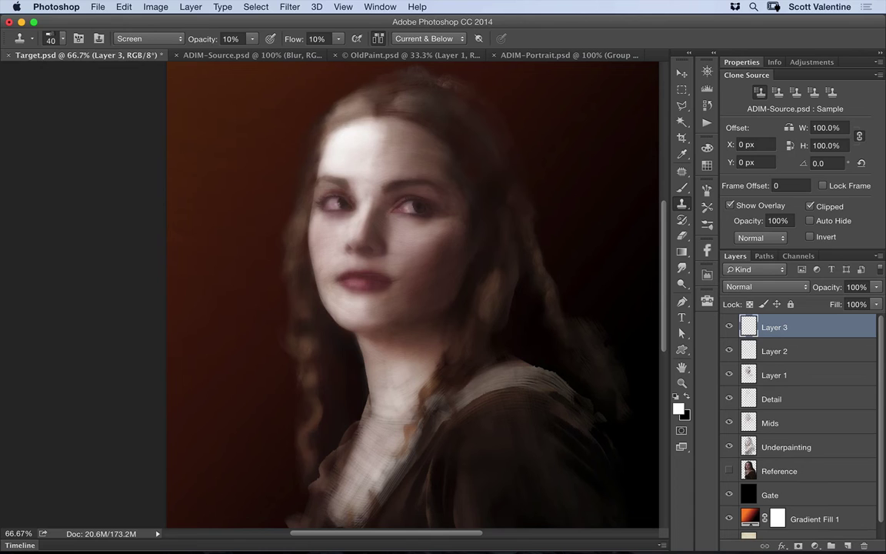
click(217, 56)
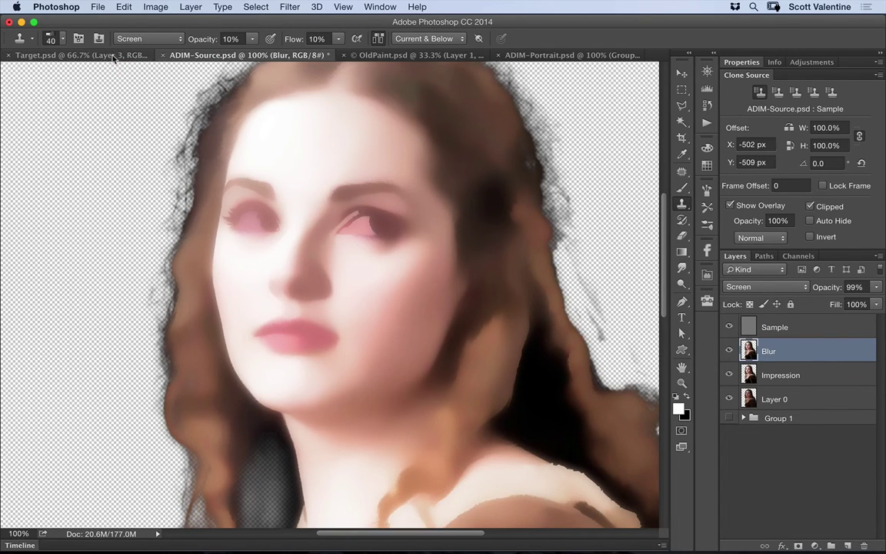
click(42, 54)
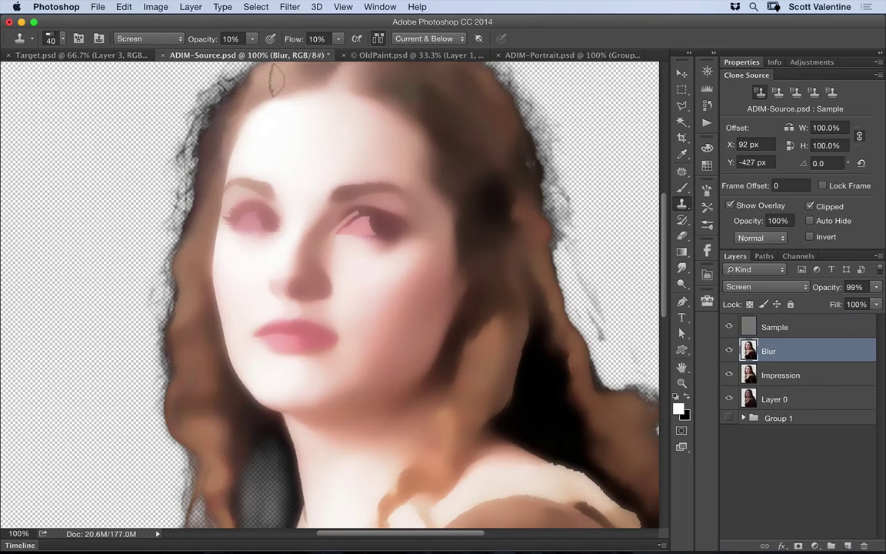
click(231, 55)
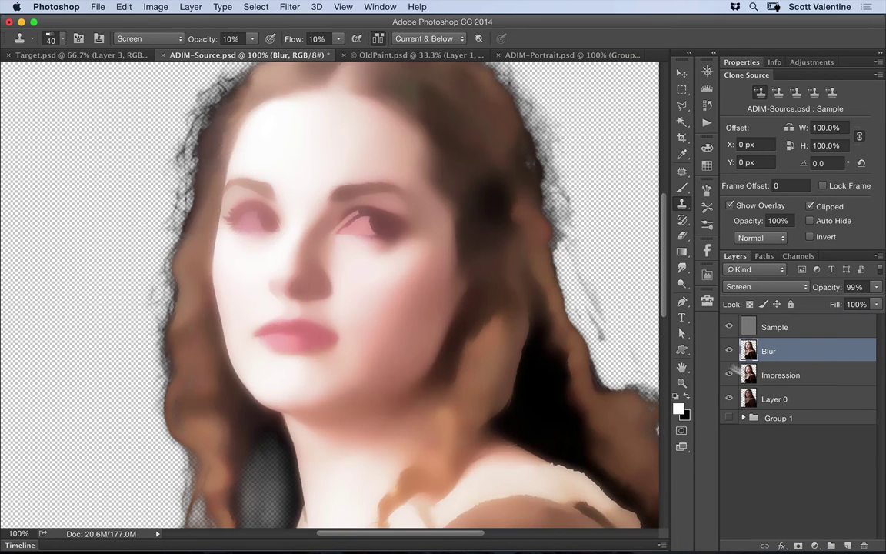
click(124, 54)
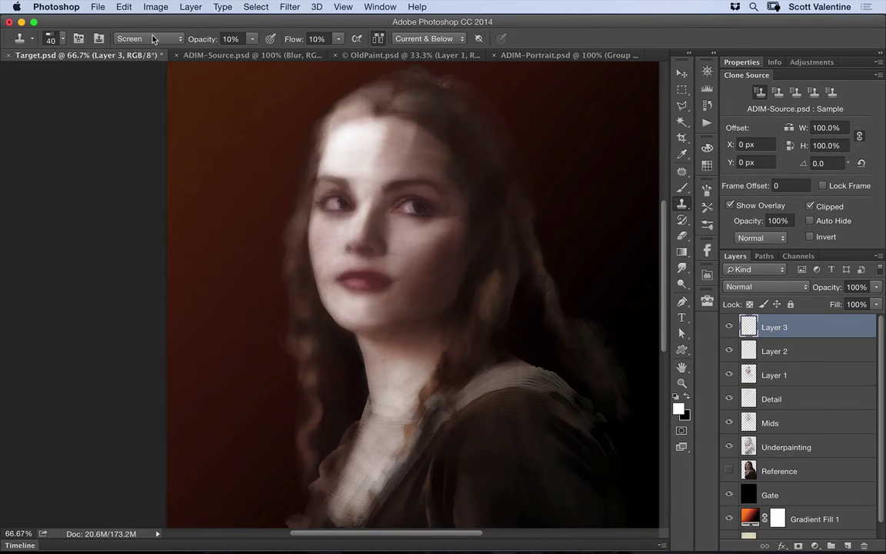
- Return the Clone Stamp to Normal mode and delete Layer 3
click(154, 39)
click(157, 9)
mouse_move(769, 327)
mouse_down()
mouse_move(769, 403)
mouse_move(815, 531)
mouse_move(861, 544)
mouse_up()
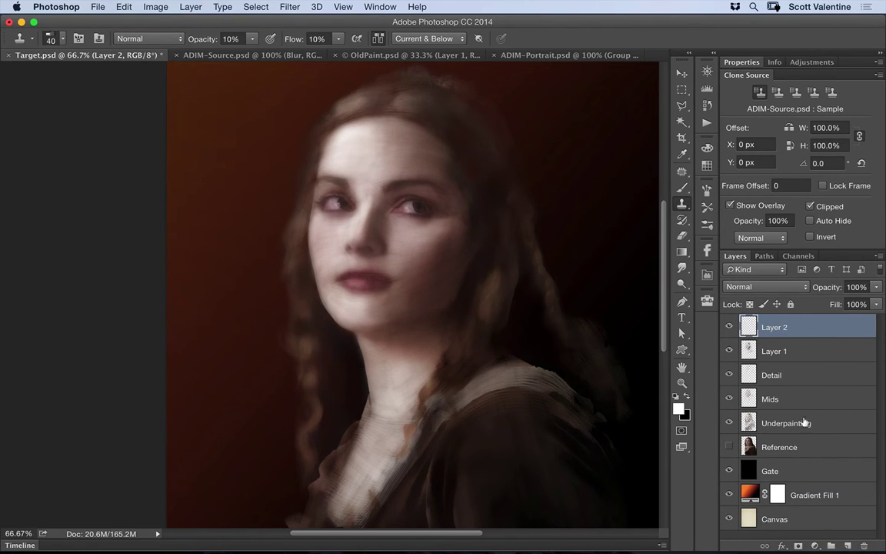
- Group the layers from Layer 2 down to Underpainting and add a Solid Color fill layer of ab6c0c above the group
shift+click(809, 423)
drag(809, 424, 831, 545)
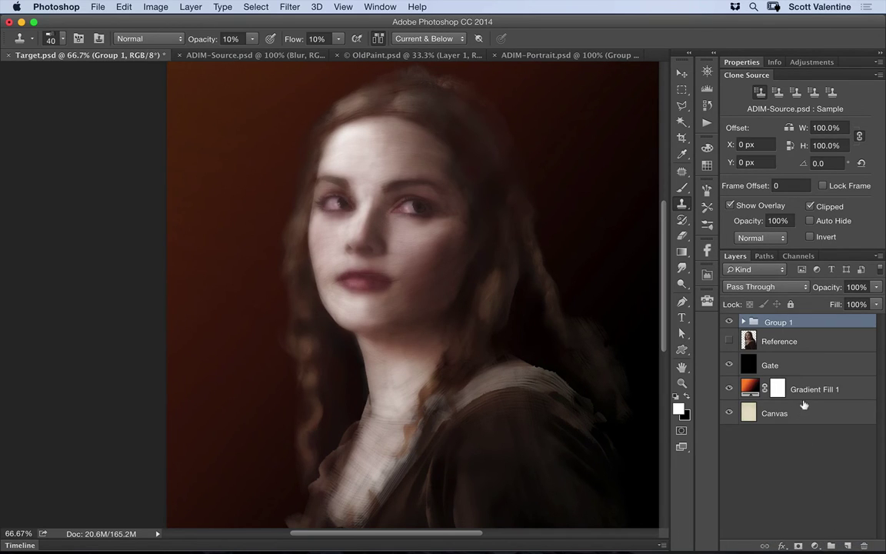
click(191, 8)
mouse_move(286, 118)
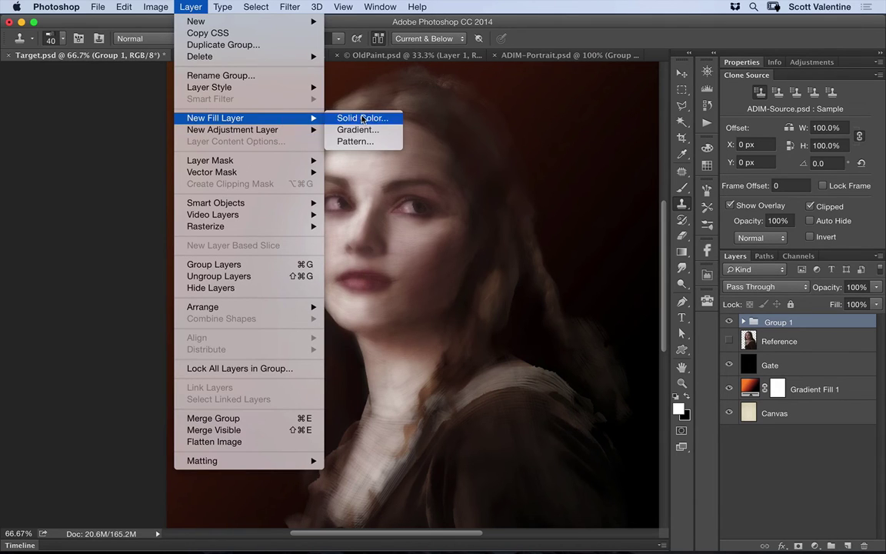
click(361, 119)
click(557, 296)
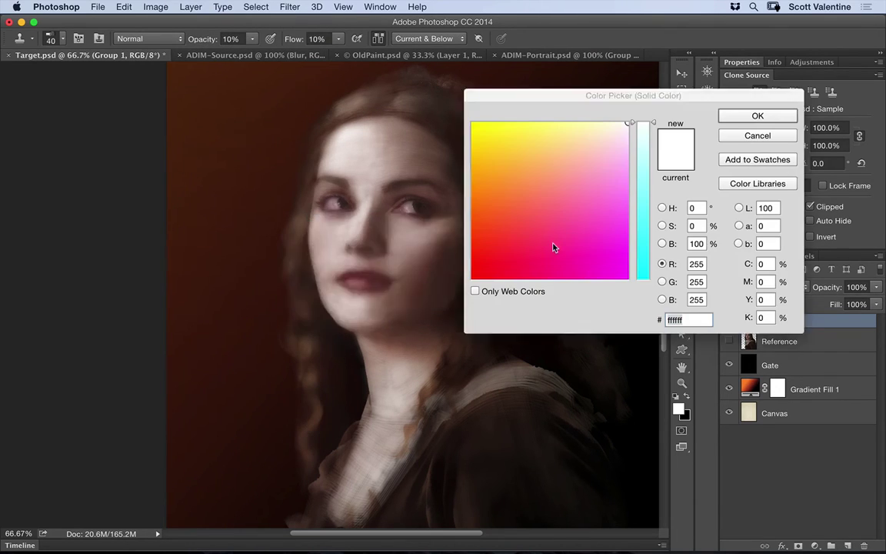
text(ab6c0c)
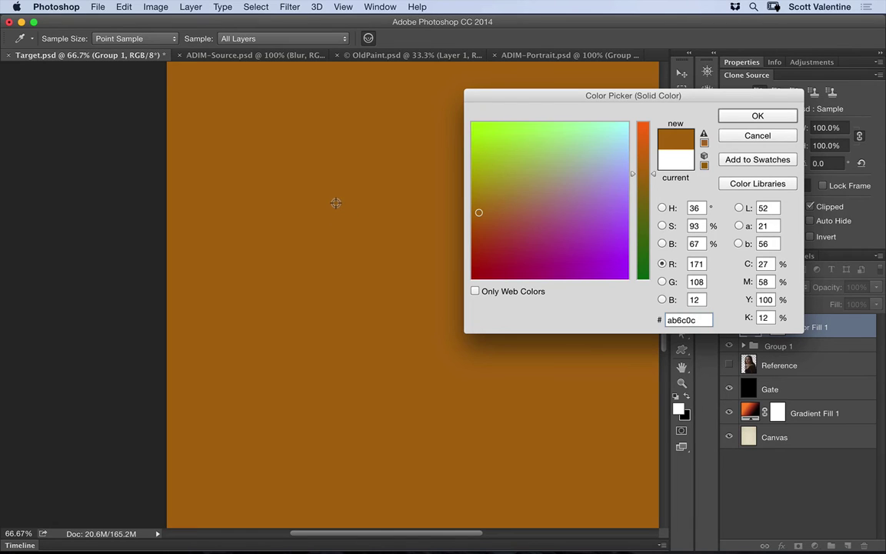
click(750, 116)
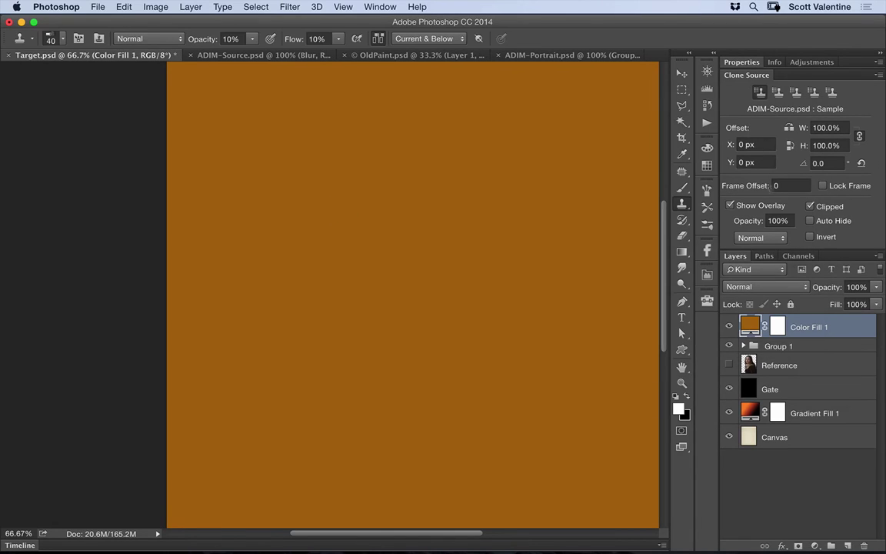
- Blend the brown fill layer over the portrait in Color mode at 64% opacity
click(799, 286)
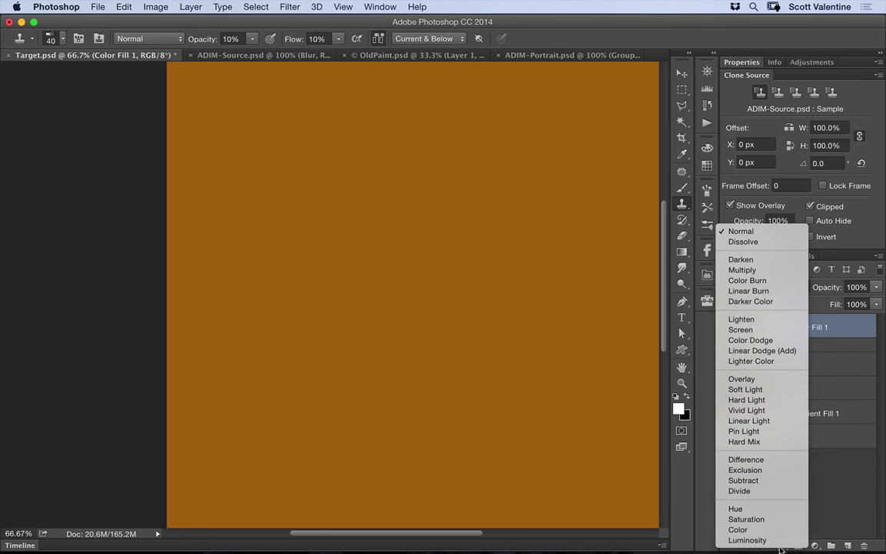
click(780, 532)
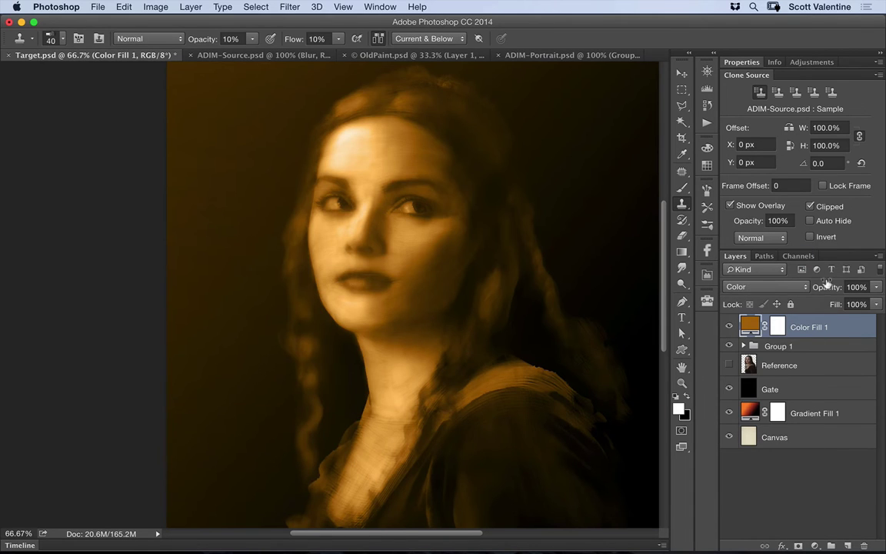
drag(831, 286, 818, 286)
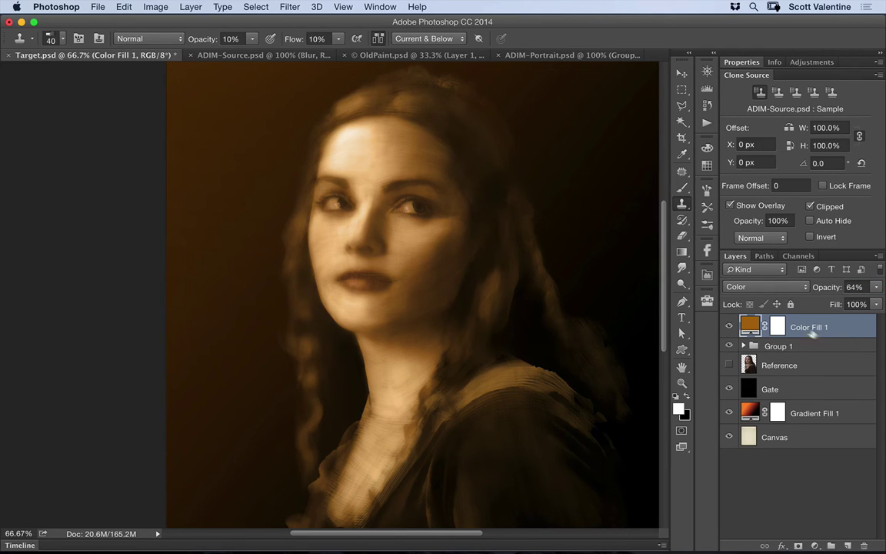
- Soften the brown fill in the shadows by splitting its underlying-layer Blend If black slider to 0 / 92
double_click(854, 327)
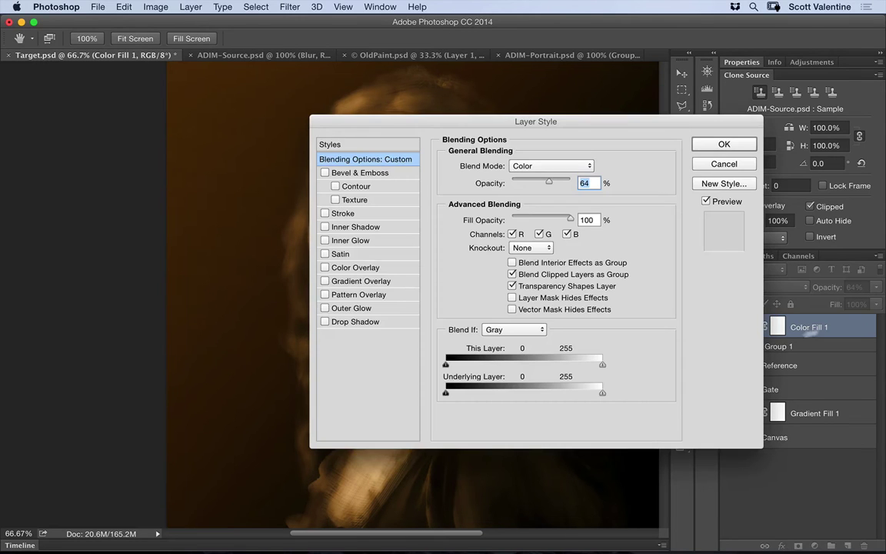
drag(602, 126, 749, 60)
drag(595, 328, 671, 328)
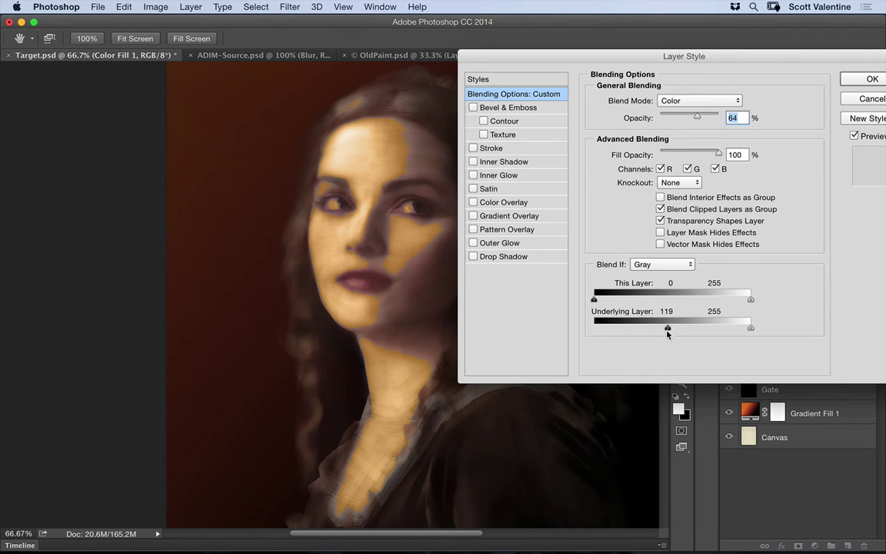
drag(667, 331, 653, 332)
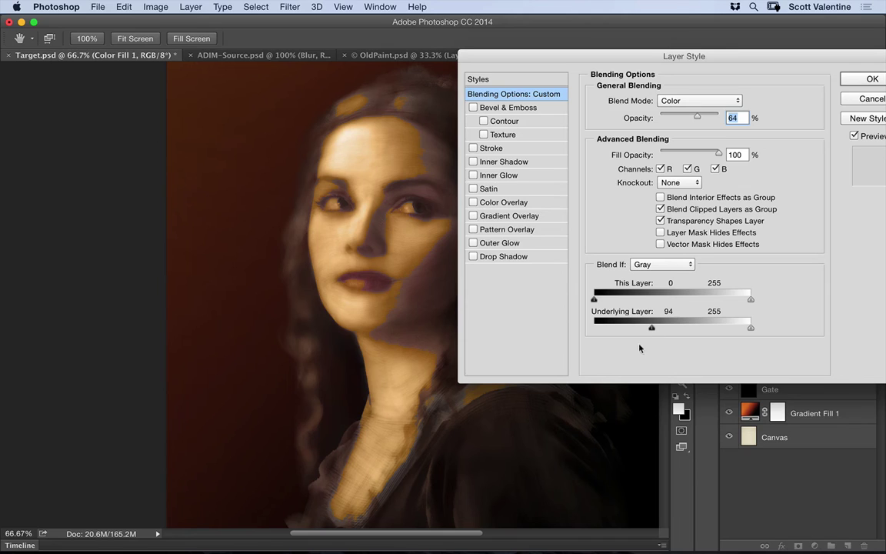
key(alt)
drag(650, 333, 580, 334)
- Reduce the brown fill layer's opacity to 55%, accept the layer style, and compare the portrait with and without the fill
drag(689, 119, 692, 118)
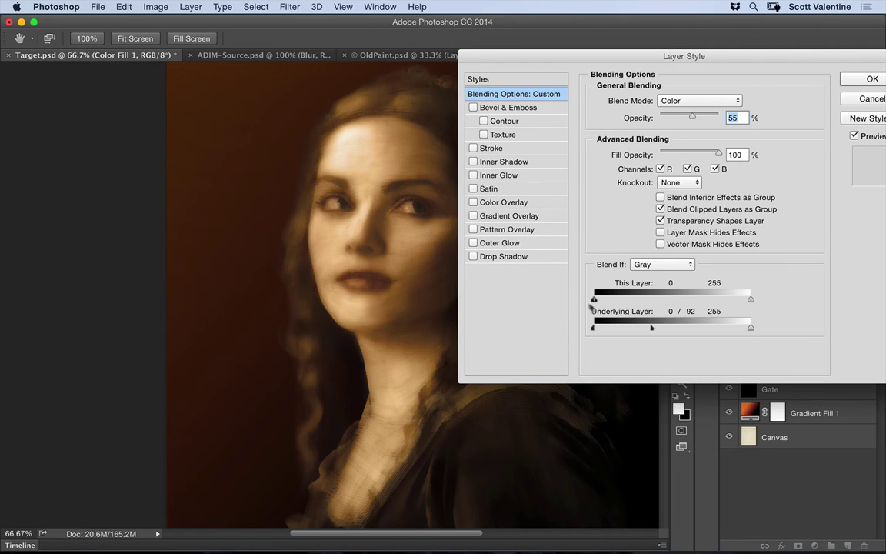
mouse_move(651, 329)
mouse_down()
mouse_move(640, 329)
mouse_move(650, 329)
mouse_up()
click(865, 80)
click(729, 327)
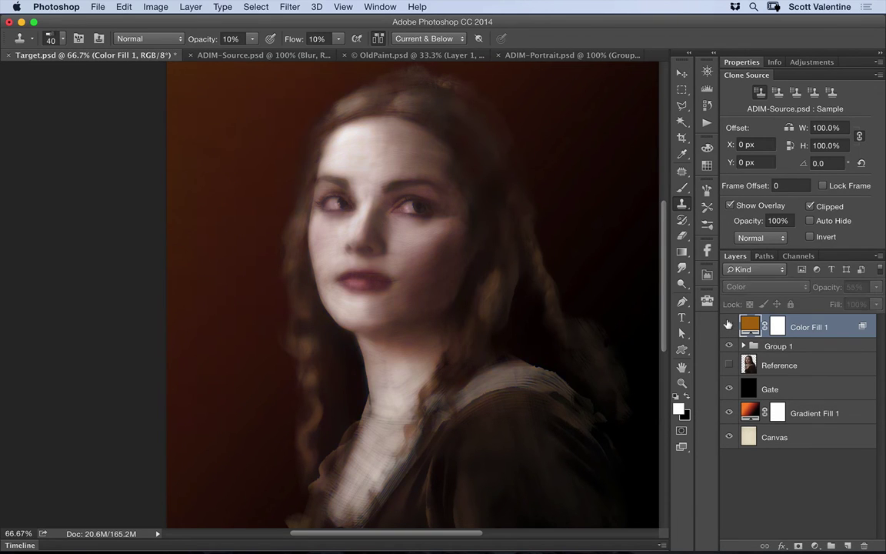
click(729, 324)
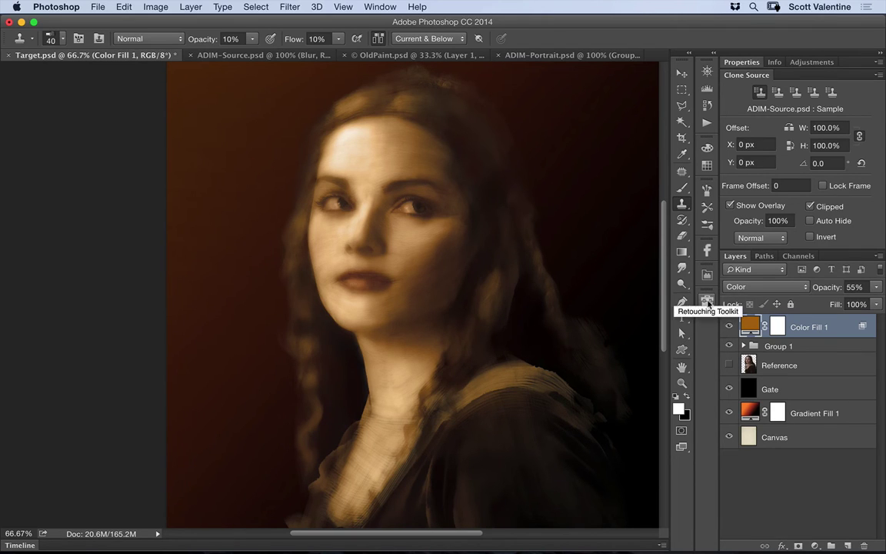
- Add a Dodge & Burn layer group with the Retouching Toolkit and inspect the adjustment layers inside its Dodge and Burn subgroups
click(707, 303)
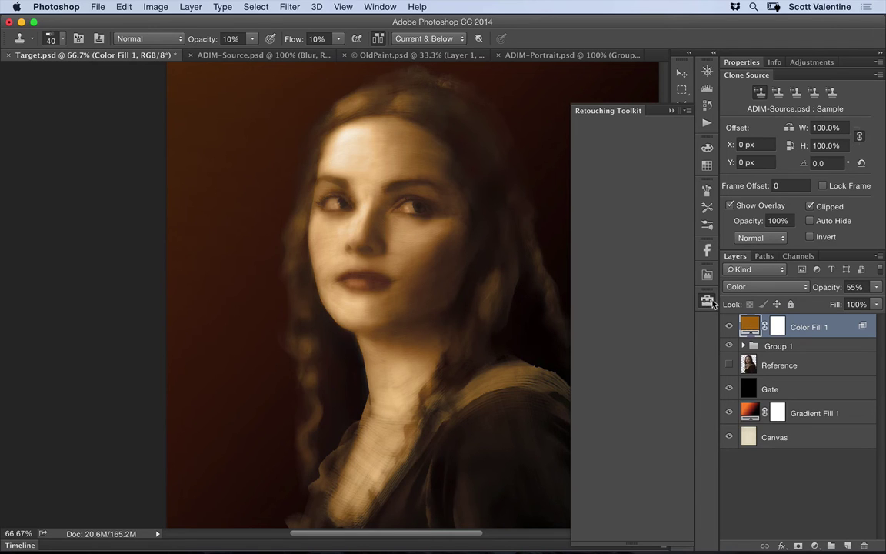
click(708, 253)
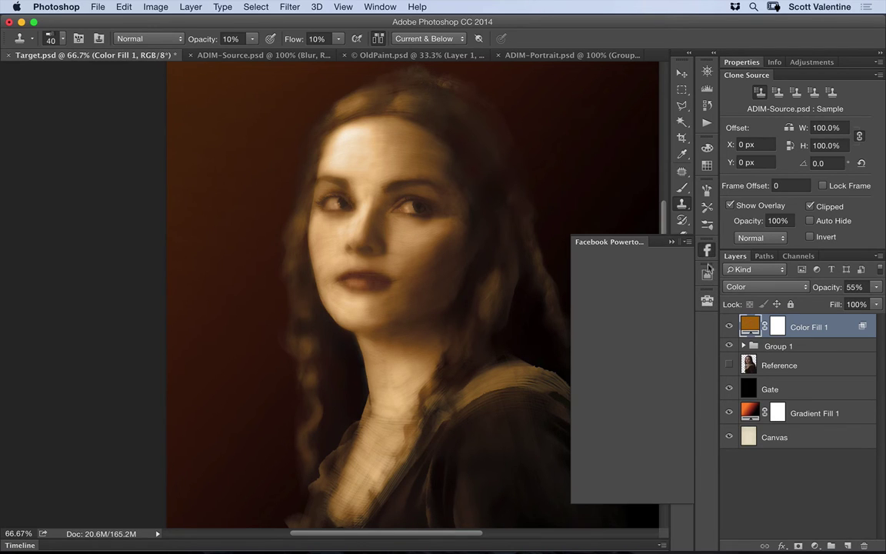
click(707, 301)
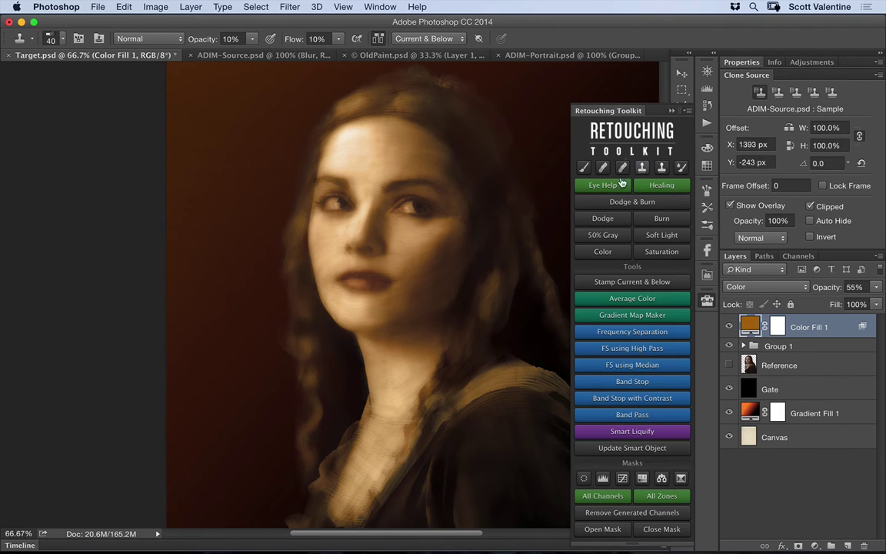
click(630, 201)
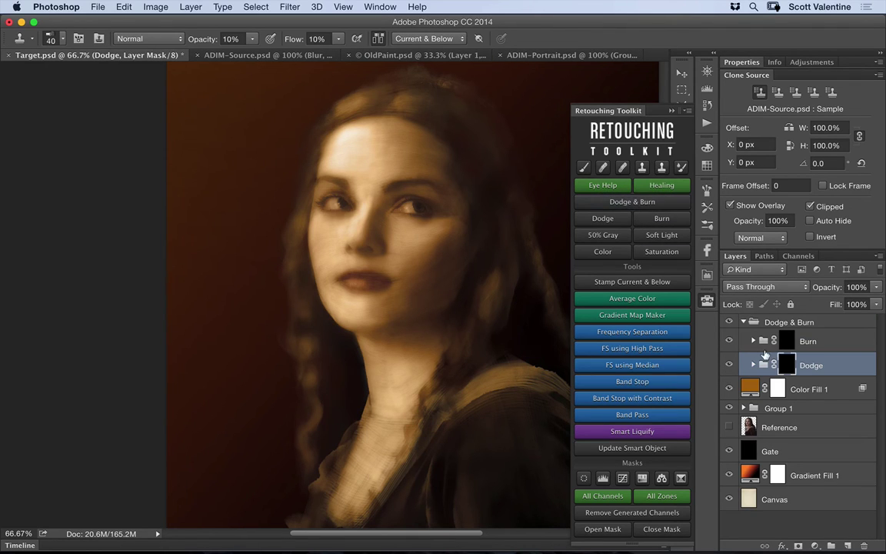
click(707, 276)
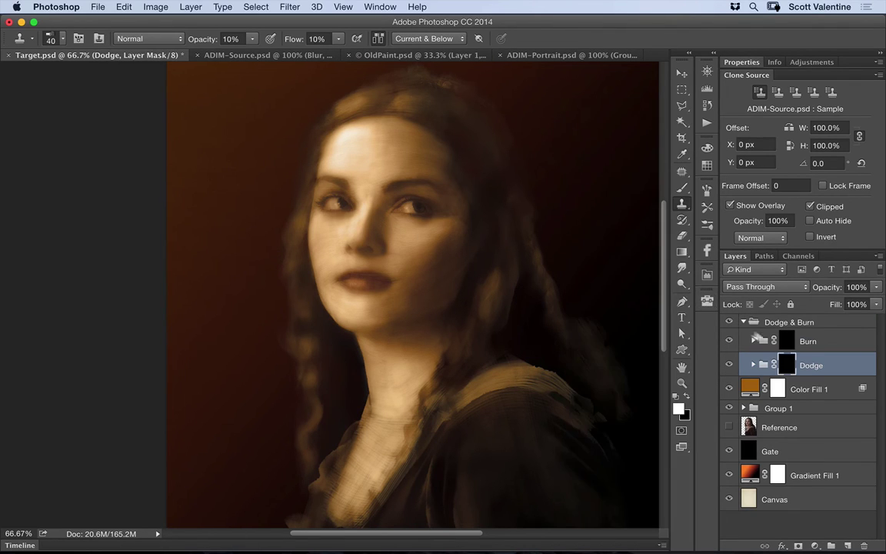
click(754, 363)
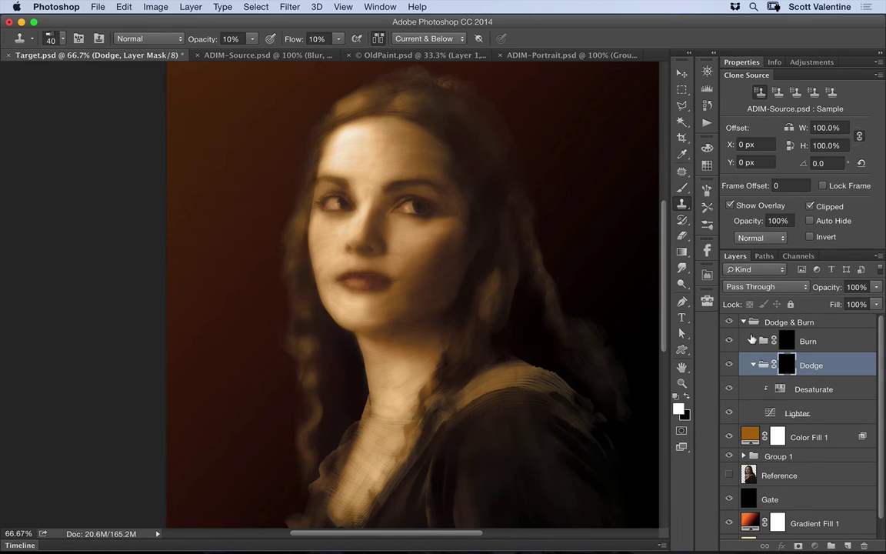
click(754, 341)
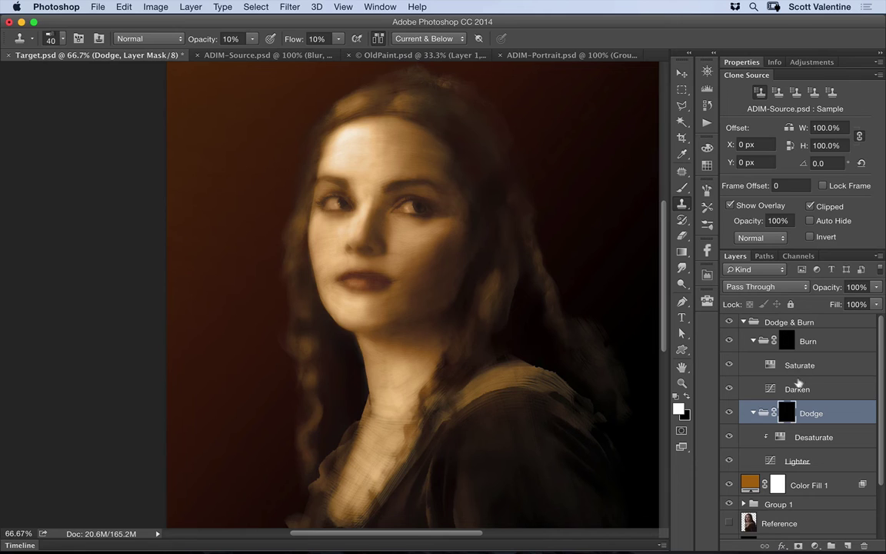
click(753, 341)
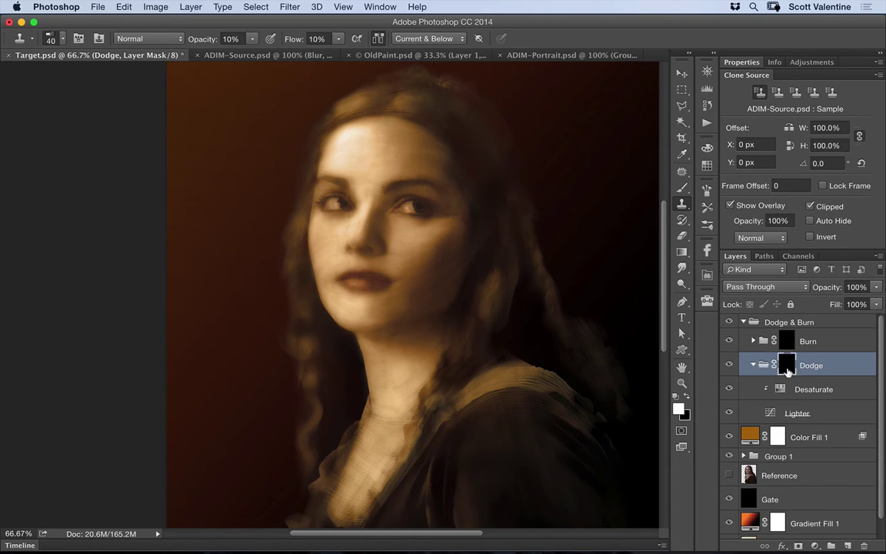
- Set up the Brush tool with a soft round 250 px tip at 0% hardness, and collapse the Dodge group
key(b)
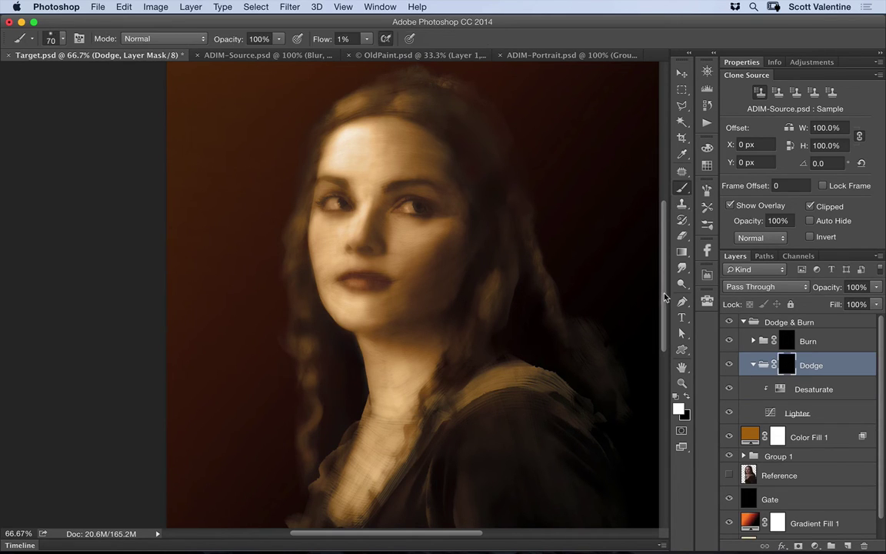
click(683, 190)
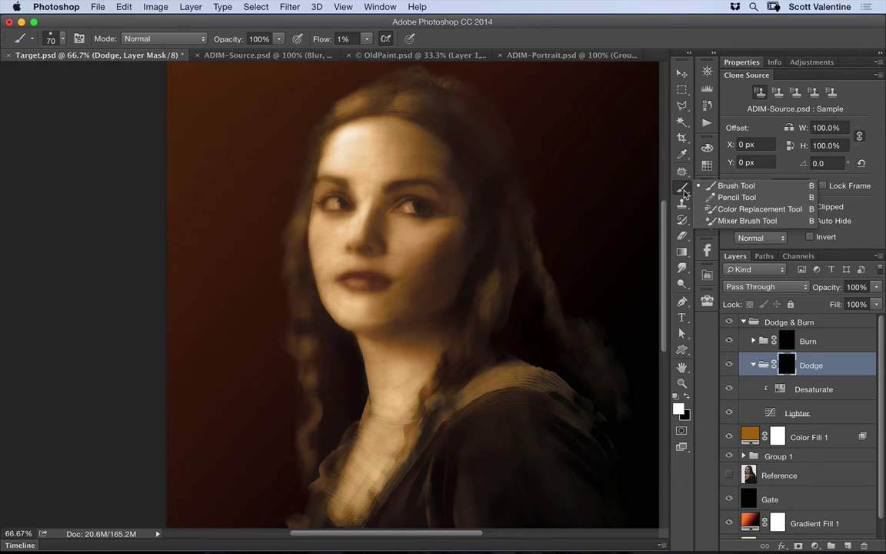
click(707, 190)
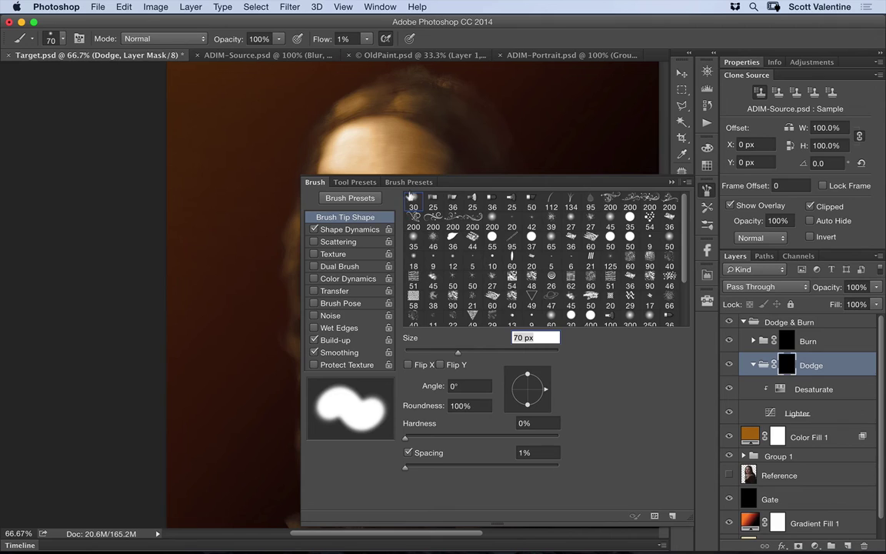
key(bracketright)
key(bracketright)
key(bracketright)
key(bracketright)
key(bracketright)
key(bracketright)
key(bracketright)
key(bracketright)
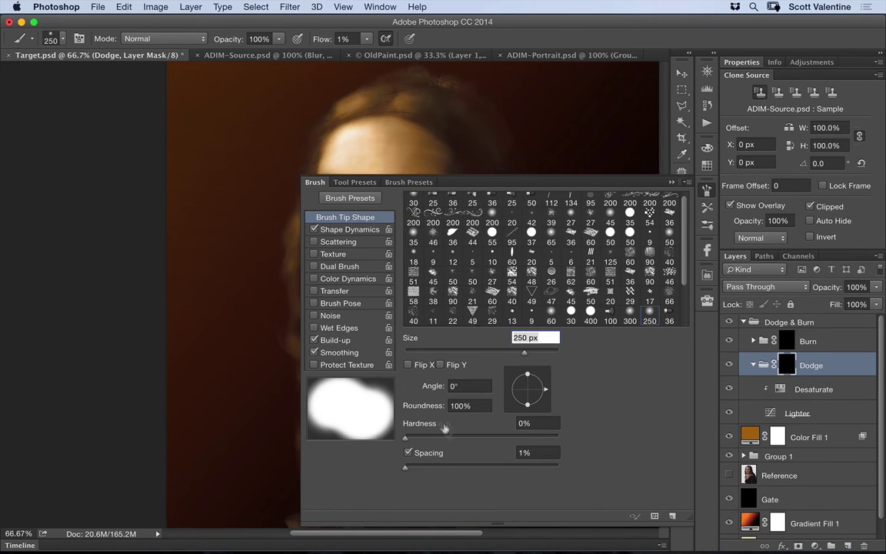
click(708, 191)
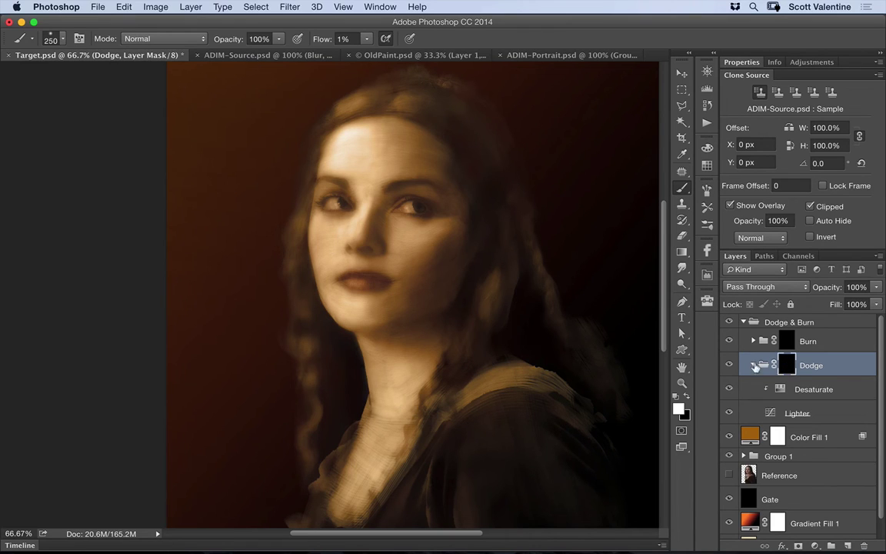
click(750, 364)
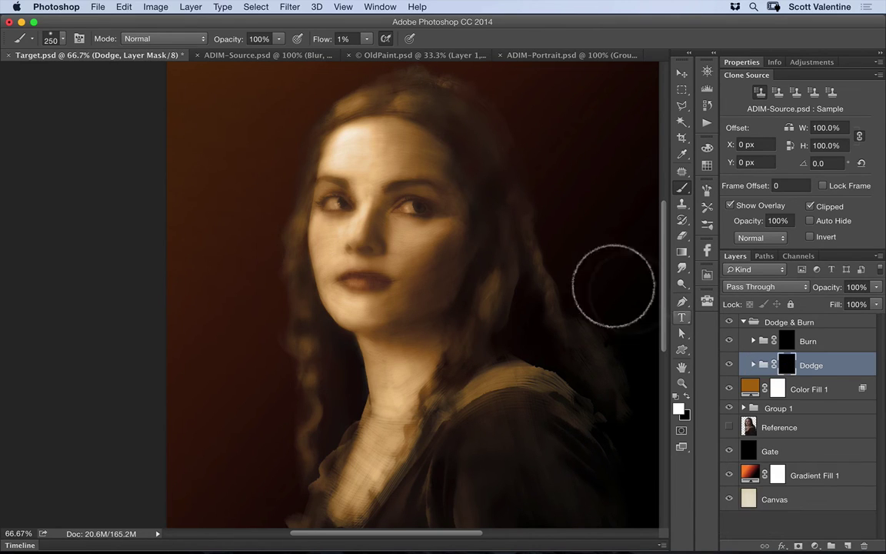
- Reduce the brush to 175 px and paint white on the Dodge mask to lighten the lit areas of the face
key(bracketleft)
key(bracketleft)
mouse_move(363, 169)
mouse_down()
mouse_move(349, 227)
mouse_move(364, 194)
mouse_move(404, 197)
mouse_move(386, 214)
mouse_up()
mouse_move(300, 176)
mouse_down()
mouse_move(301, 204)
mouse_move(339, 250)
mouse_move(349, 283)
mouse_move(375, 208)
mouse_move(415, 208)
mouse_move(405, 208)
mouse_move(421, 214)
mouse_move(317, 204)
mouse_move(304, 192)
mouse_move(319, 200)
mouse_move(329, 231)
mouse_move(298, 217)
mouse_move(409, 237)
mouse_move(374, 214)
mouse_move(444, 366)
mouse_move(510, 382)
mouse_move(361, 350)
mouse_move(389, 378)
mouse_move(358, 342)
mouse_up()
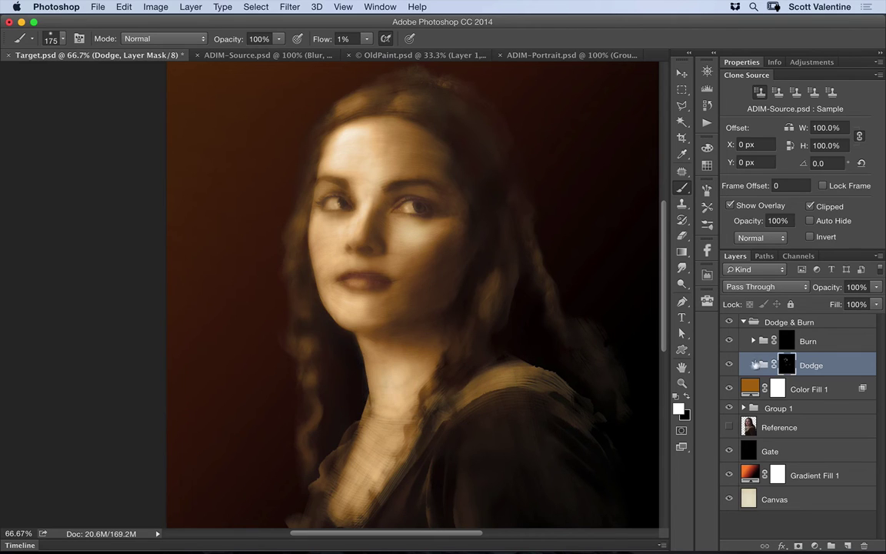
- Paint white on the Burn mask to darken the hair and the shaded edges on both sides of the face
click(785, 338)
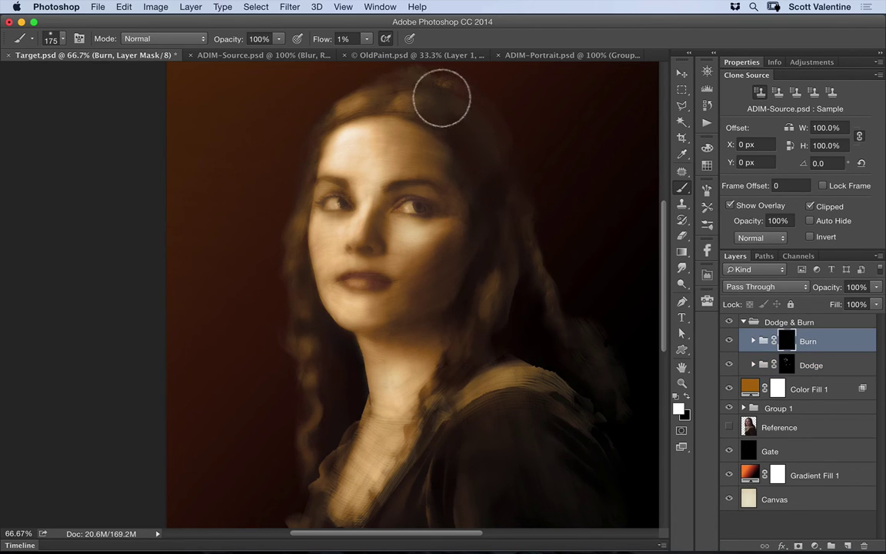
mouse_move(503, 190)
mouse_down()
mouse_move(480, 197)
mouse_move(430, 157)
mouse_up()
mouse_move(461, 234)
mouse_down()
mouse_move(422, 318)
mouse_move(459, 224)
mouse_move(393, 313)
mouse_move(450, 235)
mouse_move(398, 307)
mouse_move(366, 329)
mouse_move(336, 331)
mouse_move(439, 303)
mouse_move(430, 324)
mouse_move(475, 309)
mouse_up()
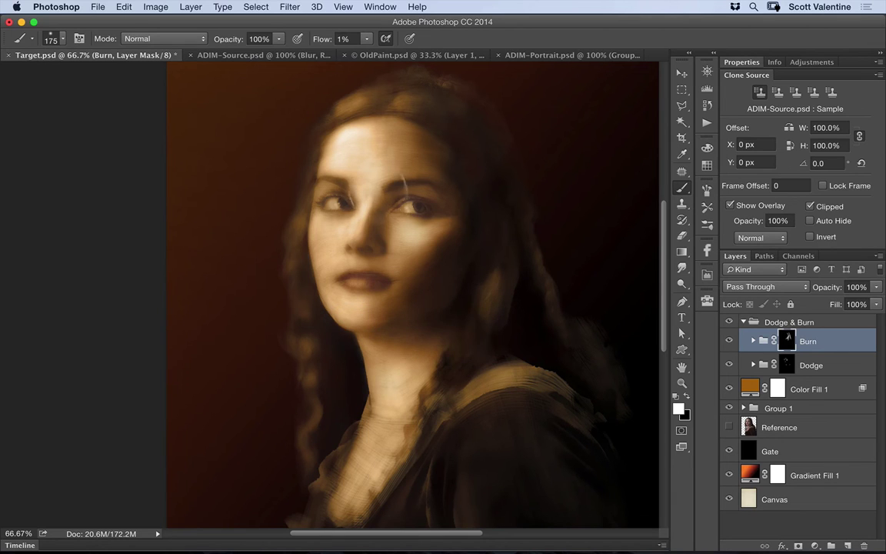
mouse_move(294, 228)
mouse_down()
mouse_move(307, 185)
mouse_move(302, 302)
mouse_move(309, 290)
mouse_move(302, 256)
mouse_move(323, 325)
mouse_up()
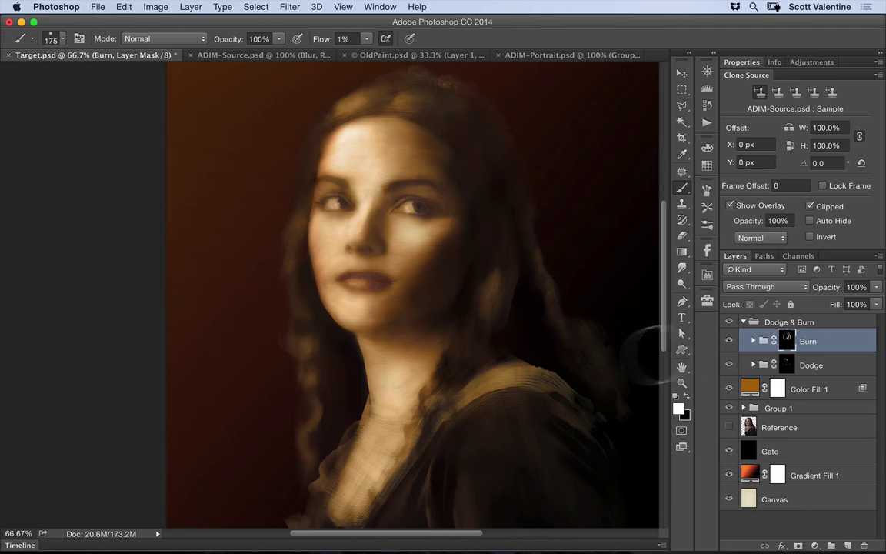
- Try the Burn group at 79% opacity and restore it to 100%
drag(826, 287, 817, 287)
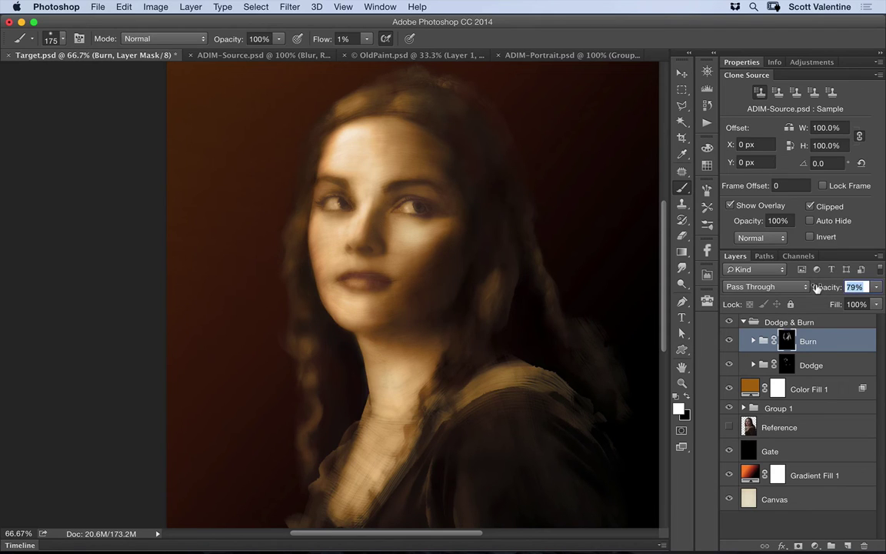
text(100)
key(Return)
- Open the curve of the Burn group's Darken layer, enlarge its view, and raise the middle point slightly to soften the darkening
click(751, 341)
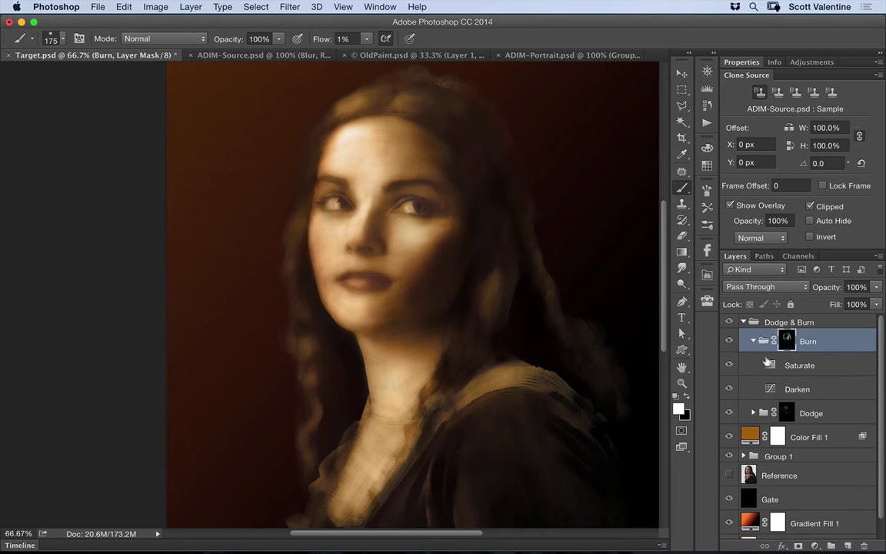
click(767, 388)
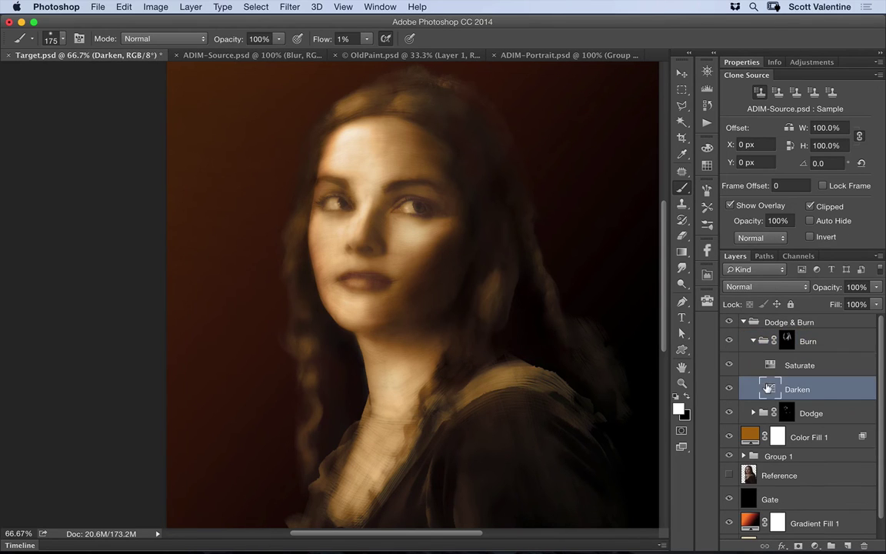
click(743, 67)
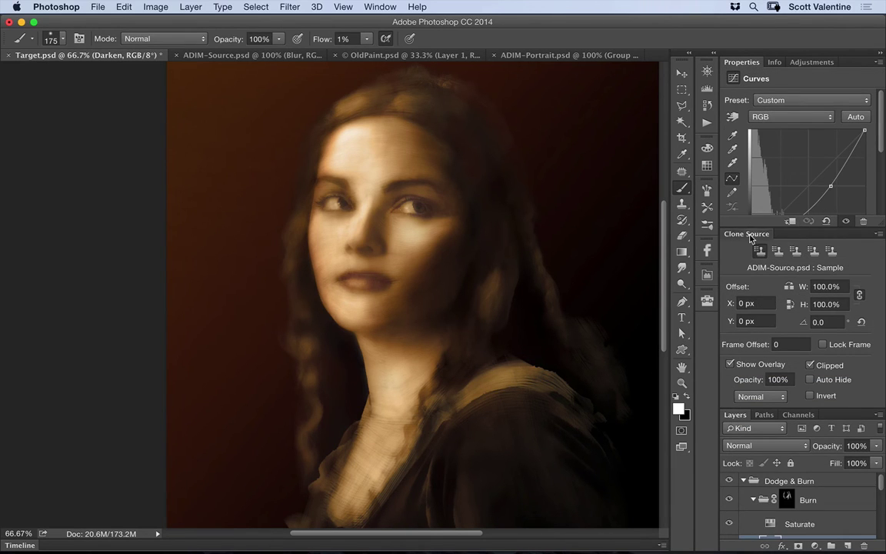
double_click(784, 229)
drag(778, 224, 778, 276)
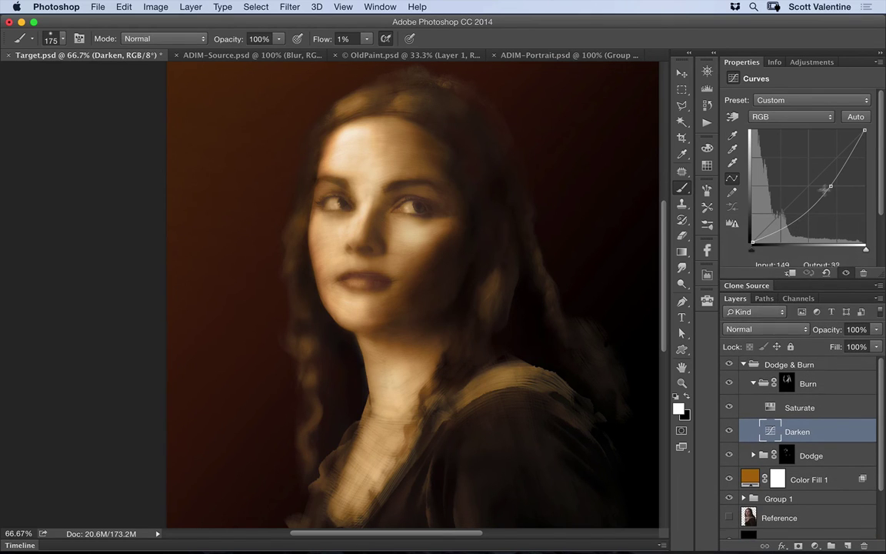
mouse_move(830, 186)
mouse_down()
mouse_move(815, 163)
mouse_move(831, 181)
mouse_up()
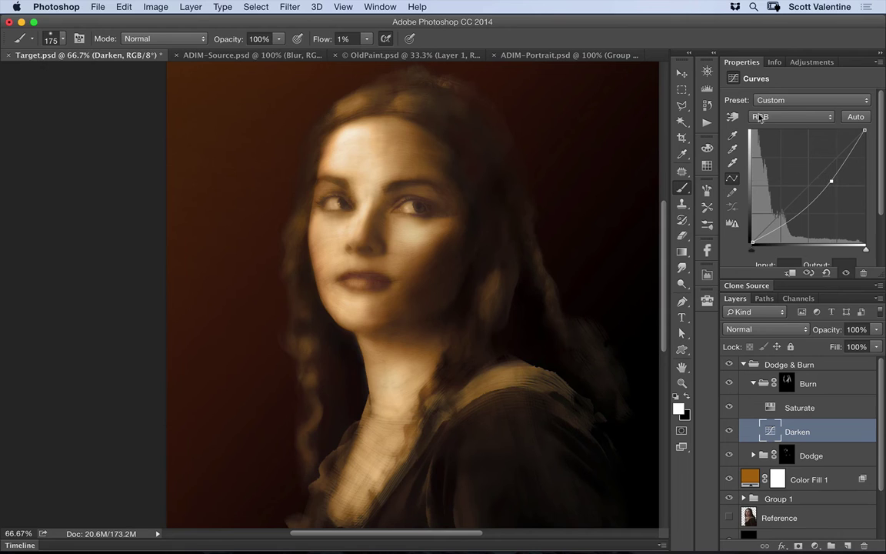
- Darken the forehead, the shaded cheek, the neck and the shoulder on the Burn mask, lowering the brush opacity to 47%
click(788, 382)
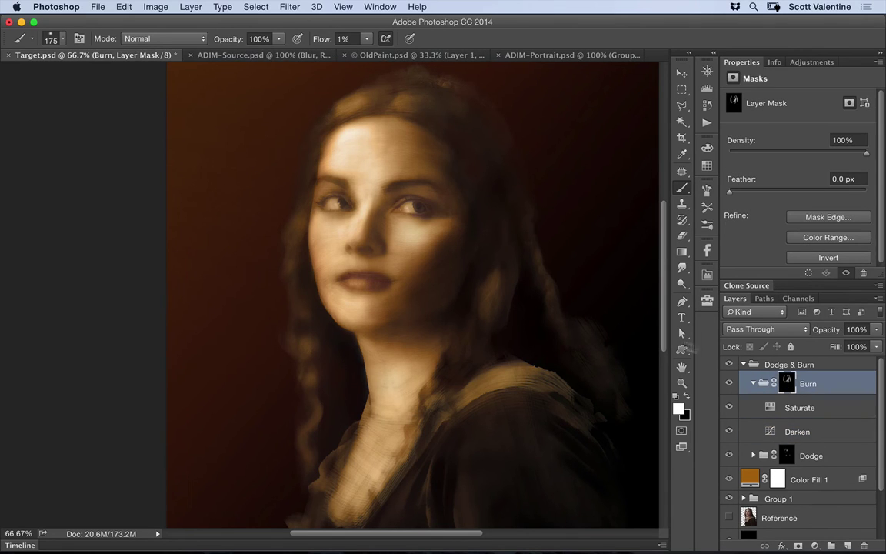
mouse_move(379, 132)
mouse_down()
mouse_move(402, 119)
mouse_move(389, 147)
mouse_move(410, 150)
mouse_move(382, 142)
mouse_move(420, 150)
mouse_up()
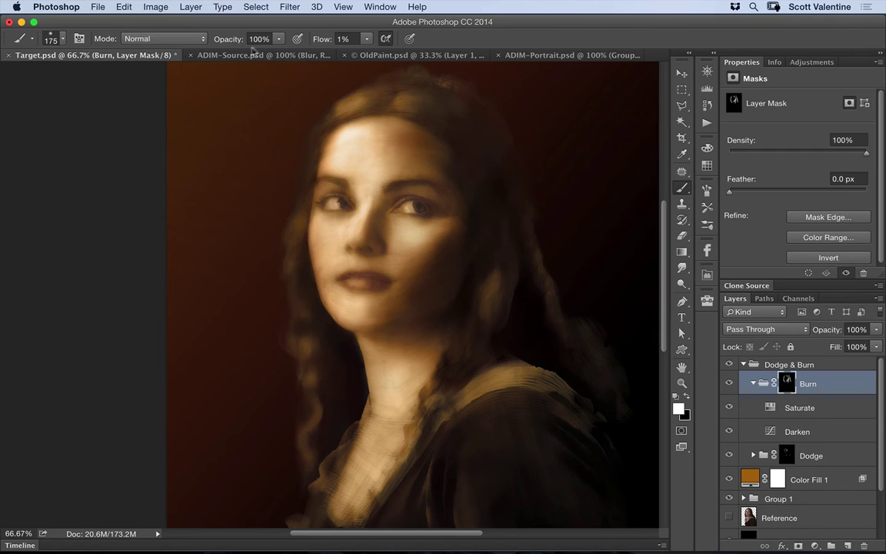
drag(231, 39, 200, 38)
mouse_move(445, 165)
mouse_down()
mouse_move(450, 198)
mouse_move(427, 287)
mouse_move(439, 223)
mouse_move(320, 273)
mouse_move(343, 312)
mouse_move(393, 360)
mouse_move(394, 466)
mouse_move(416, 389)
mouse_up()
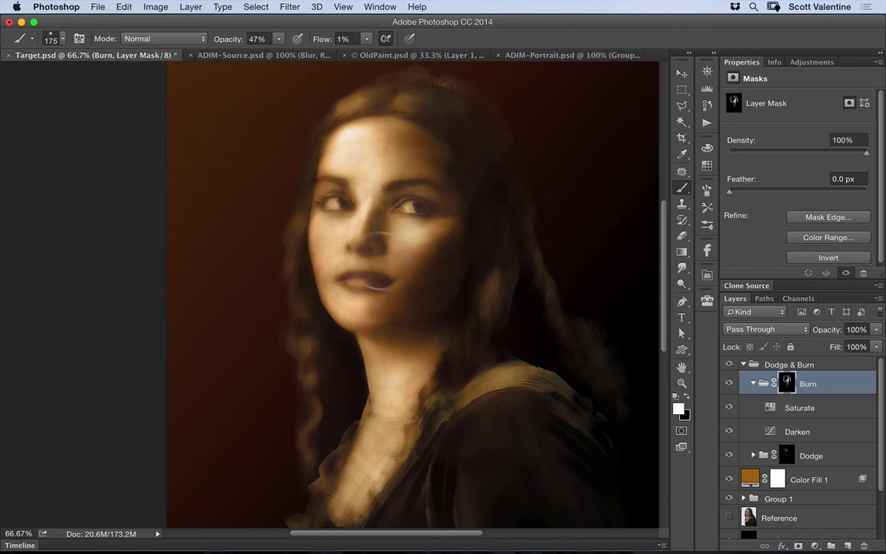
mouse_move(296, 296)
mouse_down()
mouse_move(355, 361)
mouse_move(351, 494)
mouse_move(553, 452)
mouse_move(595, 494)
mouse_move(540, 273)
mouse_move(551, 321)
mouse_move(578, 367)
mouse_move(577, 403)
mouse_up()
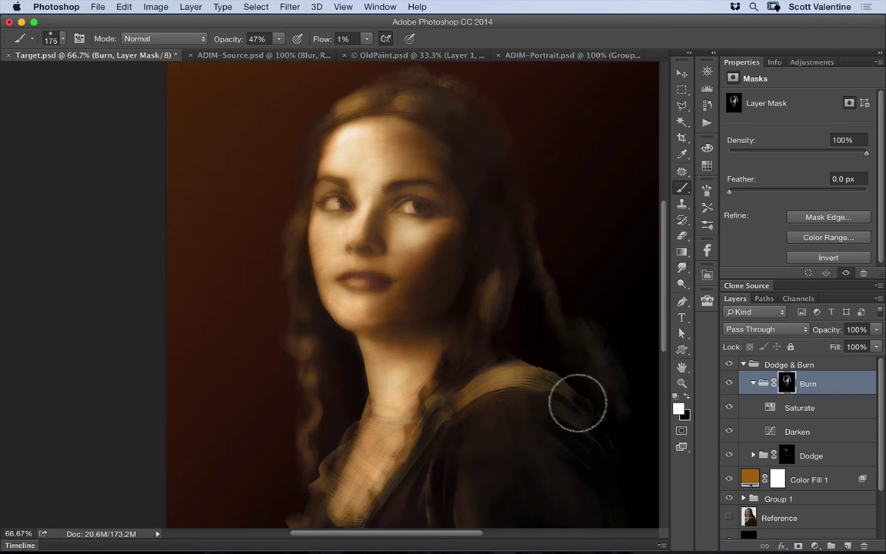
- Continue painting the Burn mask to deepen the shadows over the hair and the far side of the figure
key(space)
drag(554, 331, 483, 179)
mouse_move(520, 313)
mouse_down()
mouse_move(478, 274)
mouse_move(533, 319)
mouse_move(551, 411)
mouse_move(507, 434)
mouse_move(445, 442)
mouse_move(421, 273)
mouse_up()
key(space)
drag(574, 301, 574, 366)
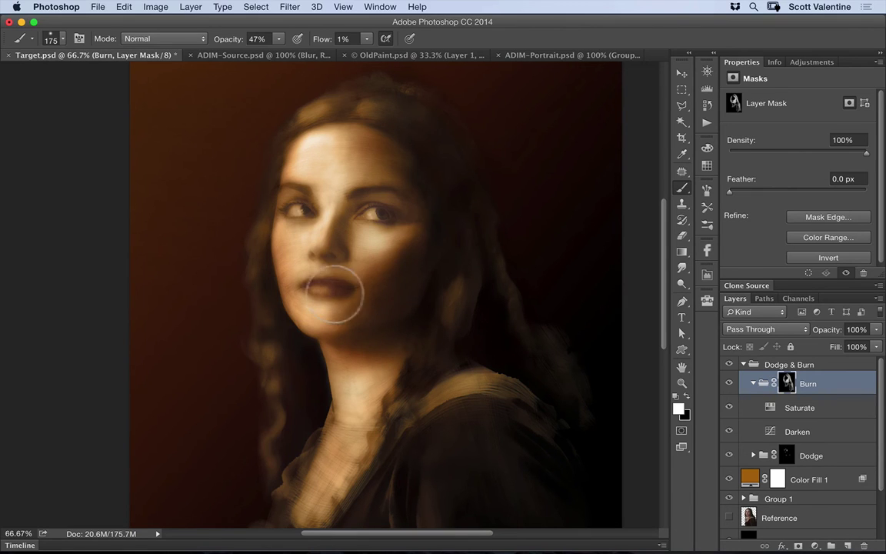
- Refine the Burn mask around the lips and the far eye with progressively smaller brushes, going down to 45 px
key(bracketleft)
key(bracketleft)
key(bracketleft)
key(bracketleft)
key(bracketleft)
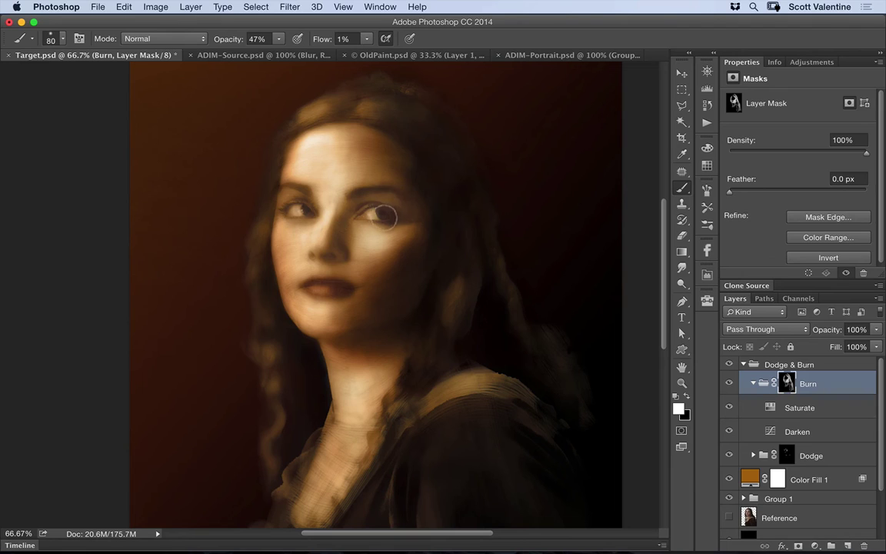
key(bracketleft)
key(bracketleft)
key(bracketleft)
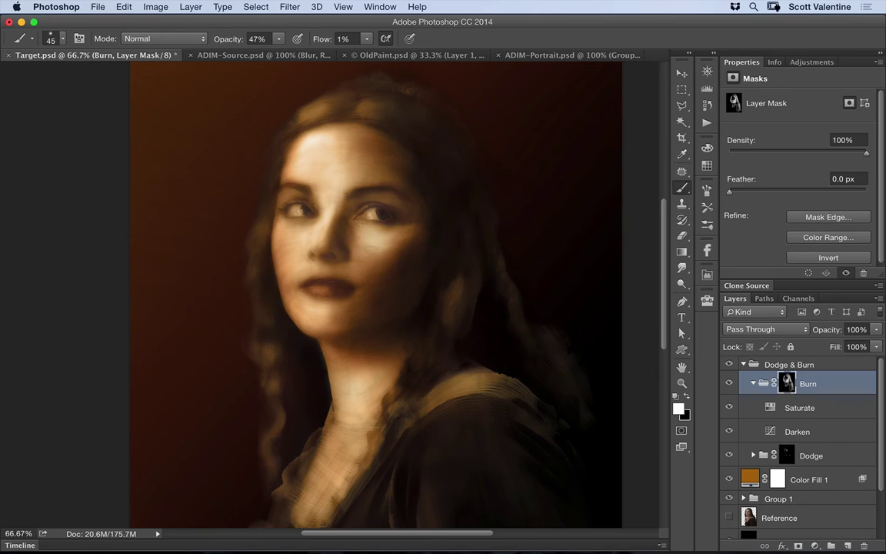
- Touch up the Burn mask over the shaded cheek and hair edge with a 90 px brush, alternating white and black paint
key(bracketright)
key(bracketright)
key(bracketright)
key(bracketright)
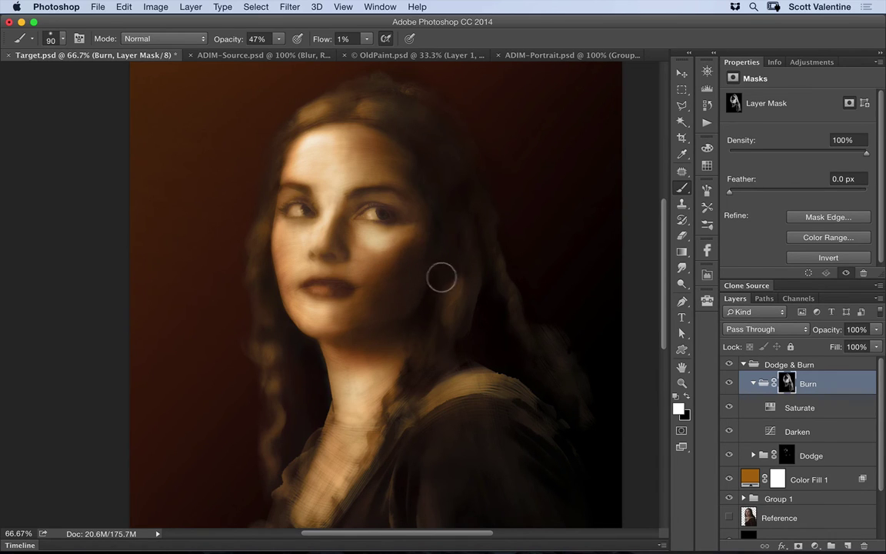
key(x)
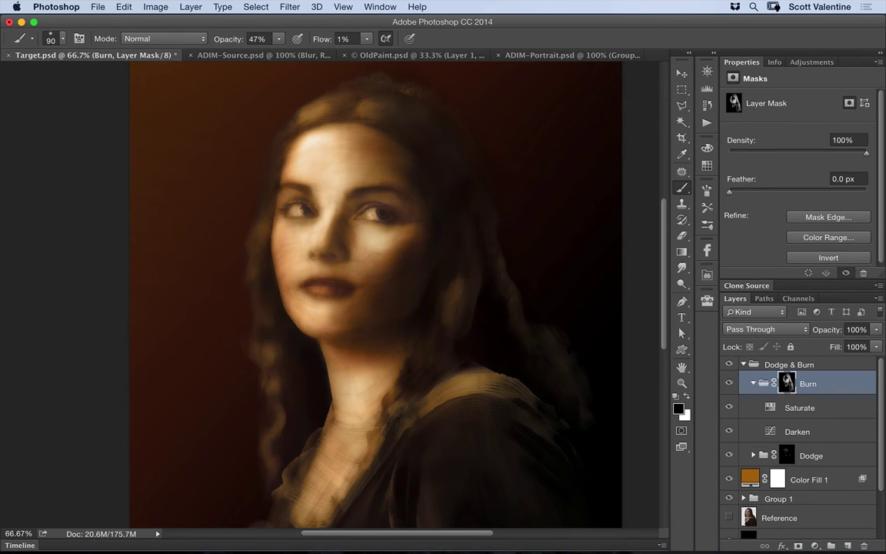
key(x)
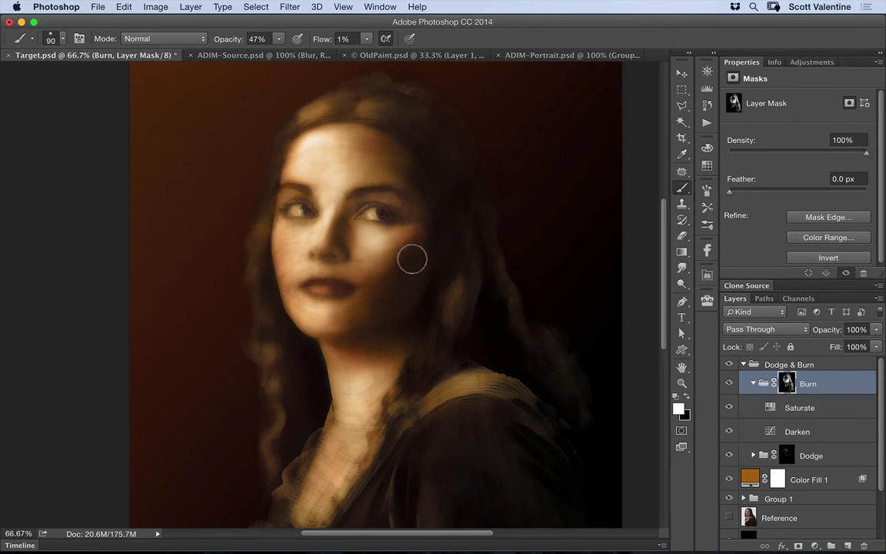
key(x)
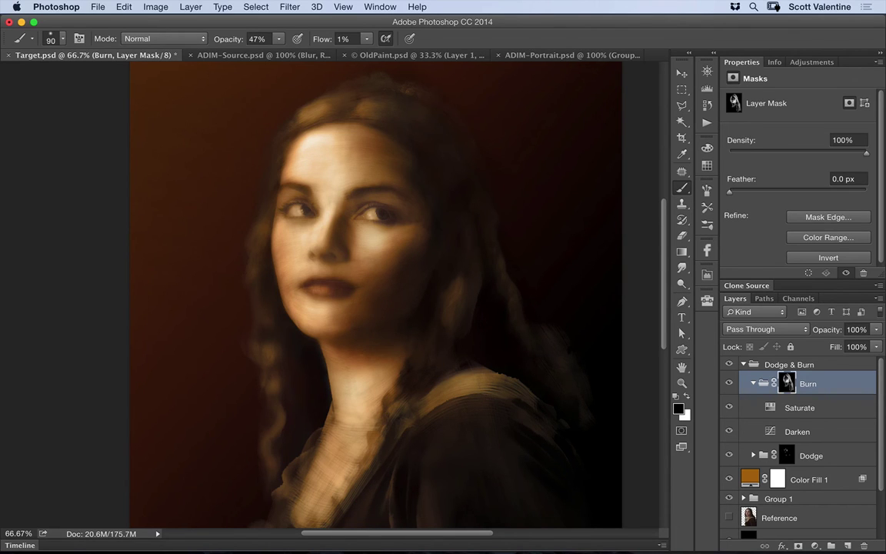
key(x)
- Collapse the Burn and Dodge & Burn groups and compare the portrait with and without the Dodge & Burn group
click(750, 383)
click(743, 364)
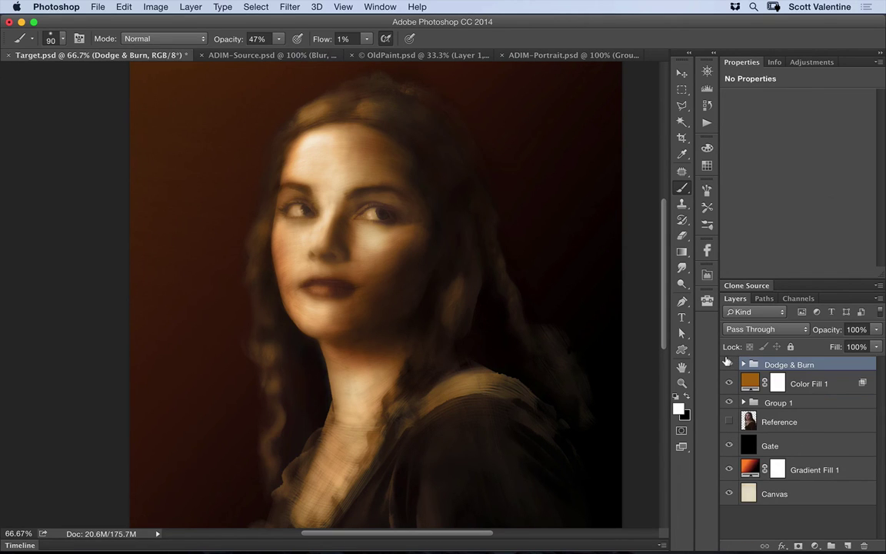
click(728, 364)
click(728, 364)
click(729, 365)
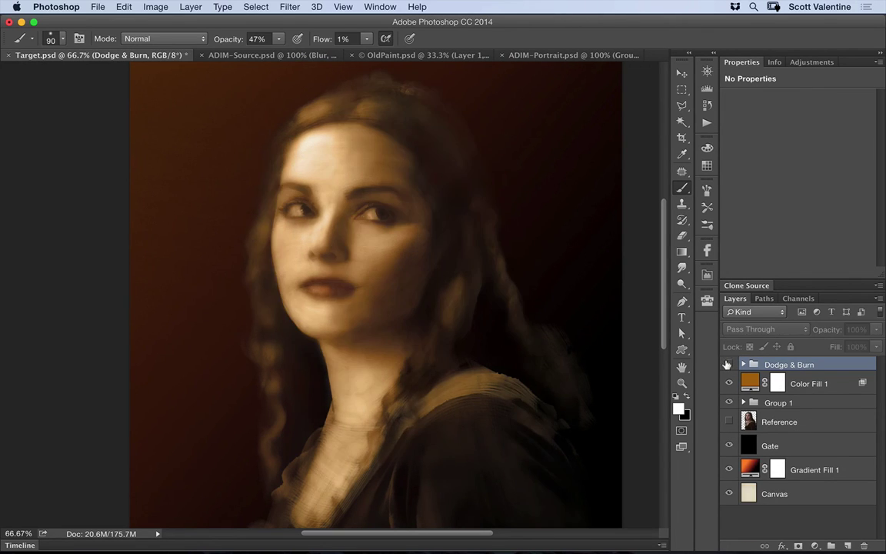
click(728, 365)
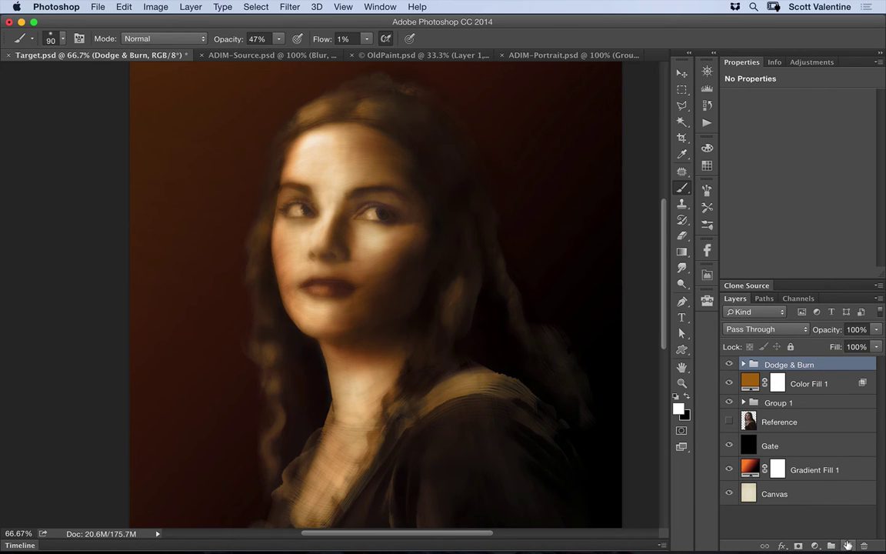
- Add a new layer above the Dodge & Burn group and name it Face
click(847, 545)
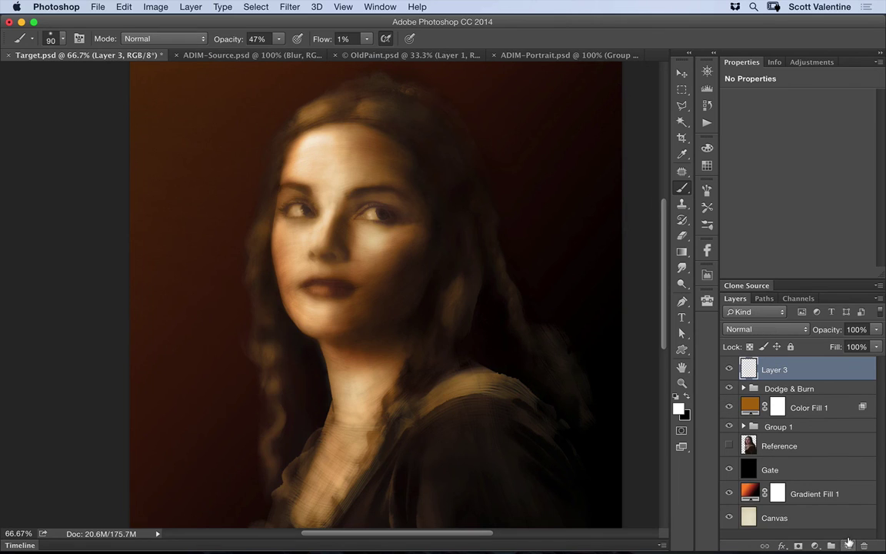
double_click(778, 369)
text(Fa)
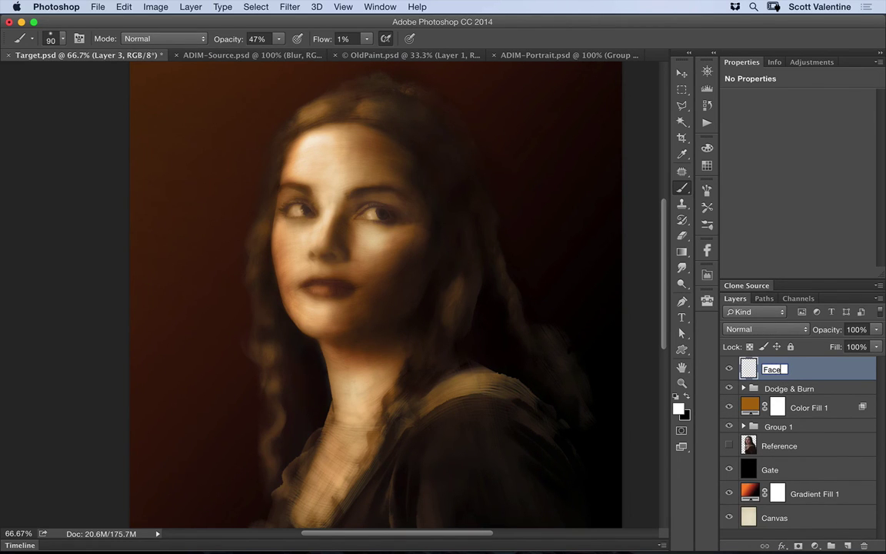
text(ce)
key(Return)
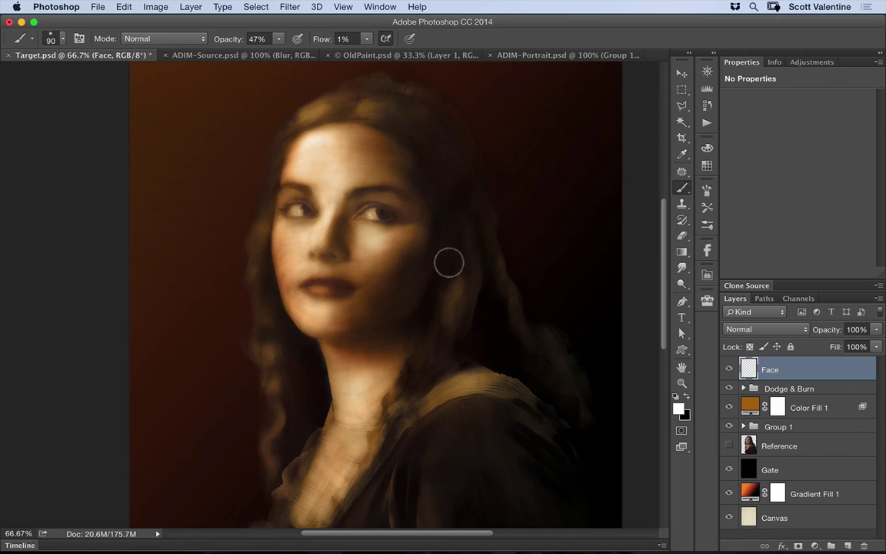
- Examine the uncorrected crackle texture in OldPaint.psd at 100% with Hue/Saturation 1 hidden, and check the document's image size
click(384, 57)
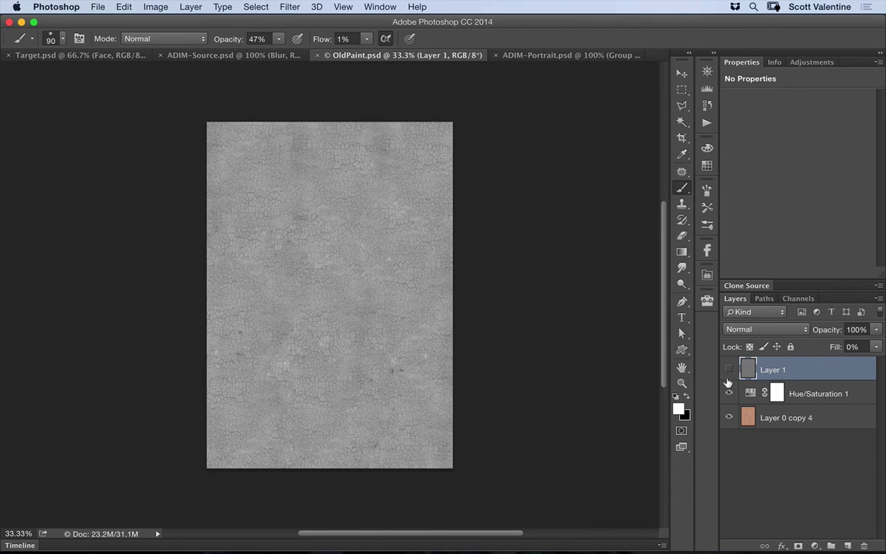
click(729, 391)
super+click(347, 261)
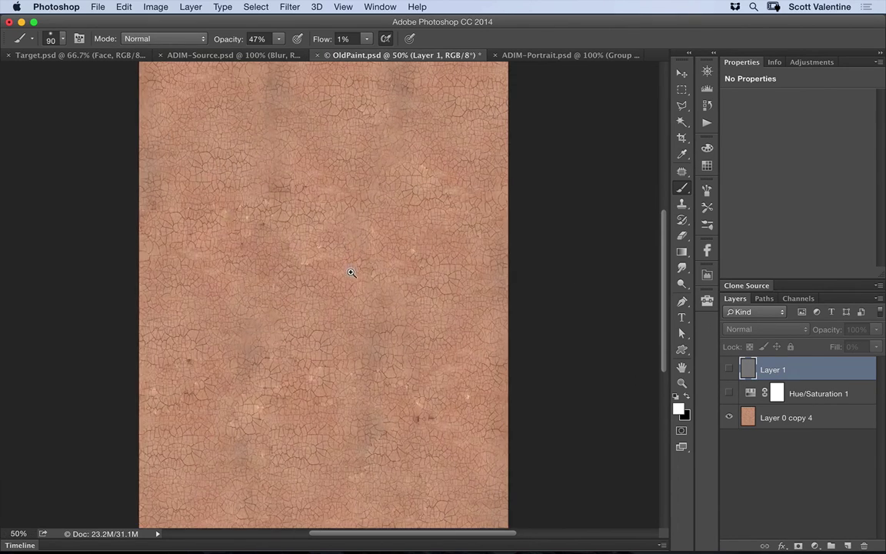
super+click(352, 271)
super+click(355, 275)
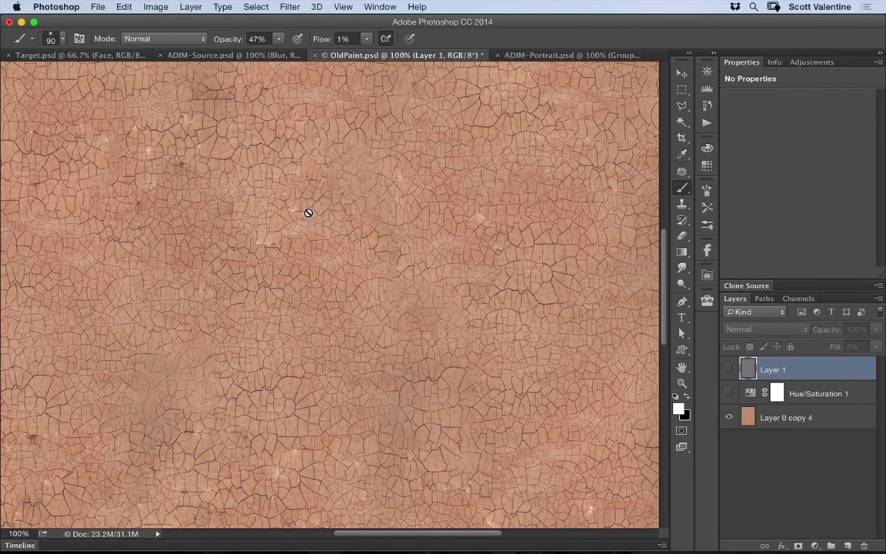
click(157, 7)
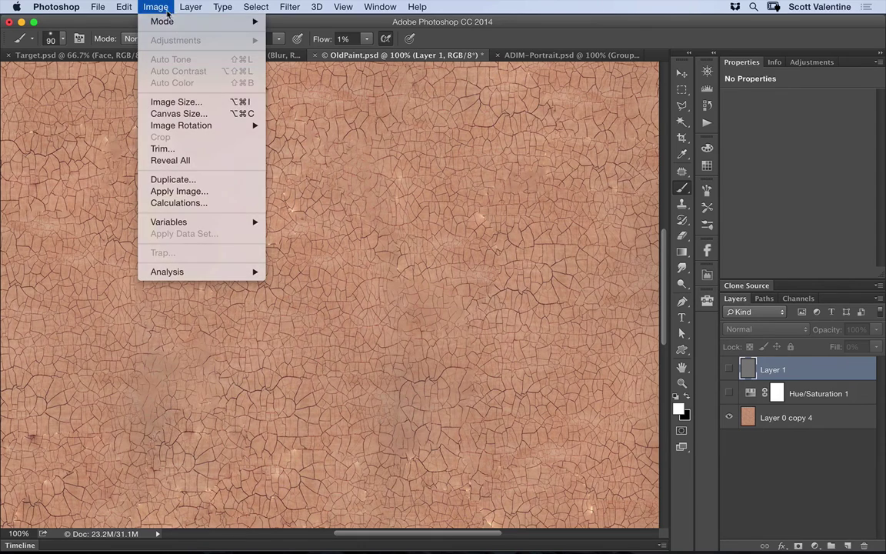
click(201, 101)
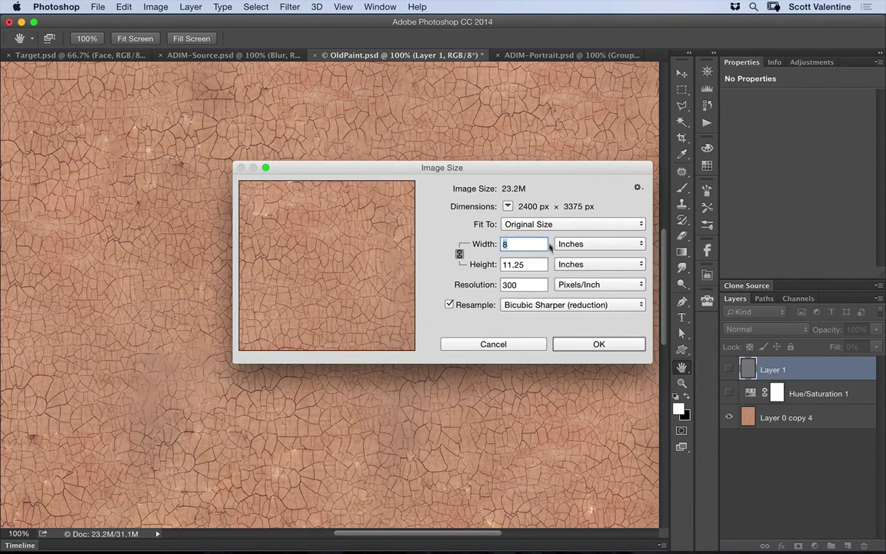
click(524, 347)
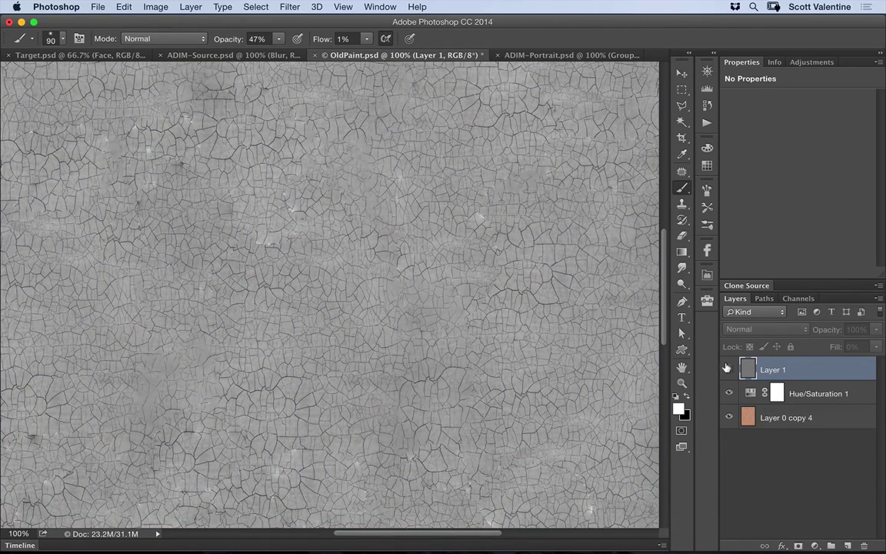
- Make Layer 1 of OldPaint.psd visible and rename it Sample
click(750, 370)
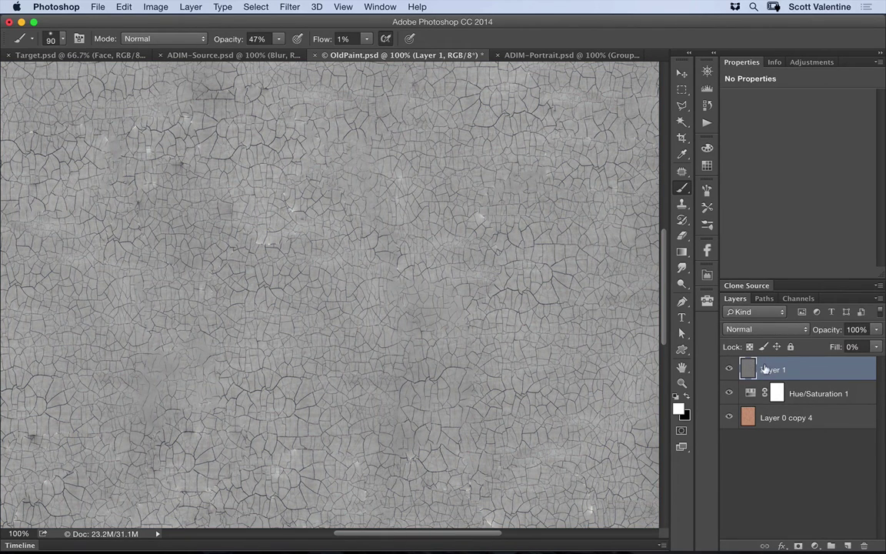
double_click(769, 370)
text(Sample)
key(Return)
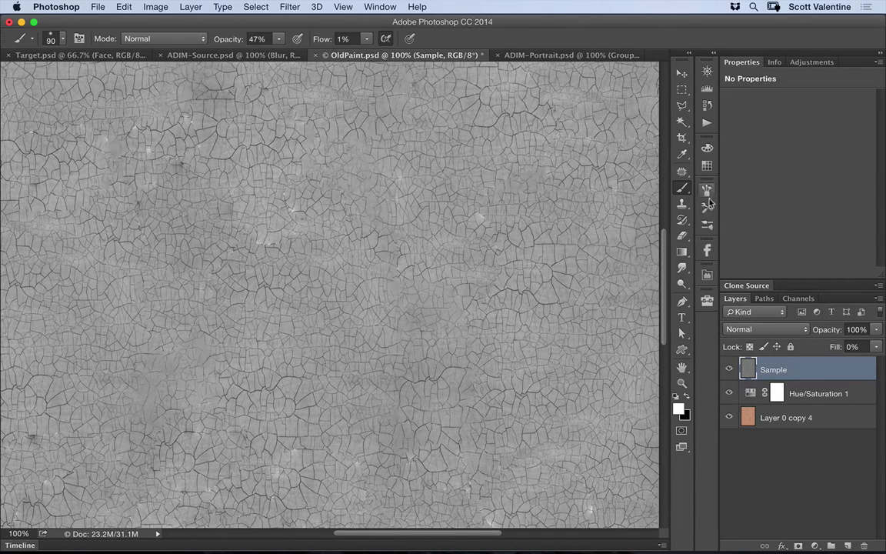
- With the Clone Stamp, store a sample point from the upper part of the crackle texture's Sample layer in the second clone source slot
key(s)
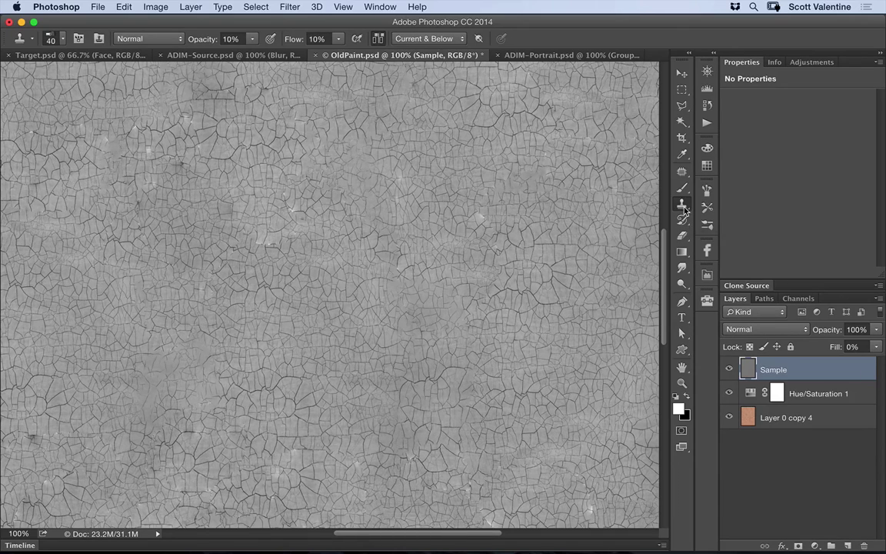
double_click(742, 62)
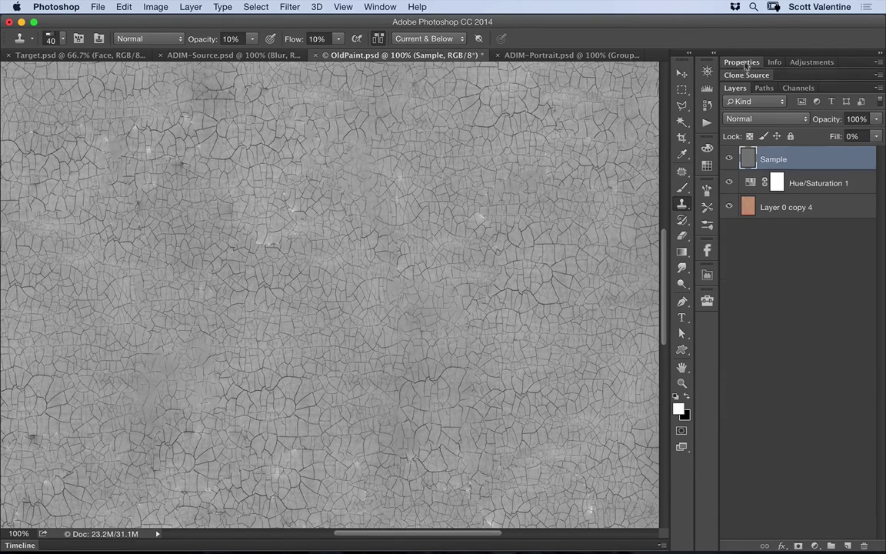
click(743, 76)
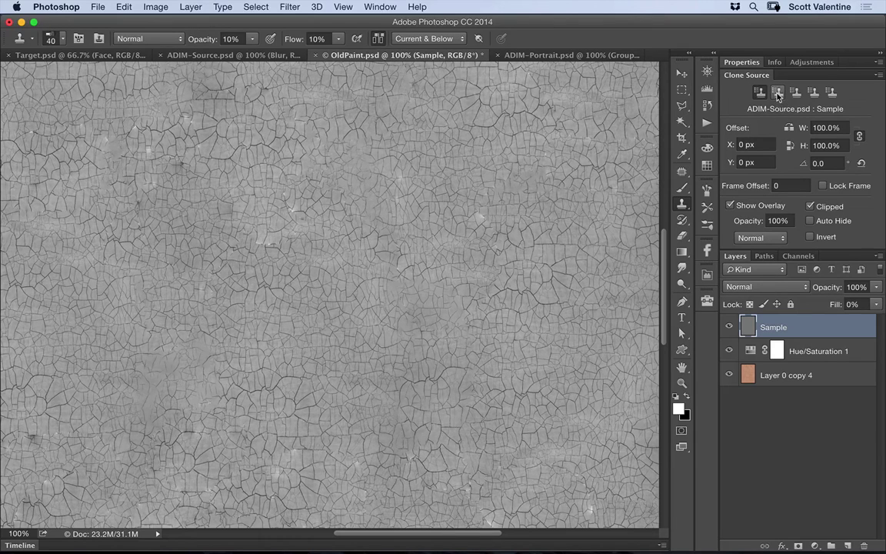
click(777, 93)
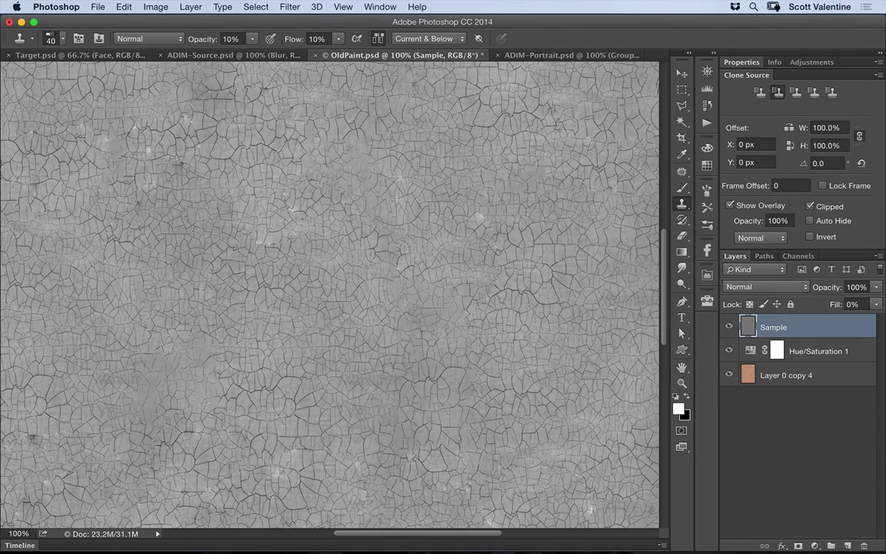
alt+super+click(375, 259)
alt+super+click(380, 261)
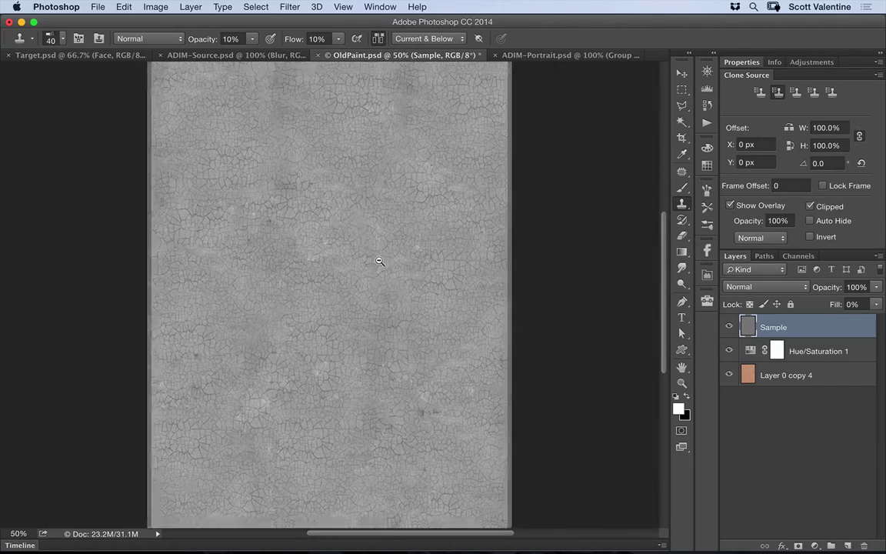
alt+super+click(380, 261)
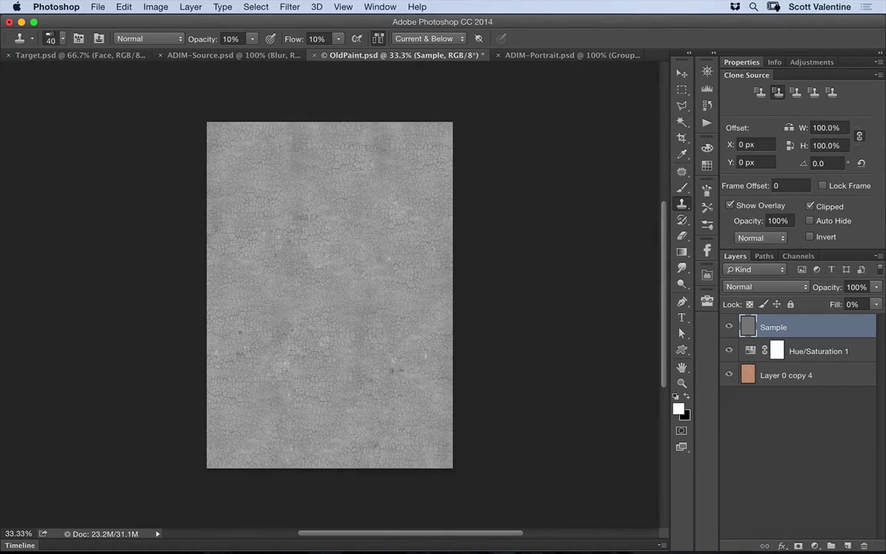
alt+click(316, 210)
- Return to Target.psd and rename the Face layer to Face Texture
click(81, 57)
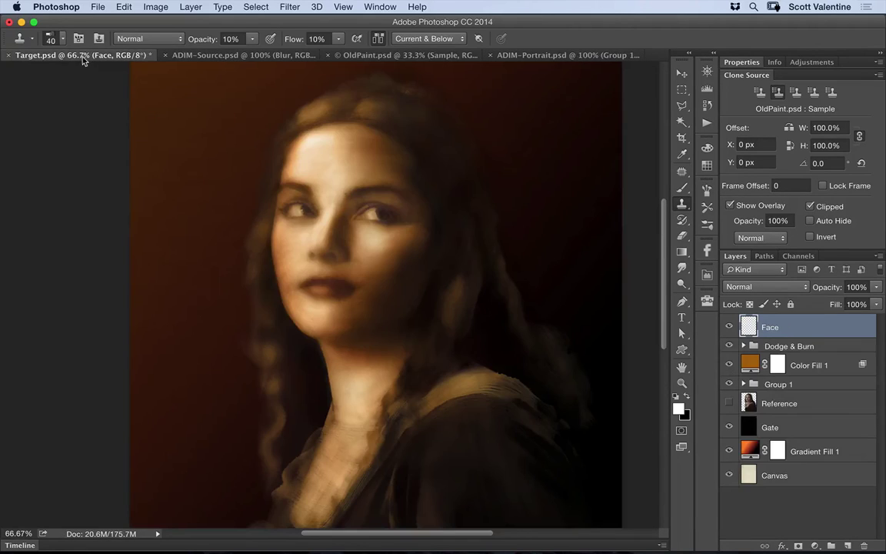
double_click(772, 327)
text(Texture)
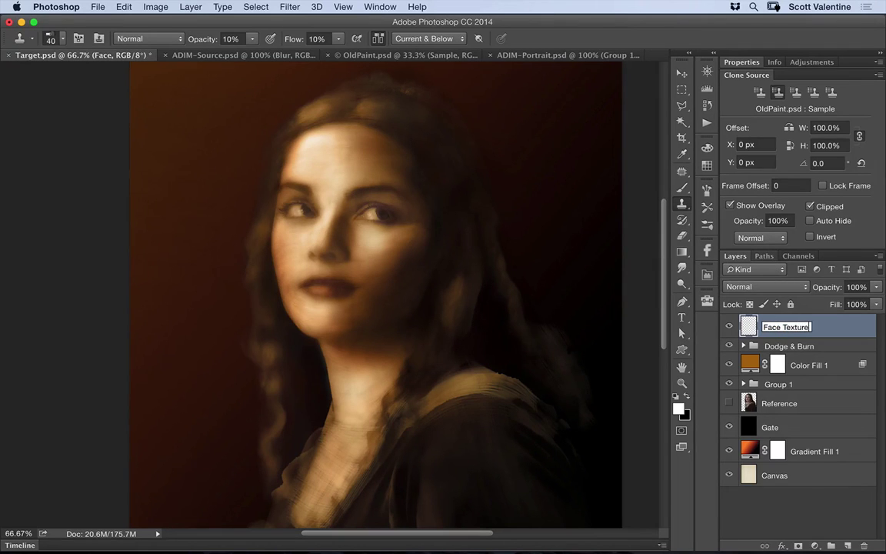
key(Return)
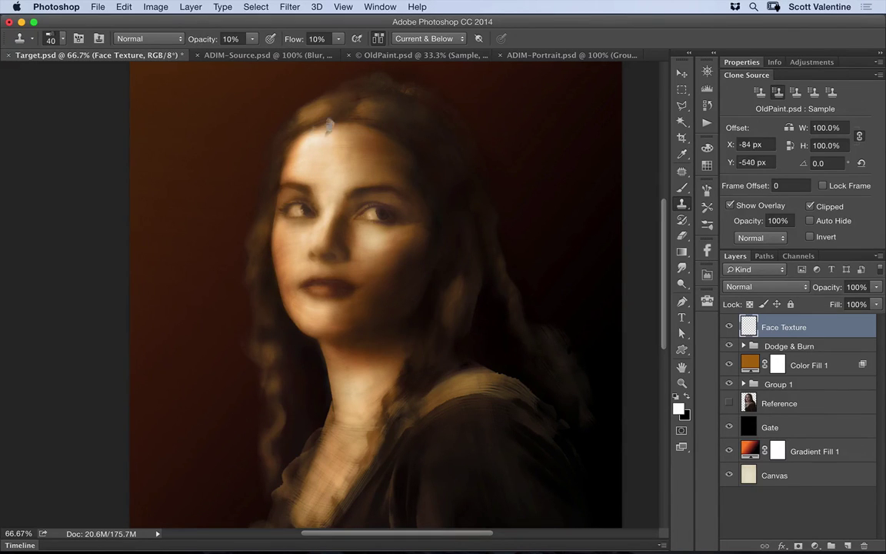
- Clone the crackle texture over the forehead, nose and far cheek on the Face Texture layer at 10% opacity and 10% flow
mouse_move(345, 154)
mouse_down()
mouse_move(271, 142)
mouse_move(268, 154)
mouse_move(305, 151)
mouse_move(294, 171)
mouse_move(285, 142)
mouse_move(261, 133)
mouse_move(307, 128)
mouse_move(289, 134)
mouse_move(316, 139)
mouse_move(271, 153)
mouse_move(316, 168)
mouse_move(294, 169)
mouse_move(276, 136)
mouse_move(314, 142)
mouse_move(333, 120)
mouse_move(322, 126)
mouse_move(295, 113)
mouse_up()
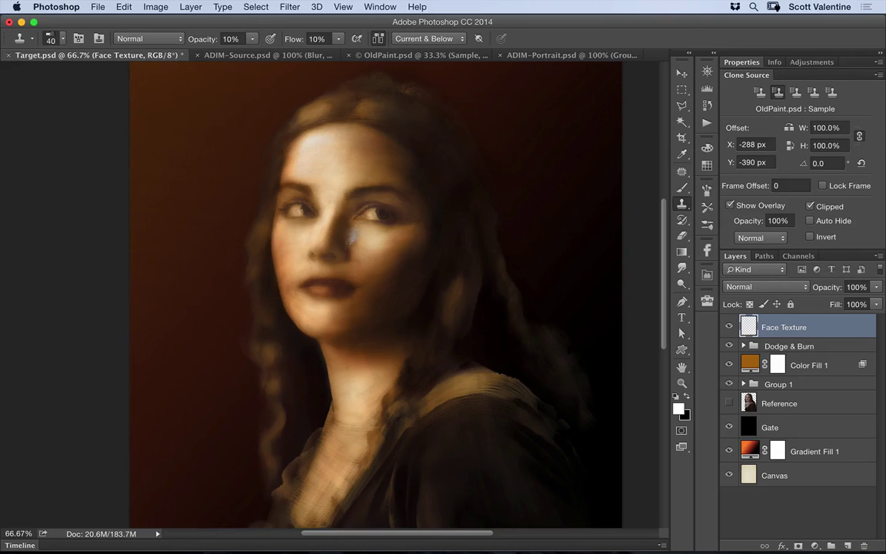
drag(355, 223, 360, 240)
drag(383, 242, 340, 216)
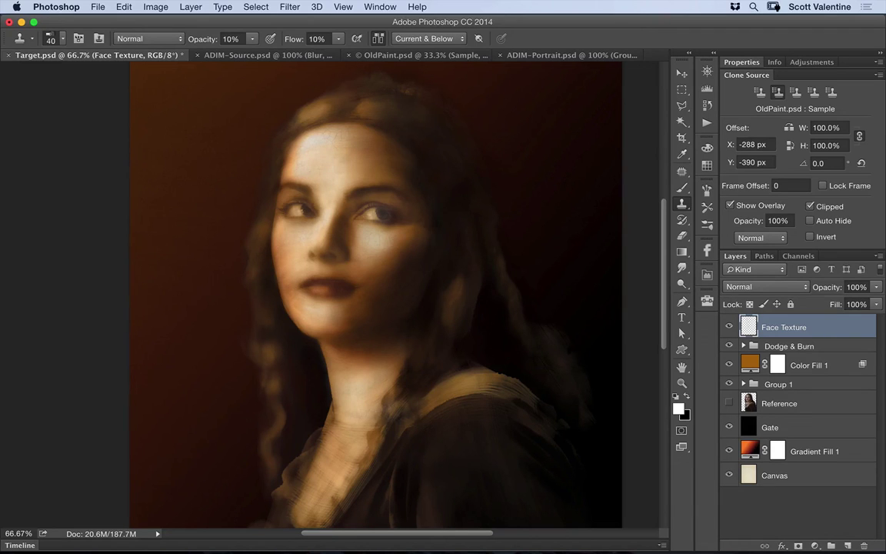
- Try the Face Texture layer in Multiply while cloning more crackle across the forehead, and switch its blend mode to Color Burn
click(800, 287)
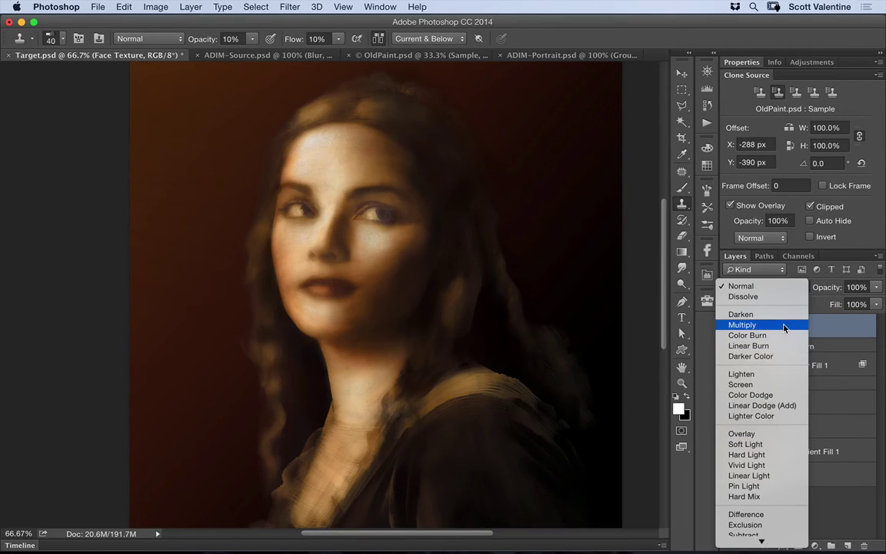
click(785, 326)
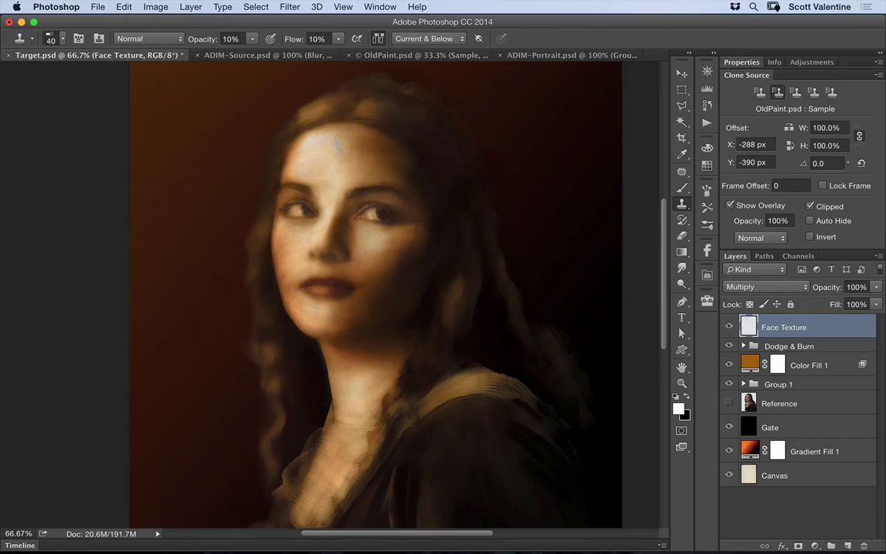
mouse_move(297, 142)
mouse_down()
mouse_move(367, 137)
mouse_move(381, 146)
mouse_move(381, 159)
mouse_up()
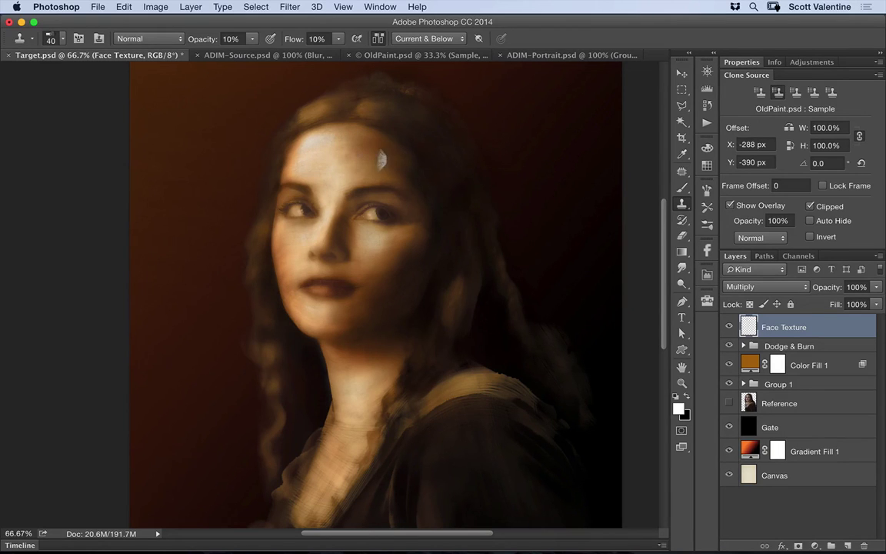
click(772, 287)
click(784, 297)
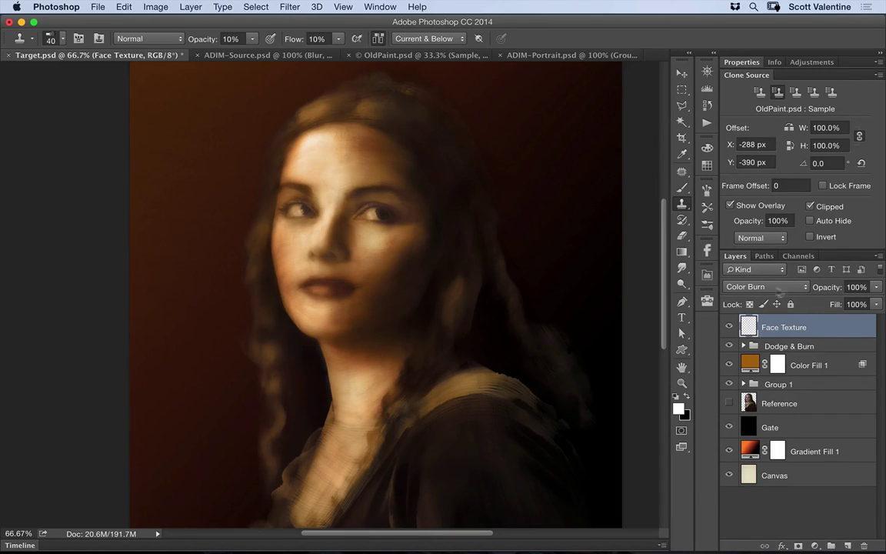
- Try the Face Texture layer in Soft Light and return it to Color Burn
click(795, 288)
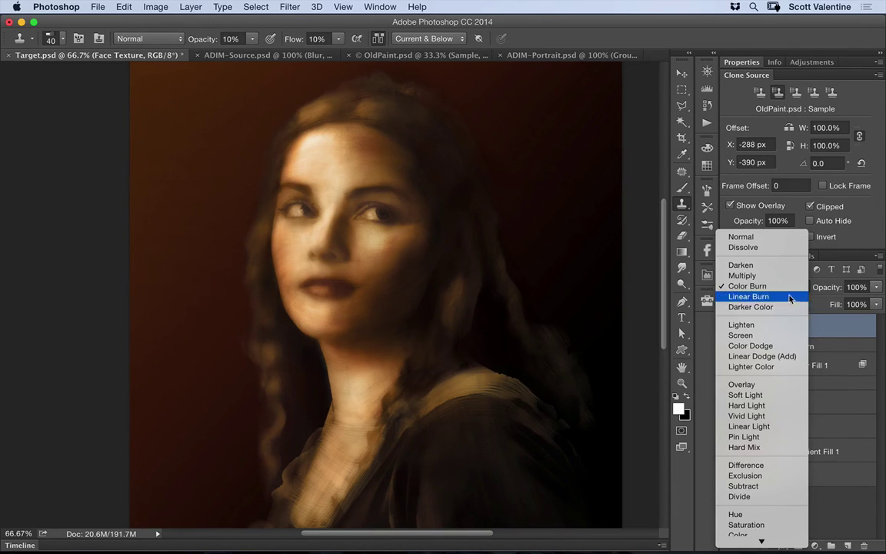
click(777, 396)
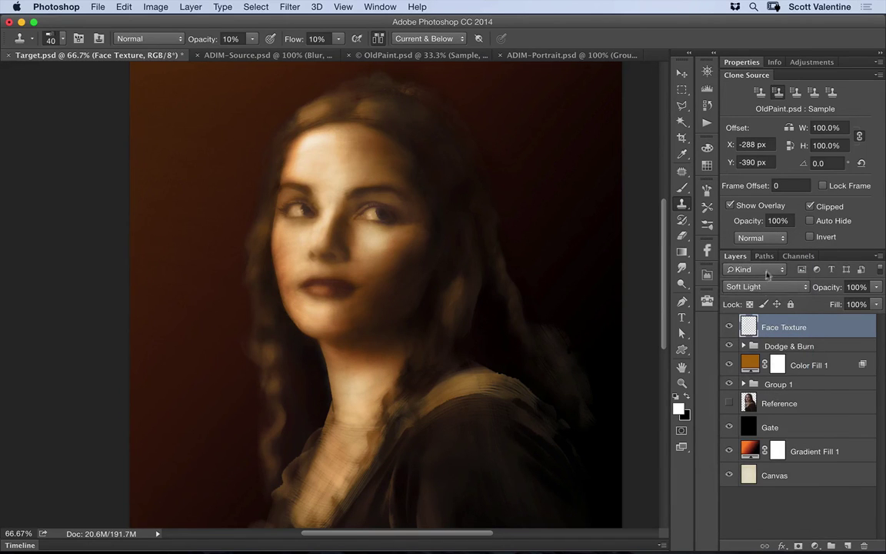
click(772, 287)
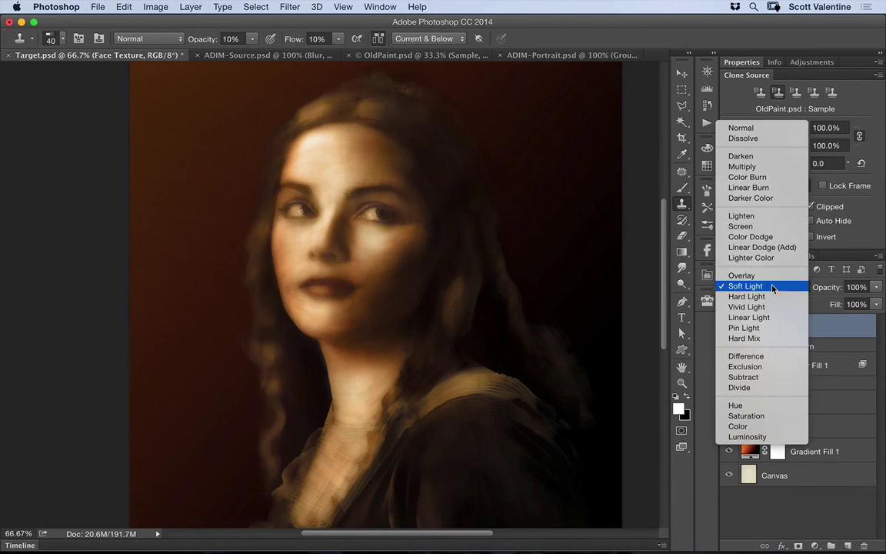
click(777, 180)
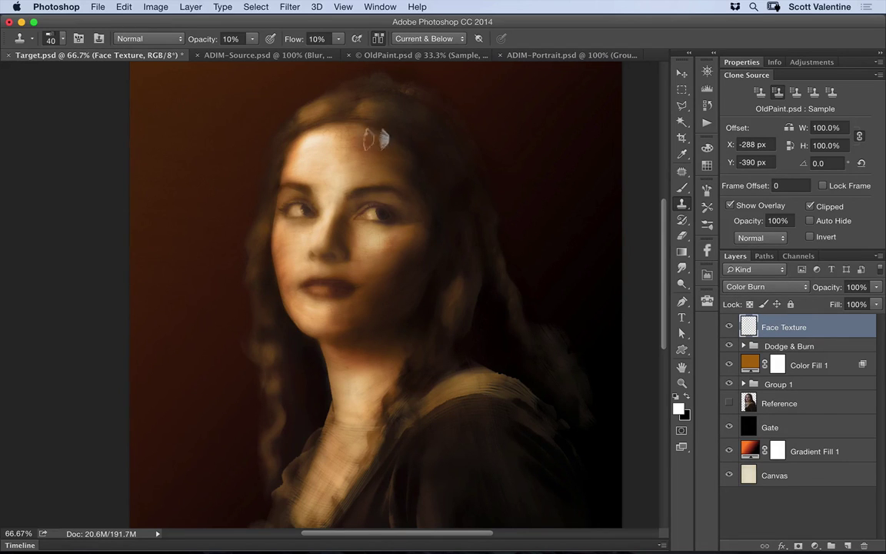
- Split Face Texture's Blend If sliders to fade it in from underlying shadows starting at 17 and out in its own highlights from 144
double_click(839, 326)
drag(518, 80, 724, 81)
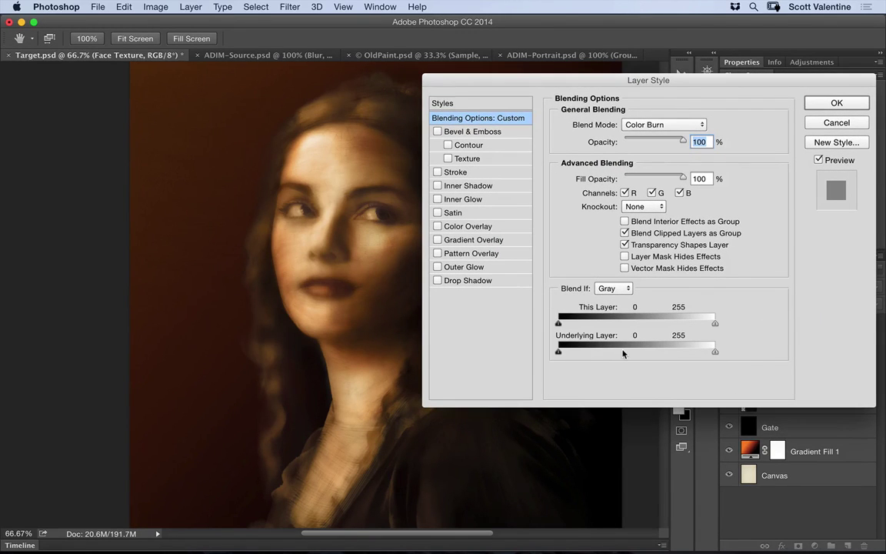
drag(559, 353, 615, 353)
drag(715, 353, 647, 327)
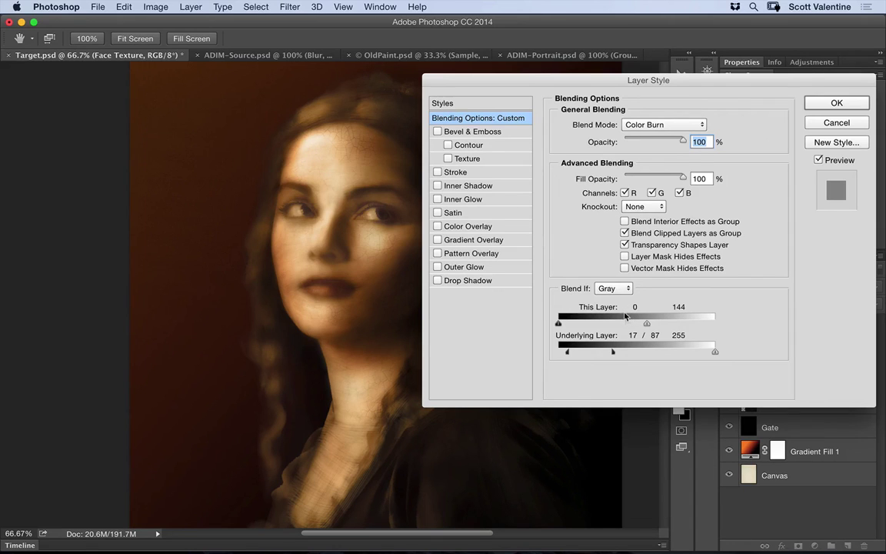
key(alt)
drag(649, 326, 674, 327)
drag(613, 355, 602, 359)
click(829, 106)
- Lower the Face Texture layer's opacity to about 54% and fine-tune it slightly further
drag(829, 286, 815, 283)
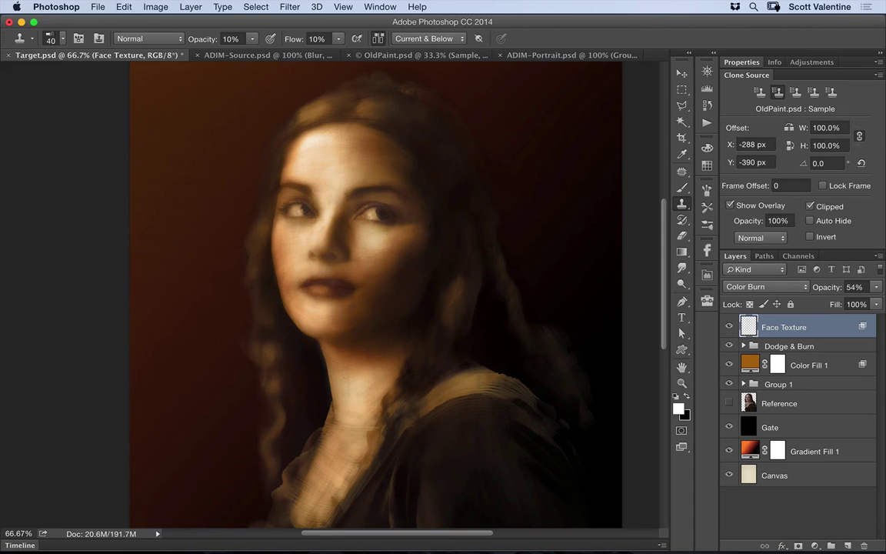
mouse_move(309, 142)
mouse_down()
mouse_move(313, 131)
mouse_move(329, 155)
mouse_move(331, 140)
mouse_move(289, 148)
mouse_move(316, 147)
mouse_up()
drag(839, 286, 827, 287)
- Add a new layer above Face Texture and scale the second clone source to 50% in width and height
key(alt+shift+super+n)
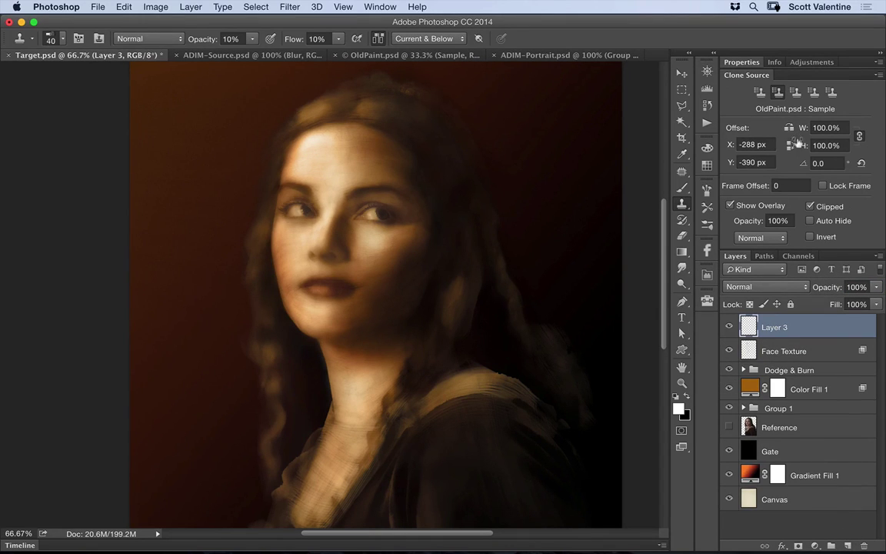
drag(800, 144, 772, 150)
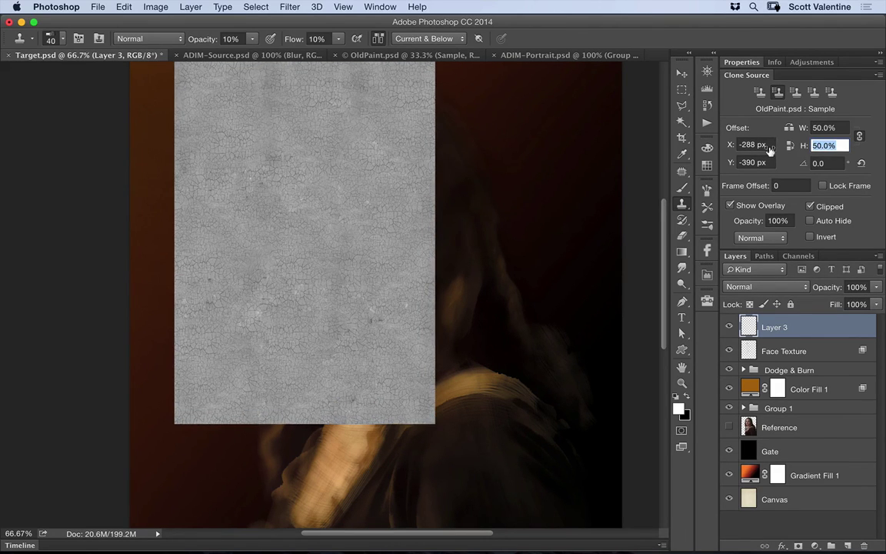
key(Return)
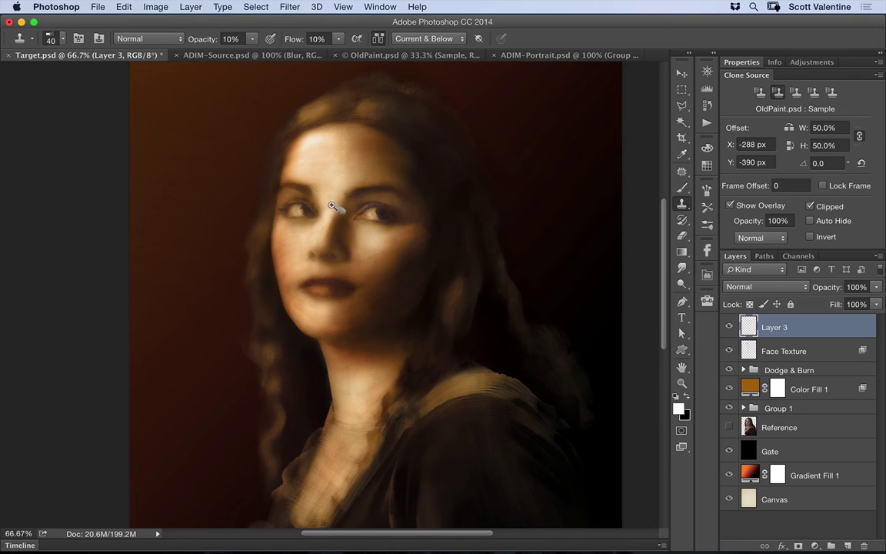
- Clone the reduced crackle texture over the whites of both eyes on the new layer with a 30 px brush
mouse_move(331, 205)
mouse_down()
mouse_move(426, 283)
mouse_move(419, 278)
mouse_up()
key(bracketleft)
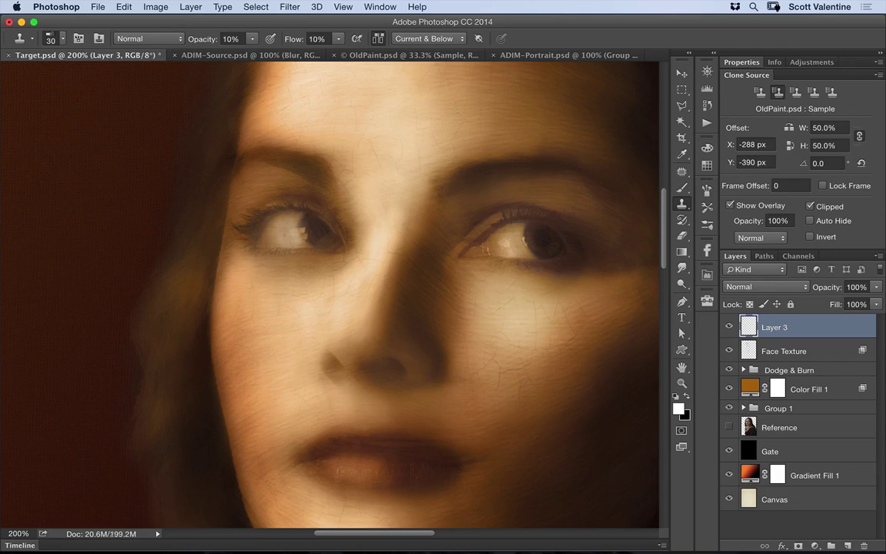
drag(285, 226, 256, 224)
drag(501, 244, 525, 227)
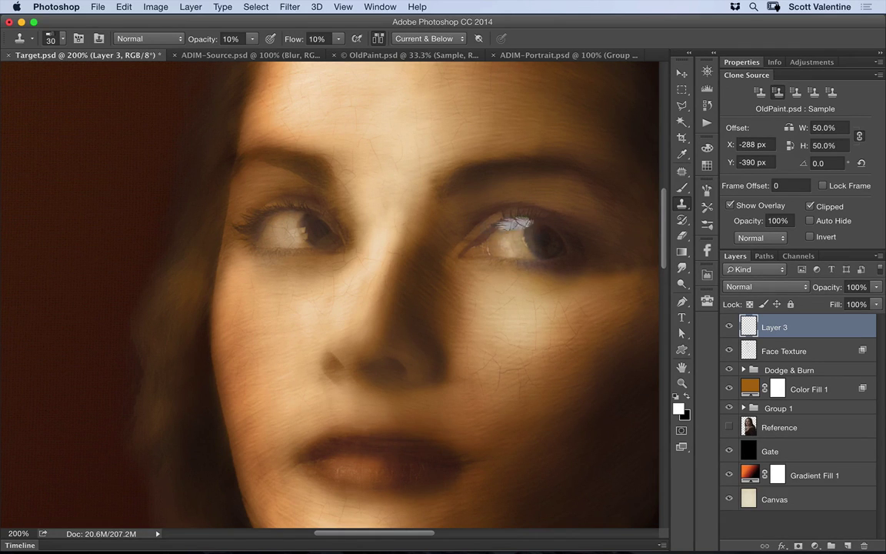
key(e)
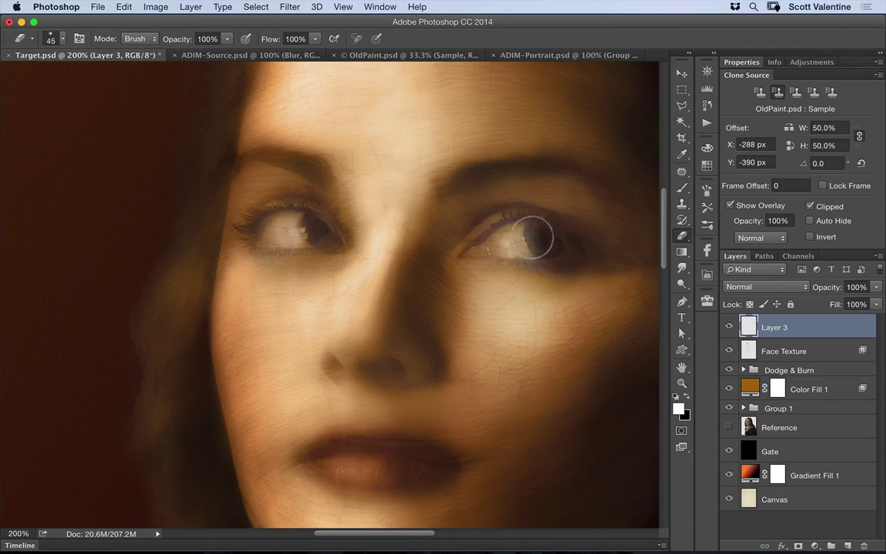
key(s)
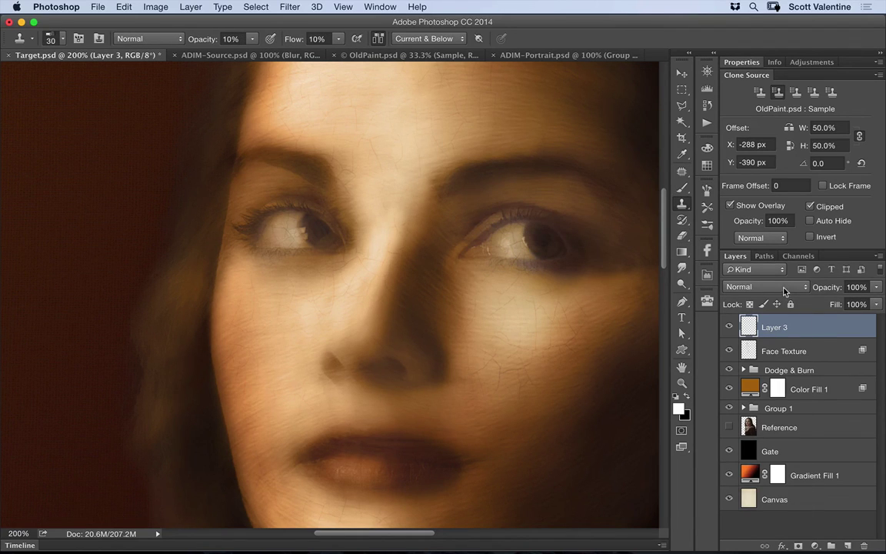
- Set the new crackle layer to Color Burn and clone more fine cracks over the cheek and around the mouth
click(781, 287)
click(786, 336)
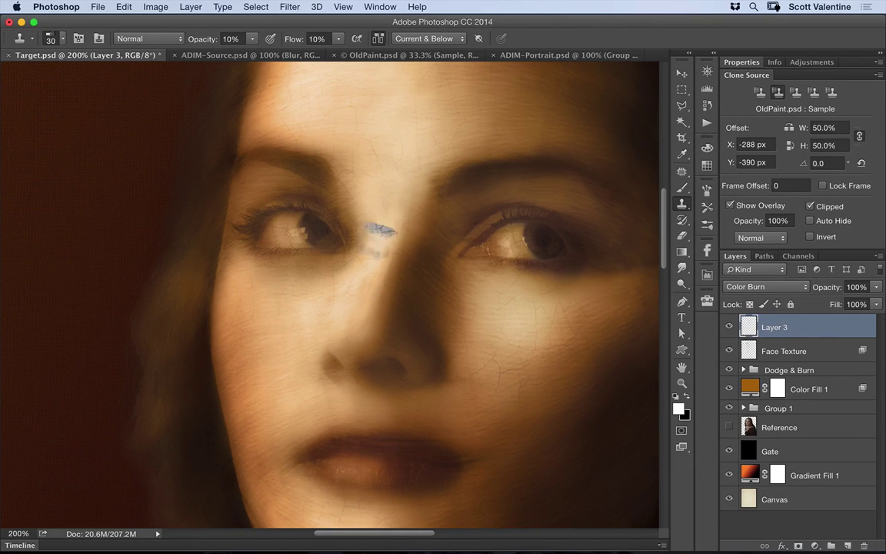
drag(314, 293, 282, 289)
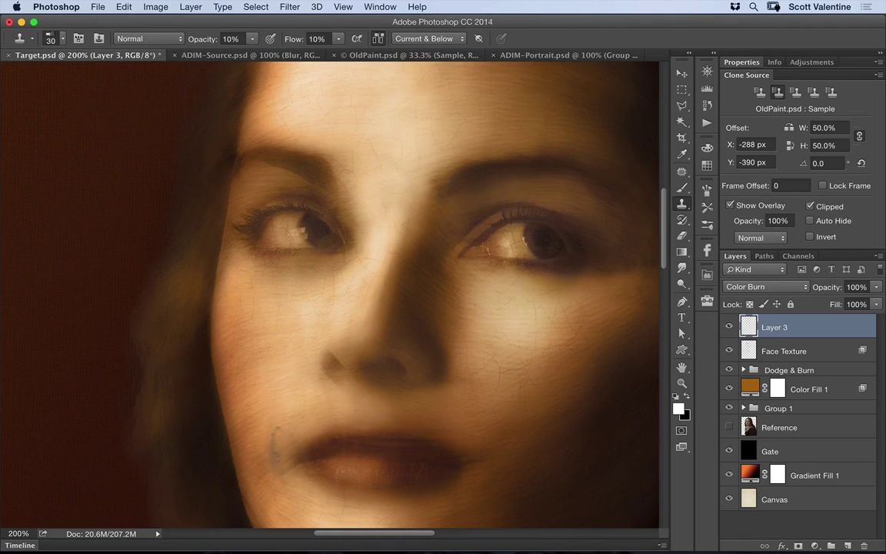
mouse_move(353, 475)
mouse_down()
mouse_move(301, 485)
mouse_move(400, 478)
mouse_move(276, 476)
mouse_move(470, 461)
mouse_move(504, 419)
mouse_move(487, 353)
mouse_up()
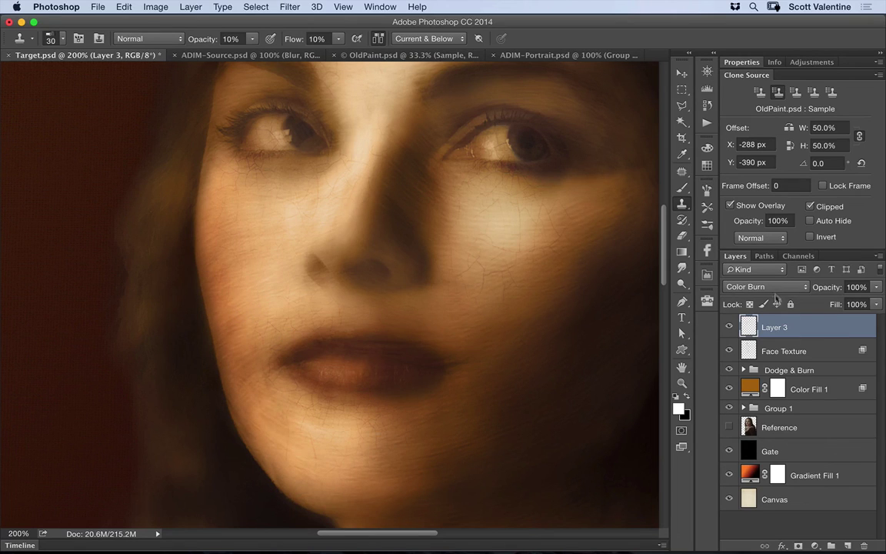
- Reduce the fine crackle layer's opacity to 71% and check the effect on the whole portrait
mouse_move(828, 283)
mouse_down()
mouse_move(817, 288)
mouse_move(824, 294)
mouse_up()
scroll(392, 266, down, 1)
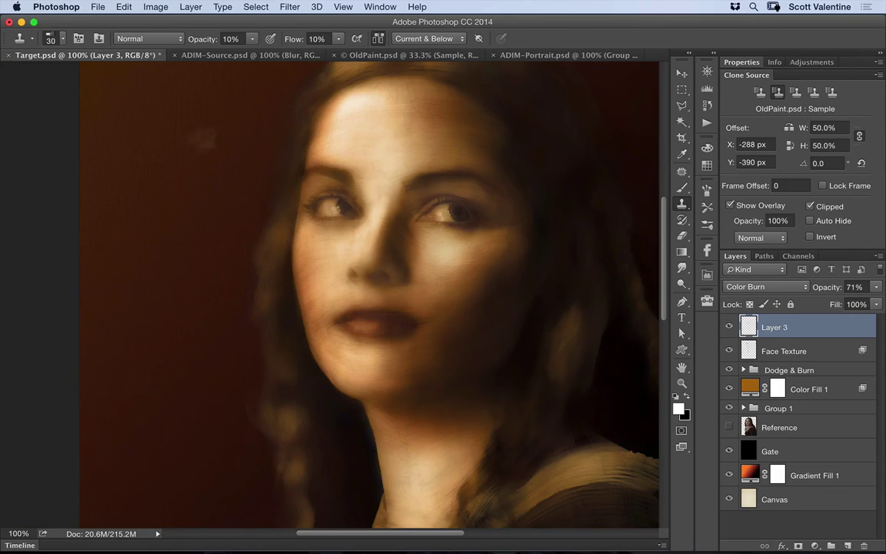
drag(529, 235, 496, 223)
scroll(473, 293, down, 2)
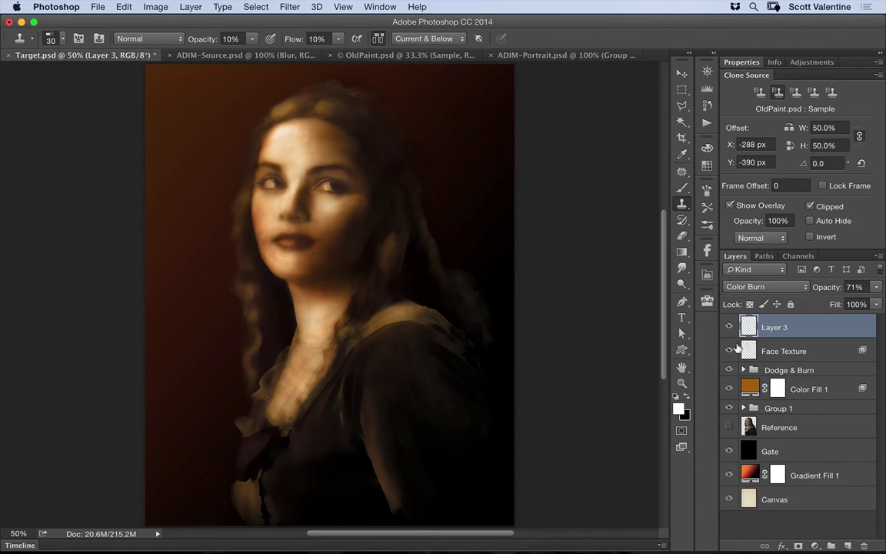
- Raise the Reference layer's fill to 100% and show it for comparison with the color fill, dodge and burn, and texture layers hidden
click(728, 428)
click(815, 428)
click(856, 287)
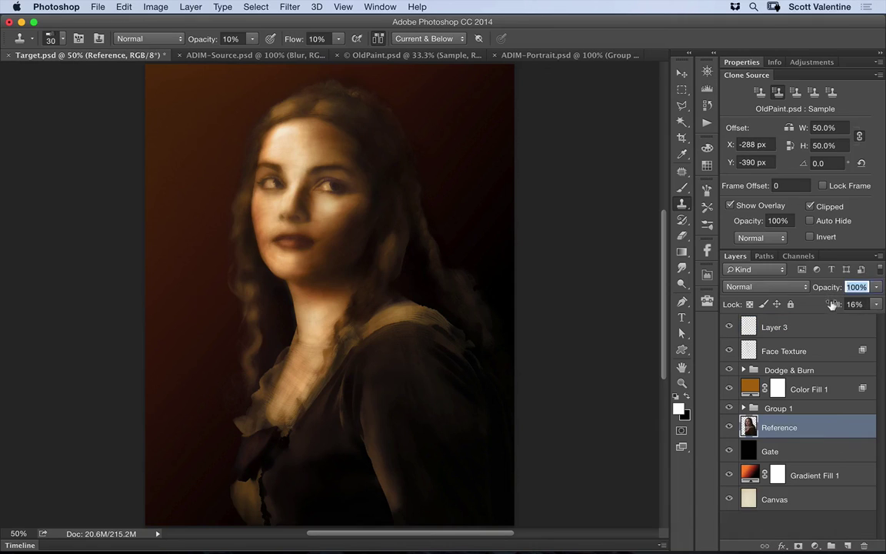
drag(833, 304, 885, 305)
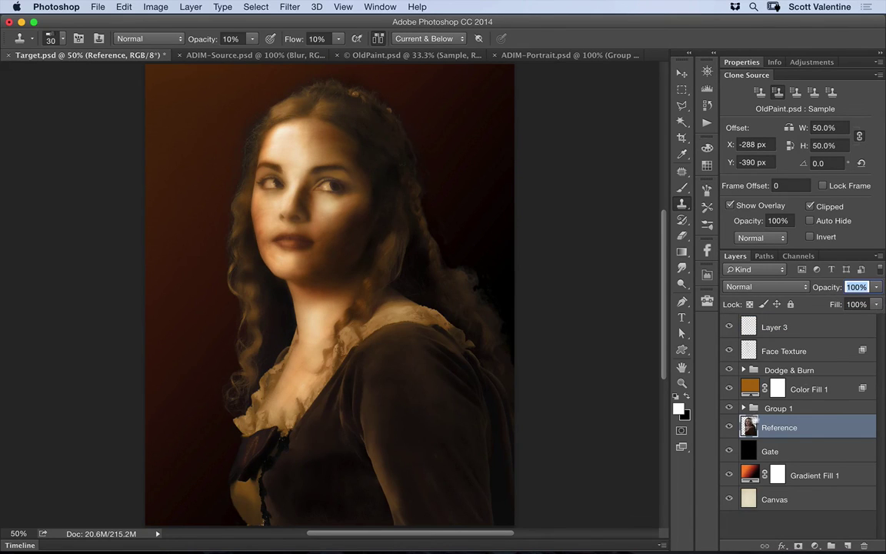
click(728, 428)
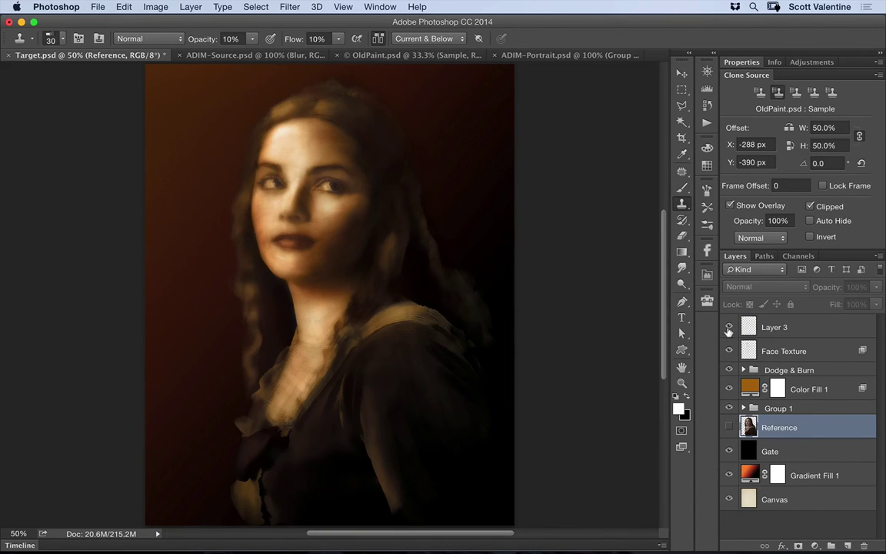
click(730, 428)
drag(729, 389, 729, 327)
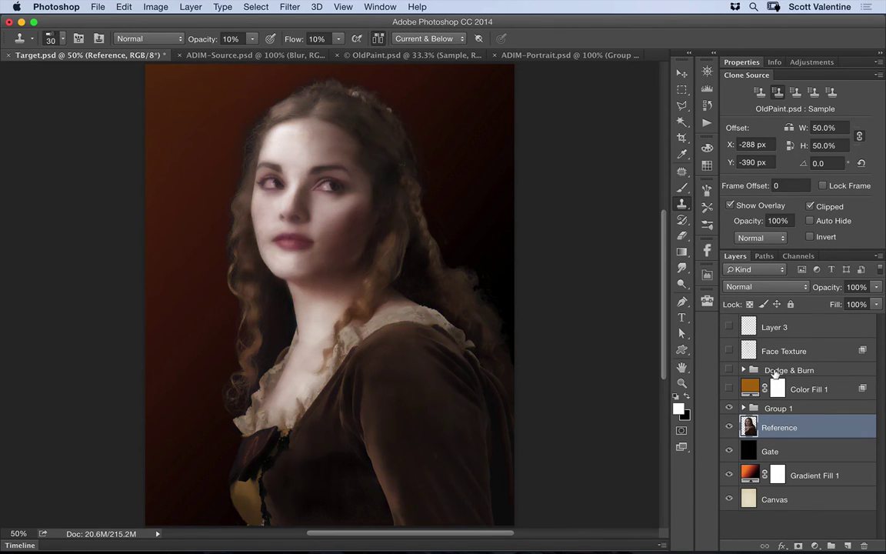
- In ADIM-Portrait.psd, show the Canvas Texture, Face Texture, Dodge & Burn, Color Fill 1 and Shaping layers and view the whole finished portrait
click(536, 56)
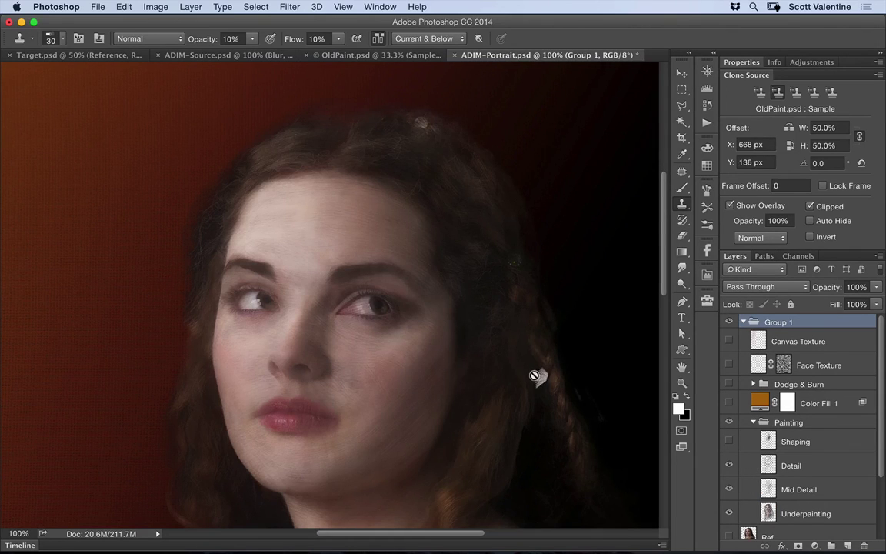
drag(728, 343, 729, 403)
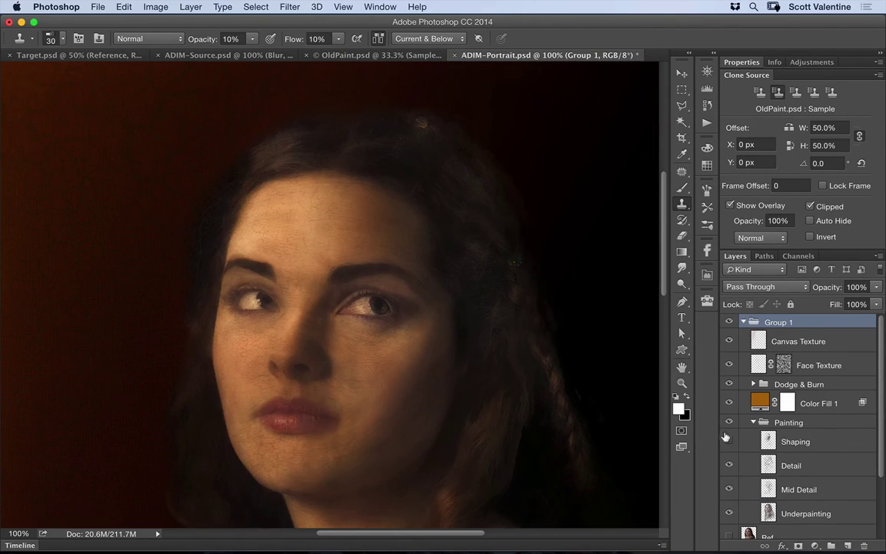
key(super+minus)
key(super+minus)
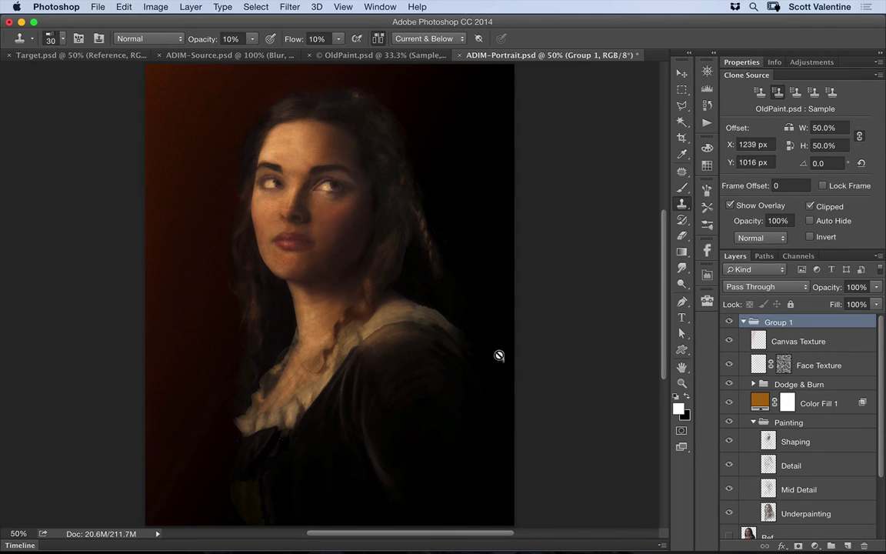
key(v)
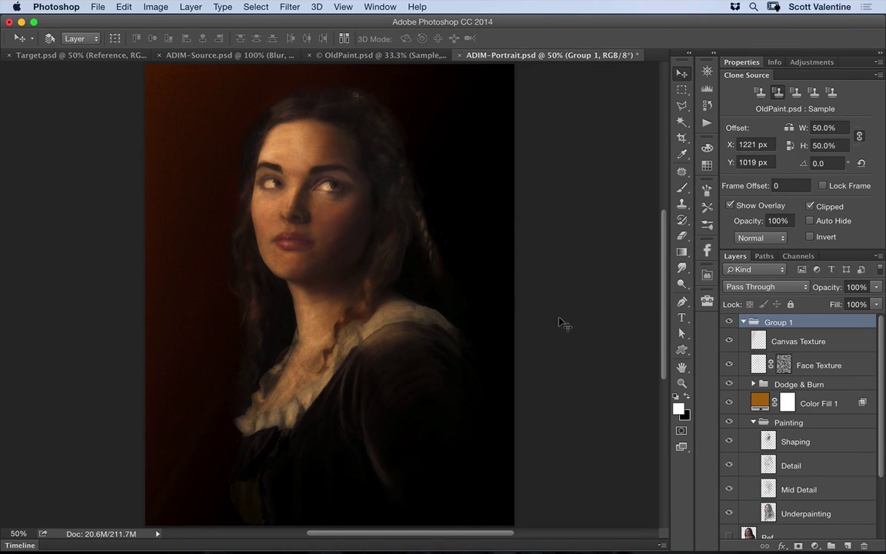